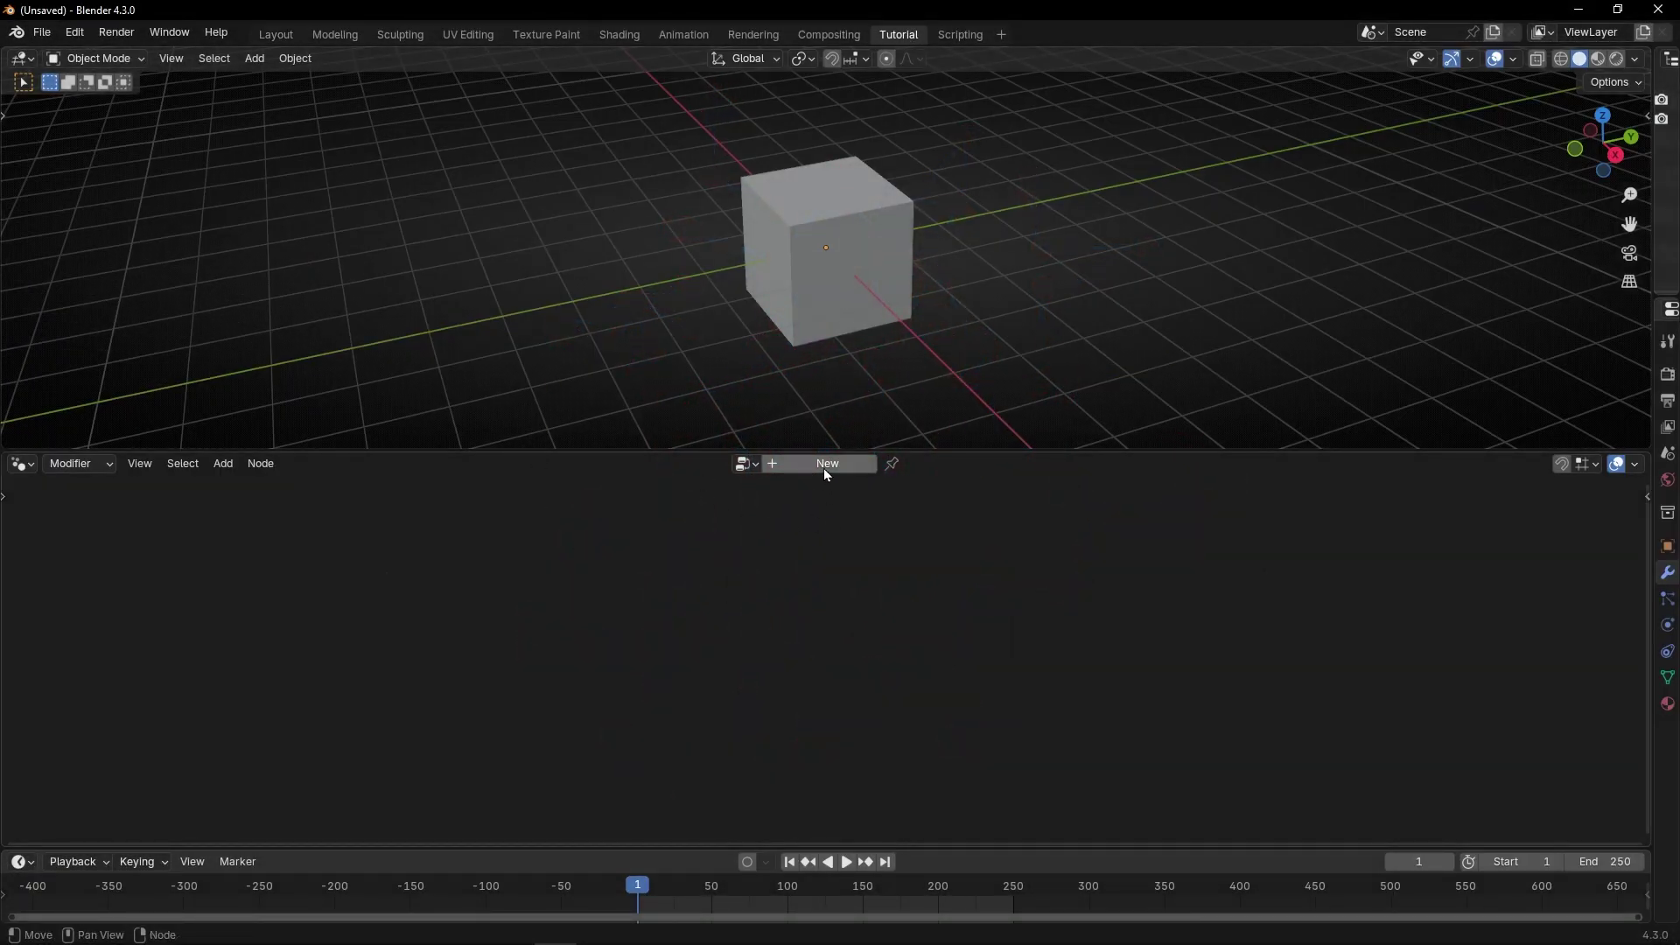
- Create a new Geometry Nodes tree on the cube and delete its Group Input node
click(822, 465)
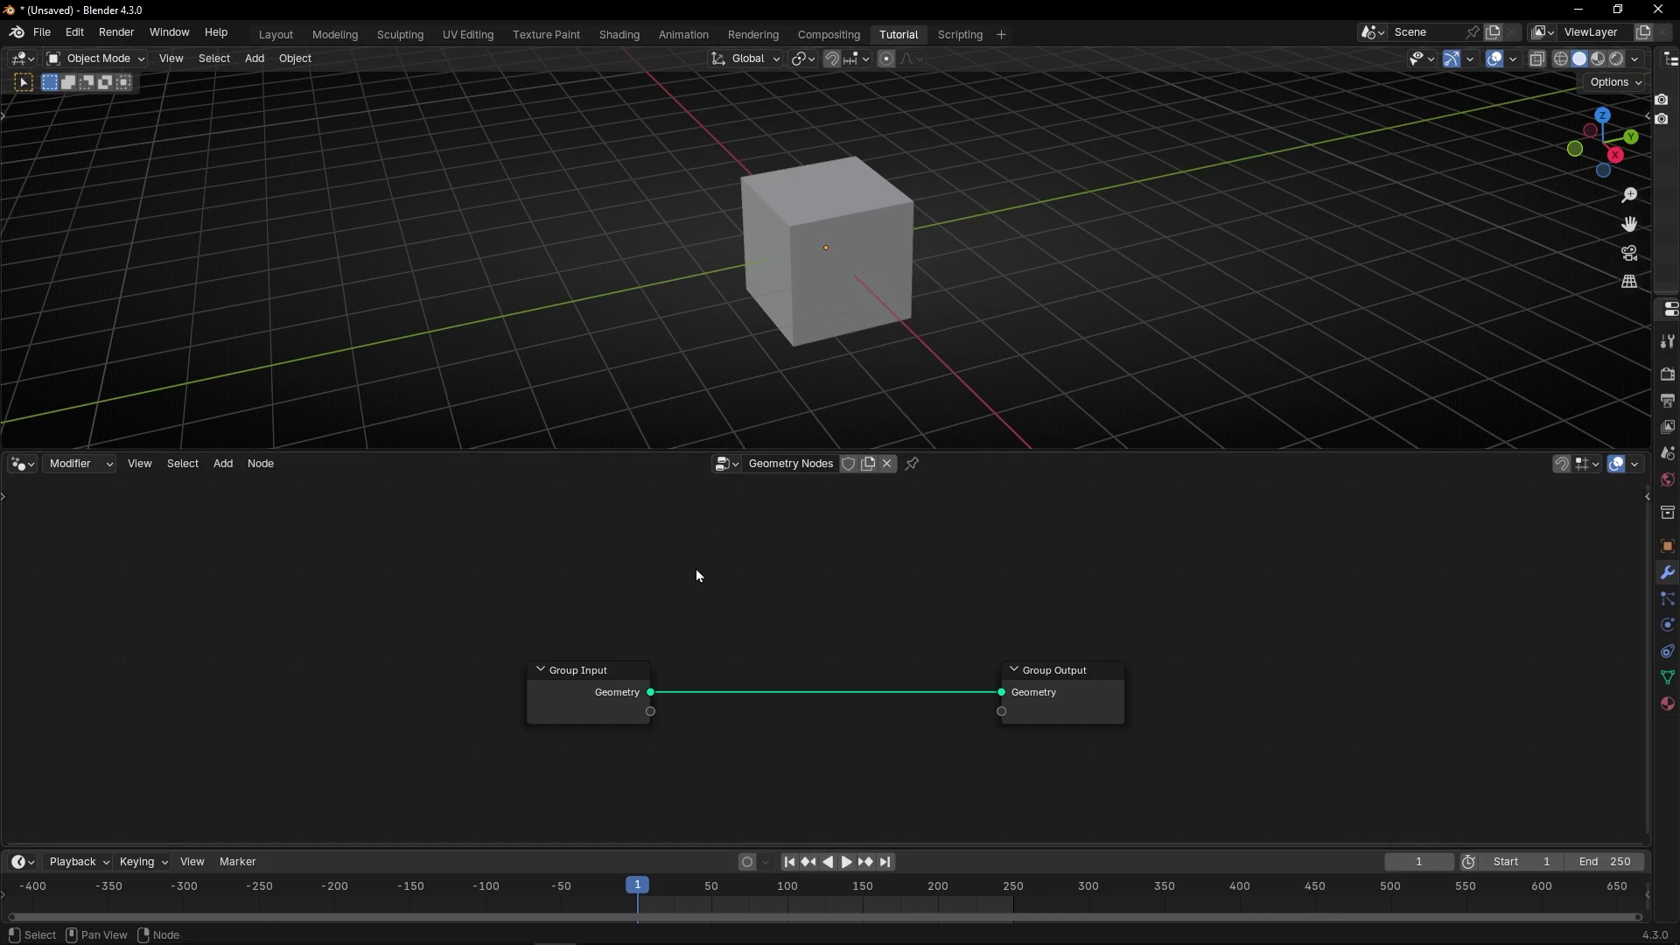
key(ctrl+space)
scroll(698, 588, up, 3)
middle_drag(704, 500, 819, 429)
click(672, 484)
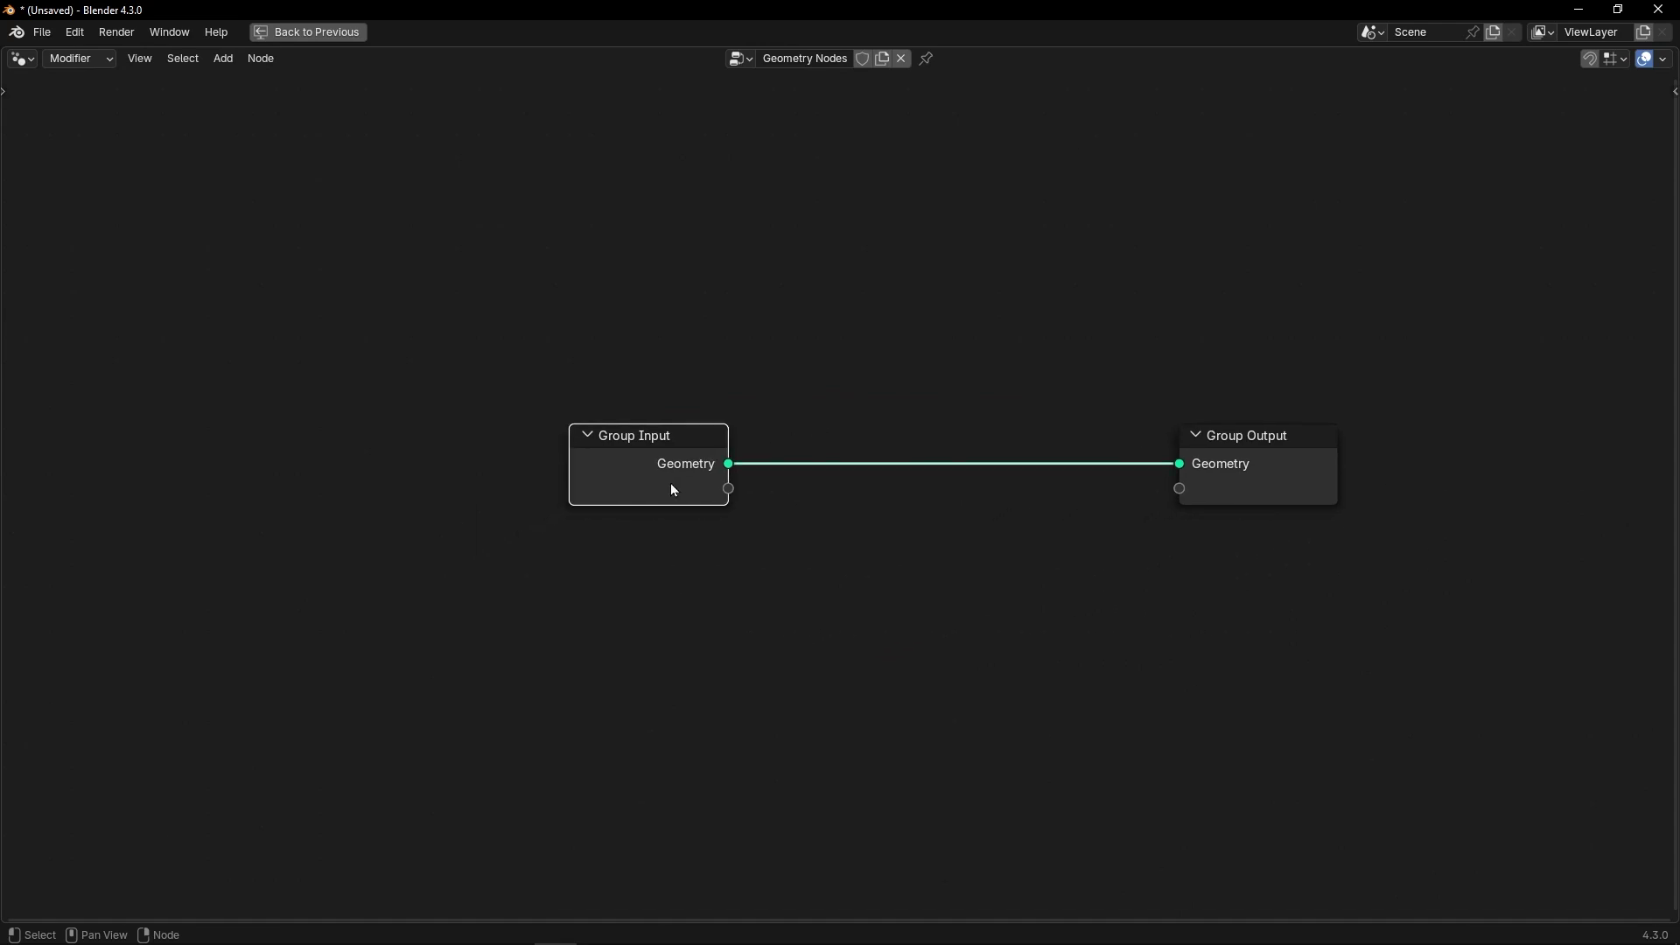
key(x)
- Add a UV Sphere node and connect its Mesh output to the Group Output's Geometry input
key(shift+a)
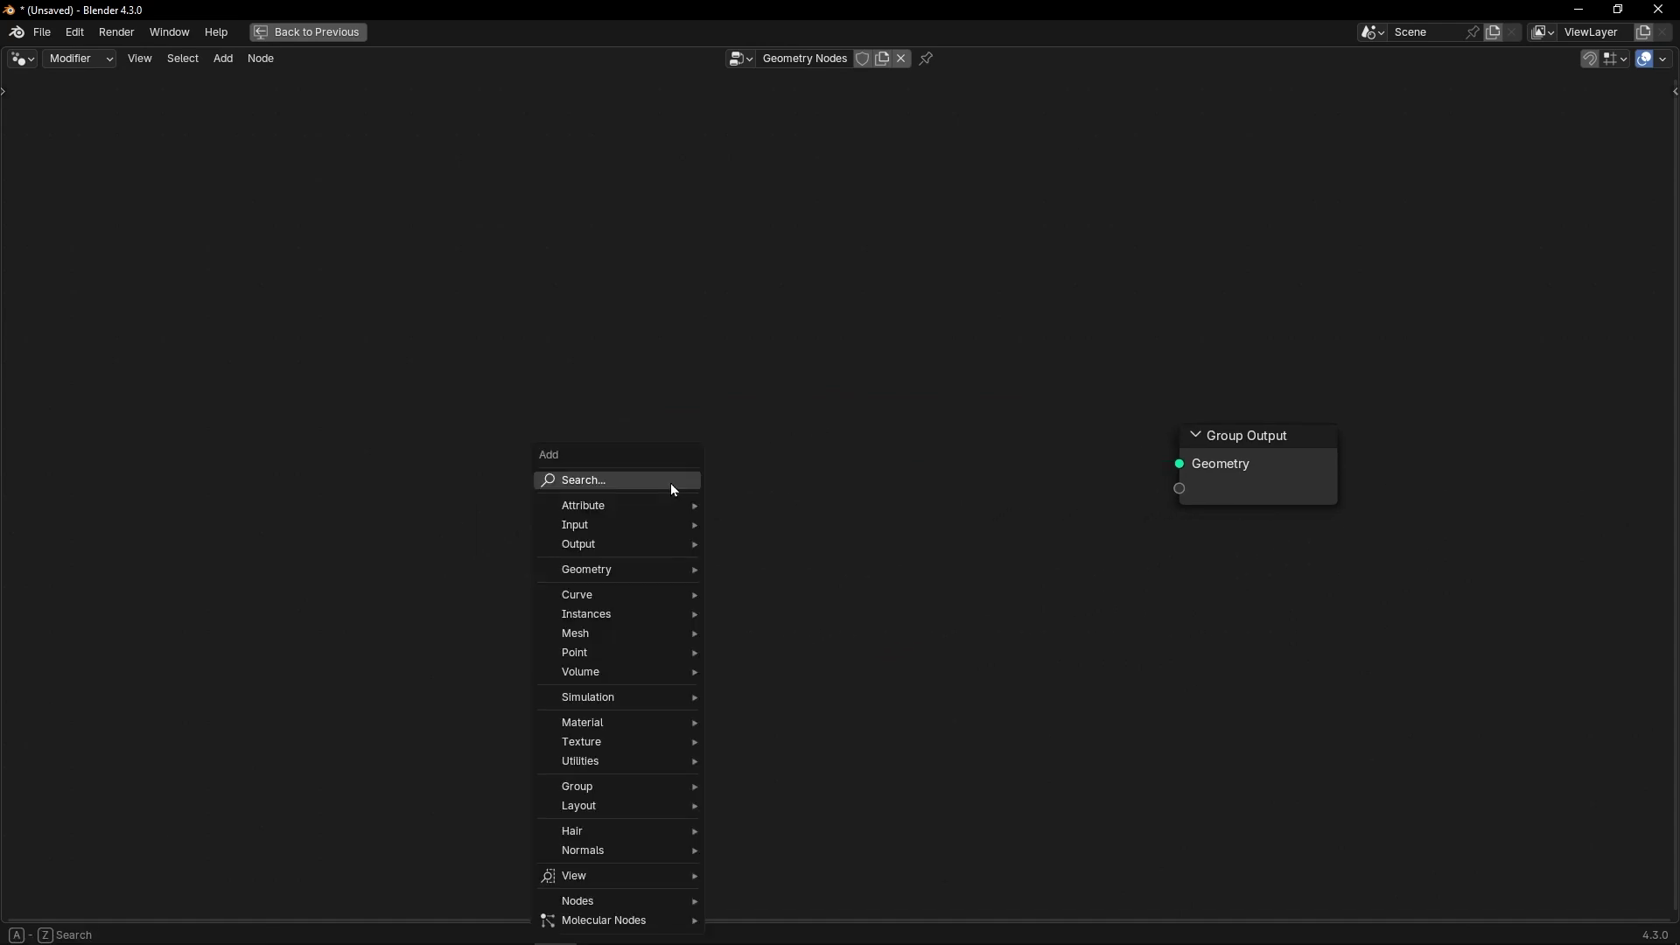
text(uv sp)
key(Return)
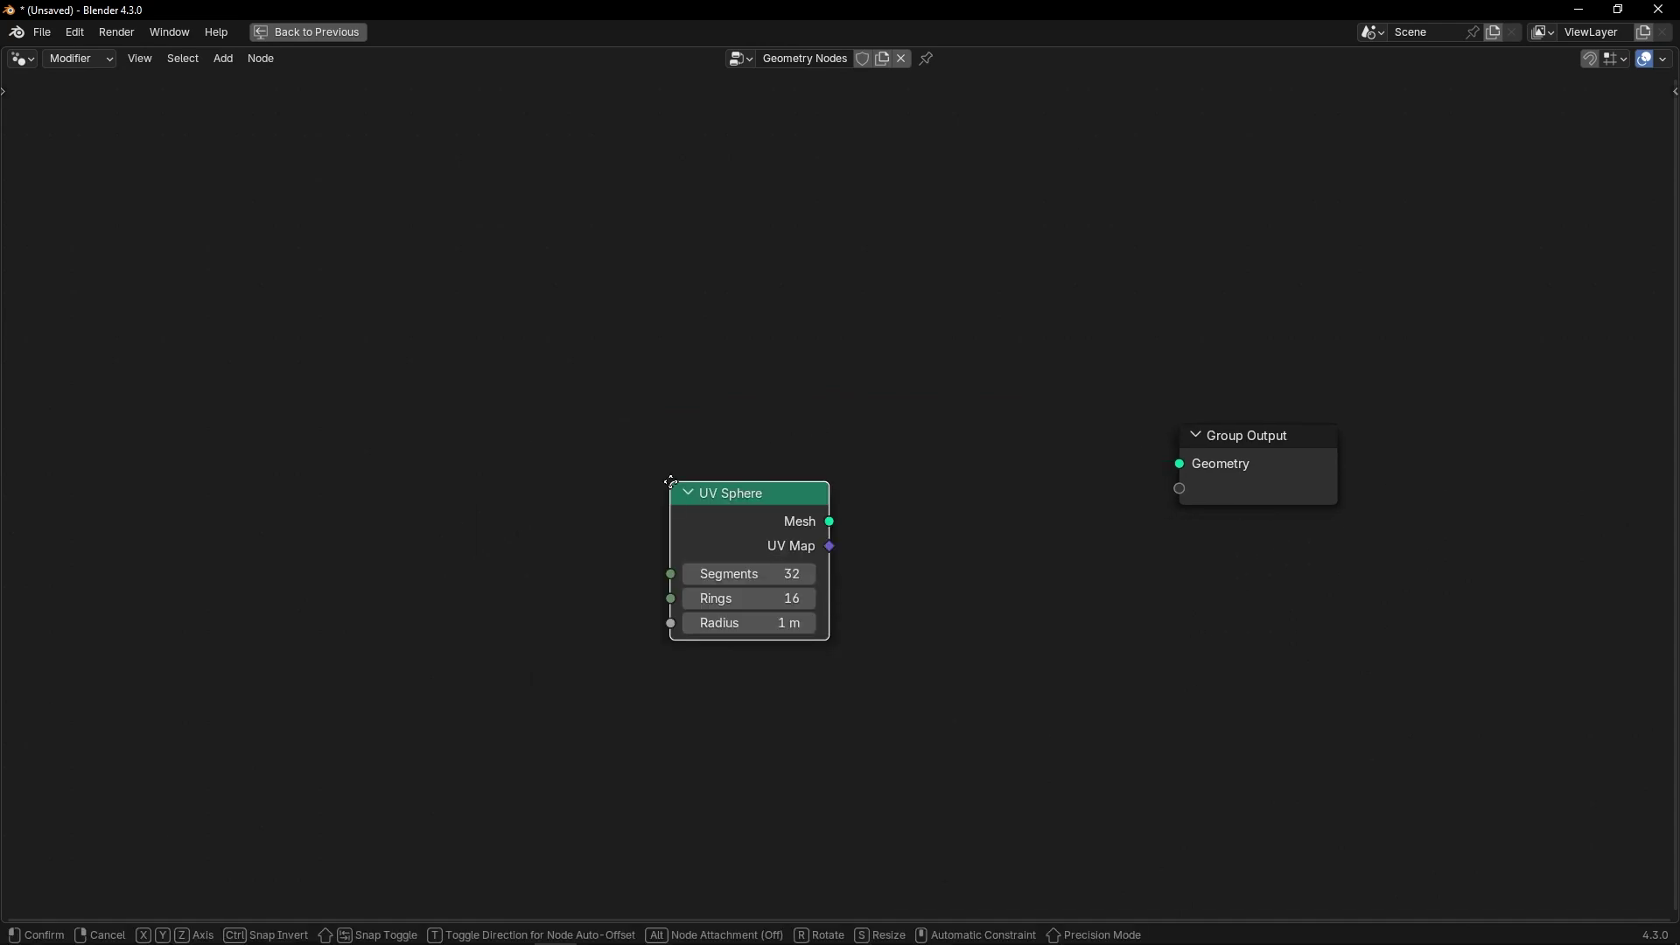
click(523, 417)
alt+right_drag(571, 448, 1225, 455)
key(ctrl+space)
scroll(866, 294, up, 5)
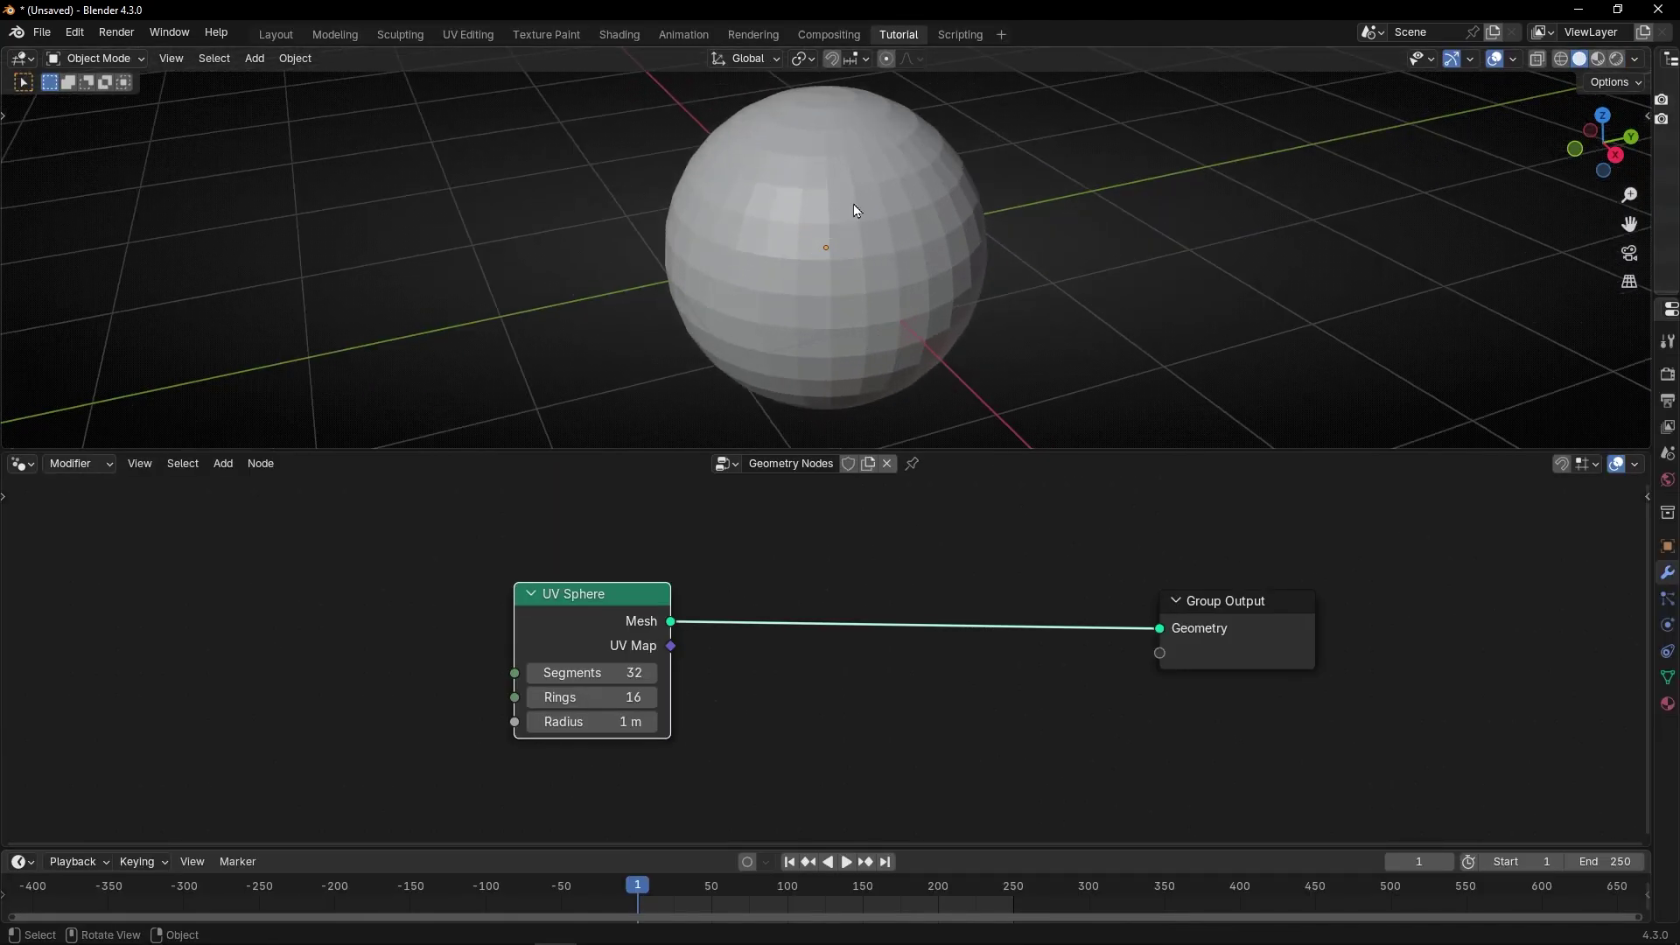
- Insert a Mesh to Volume node between the UV Sphere and Group Output, spacing the nodes apart
drag(592, 622, 462, 622)
key(shift+a)
mouse_move(462, 622)
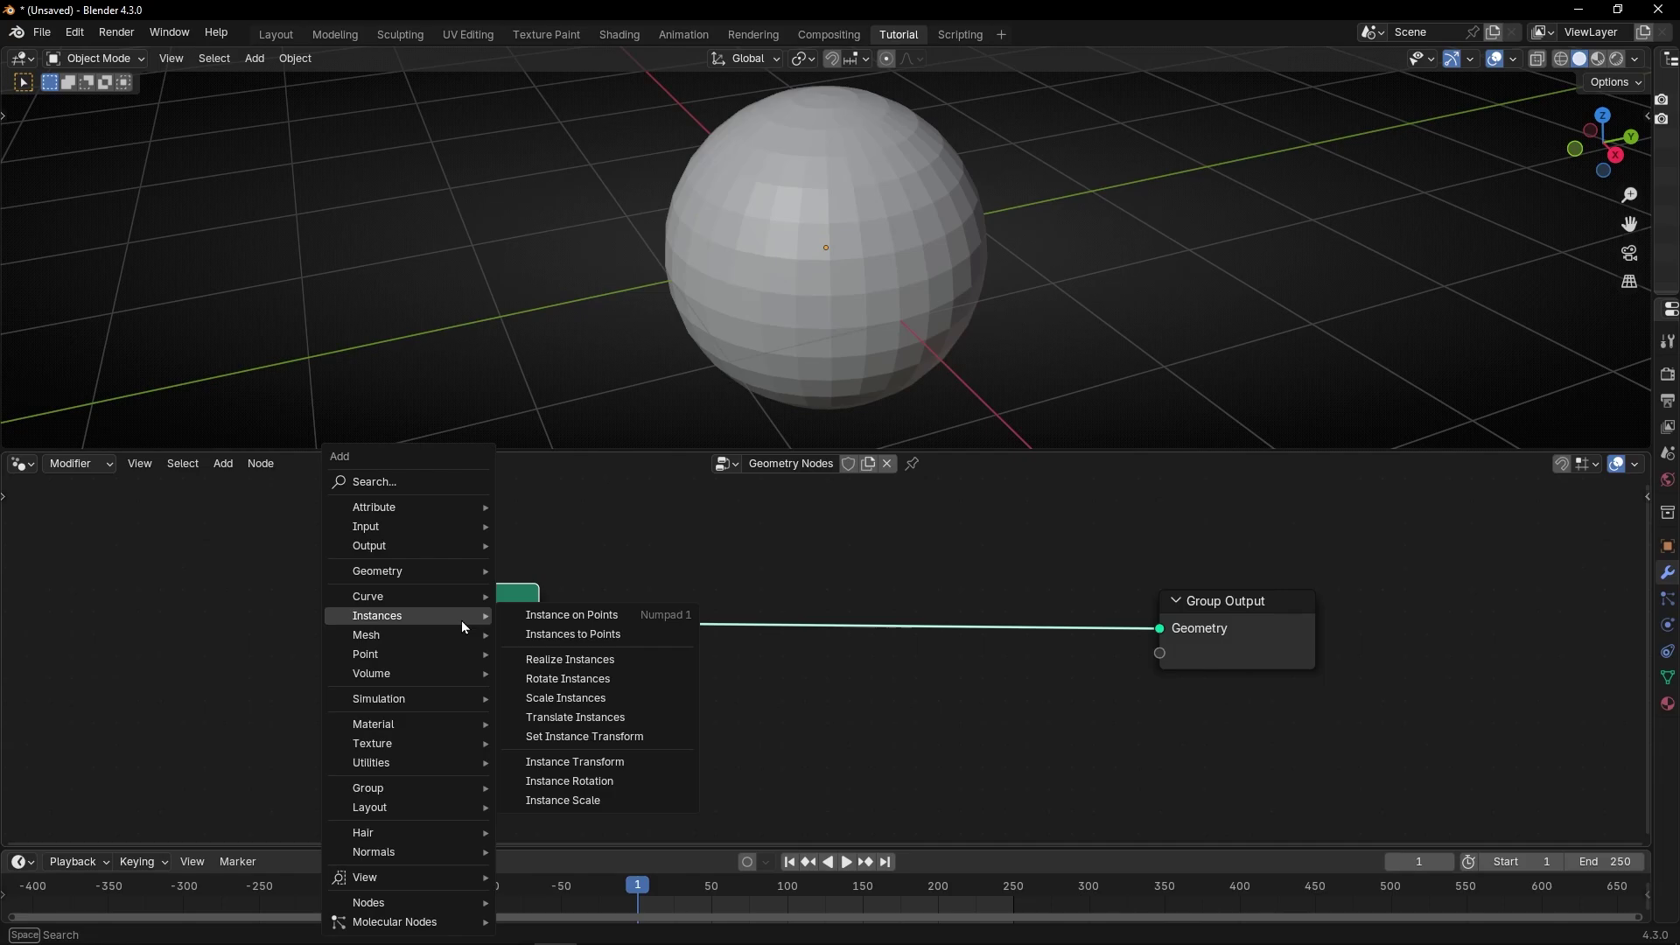
text(mesh to vo)
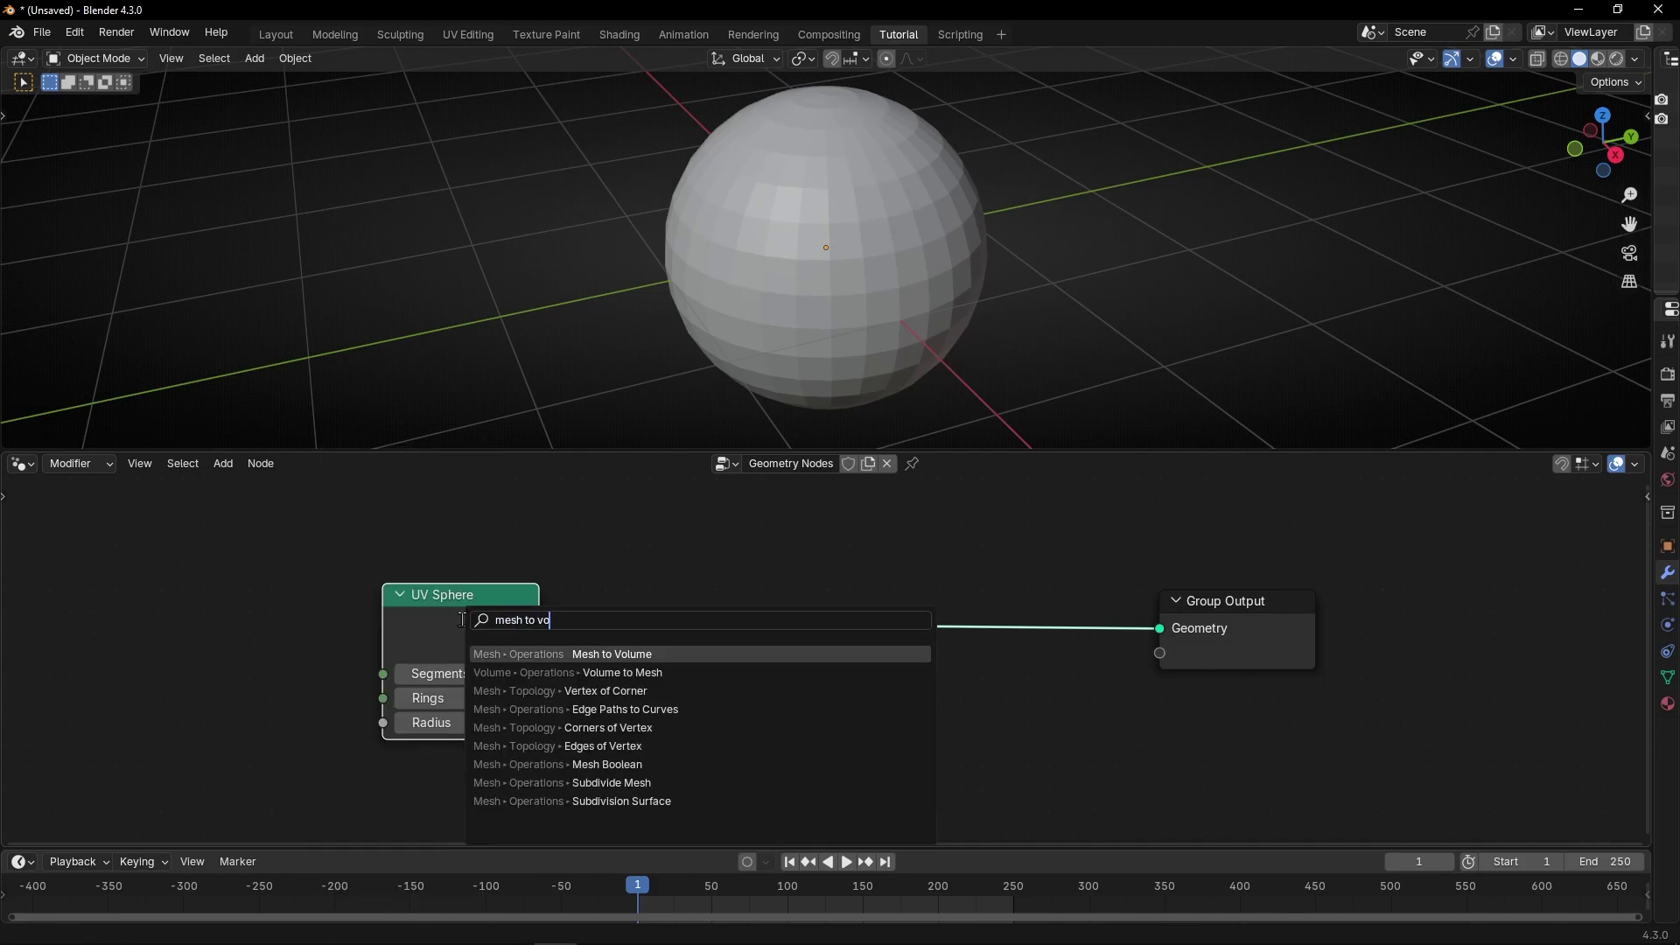
key(Return)
click(646, 591)
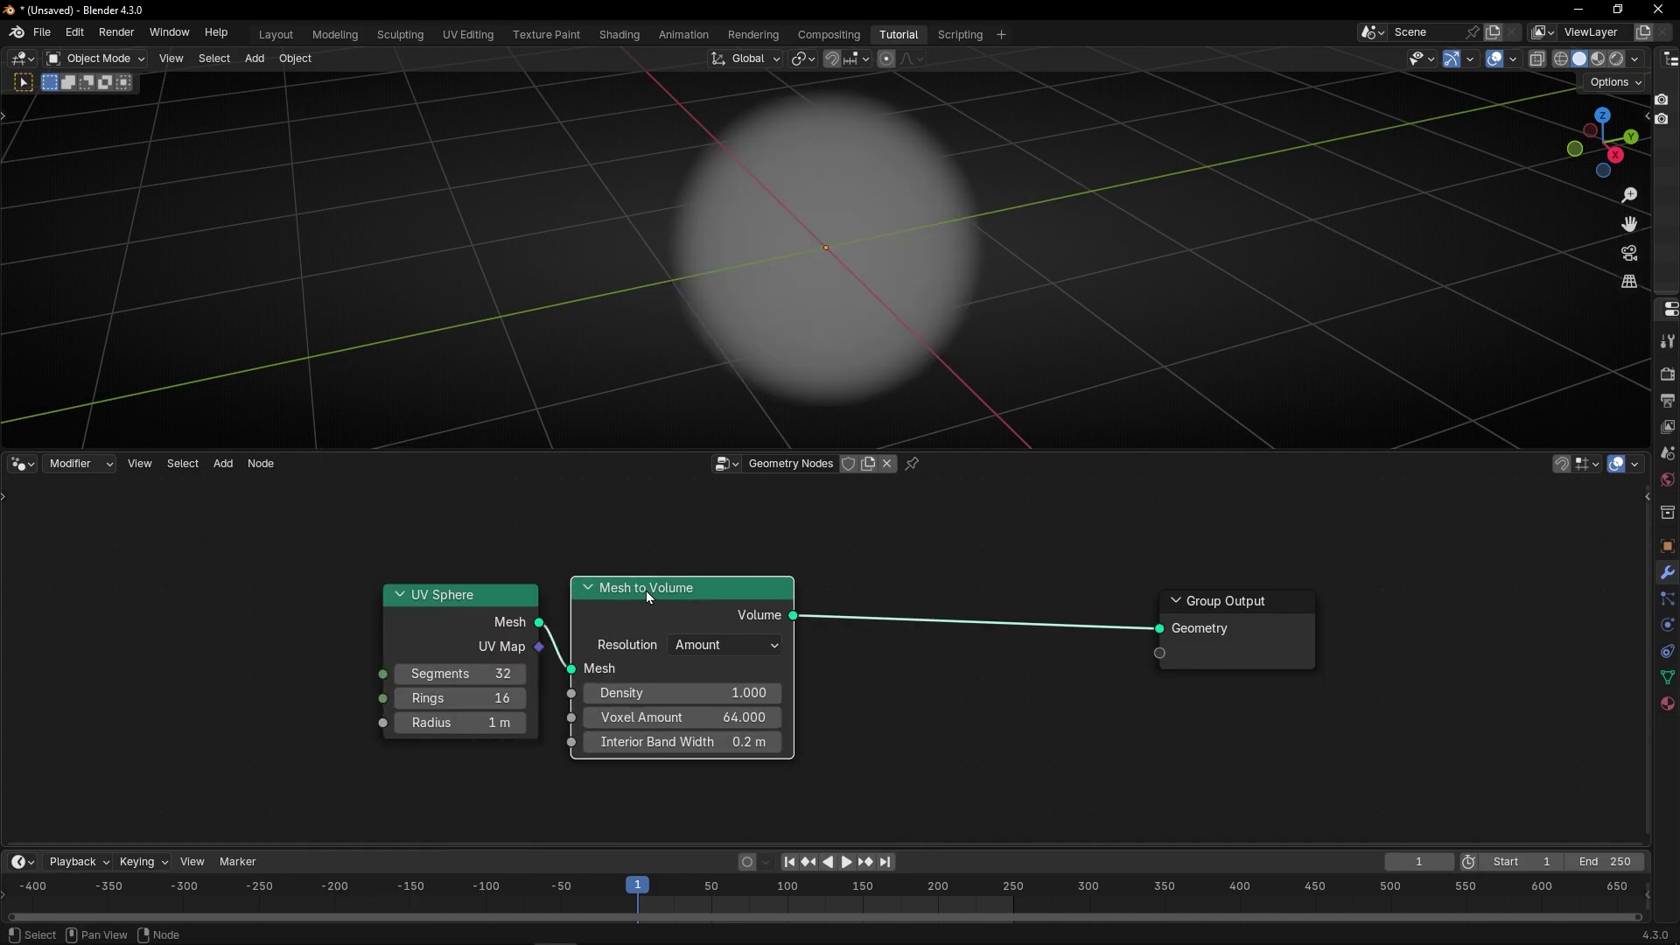
middle_drag(858, 339, 744, 334)
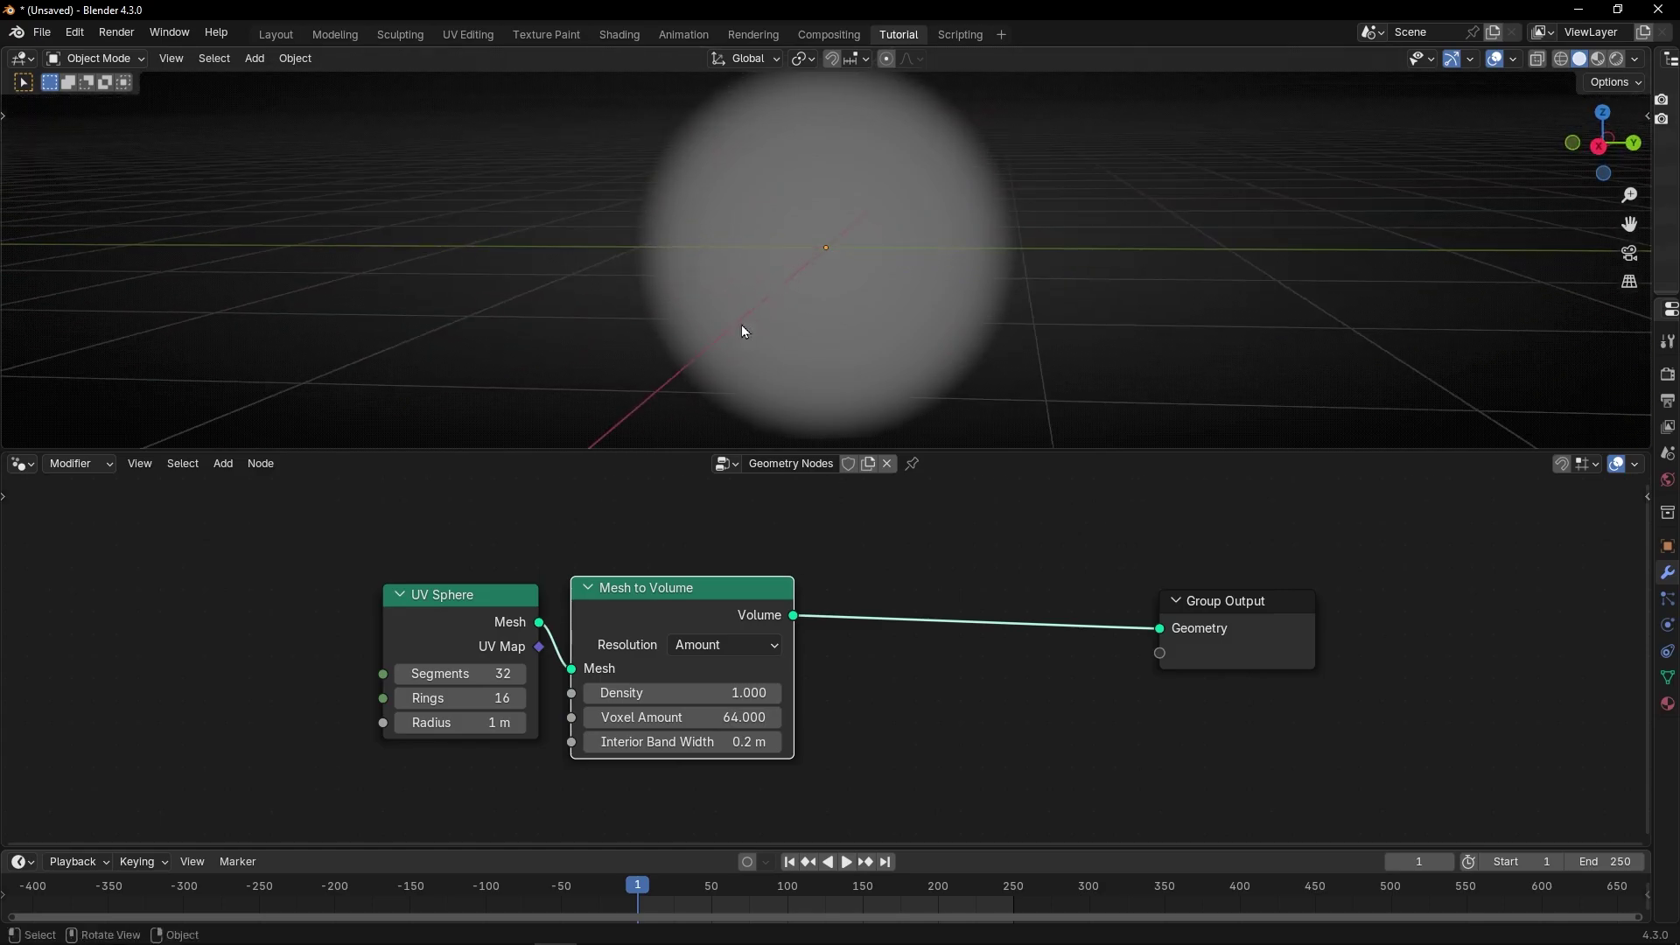
drag(475, 616, 343, 617)
drag(648, 589, 593, 584)
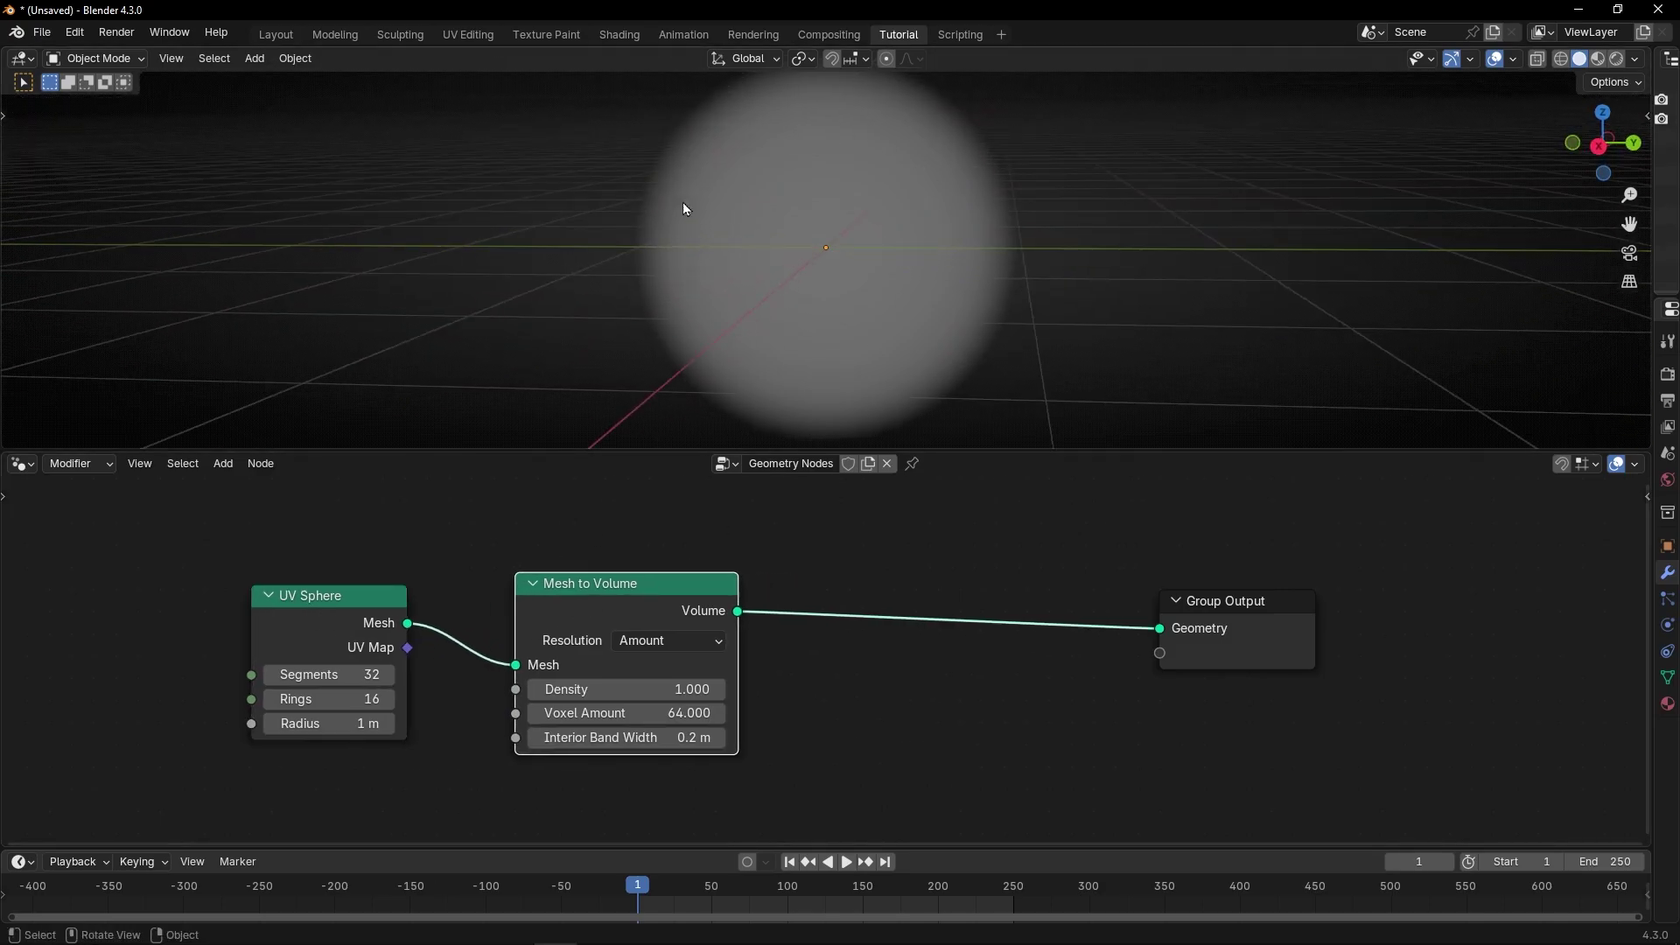
- Insert a Distribute Points in Volume node between Mesh to Volume and Group Output
key(shift+a)
text(distr)
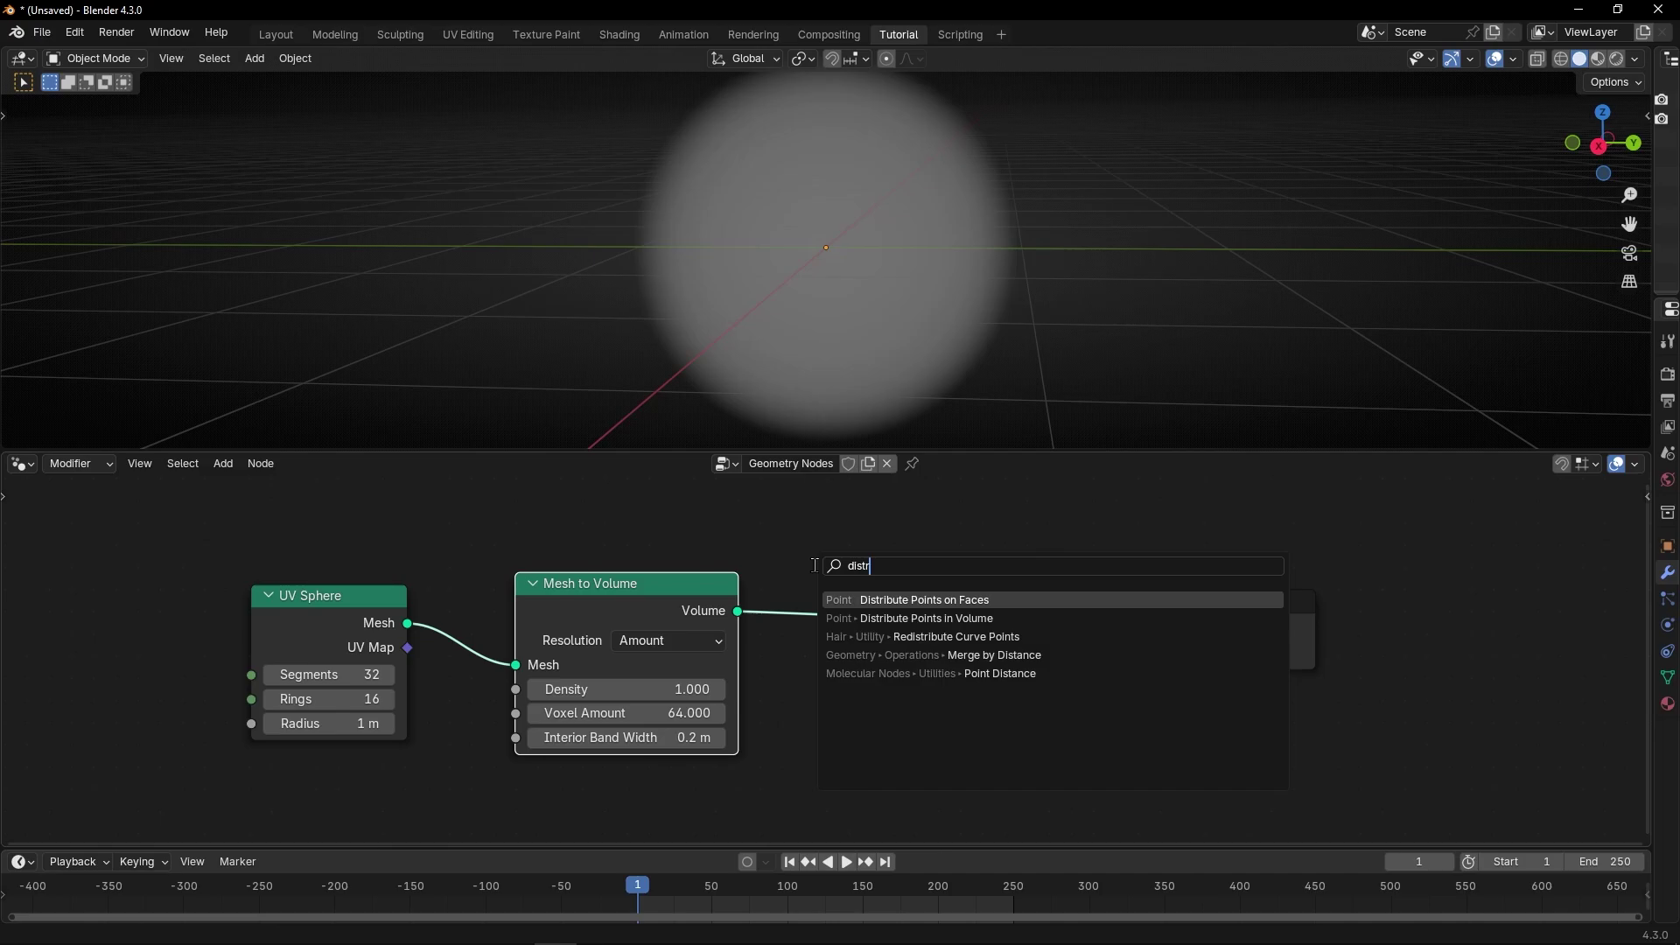
key(Down)
key(Return)
click(820, 565)
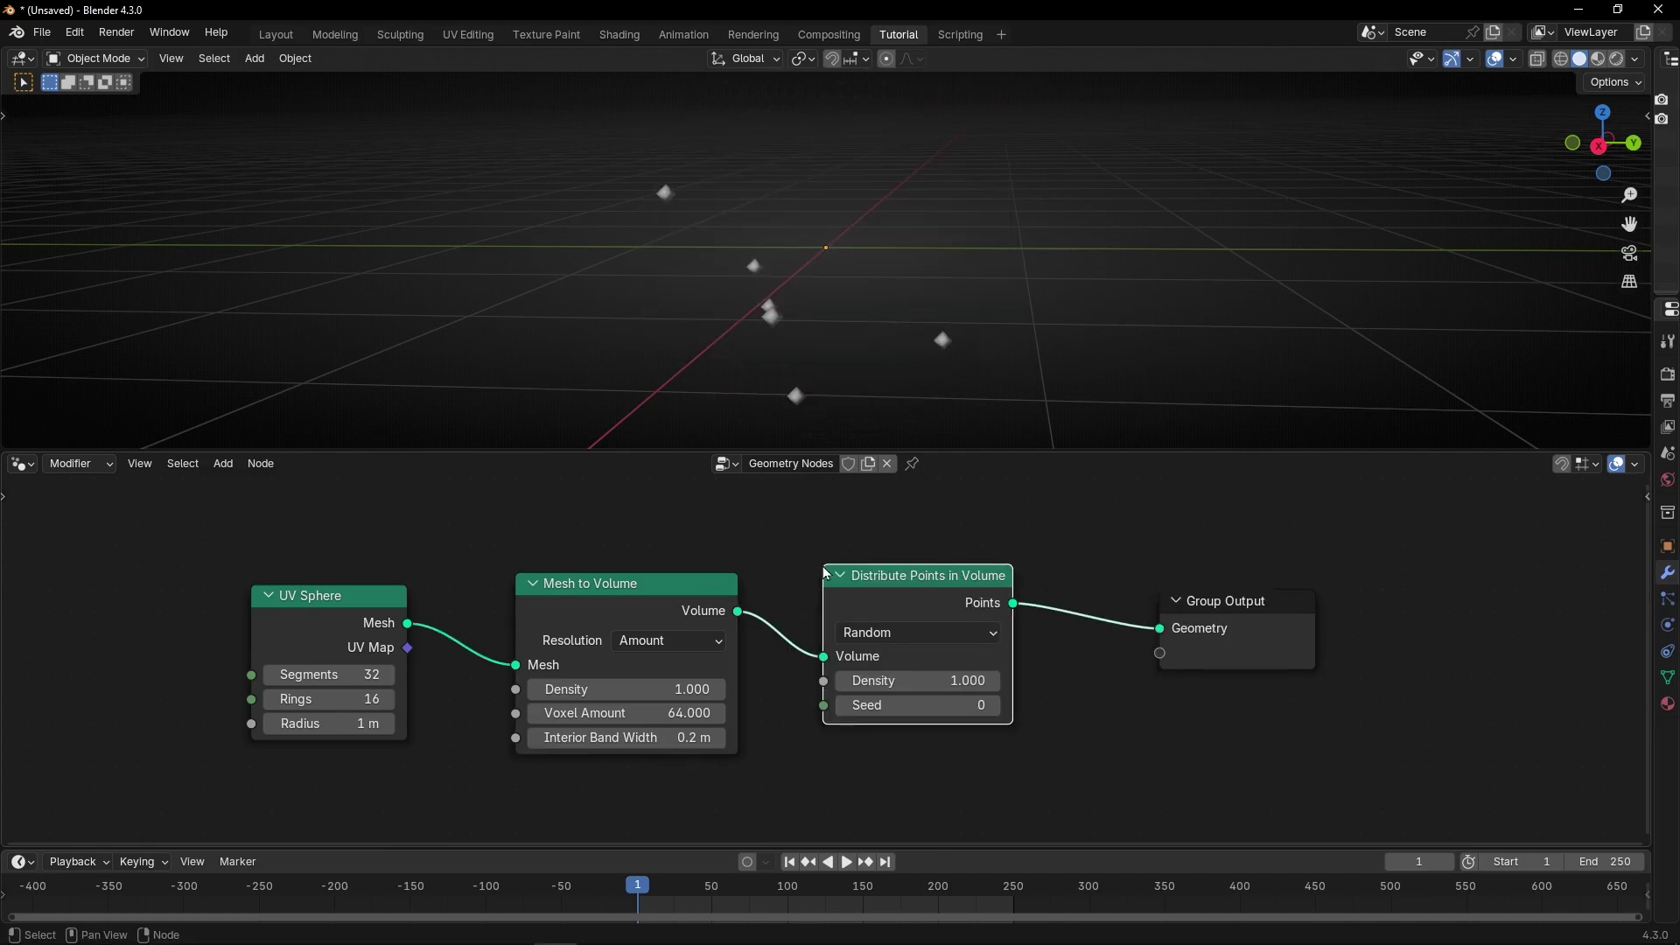
middle_drag(880, 392, 725, 362)
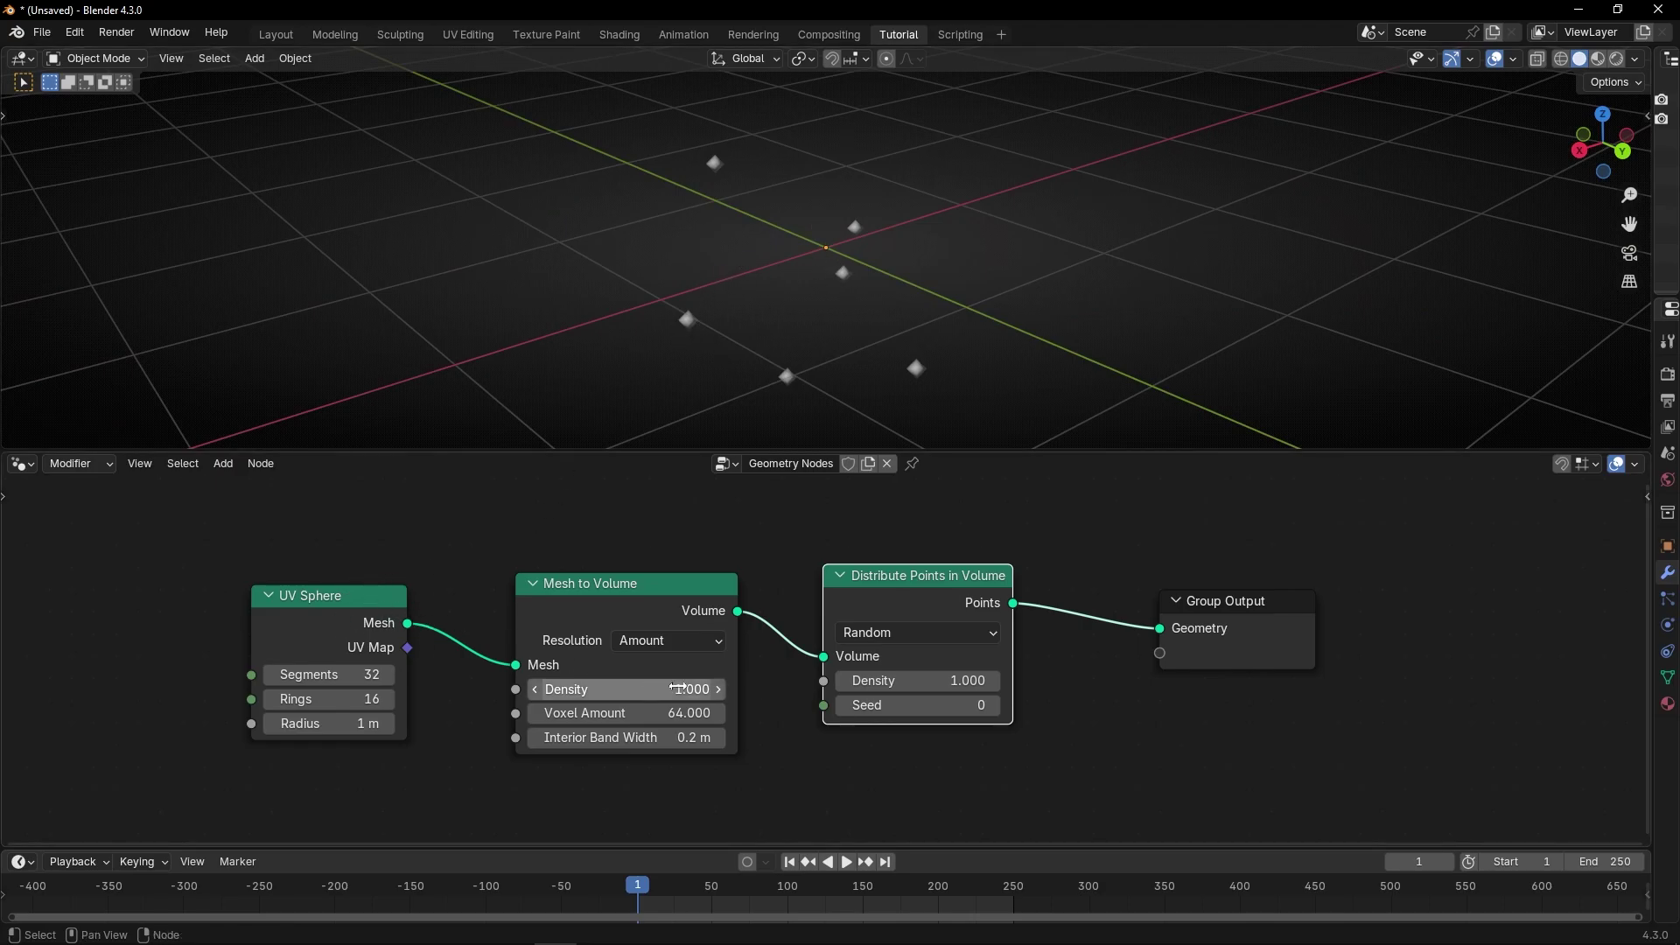
- Set the Mesh to Volume density to 9.2 and the Distribute Points in Volume density to 11
drag(914, 681, 1028, 681)
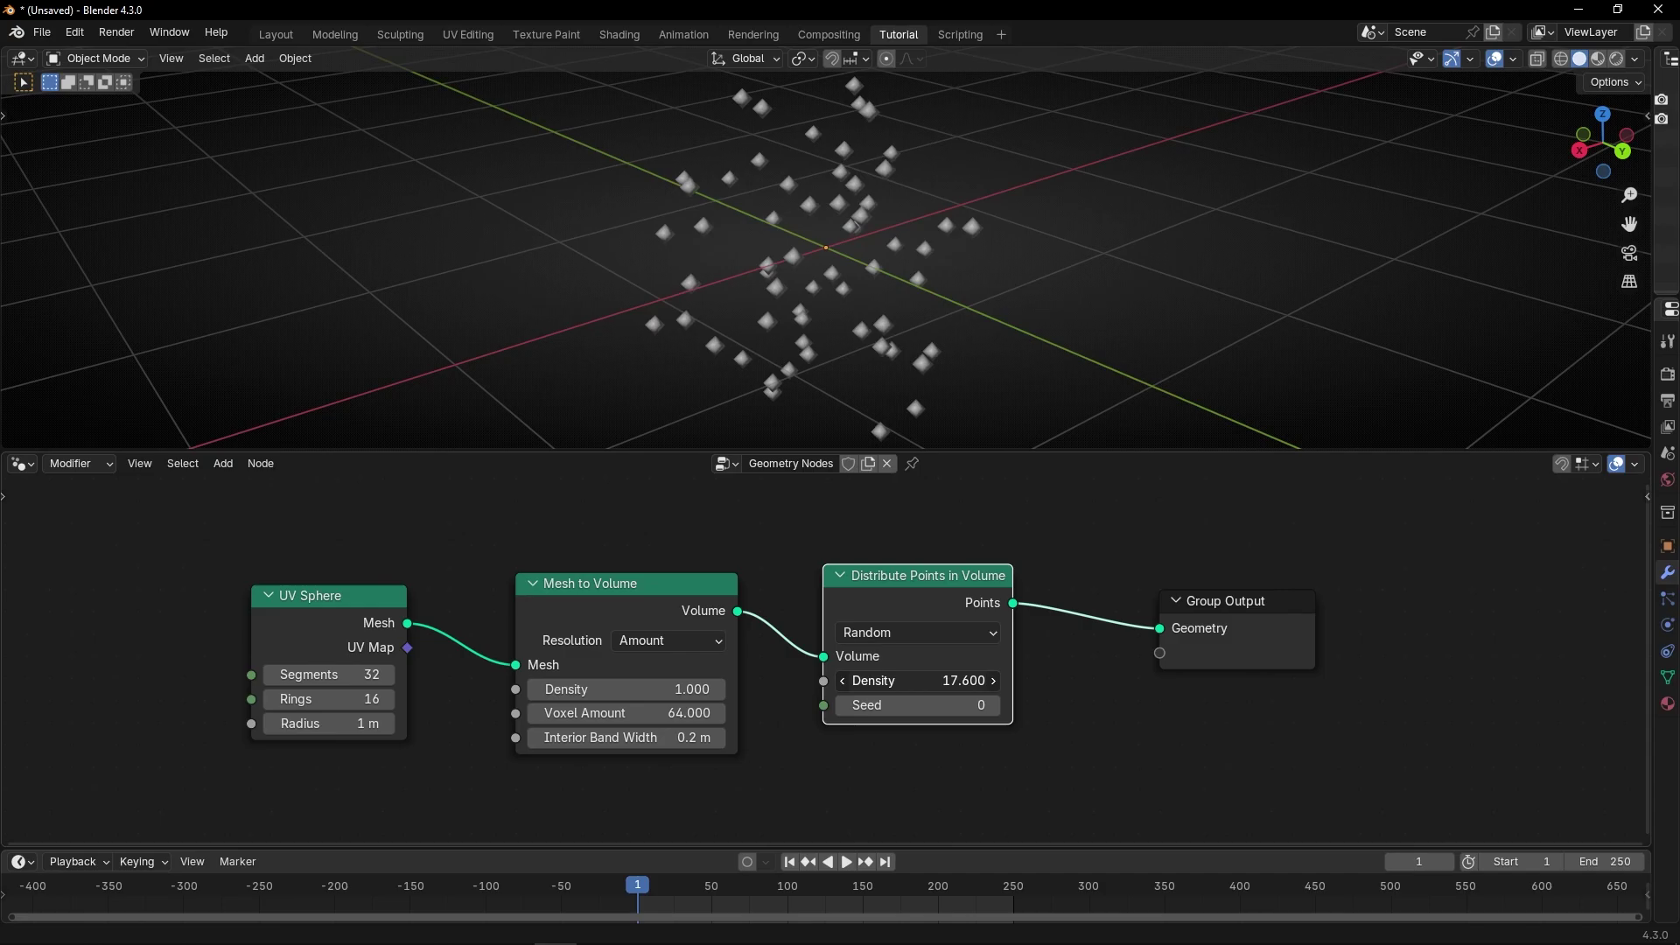
drag(626, 690, 709, 690)
middle_drag(871, 313, 1006, 420)
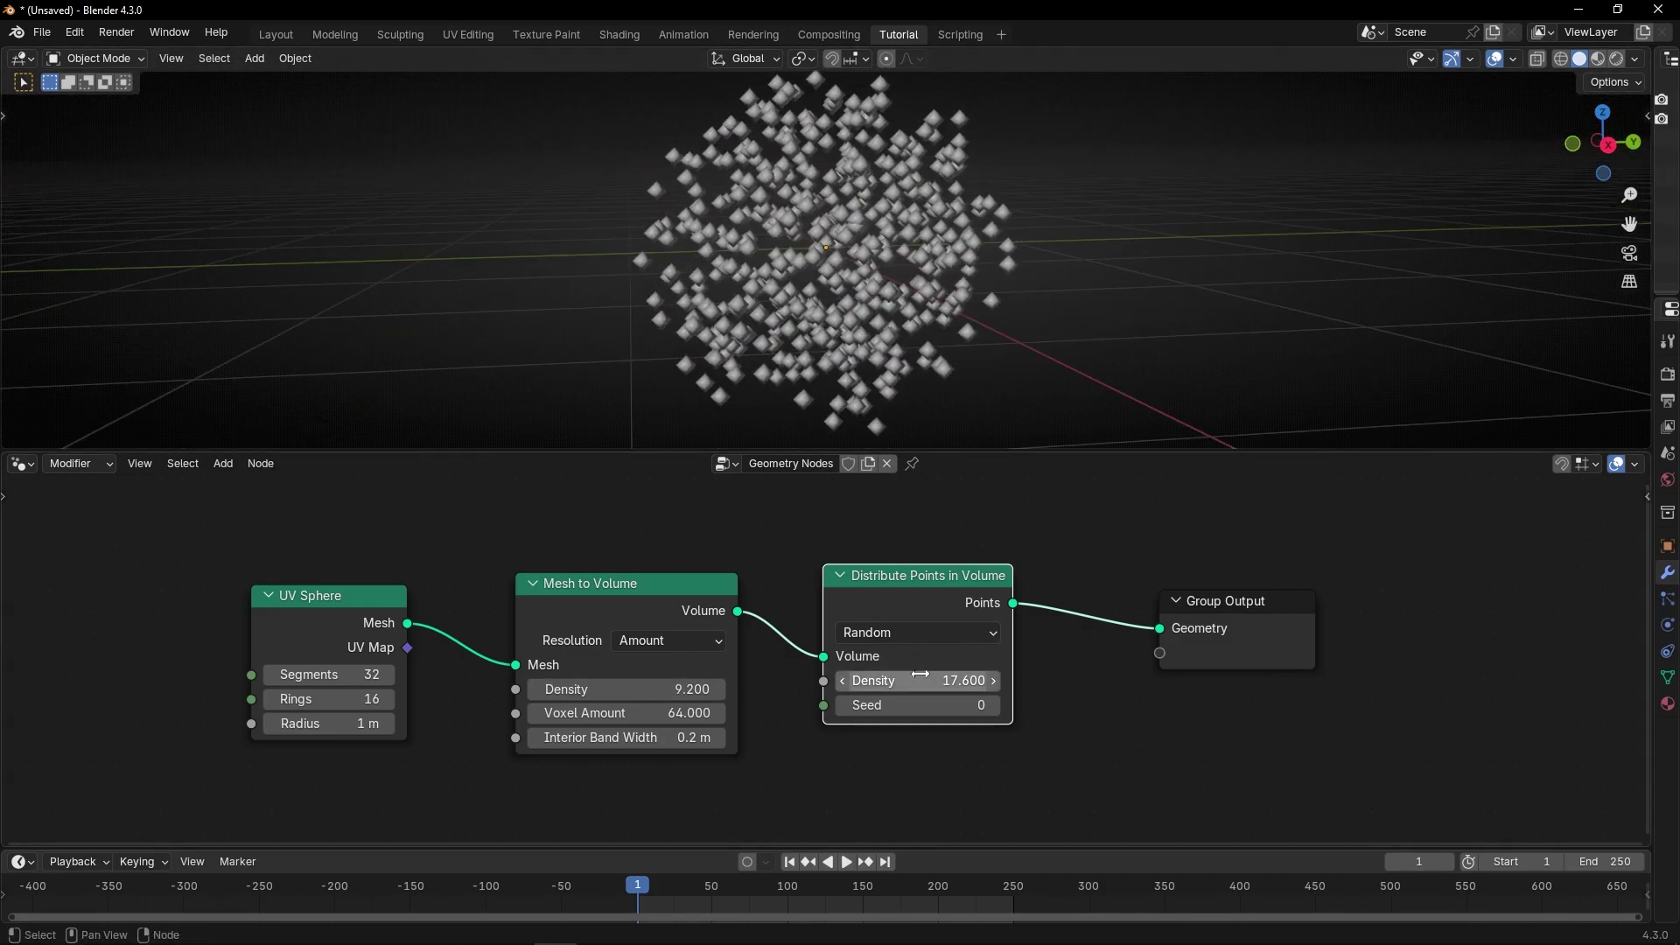
drag(920, 681, 877, 681)
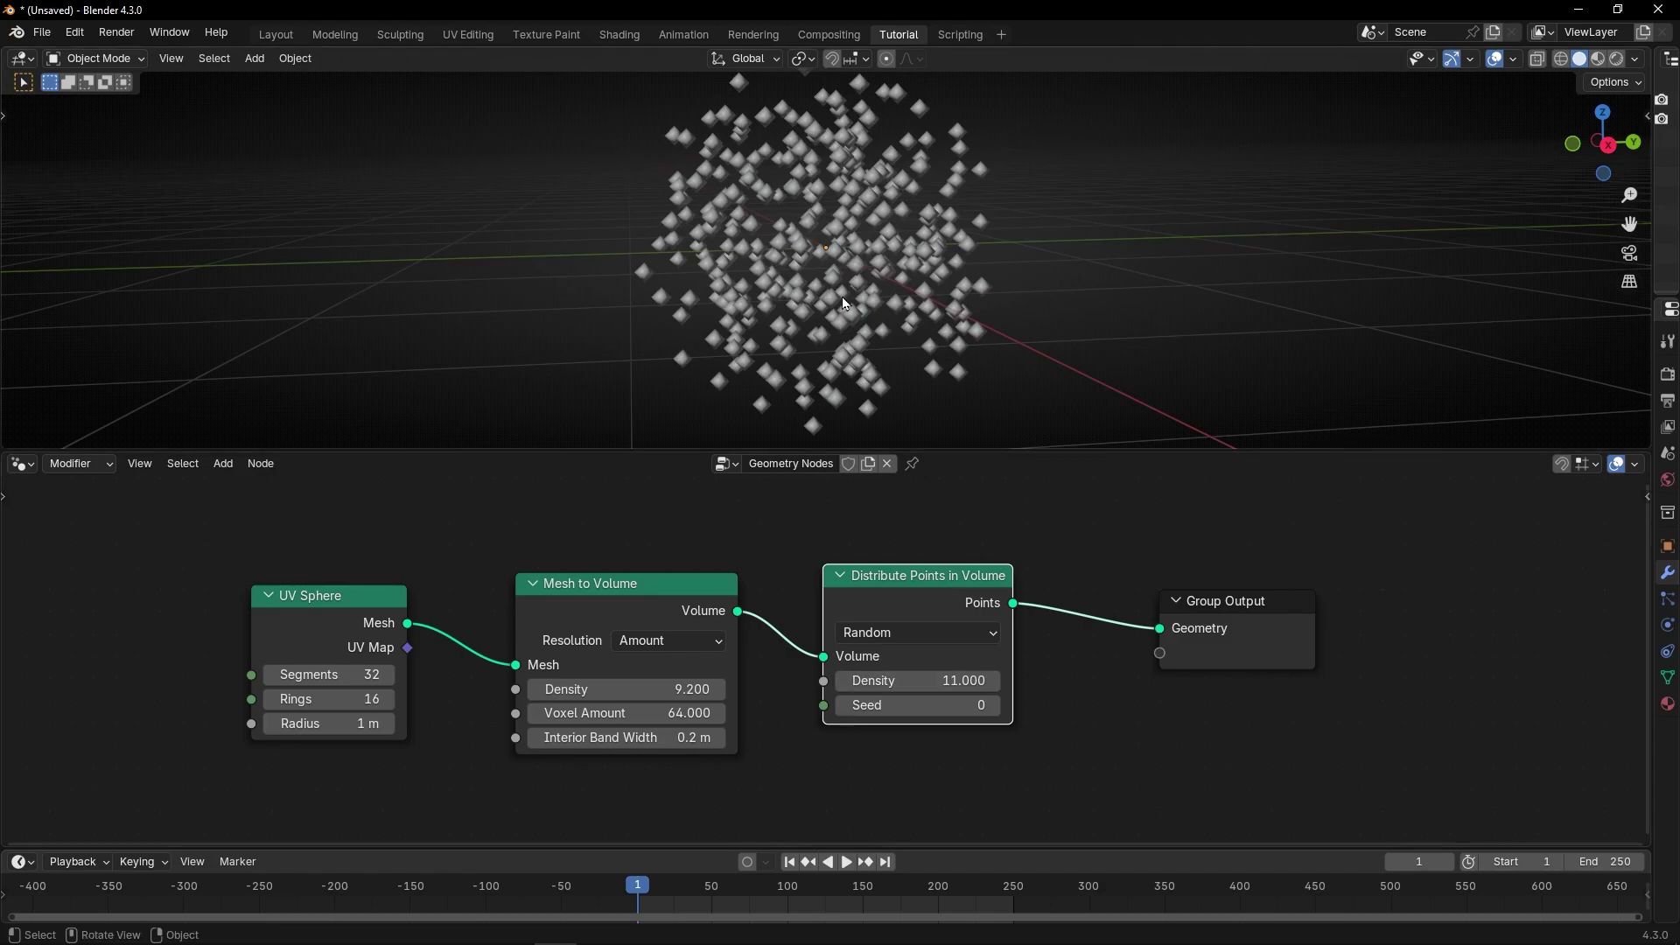
- Try the Grid distribution method on Distribute Points in Volume and return it to Random
click(886, 632)
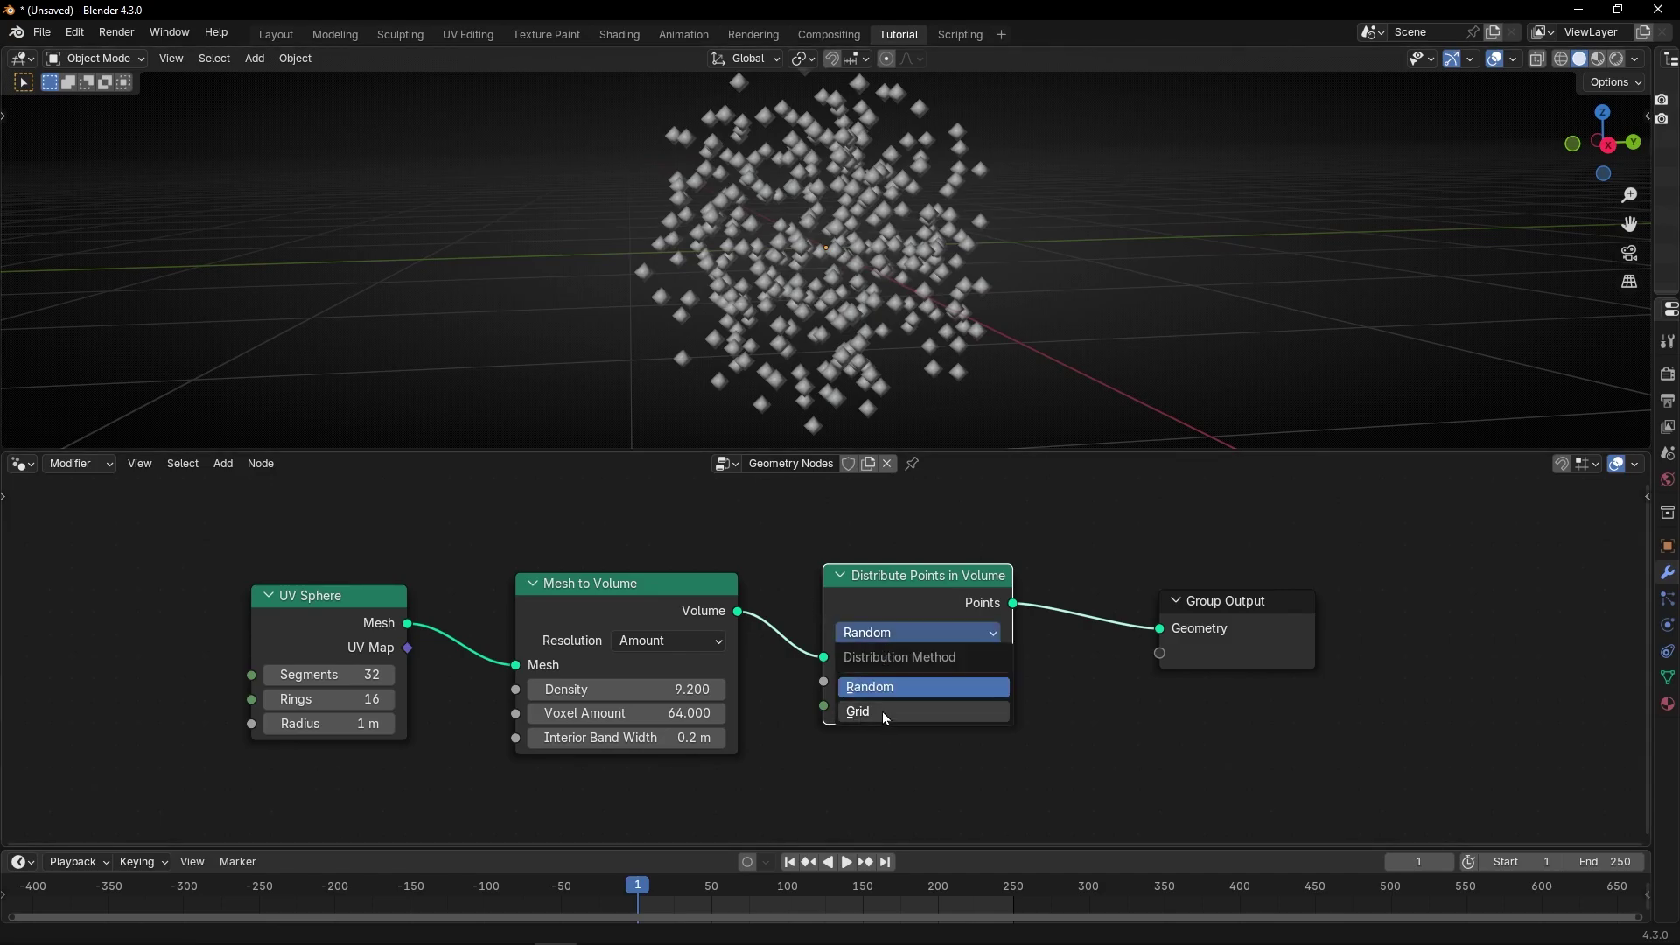
click(884, 710)
middle_drag(877, 350, 891, 420)
click(888, 637)
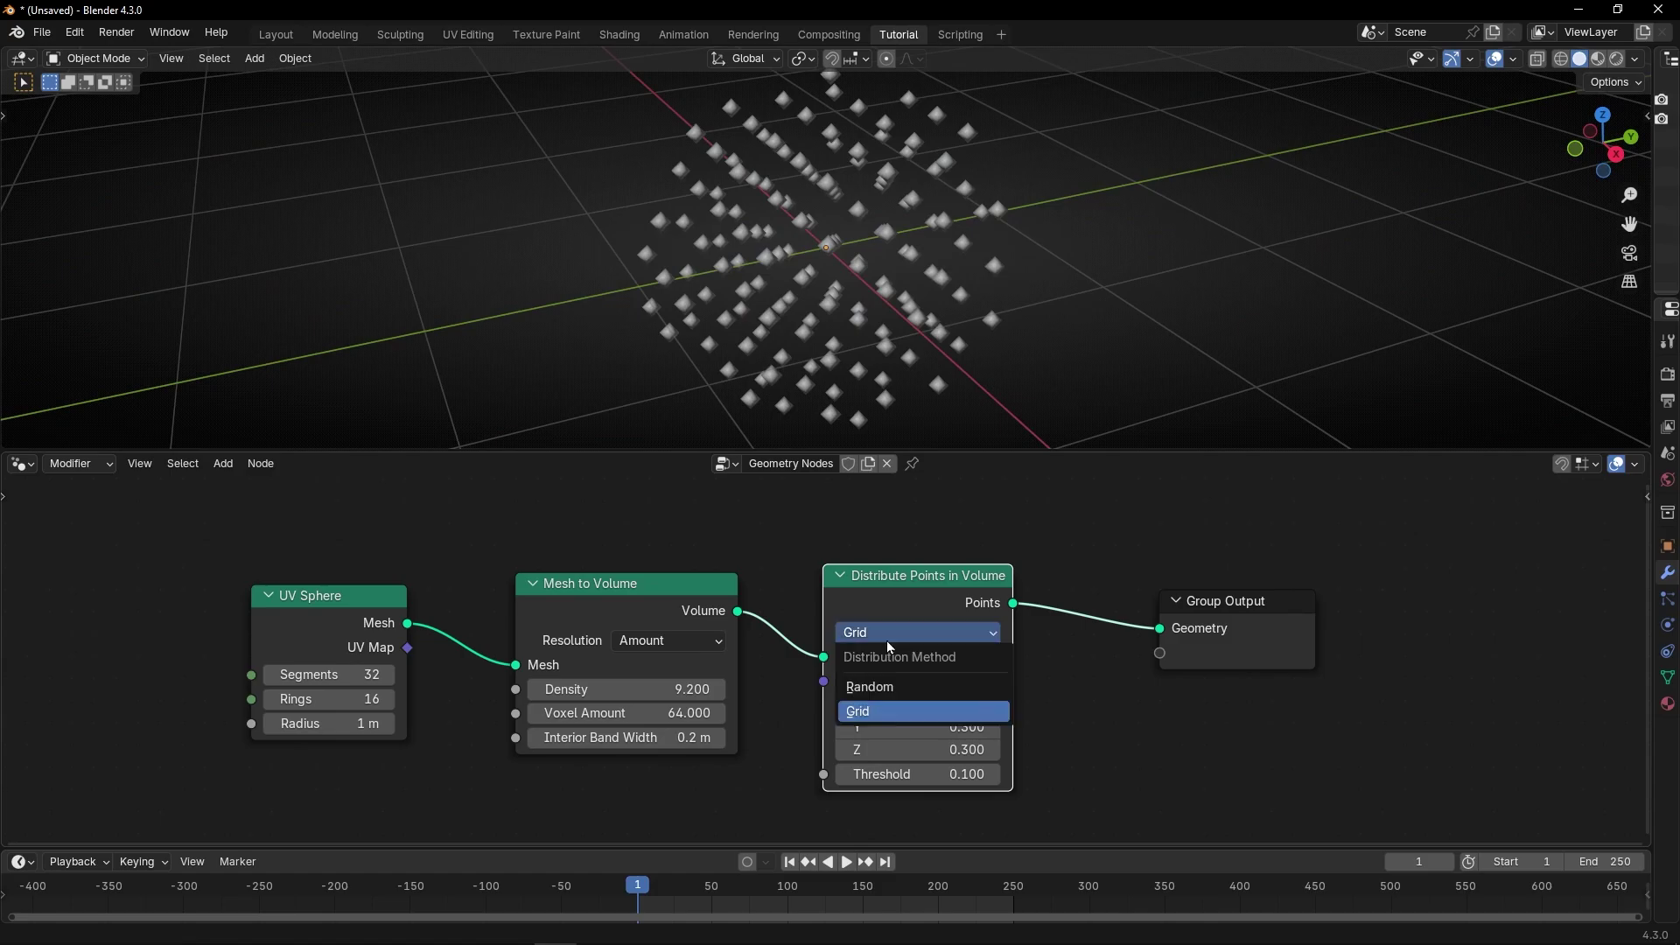
click(885, 691)
middle_drag(870, 273, 959, 263)
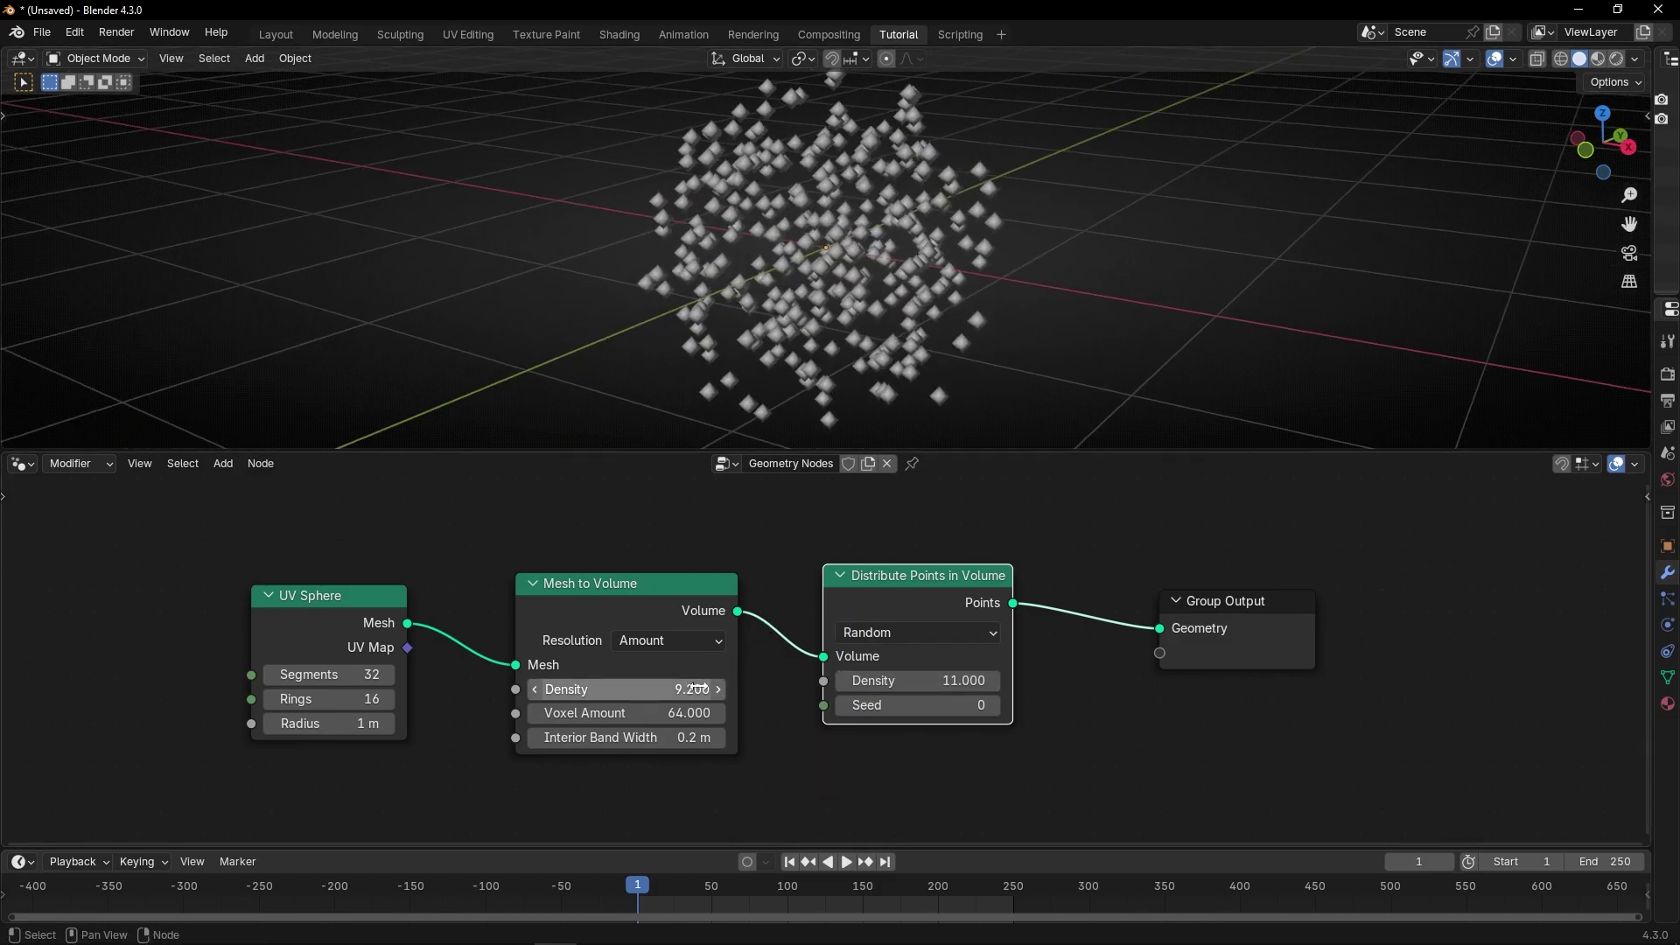
- Set the Mesh to Volume density to 3.9 and inspect the scattered points in an enlarged 3D viewport
drag(625, 690, 550, 690)
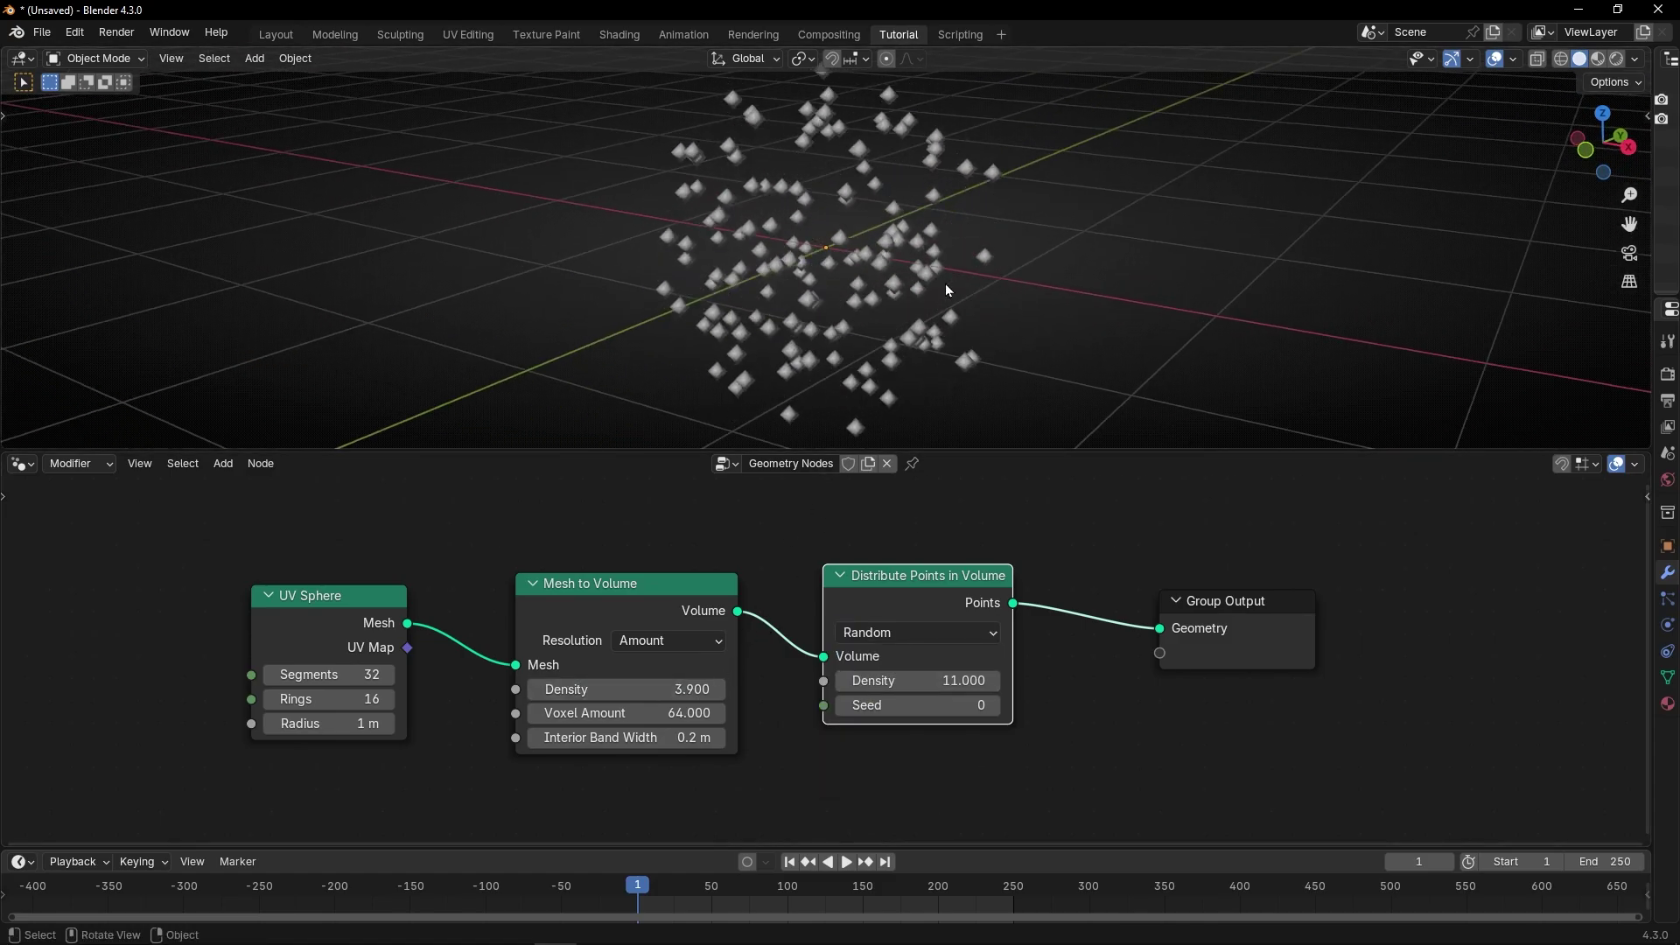
key(ctrl+space)
mouse_move(895, 409)
middle_down()
mouse_move(855, 423)
mouse_move(877, 434)
middle_up()
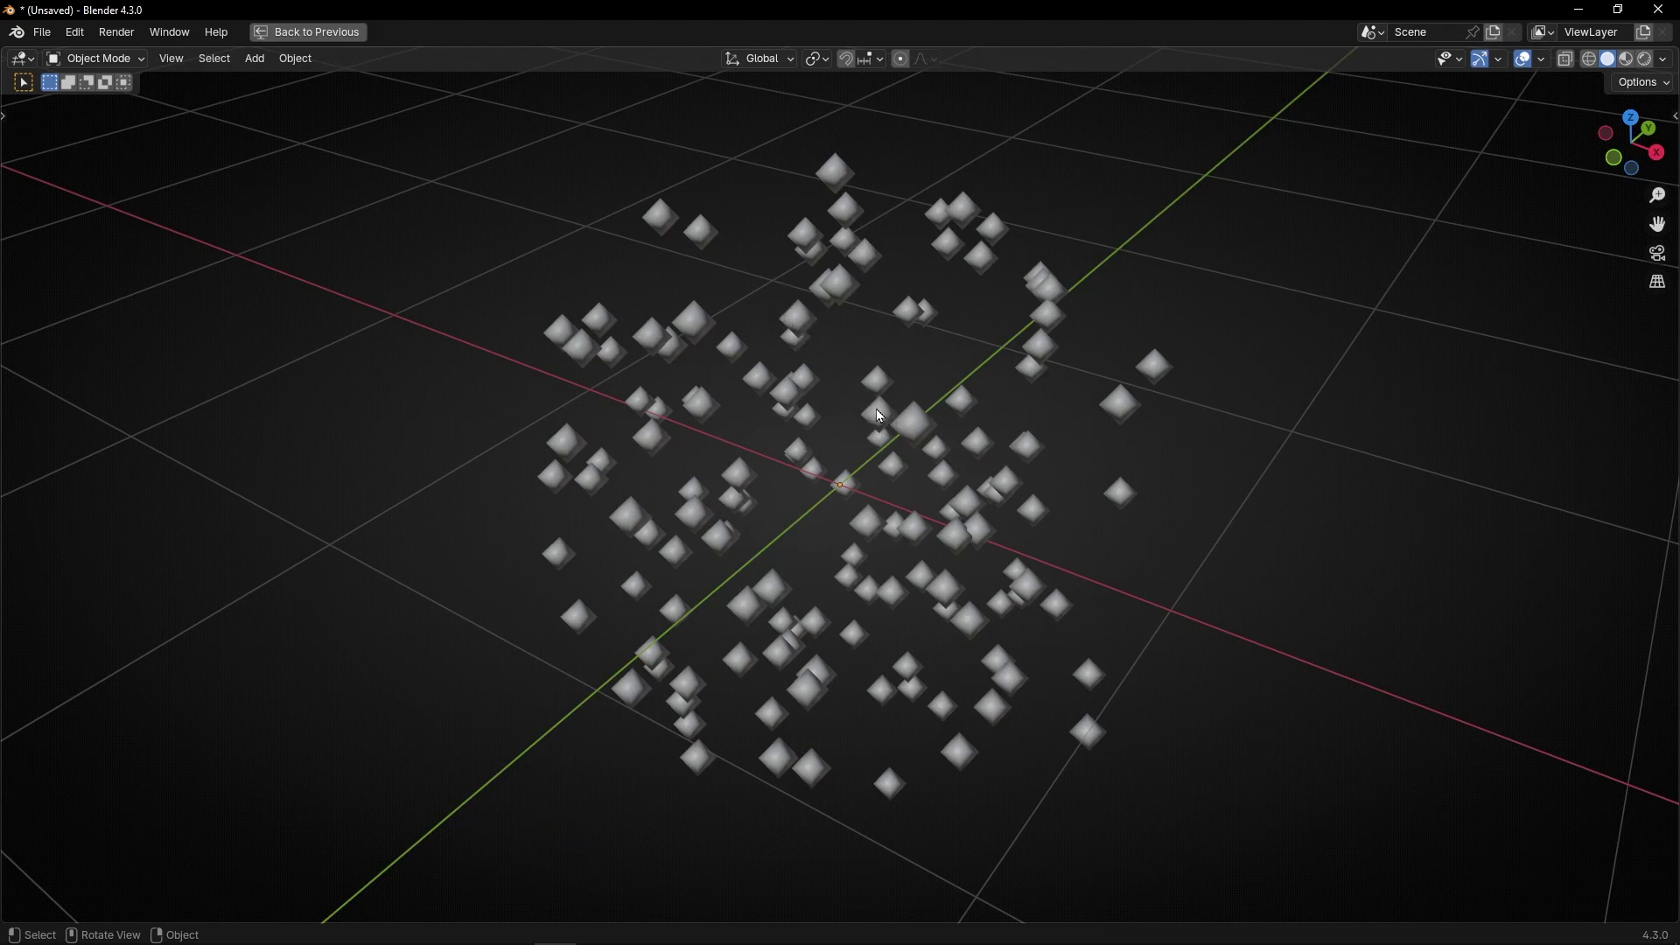
key(ctrl+space)
- Move the Group Output farther from the points node and add an unconnected Curve Line node above the chain
scroll(915, 536, down, 2)
middle_drag(950, 560, 654, 543)
drag(846, 624, 1163, 620)
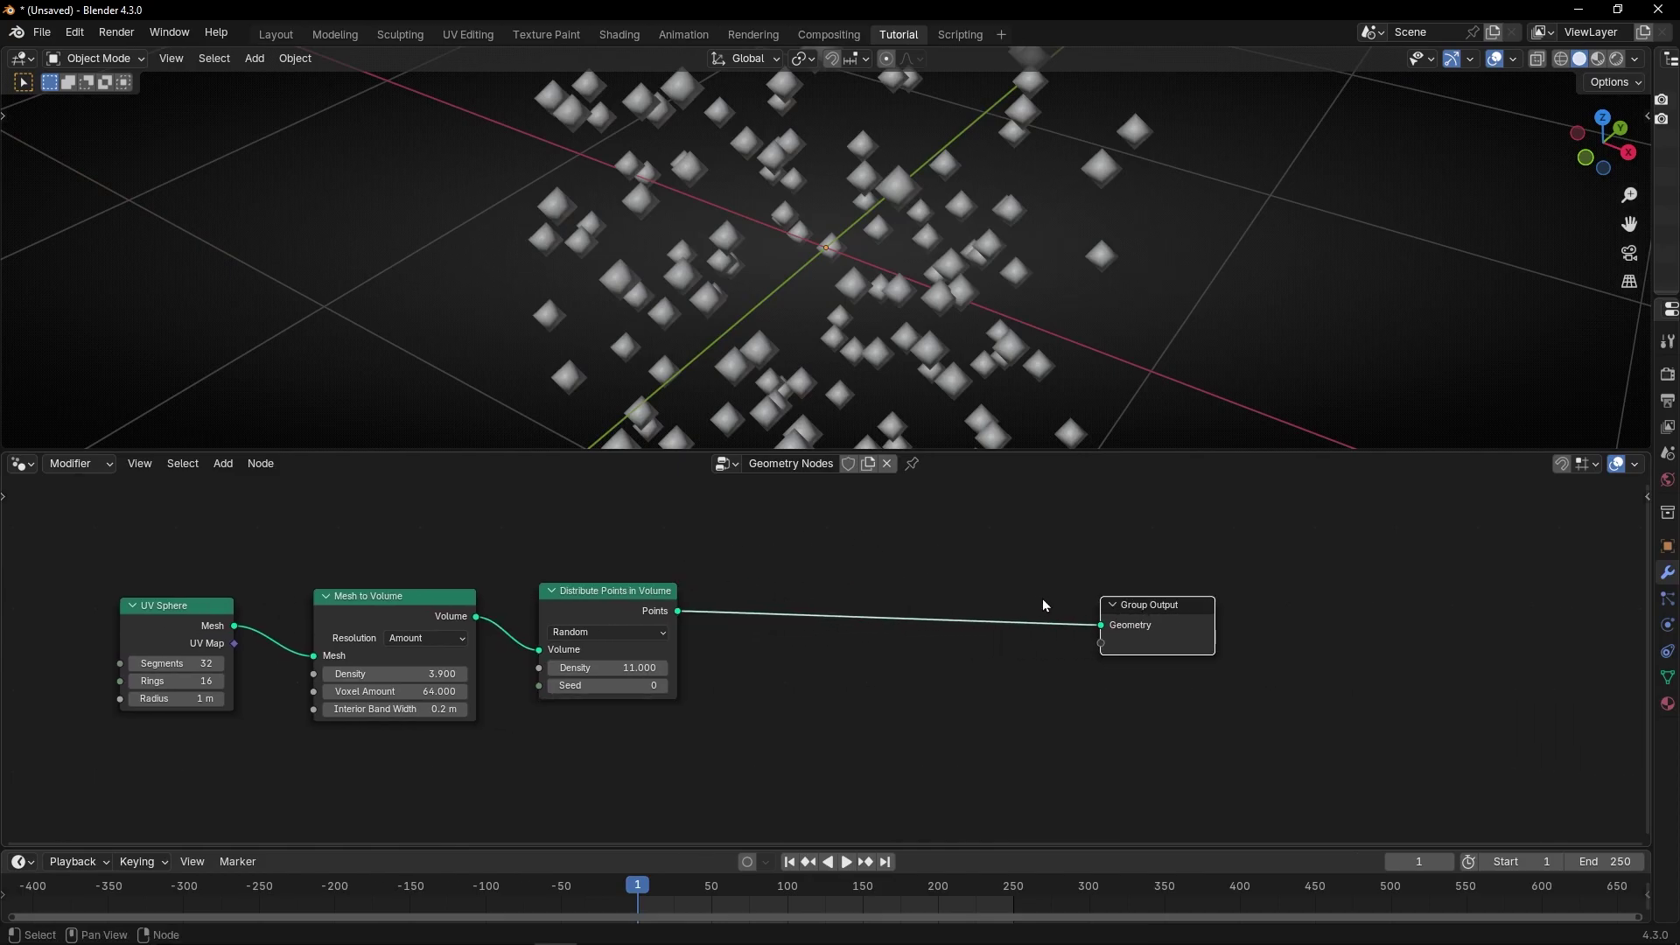
key(shift+a)
text(cur)
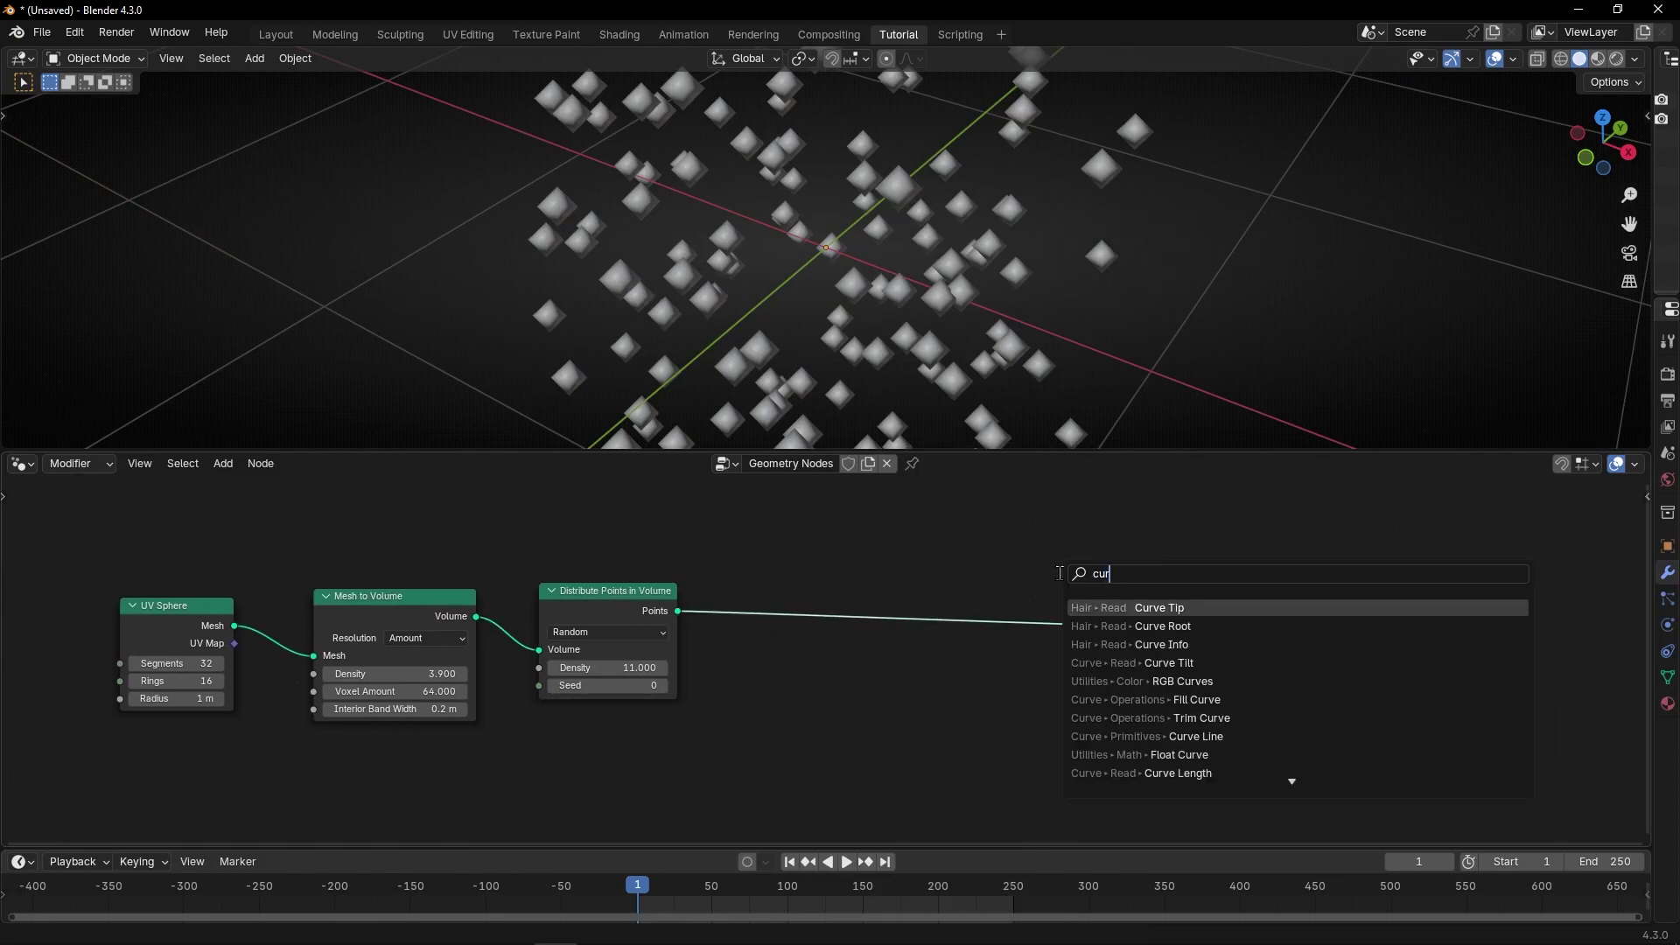
text(ve line)
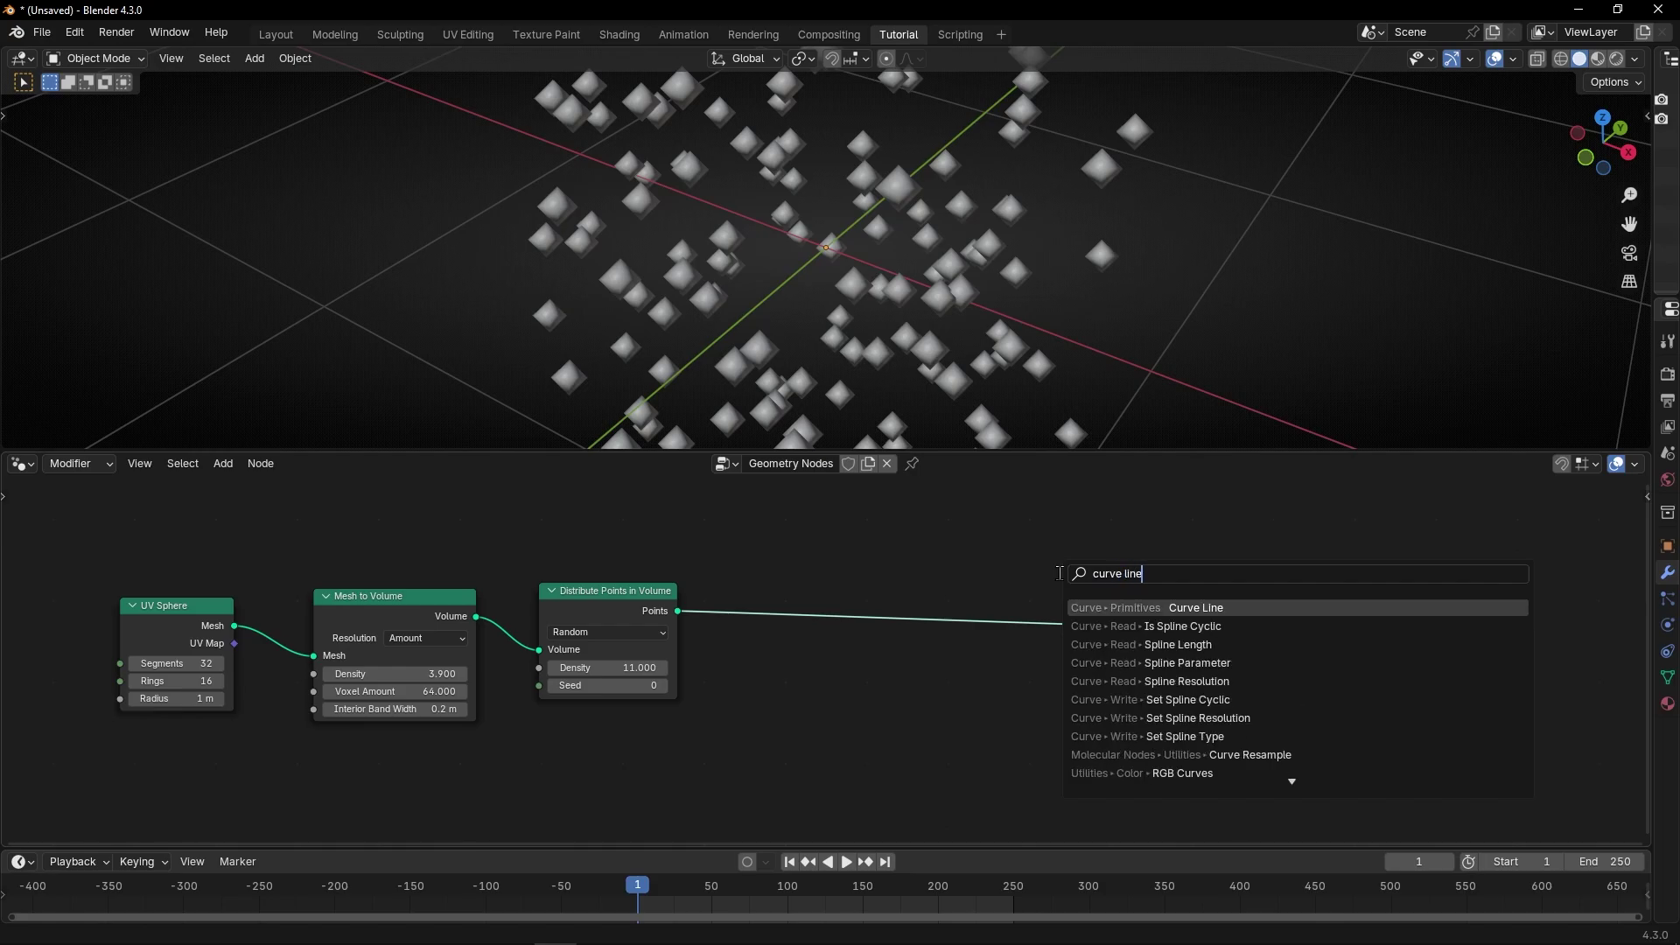
key(Return)
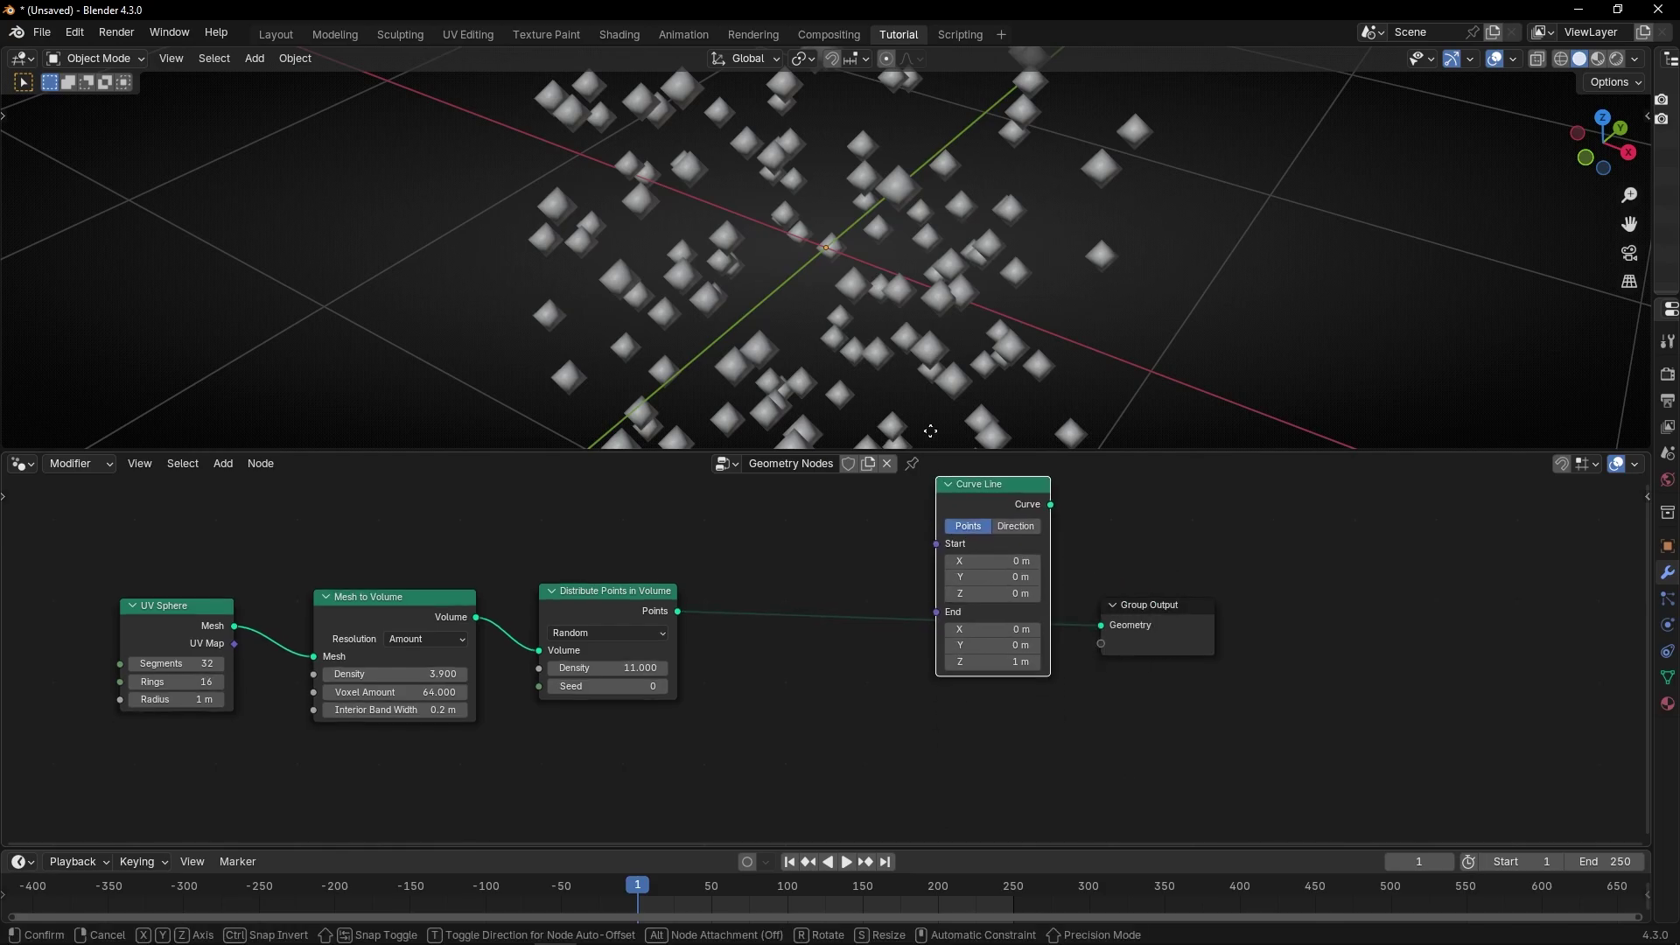
click(904, 515)
scroll(844, 571, down, 2)
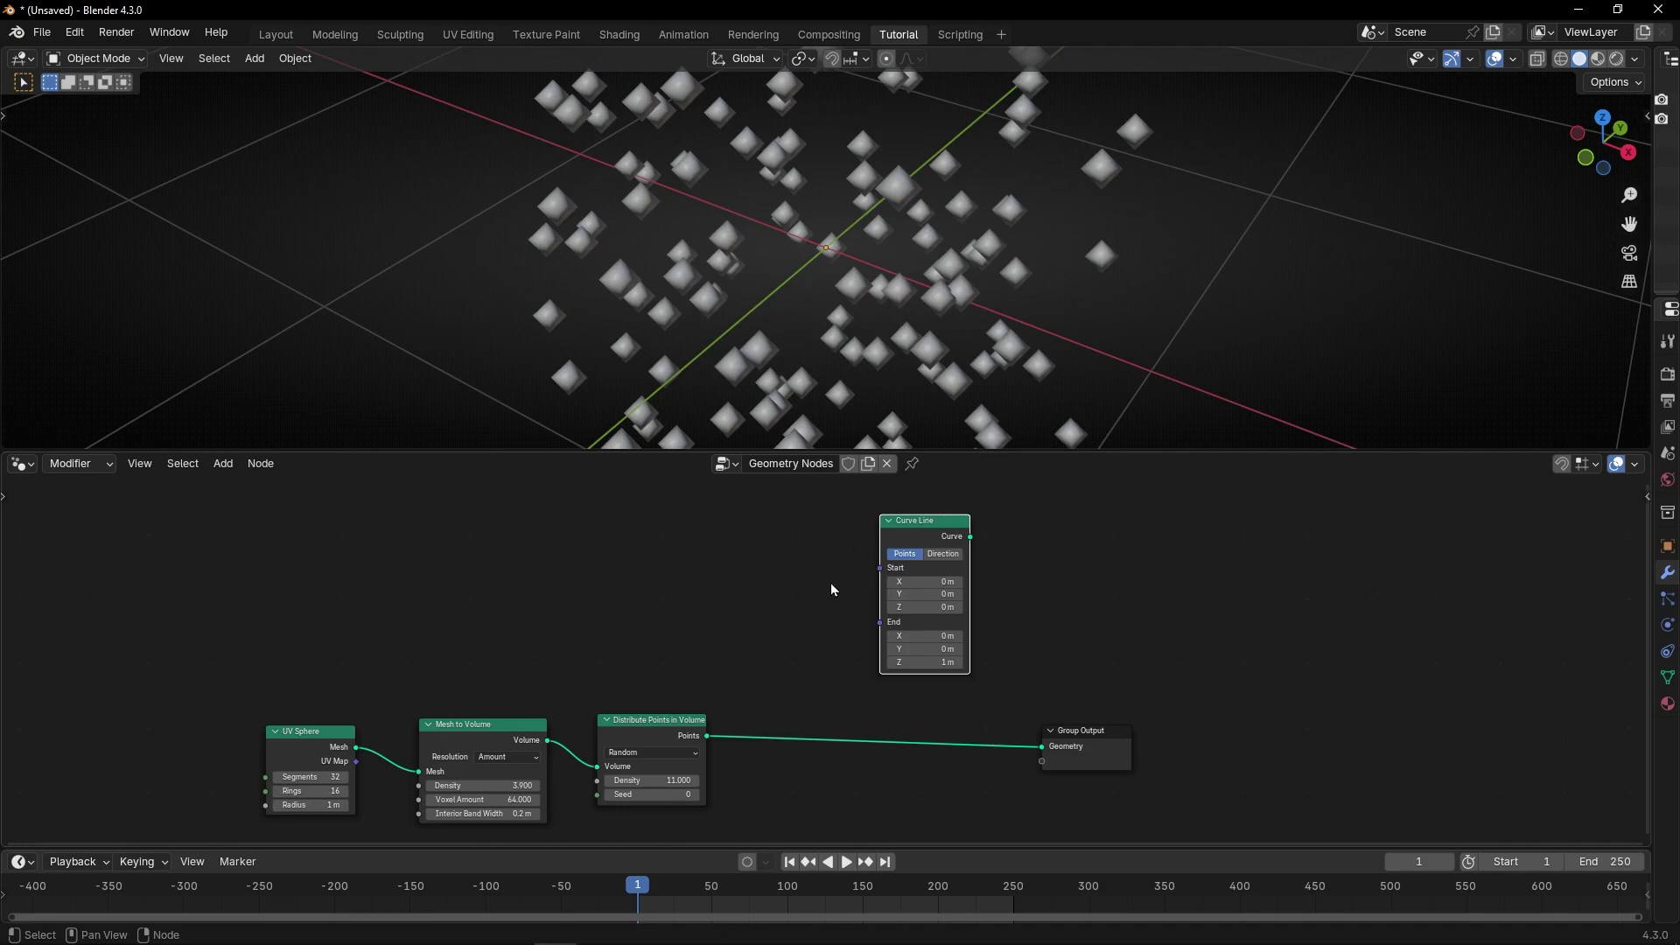
drag(908, 523, 888, 536)
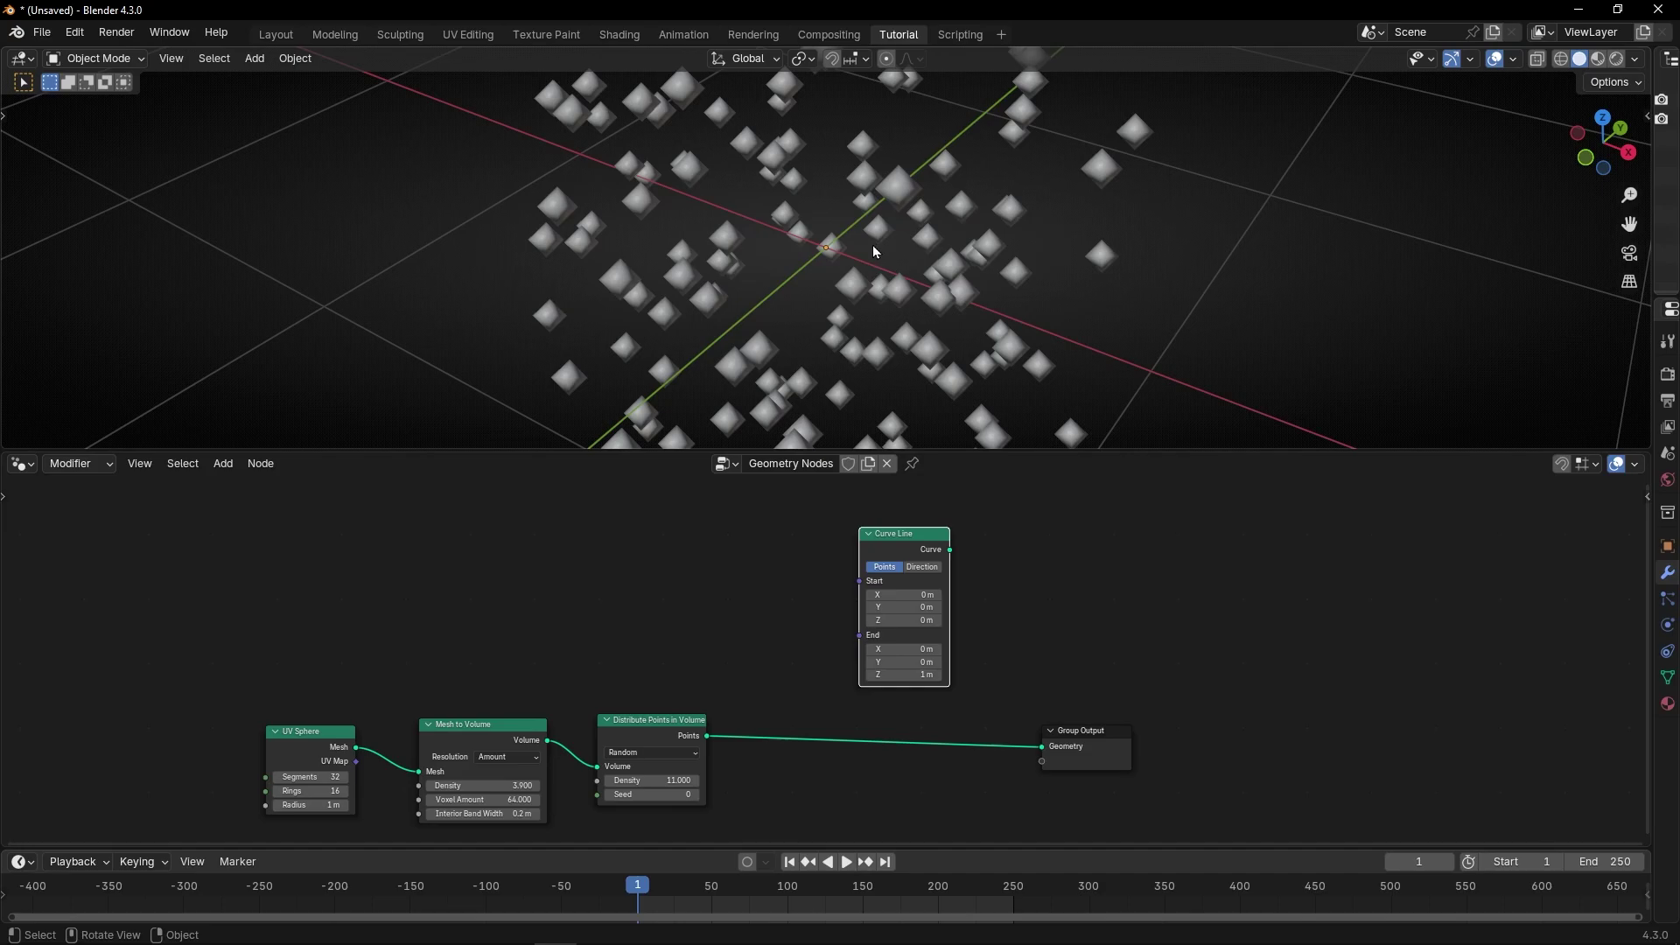
- Add a Position node beside the Curve Line node, on its input side
scroll(861, 579, up, 1)
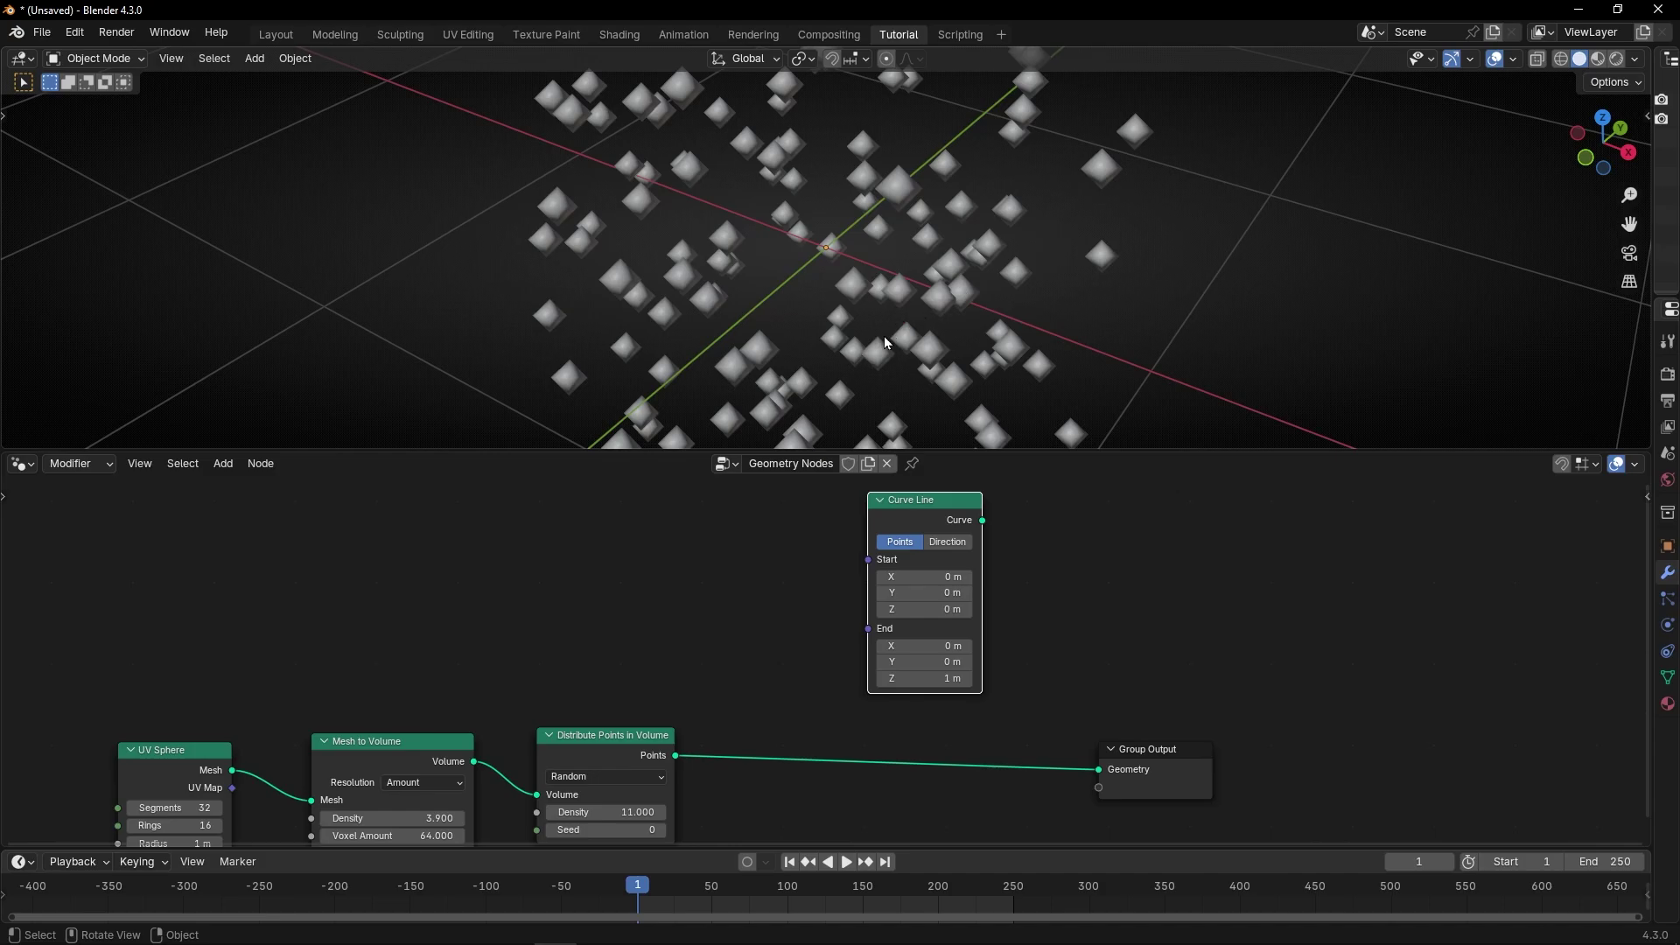
key(shift+a)
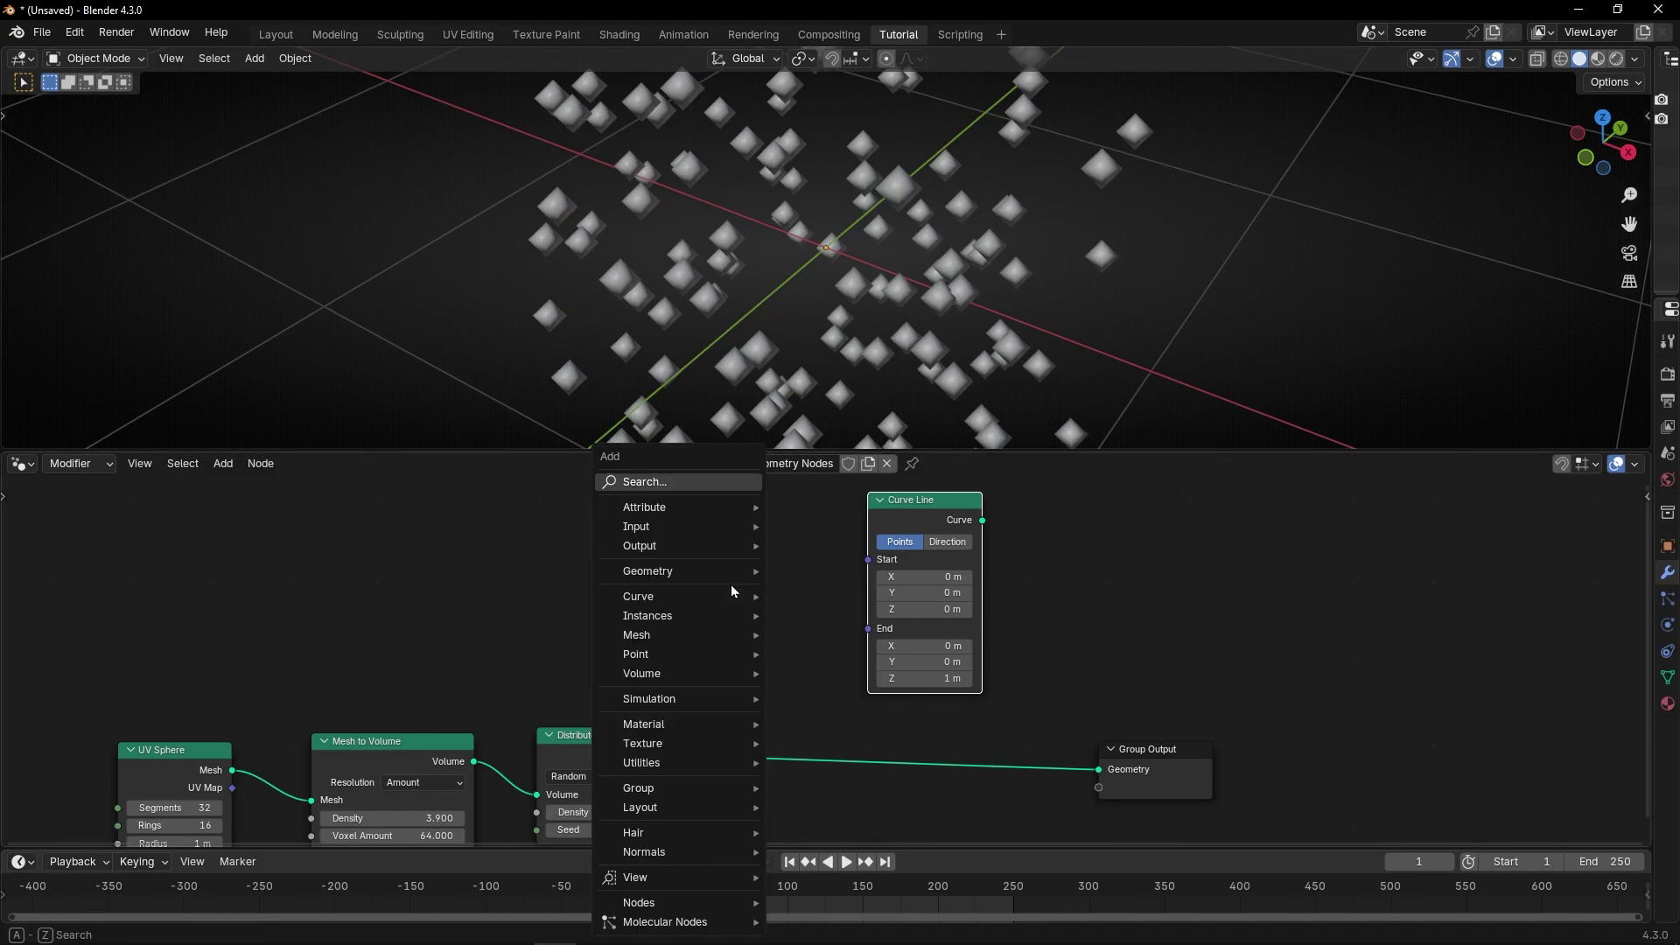
text(poisition)
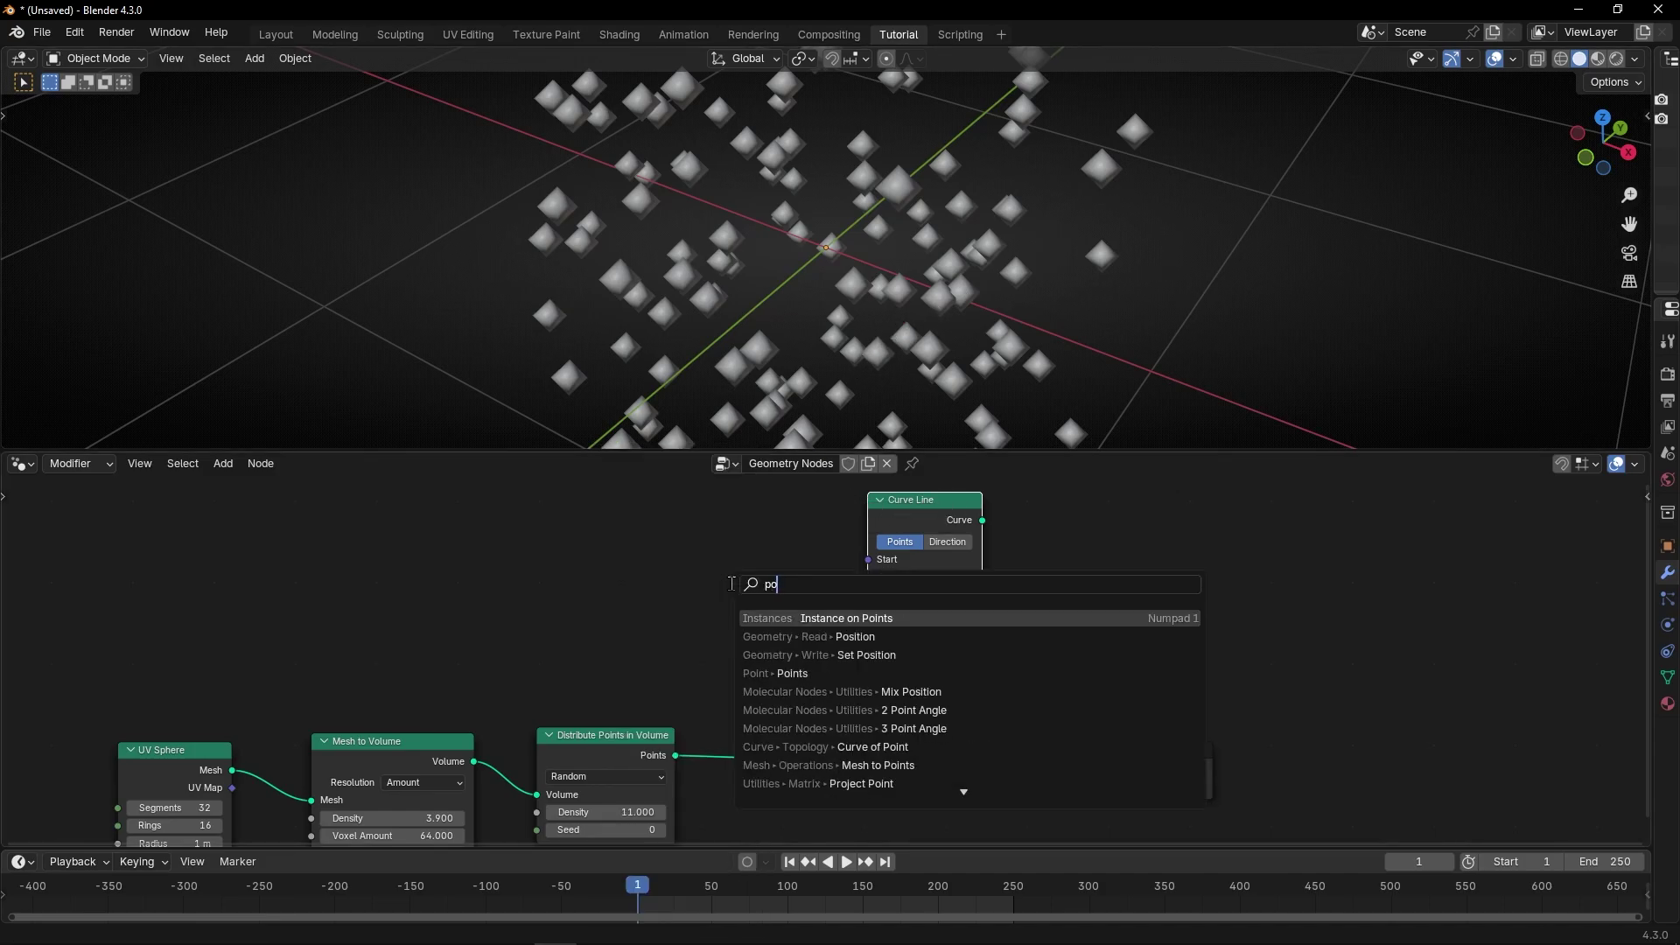
key(Return)
click(660, 563)
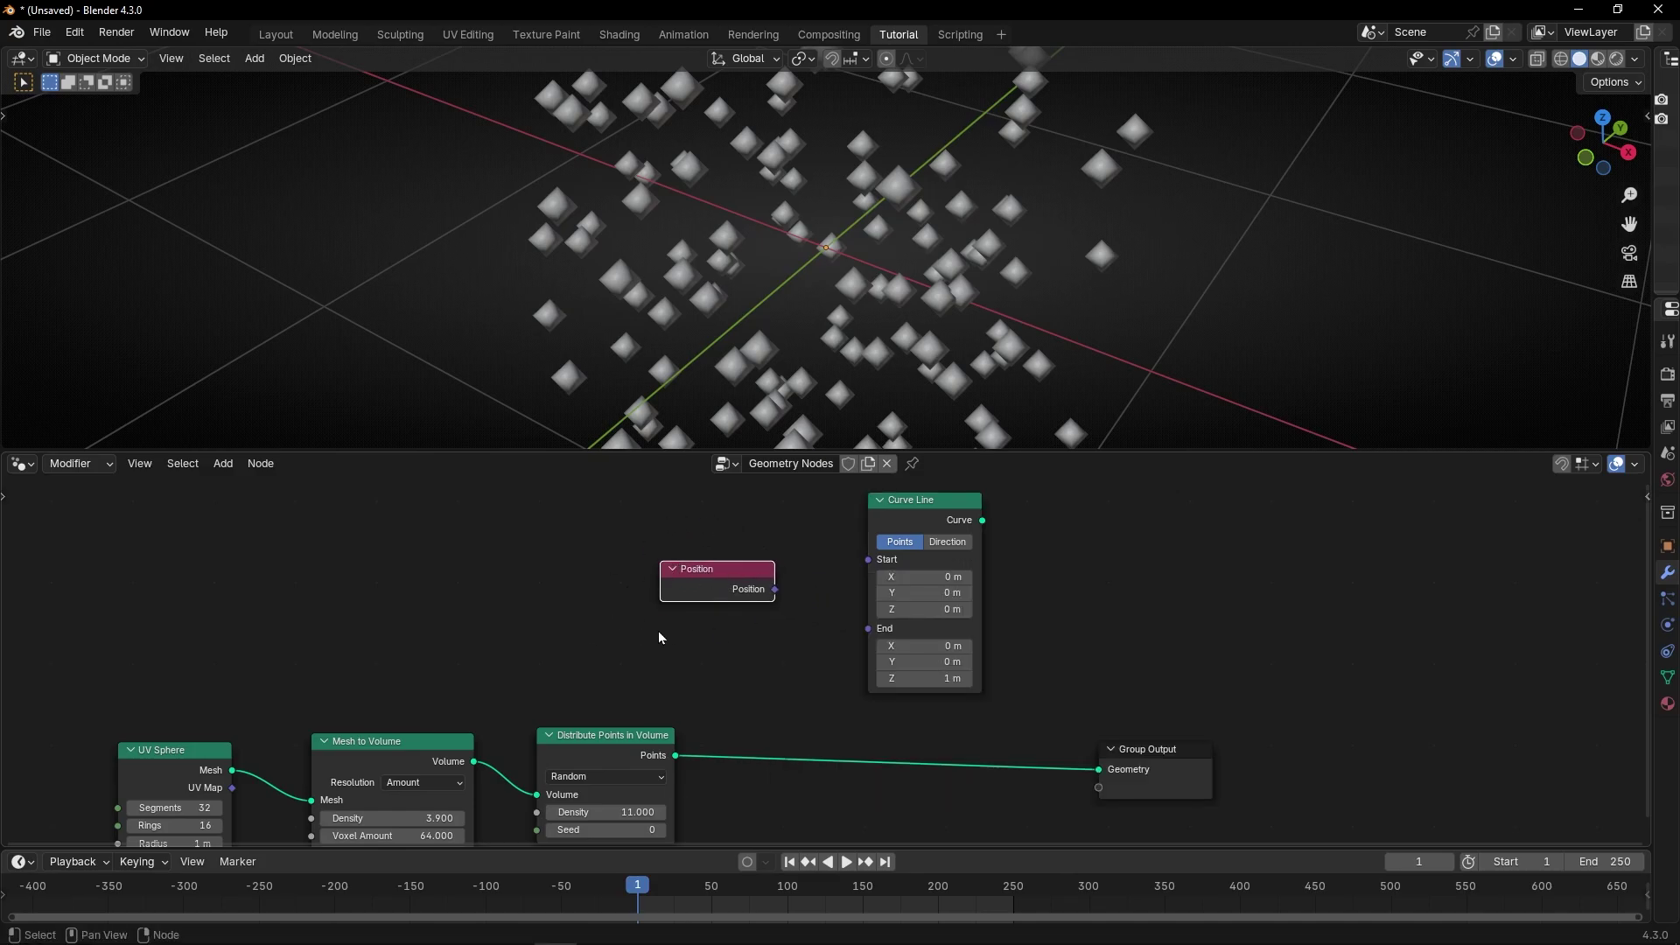
- Connect the Position output to the Curve Line's Start input and tidy the placement of both nodes
scroll(737, 590, up, 3)
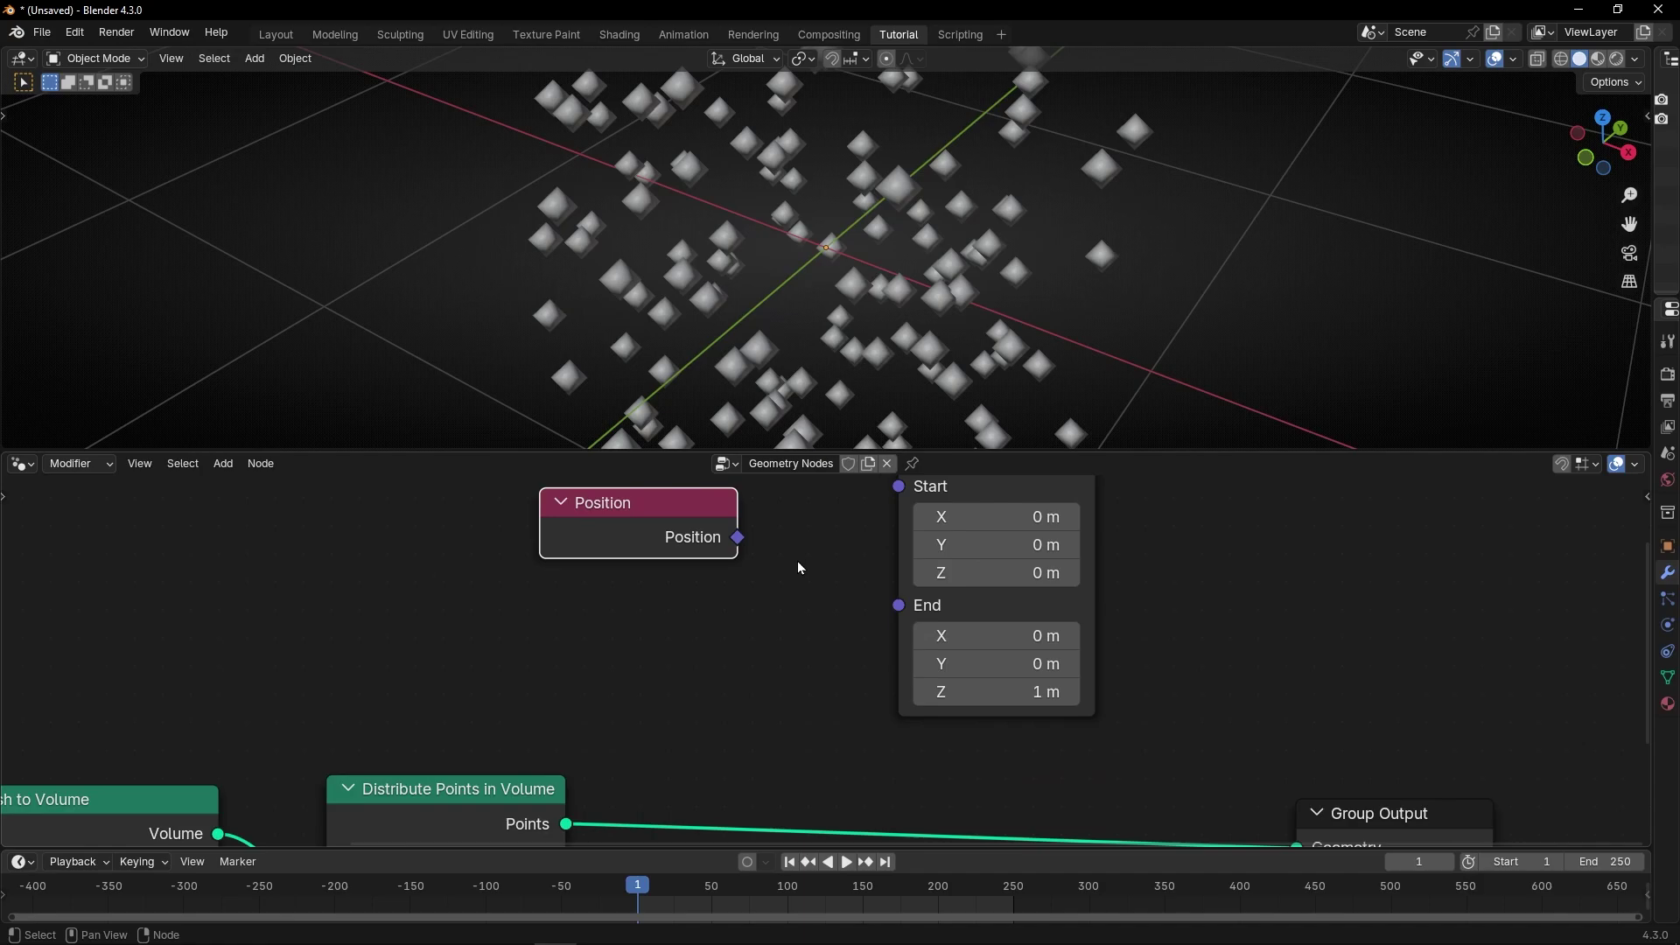
drag(670, 659, 892, 596)
scroll(792, 626, up, 2)
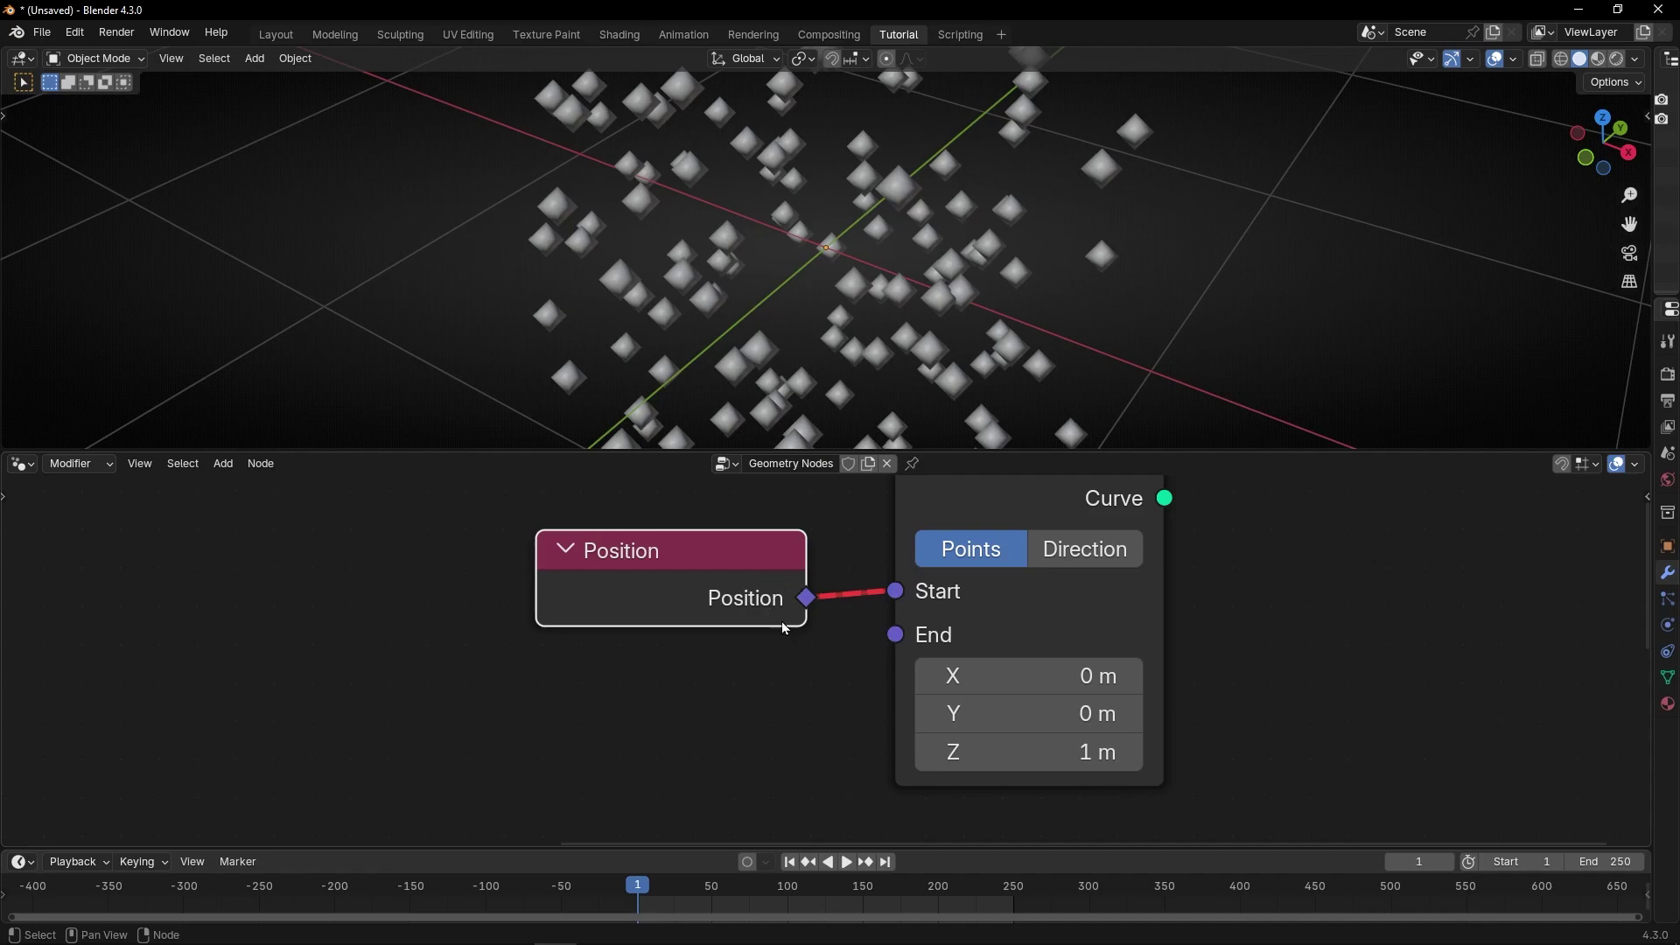
drag(941, 500, 945, 517)
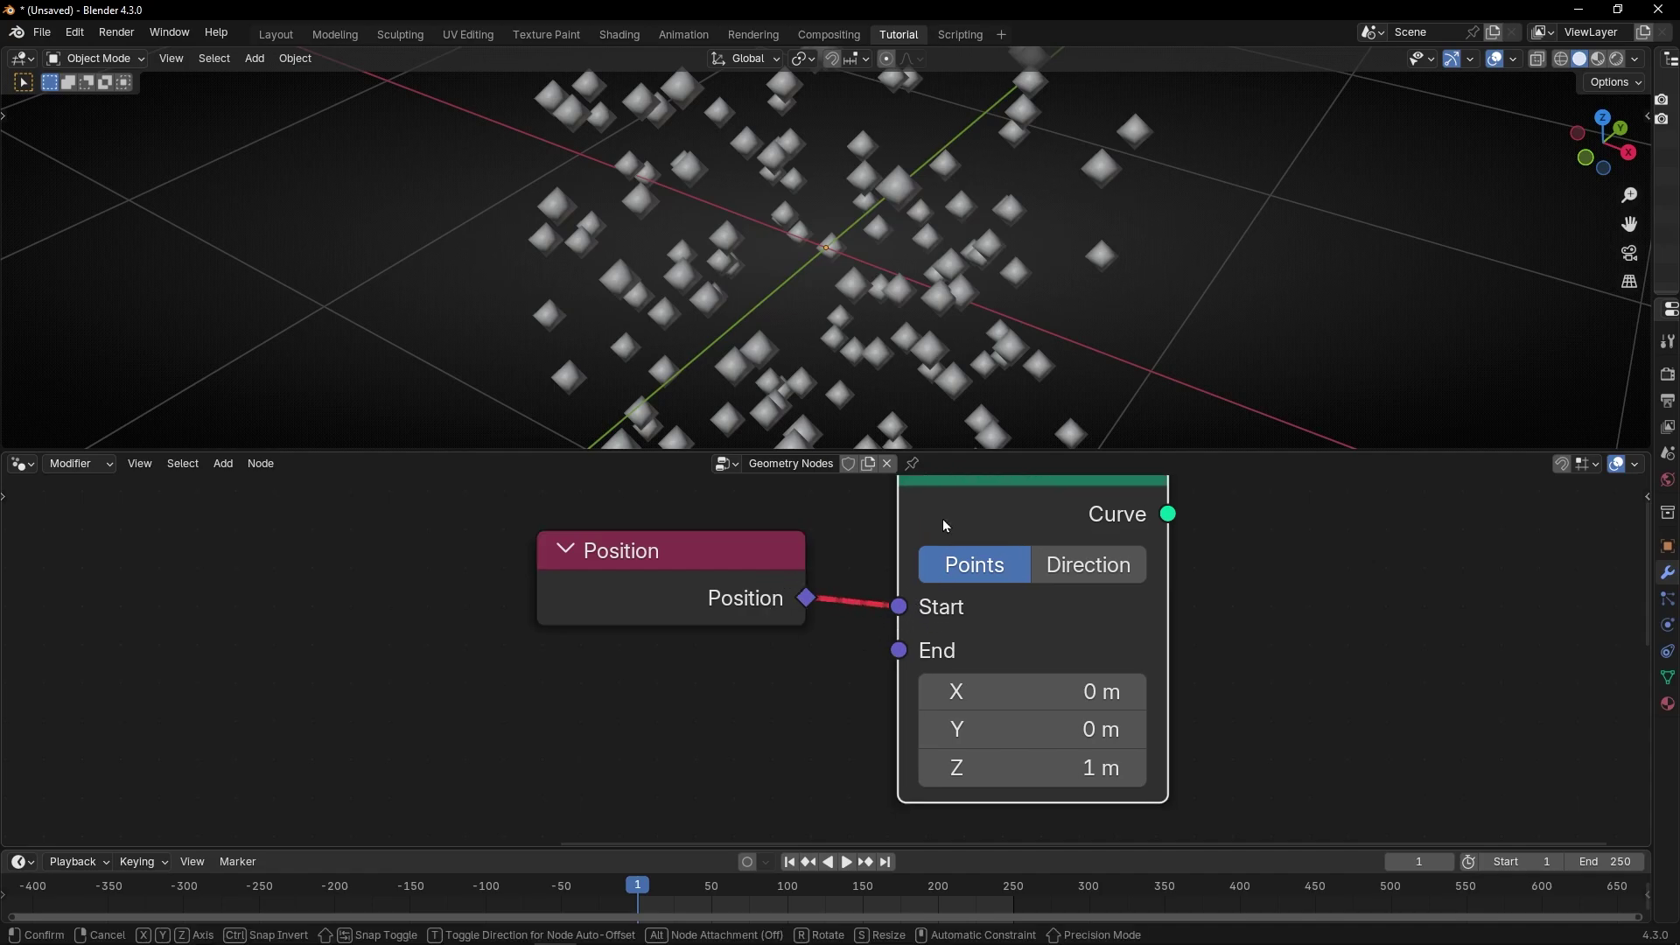
mouse_move(744, 590)
mouse_down()
mouse_move(720, 600)
mouse_move(760, 596)
mouse_up()
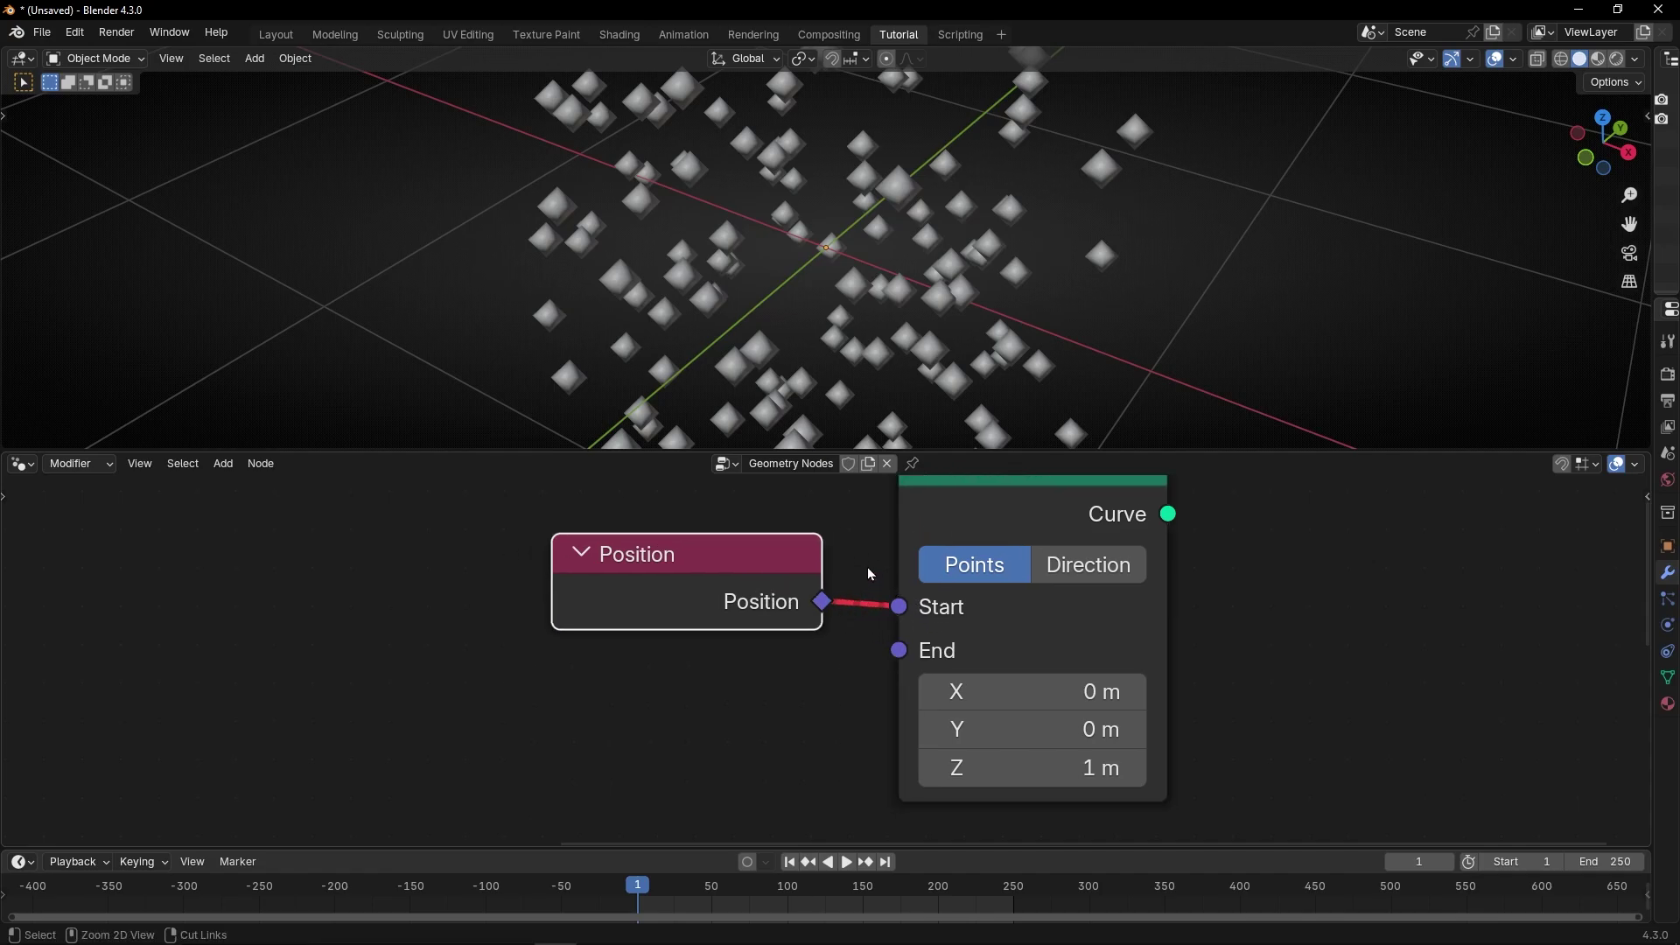
- Cut the link from Position to the Curve Line's Start, enlarge the node editor, and move both nodes away from the free space
ctrl+right_drag(847, 638, 847, 640)
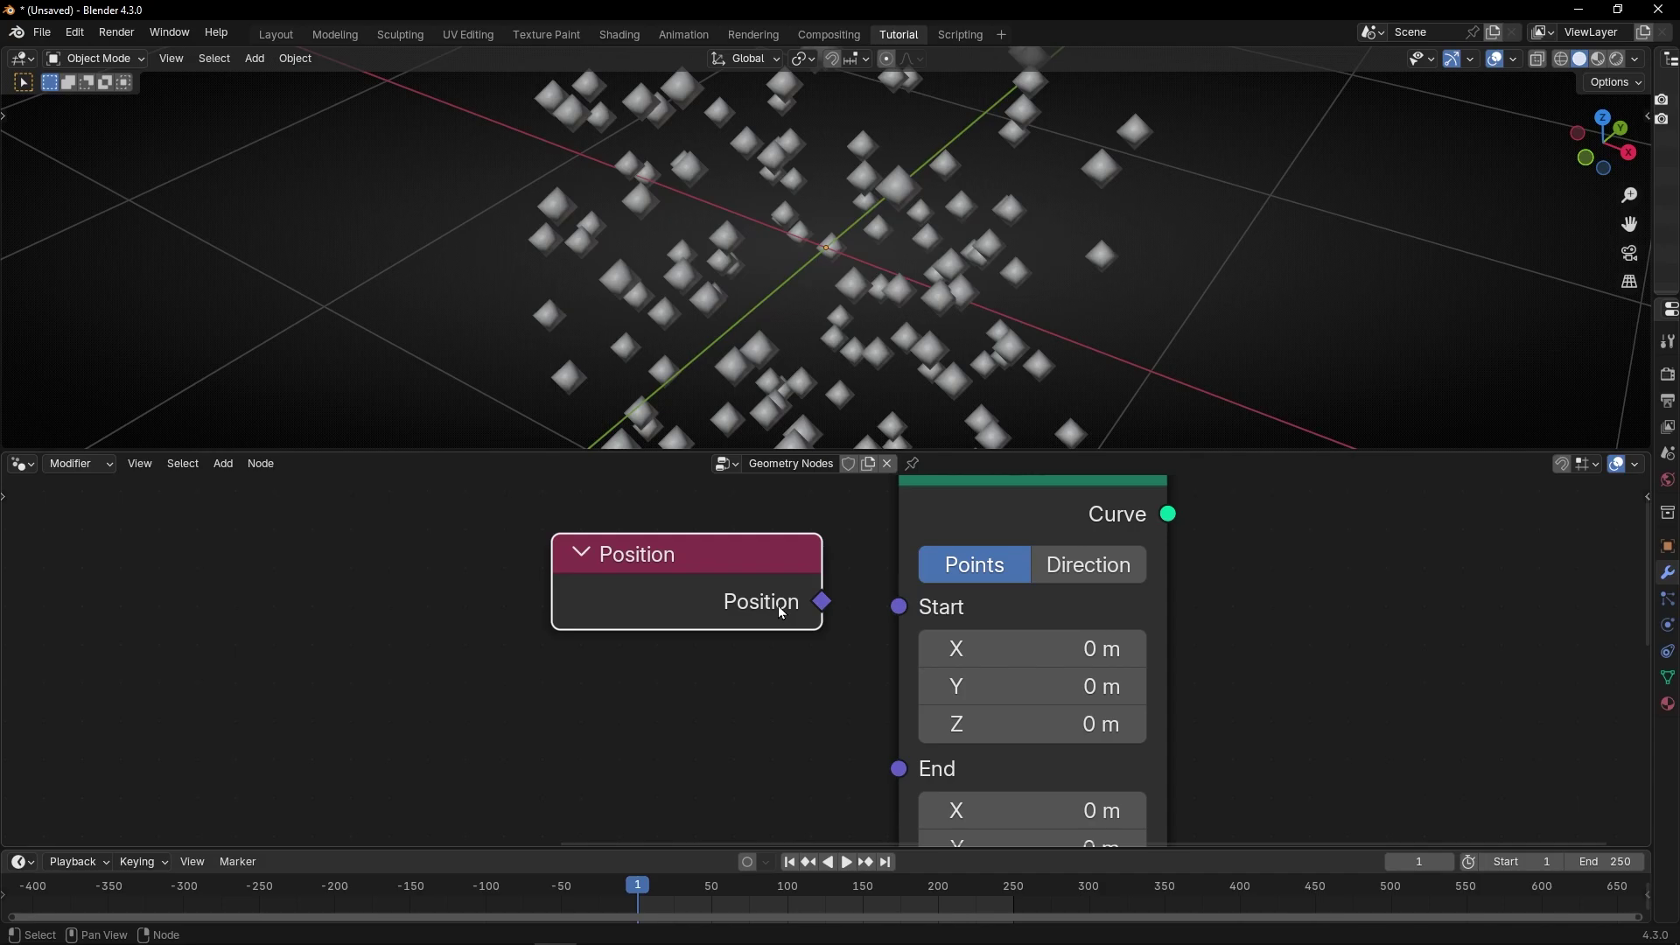
key(ctrl+space)
scroll(779, 605, down, 8)
middle_drag(826, 613, 826, 657)
drag(737, 416, 998, 583)
key(g)
click(597, 396)
click(832, 423)
- Add a For Each Element zone in the empty space beside the Curve Line node
key(shift+a)
text(f)
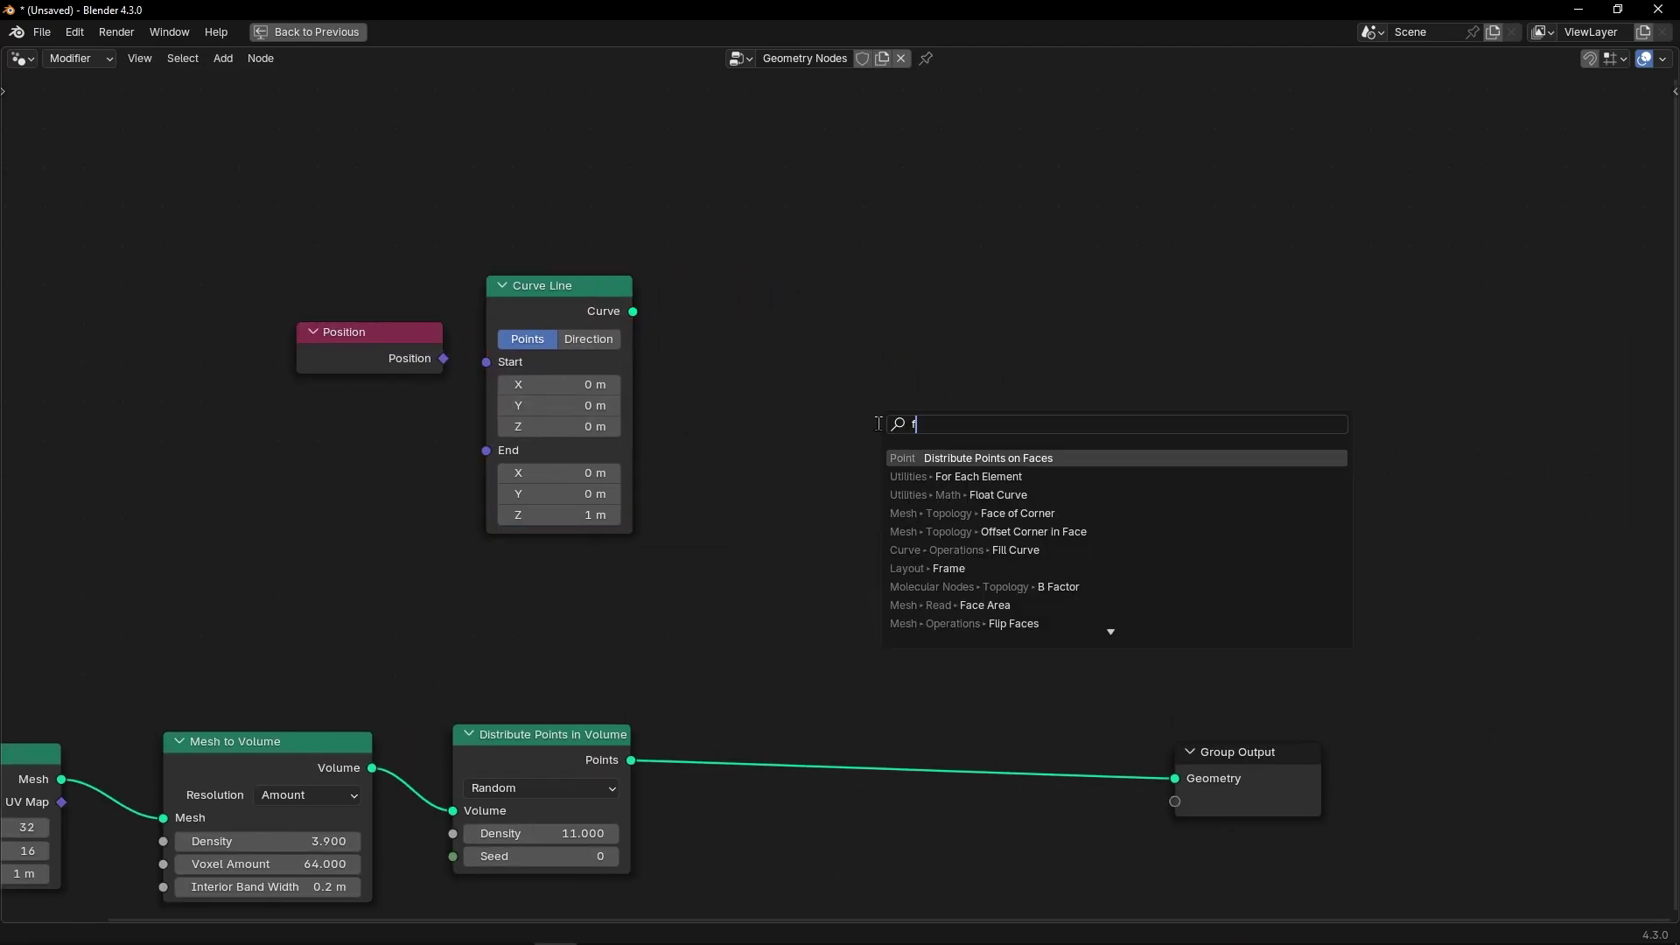
text(or ea)
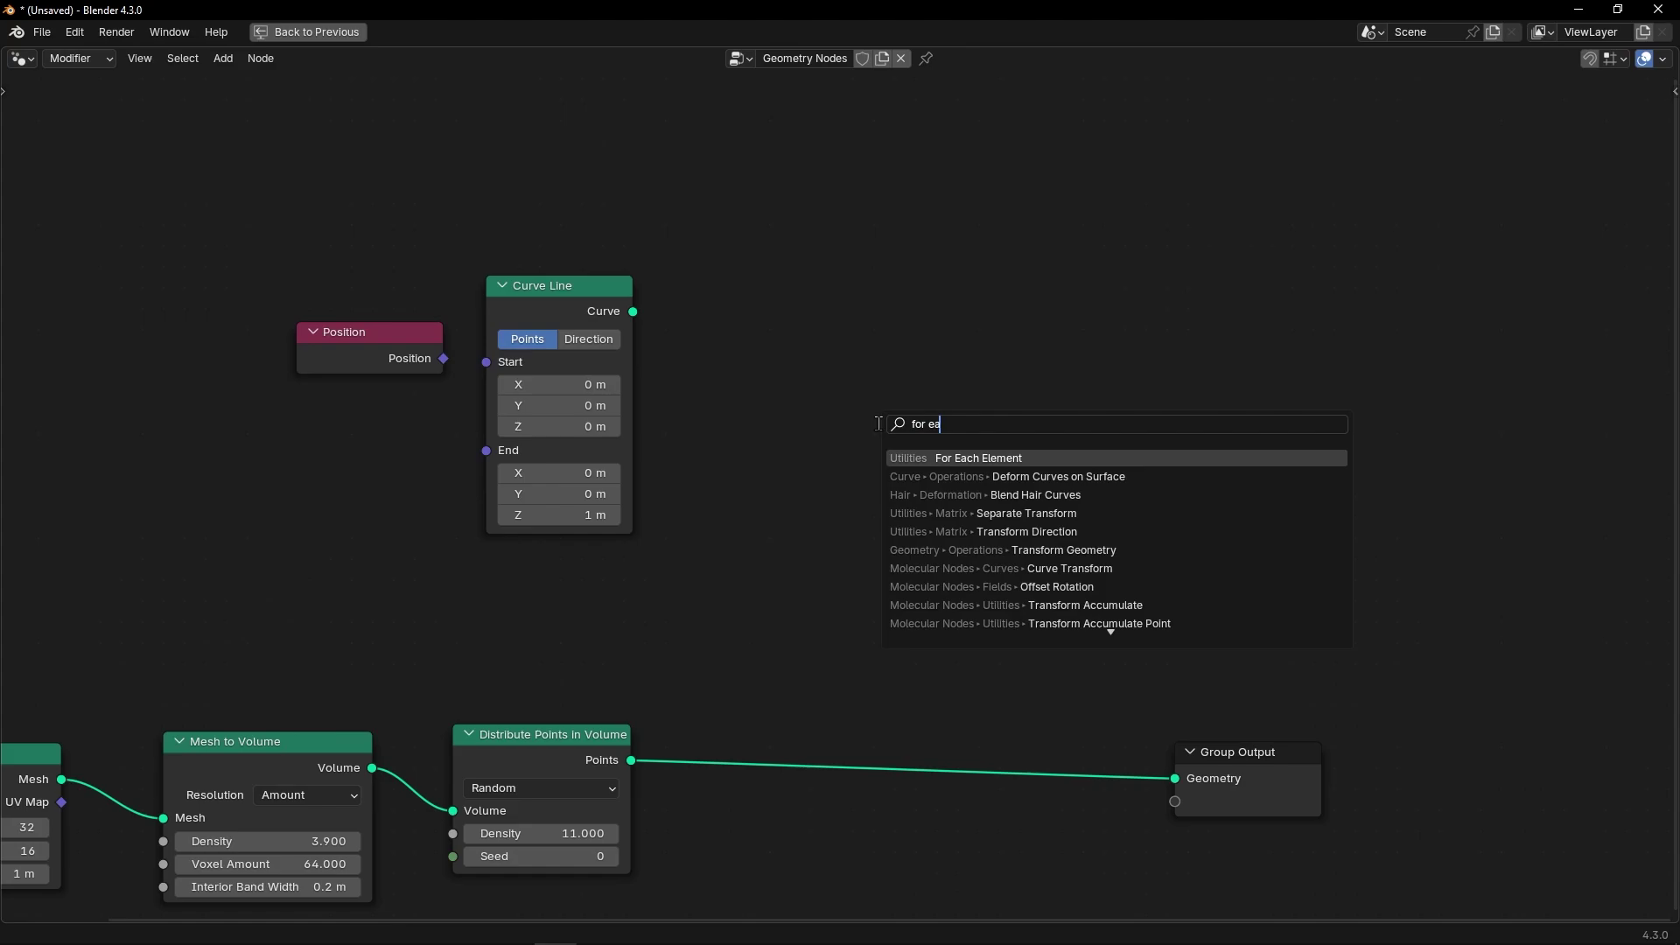
key(Return)
click(917, 374)
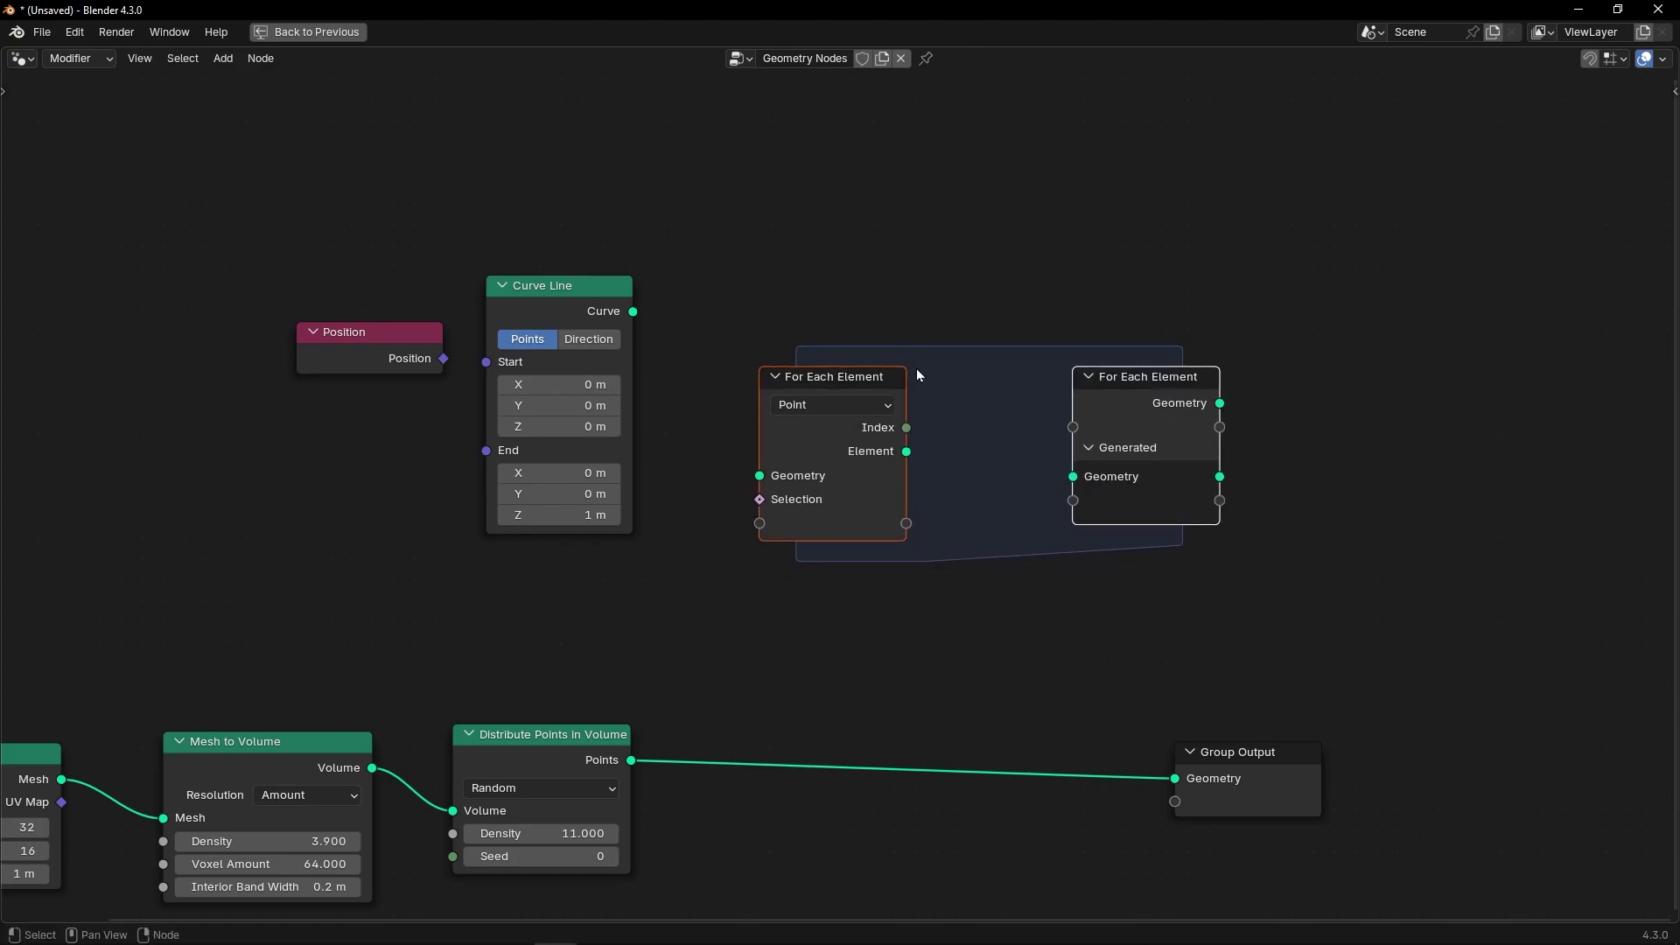
scroll(852, 438, up, 3)
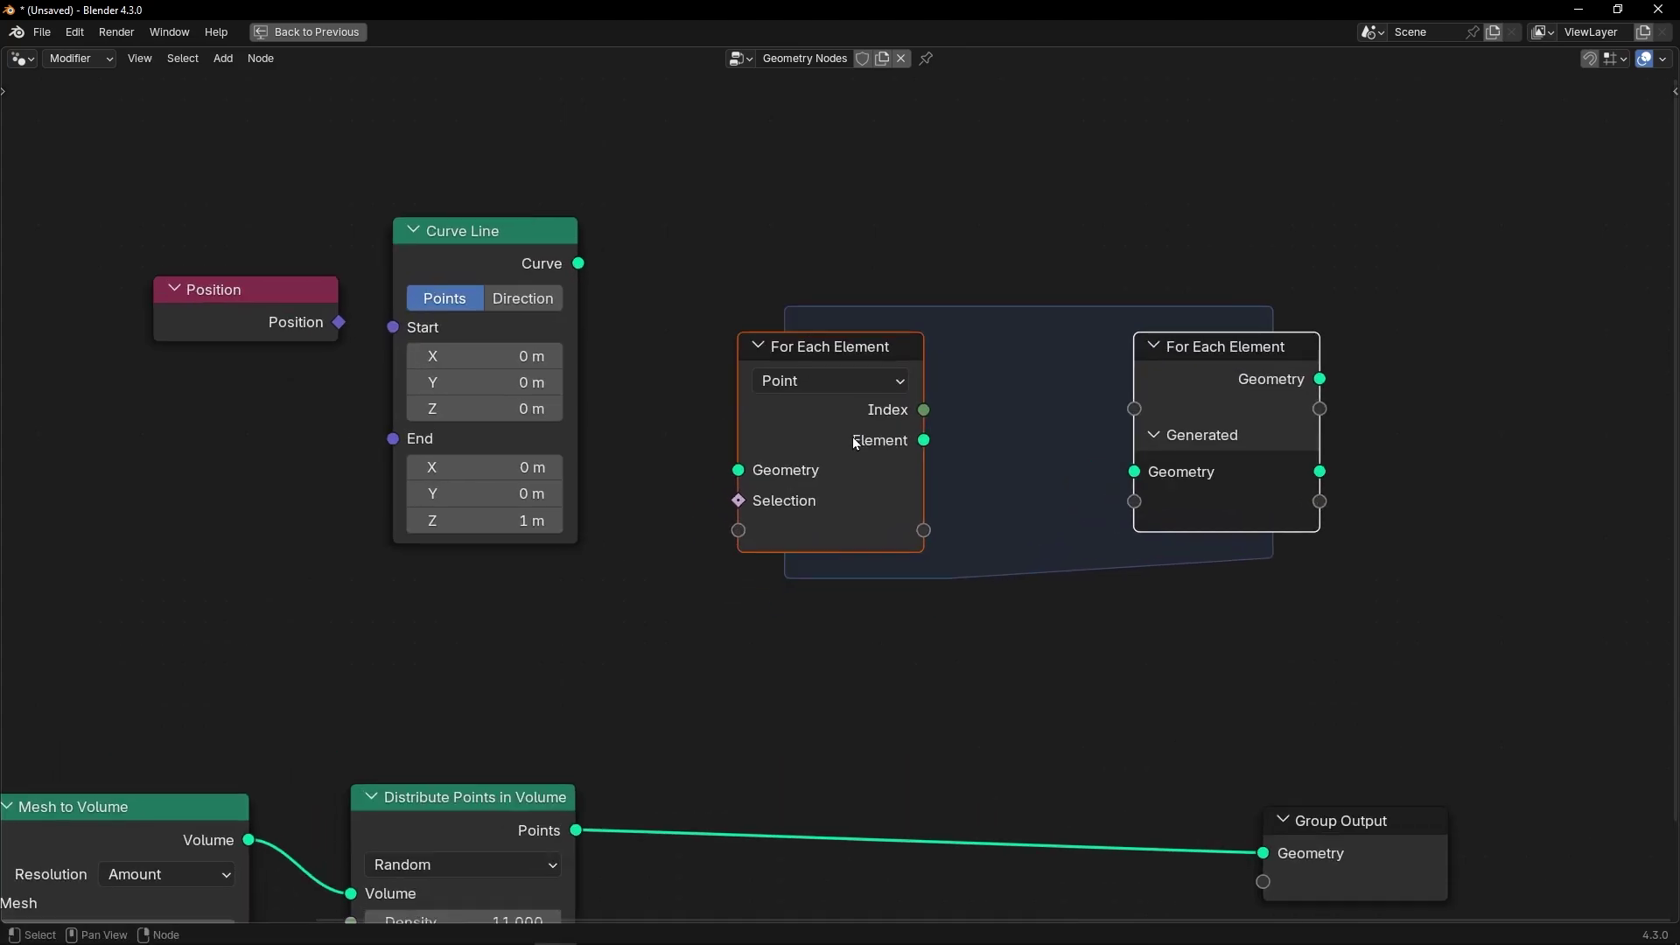
scroll(792, 417, up, 1)
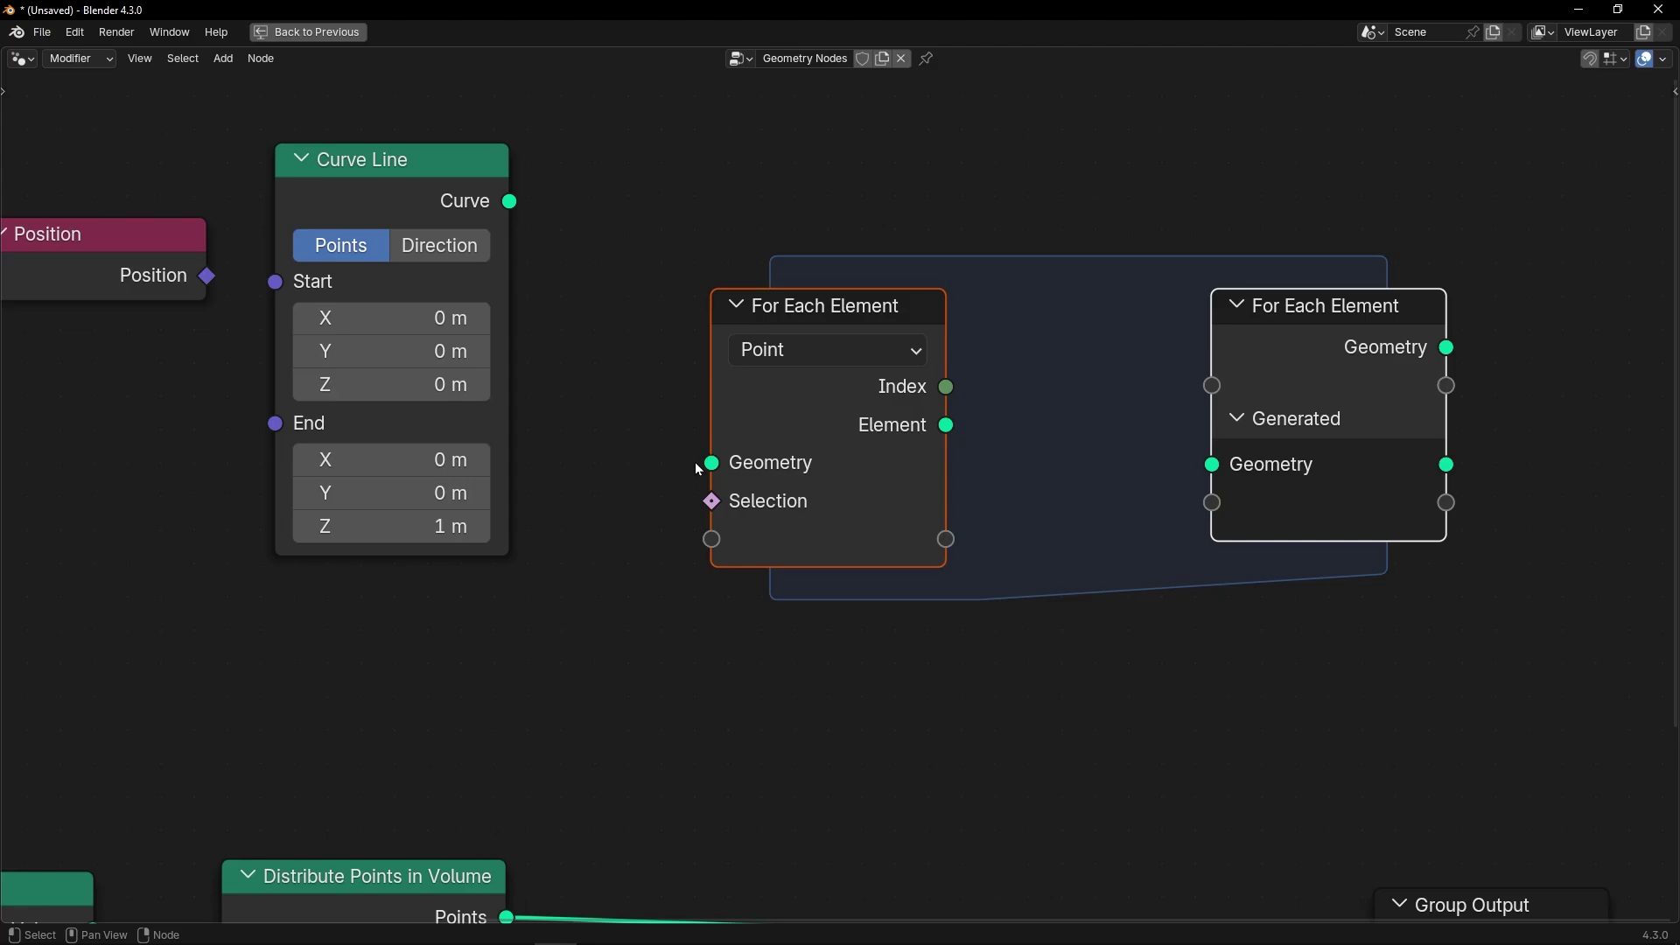
scroll(694, 459, down, 2)
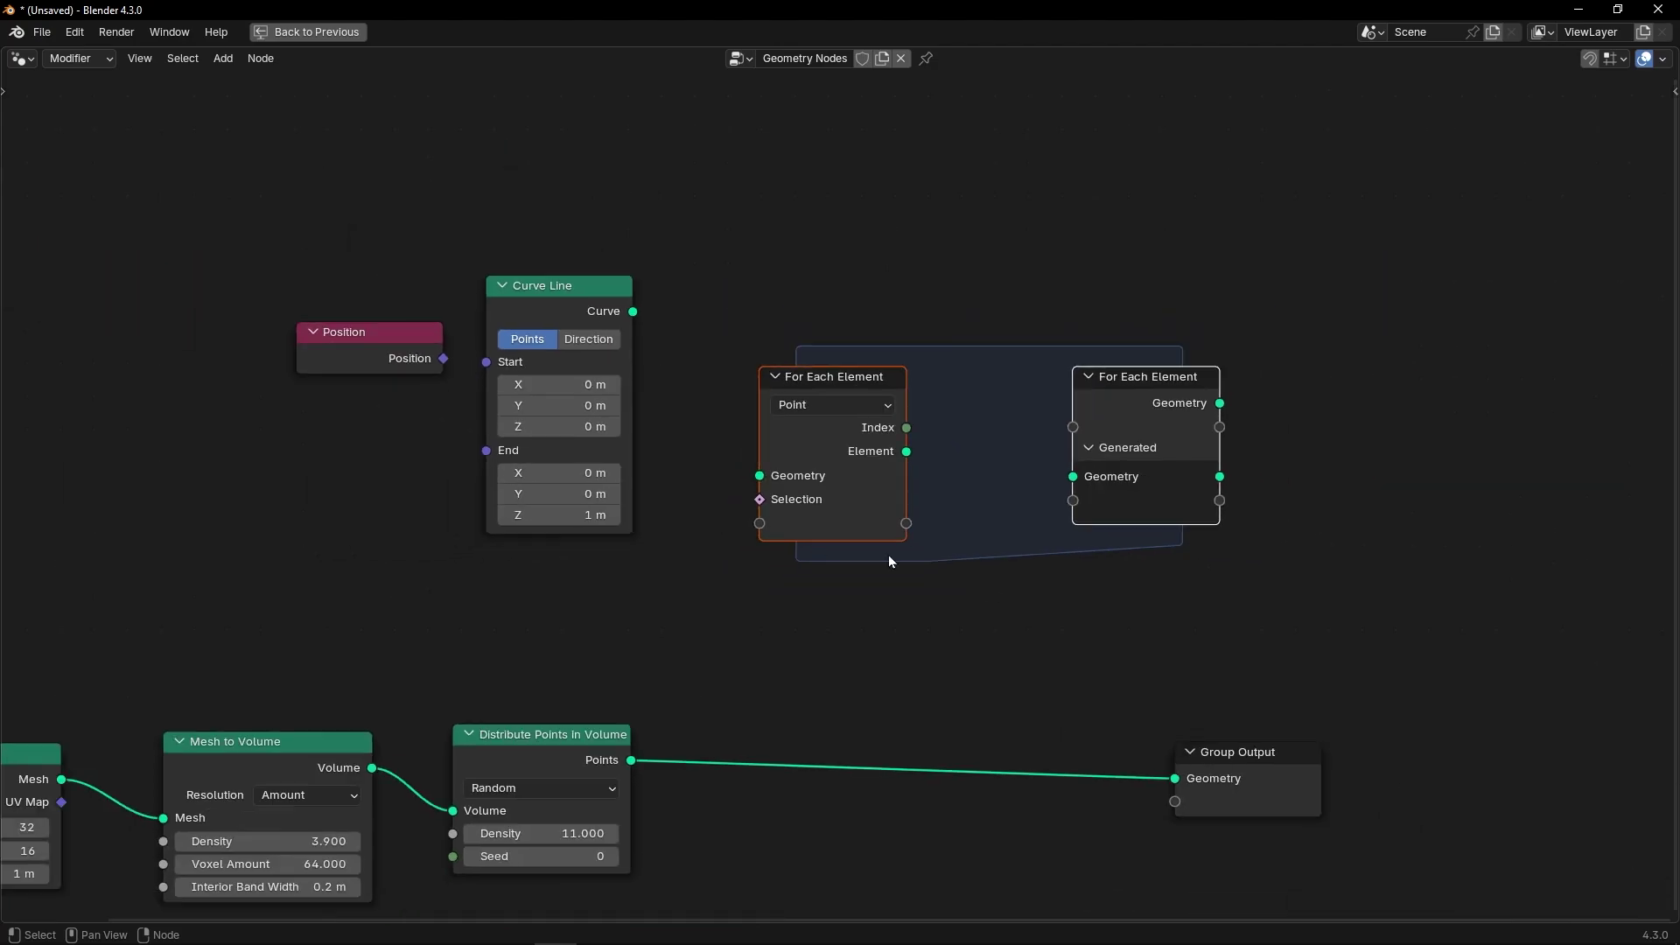
- Connect the distributed Points to the zone's Geometry input and rearrange the chain, Curve Line, Position and Group Output nodes around the zone
drag(1246, 802, 1380, 427)
mouse_move(1400, 498)
middle_down()
mouse_move(1197, 550)
mouse_move(1394, 499)
middle_up()
drag(626, 757, 752, 477)
drag(670, 542, 1069, 683)
middle_drag(963, 691, 1208, 626)
drag(289, 630, 901, 505)
middle_drag(1094, 438, 513, 525)
- Connect Element to the zone's Generated Geometry input and its main Geometry output to the Group Output, then restore the split layout
drag(576, 477, 730, 500)
drag(865, 432, 961, 457)
key(ctrl+space)
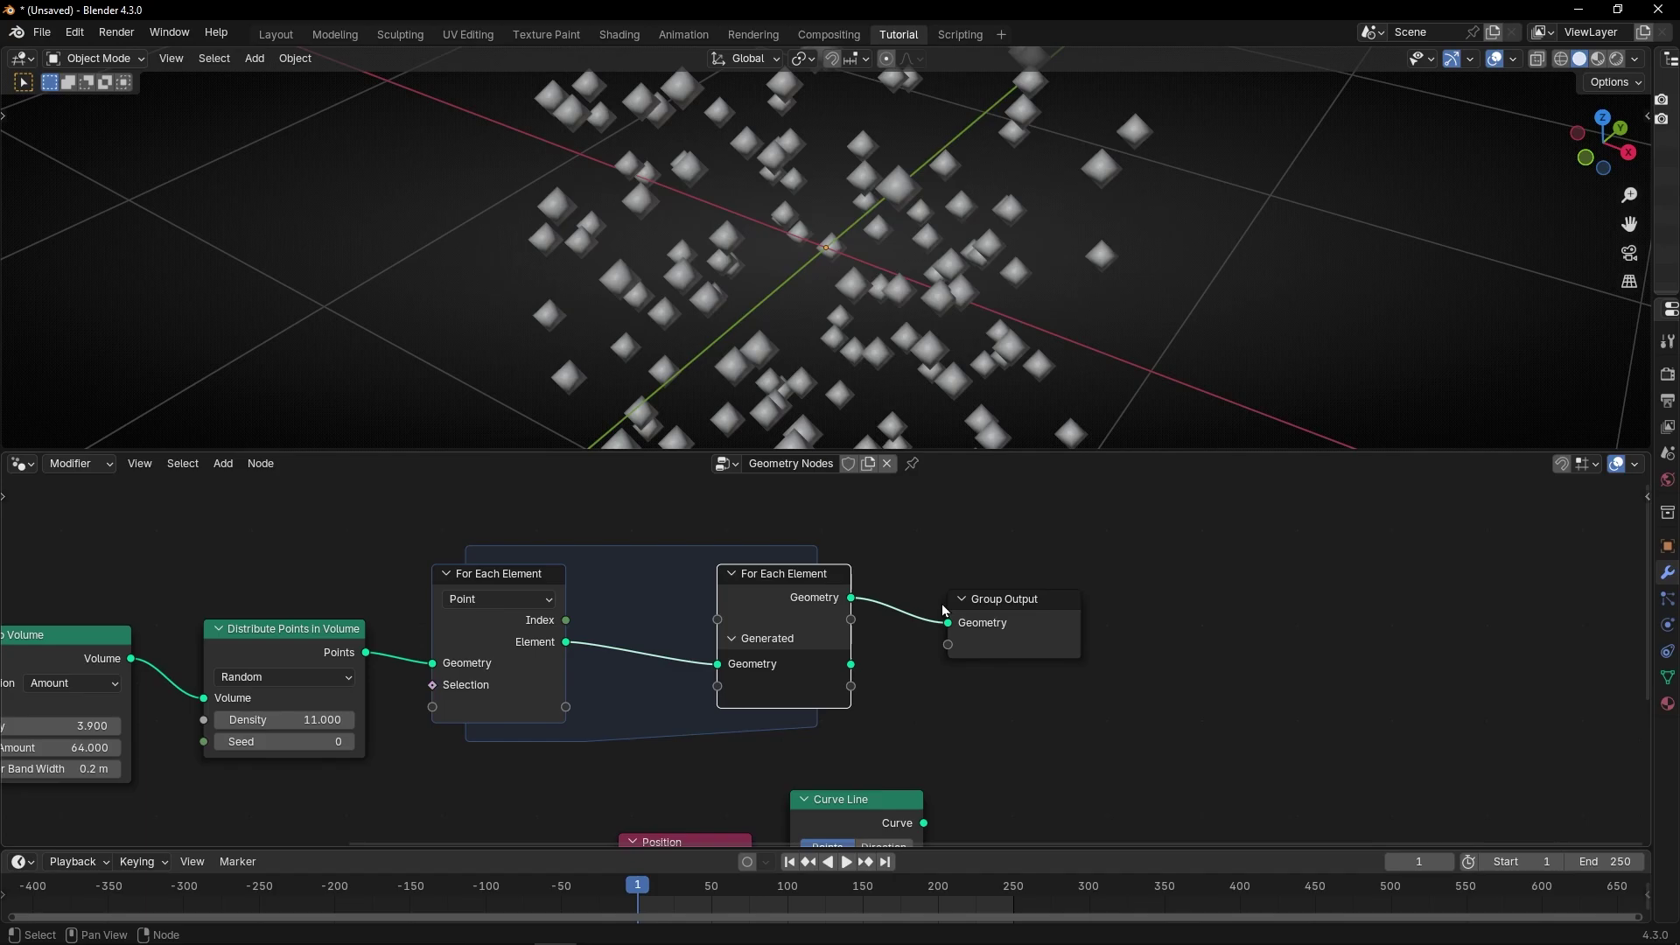
- Connect the zone's Generated Geometry output to the Group Output in place of the main Geometry output
scroll(717, 660, down, 2)
middle_drag(718, 661, 811, 661)
scroll(811, 661, up, 3)
scroll(1031, 628, up, 2)
middle_drag(1031, 628, 882, 636)
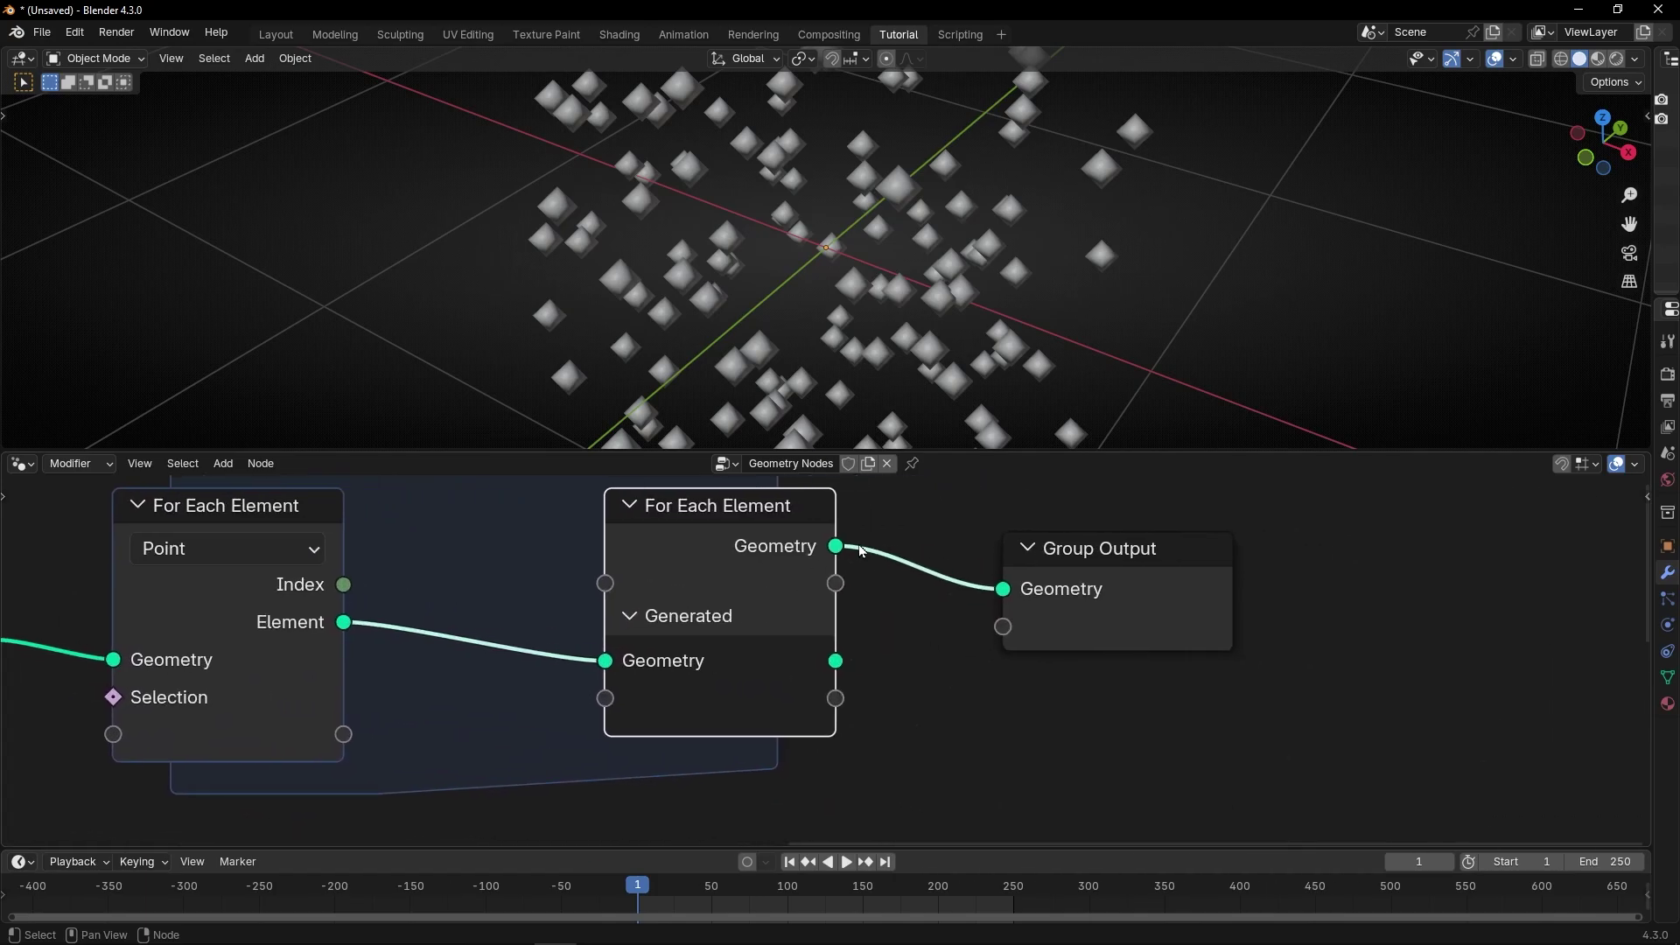
middle_drag(858, 562, 986, 581)
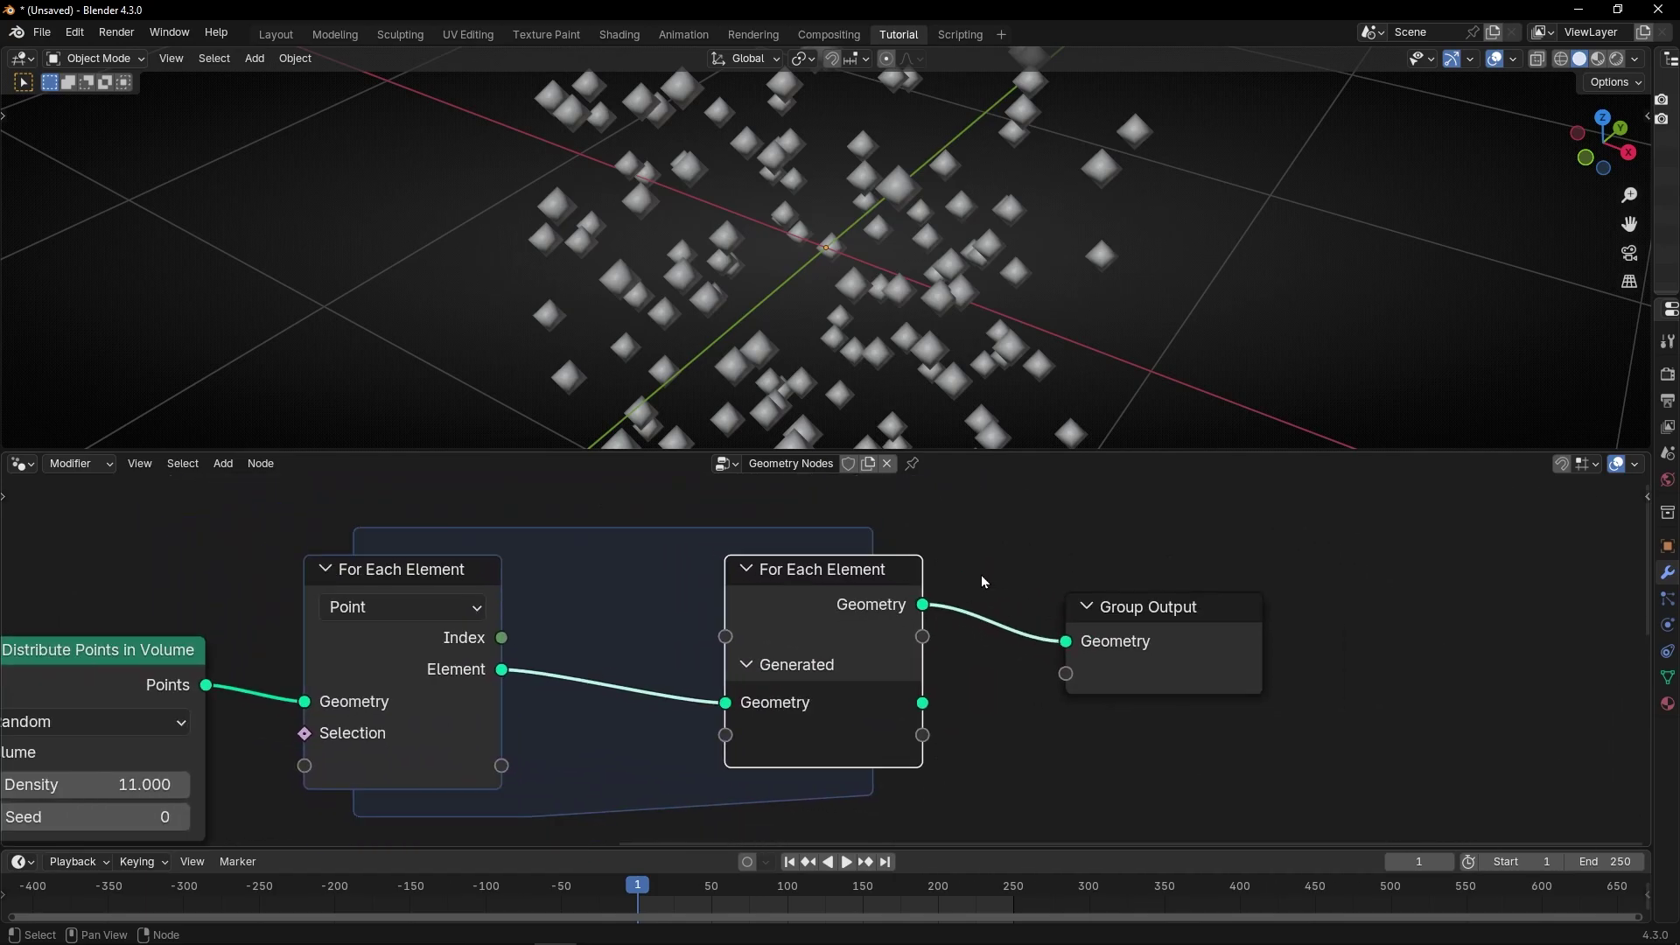
scroll(985, 581, down, 2)
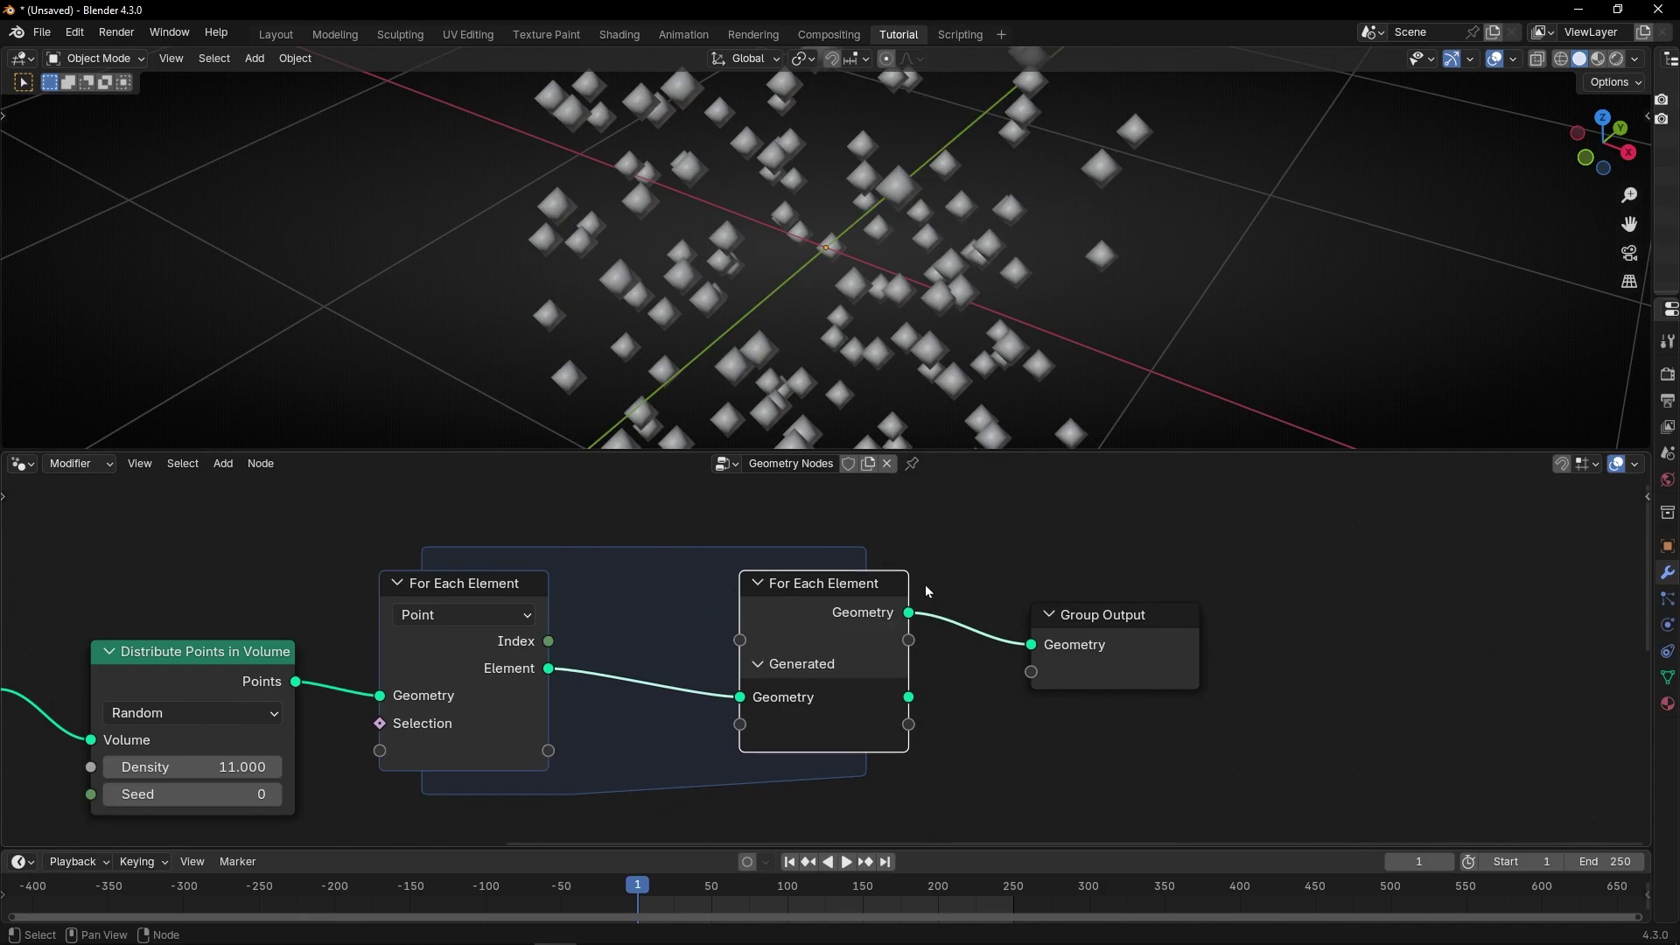
drag(909, 697, 1031, 645)
- Review the domain options of the For Each Element zone and keep Point
middle_drag(643, 646, 862, 617)
scroll(794, 607, up, 1)
scroll(761, 595, up, 1)
click(732, 580)
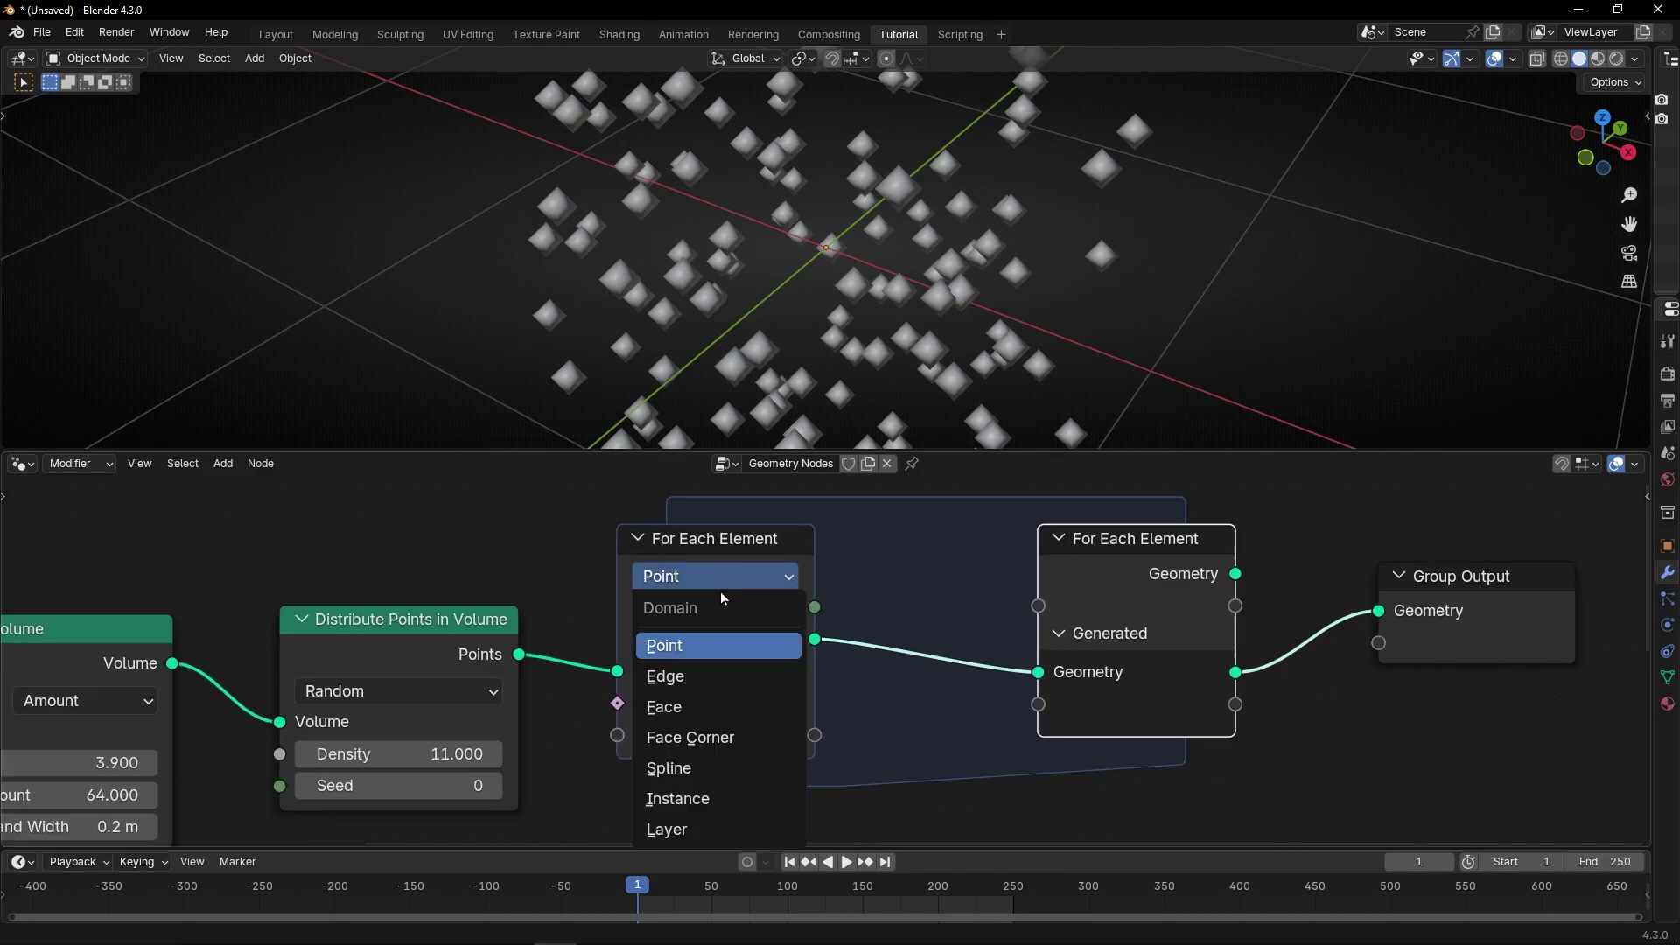
click(735, 652)
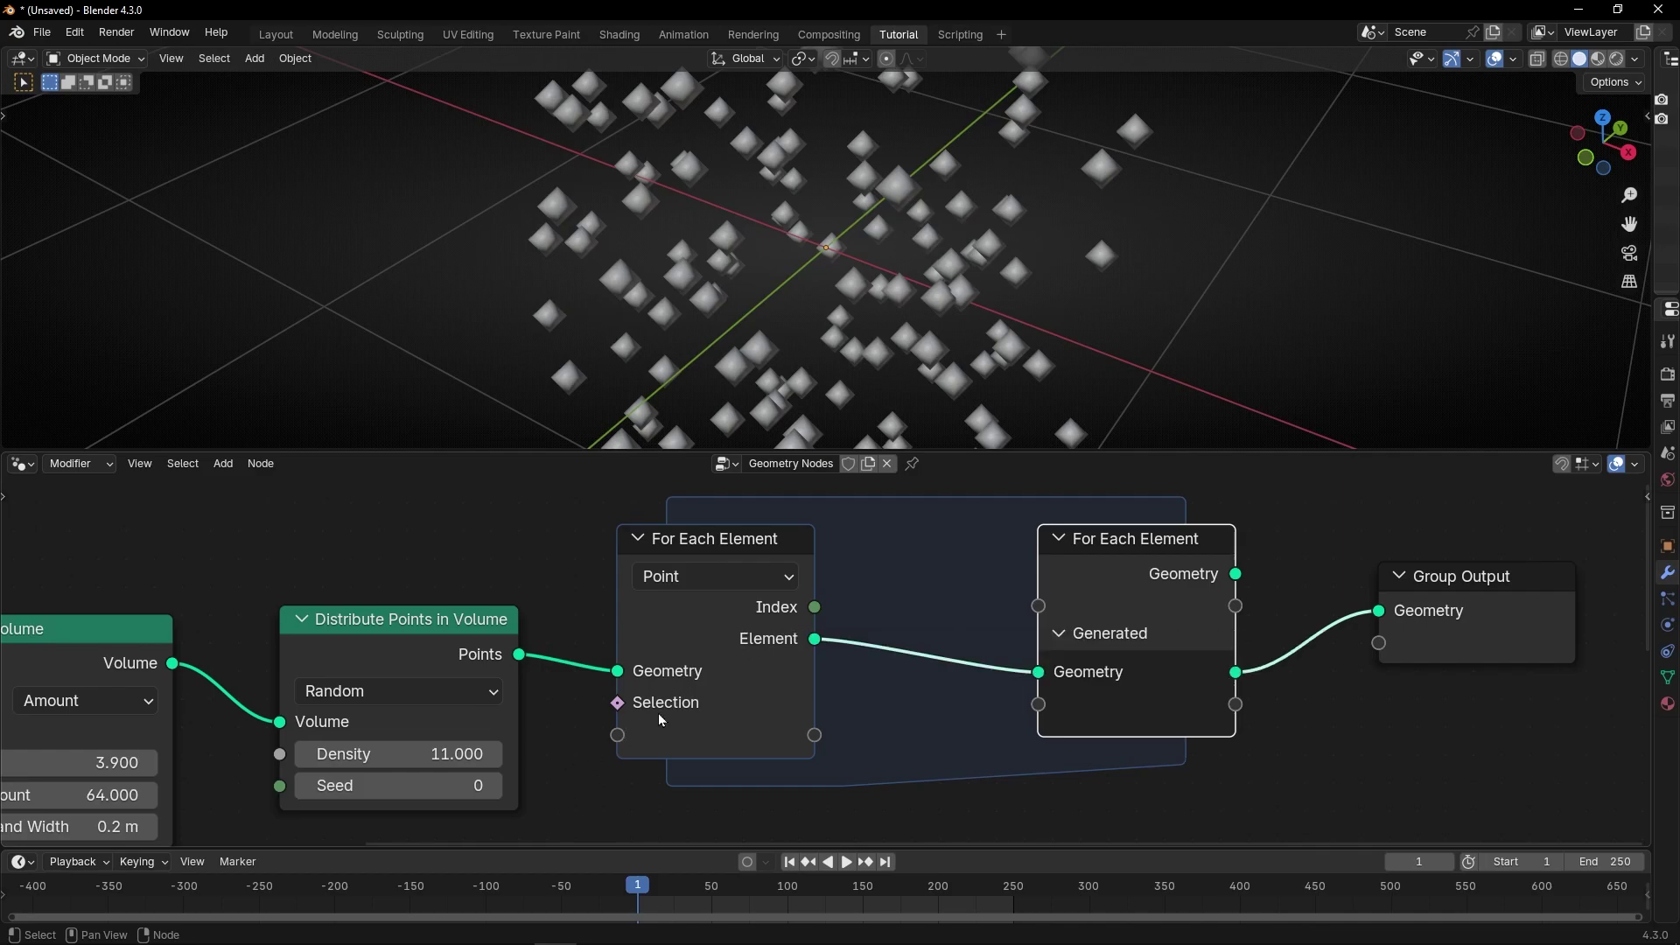
- Widen the zone by moving its end node and the Group Output farther away, and cut the Element to Generated Geometry link
scroll(658, 713, down, 4)
middle_drag(626, 733, 394, 688)
drag(1075, 607, 1299, 585)
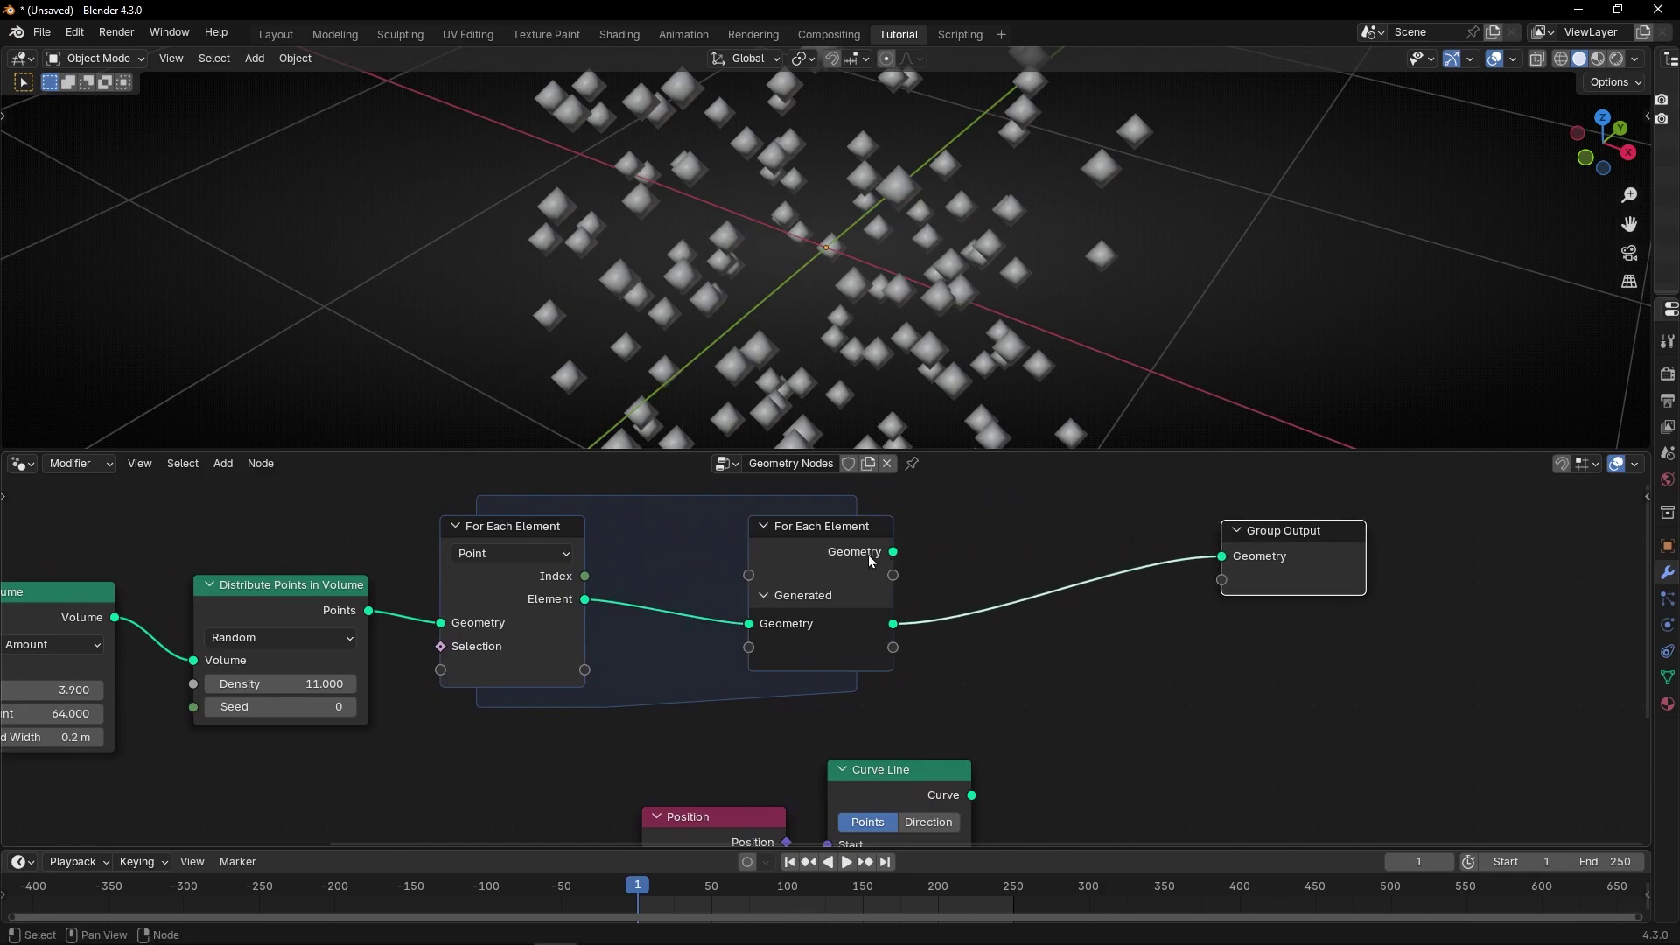
drag(871, 561, 1046, 554)
ctrl+right_drag(727, 613, 707, 638)
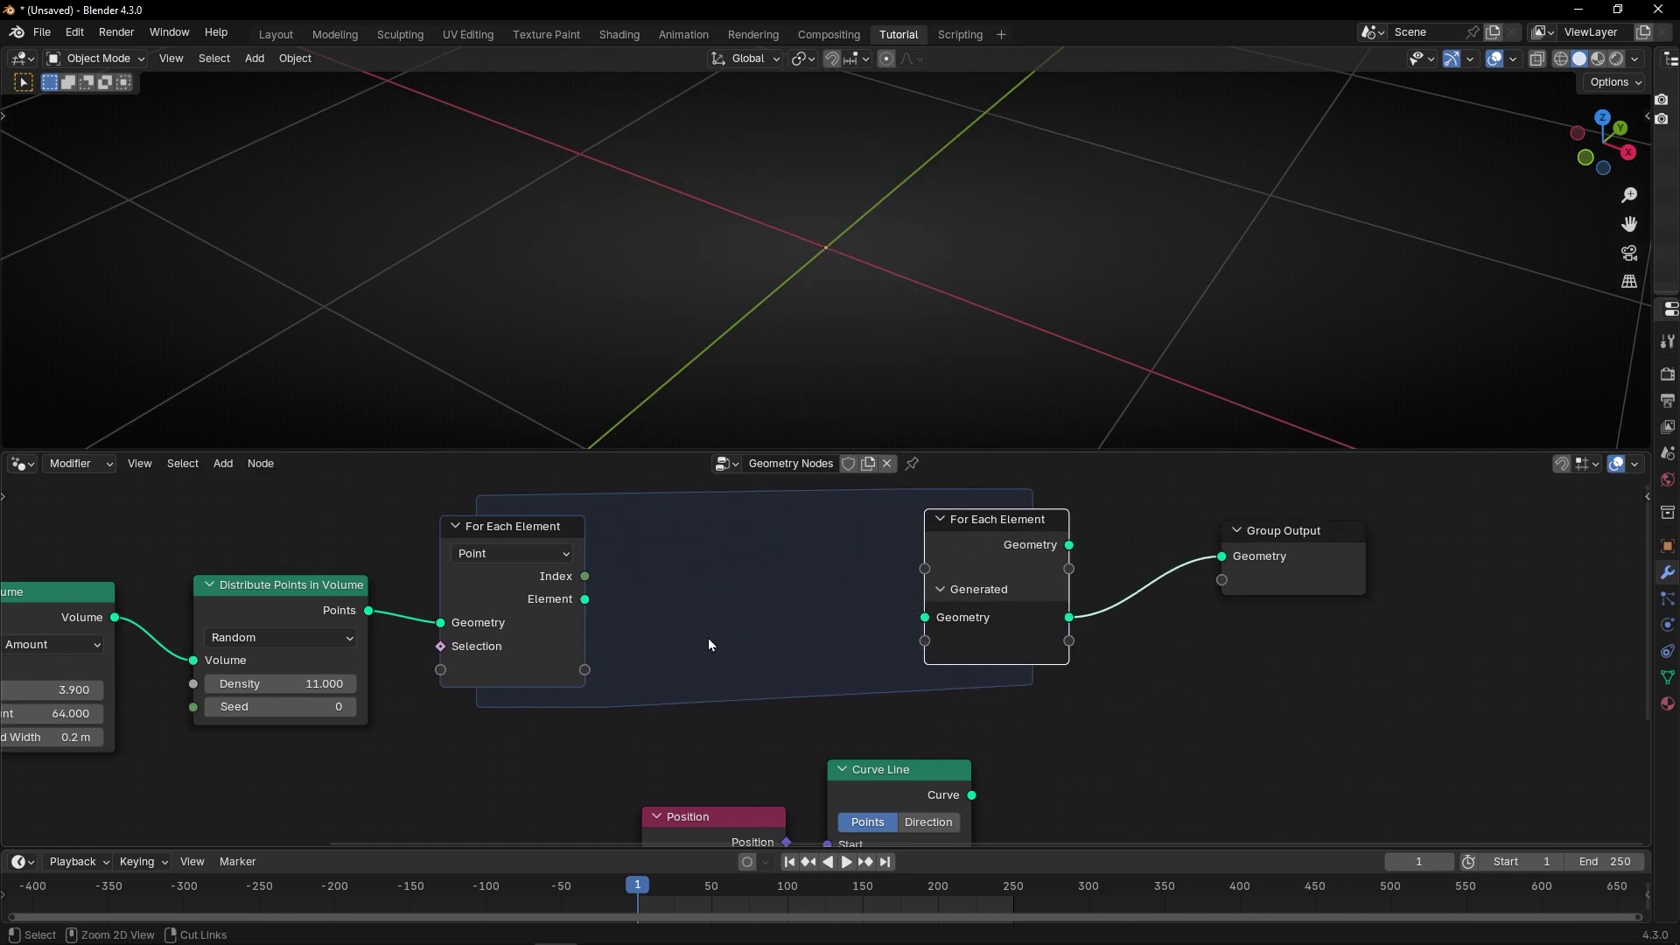
- Place the Curve Line node inside the For Each Element zone and shift the Position node aside below it
drag(884, 767, 761, 547)
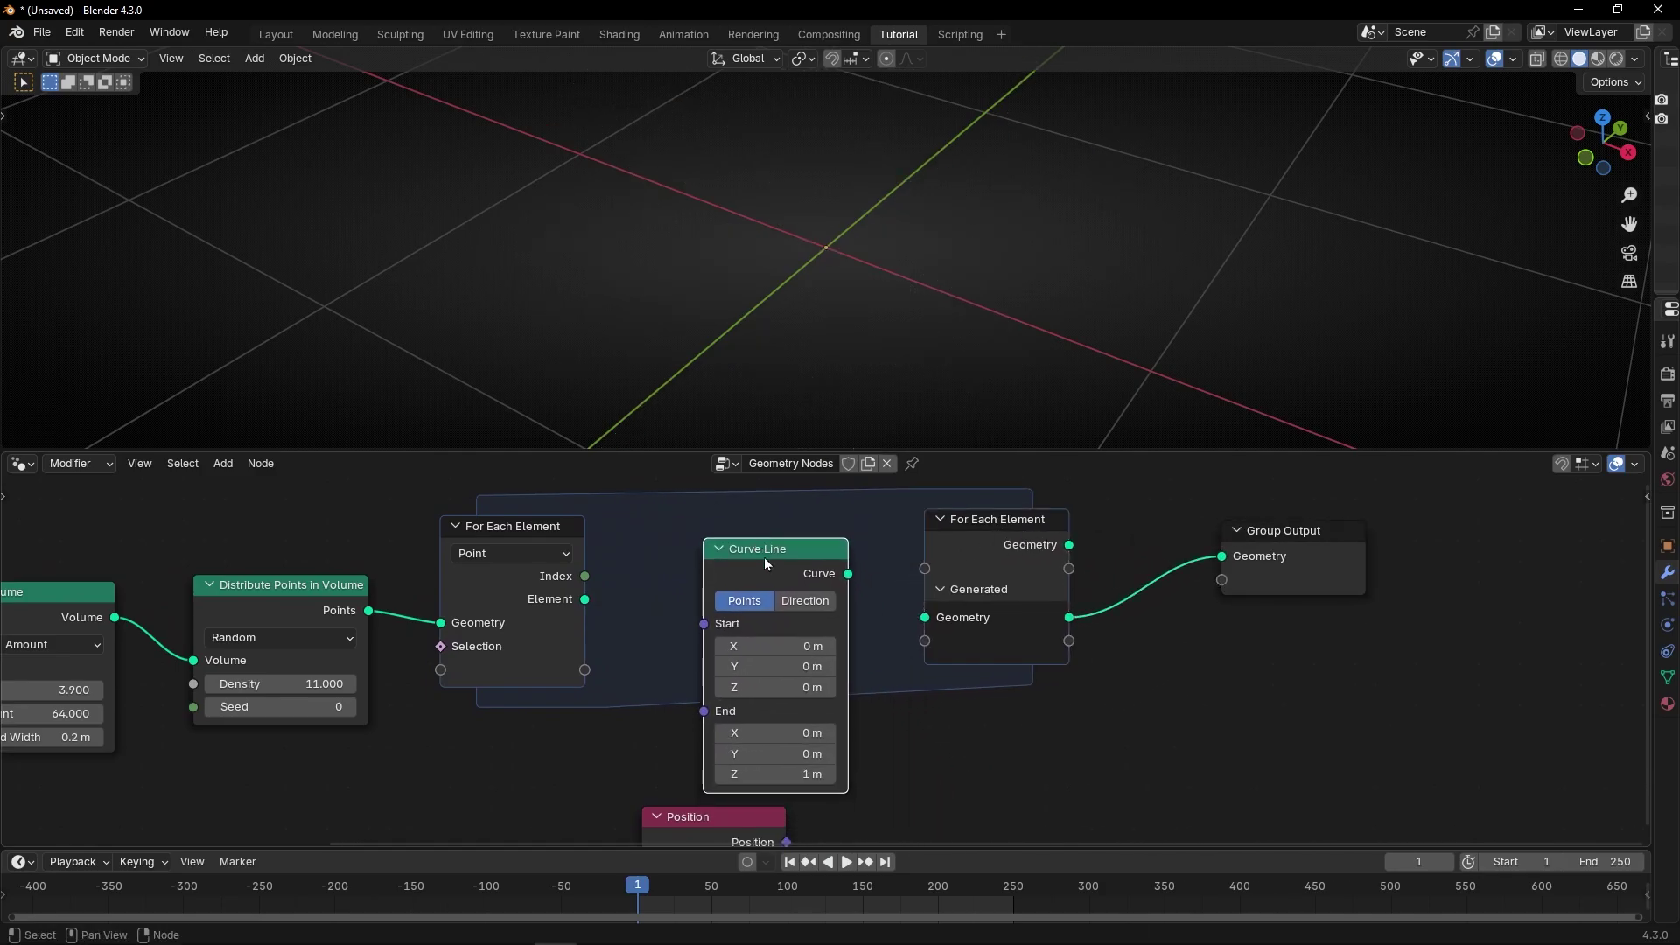
drag(710, 815, 557, 813)
mouse_move(760, 552)
mouse_down()
mouse_move(797, 552)
mouse_move(758, 564)
mouse_up()
- Move the Position node closer to the zone, try linking it directly to the Curve Line's Start, and undo the link
scroll(674, 604, up, 2)
middle_drag(618, 623, 715, 630)
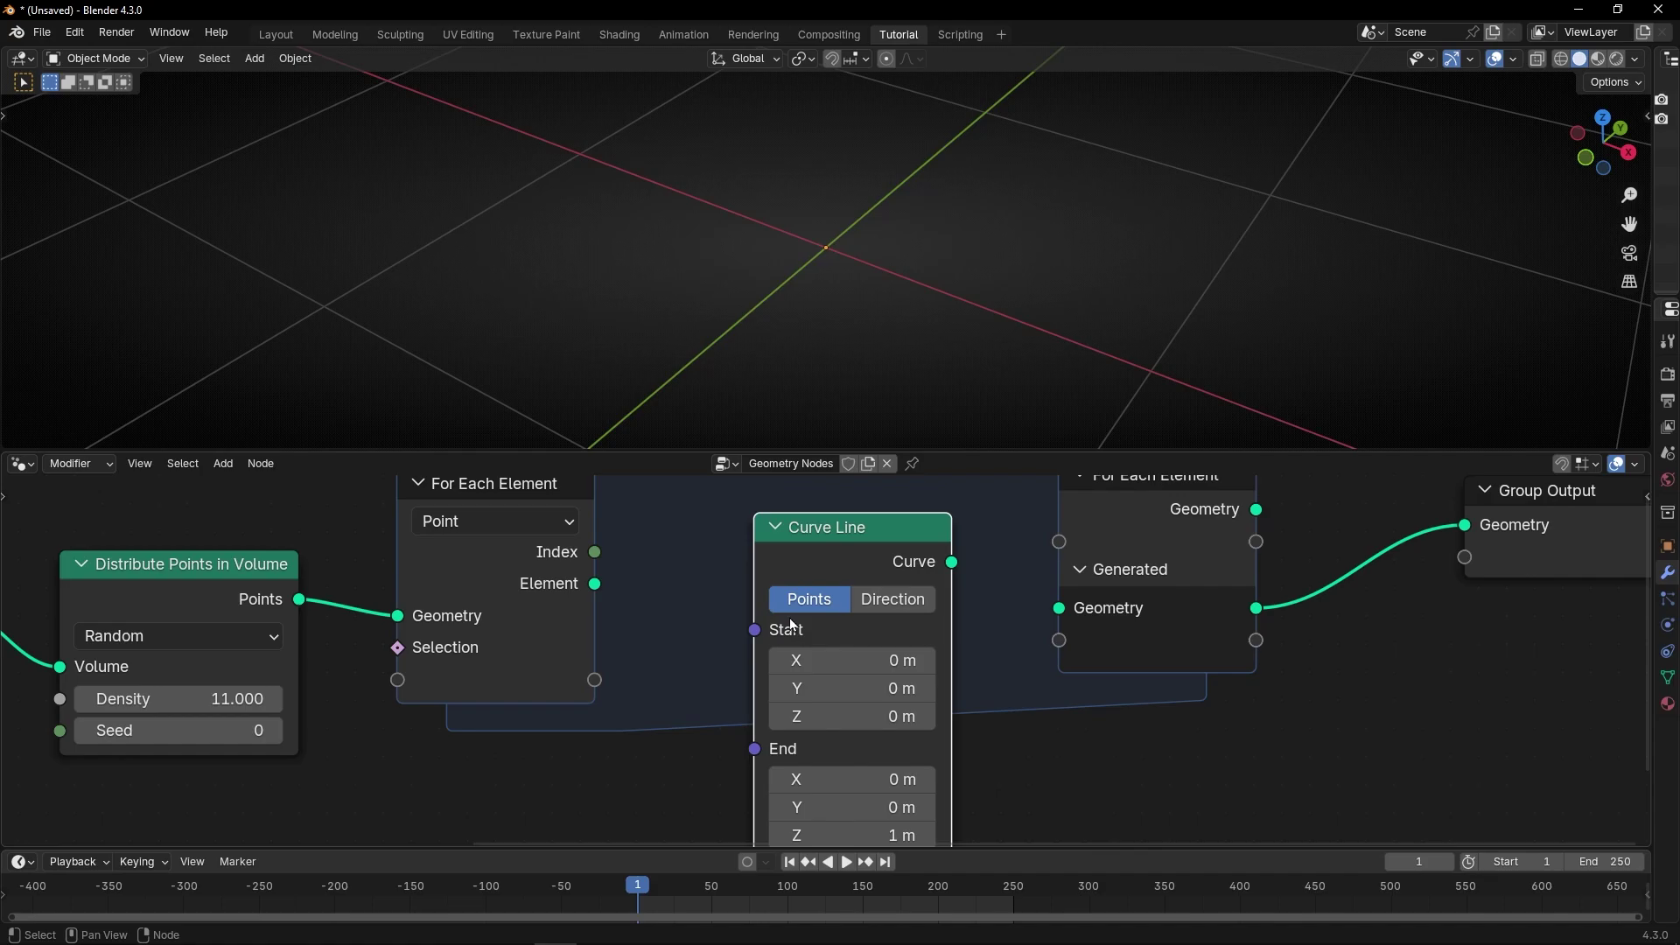
middle_drag(683, 659, 855, 642)
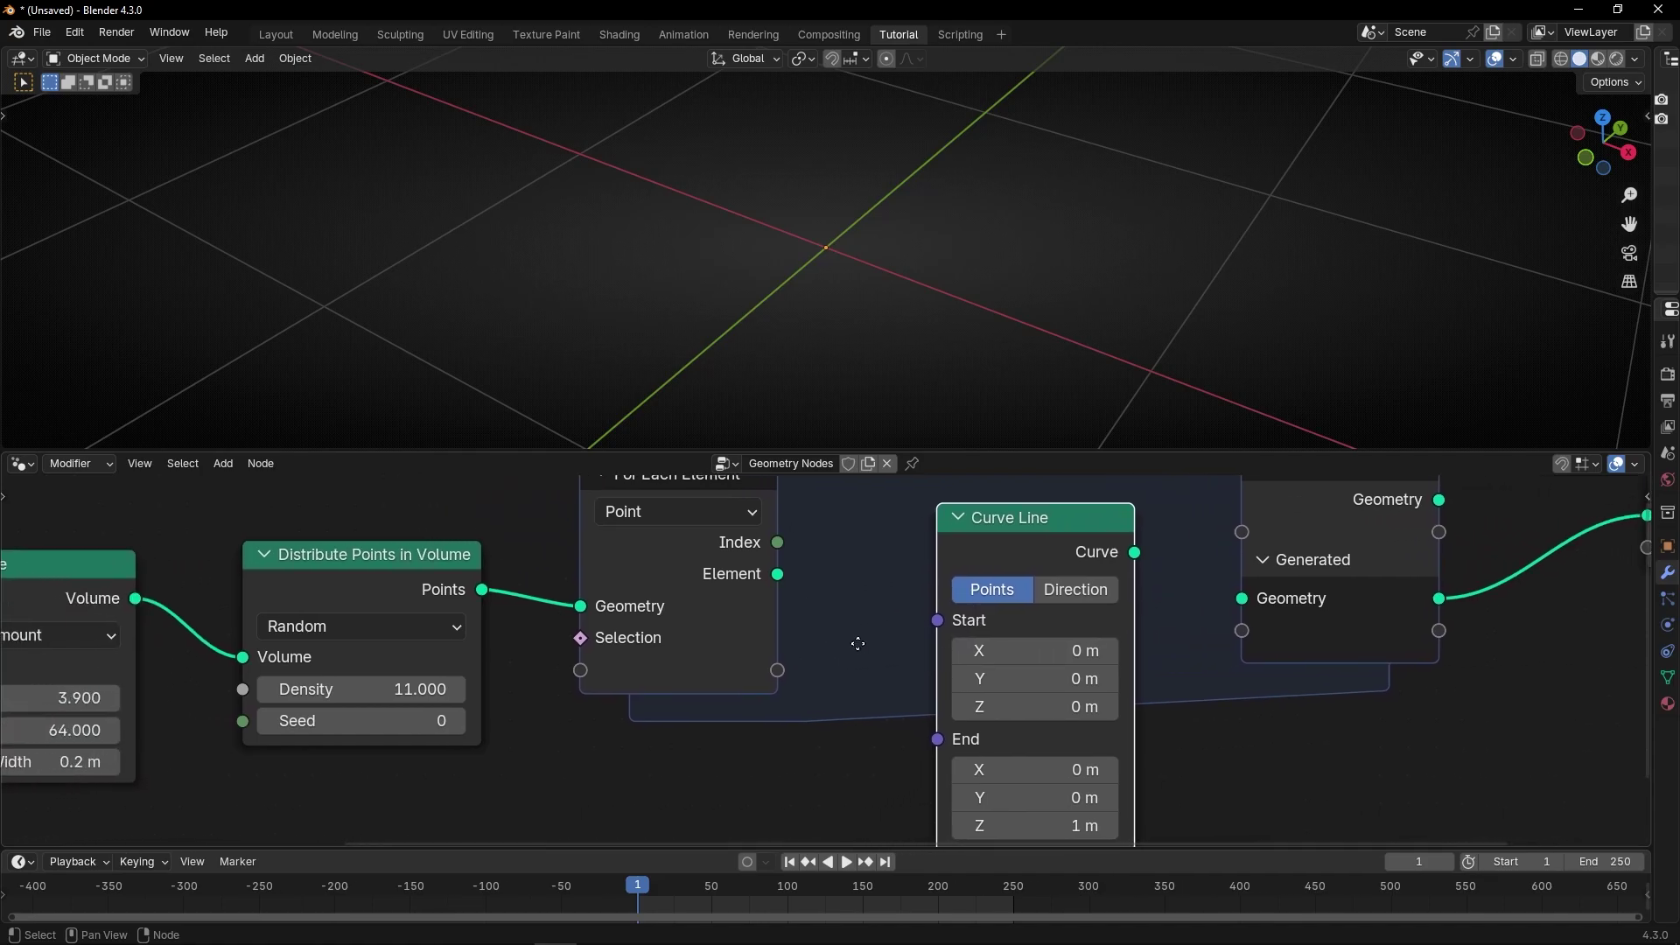
middle_drag(750, 758, 803, 609)
drag(808, 724, 763, 609)
middle_drag(763, 609, 727, 721)
drag(812, 750, 940, 596)
key(ctrl+z)
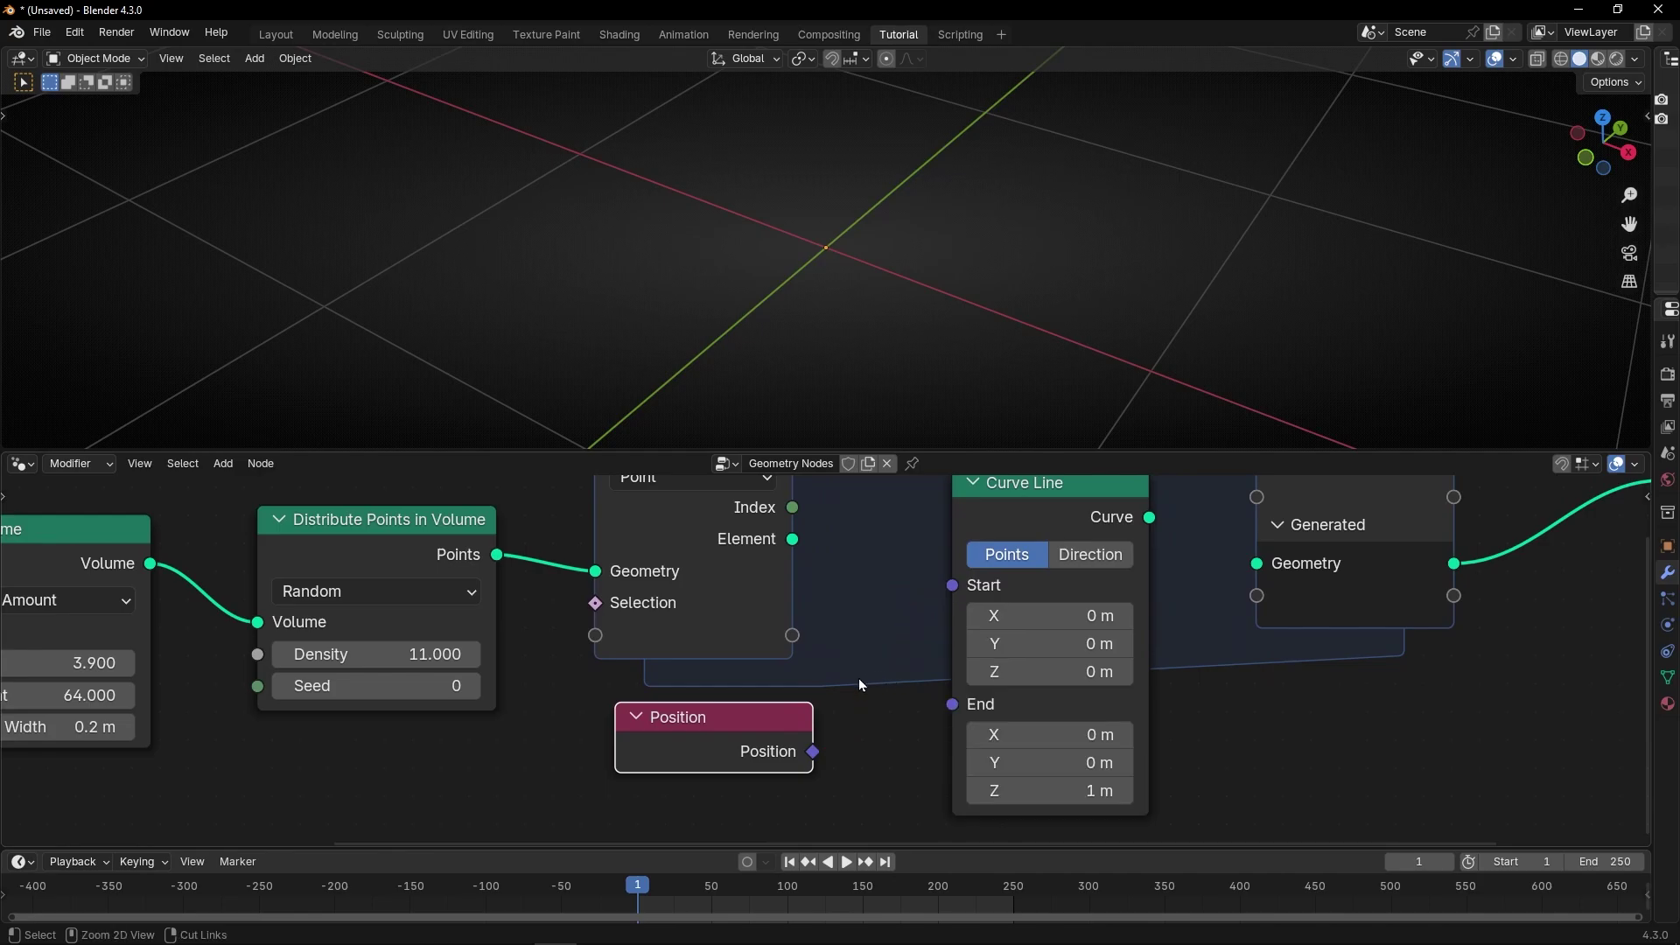
- Make room before the zone, place the Position node there, and connect it to a new input on the For Each Element node
scroll(849, 680, down, 4)
middle_drag(604, 717, 803, 734)
drag(751, 775, 199, 644)
drag(645, 585, 407, 571)
drag(1006, 742, 866, 660)
scroll(807, 689, up, 2)
drag(755, 679, 766, 669)
middle_drag(981, 705, 802, 696)
scroll(844, 682, up, 1)
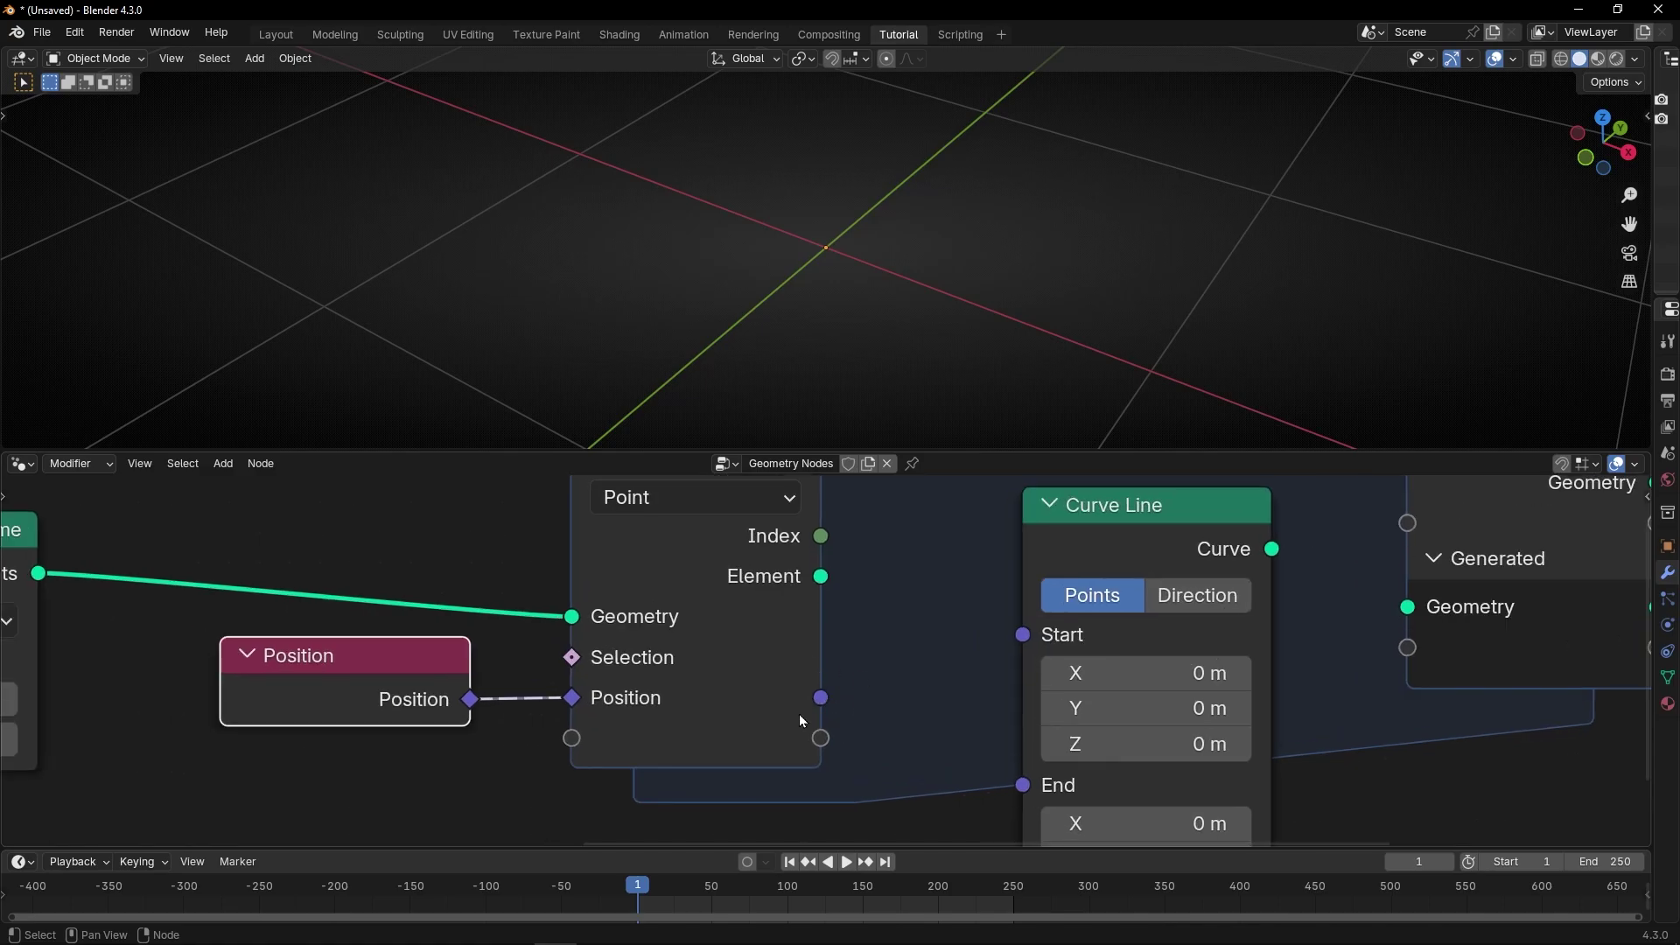
shift+scroll(797, 725, up, 2)
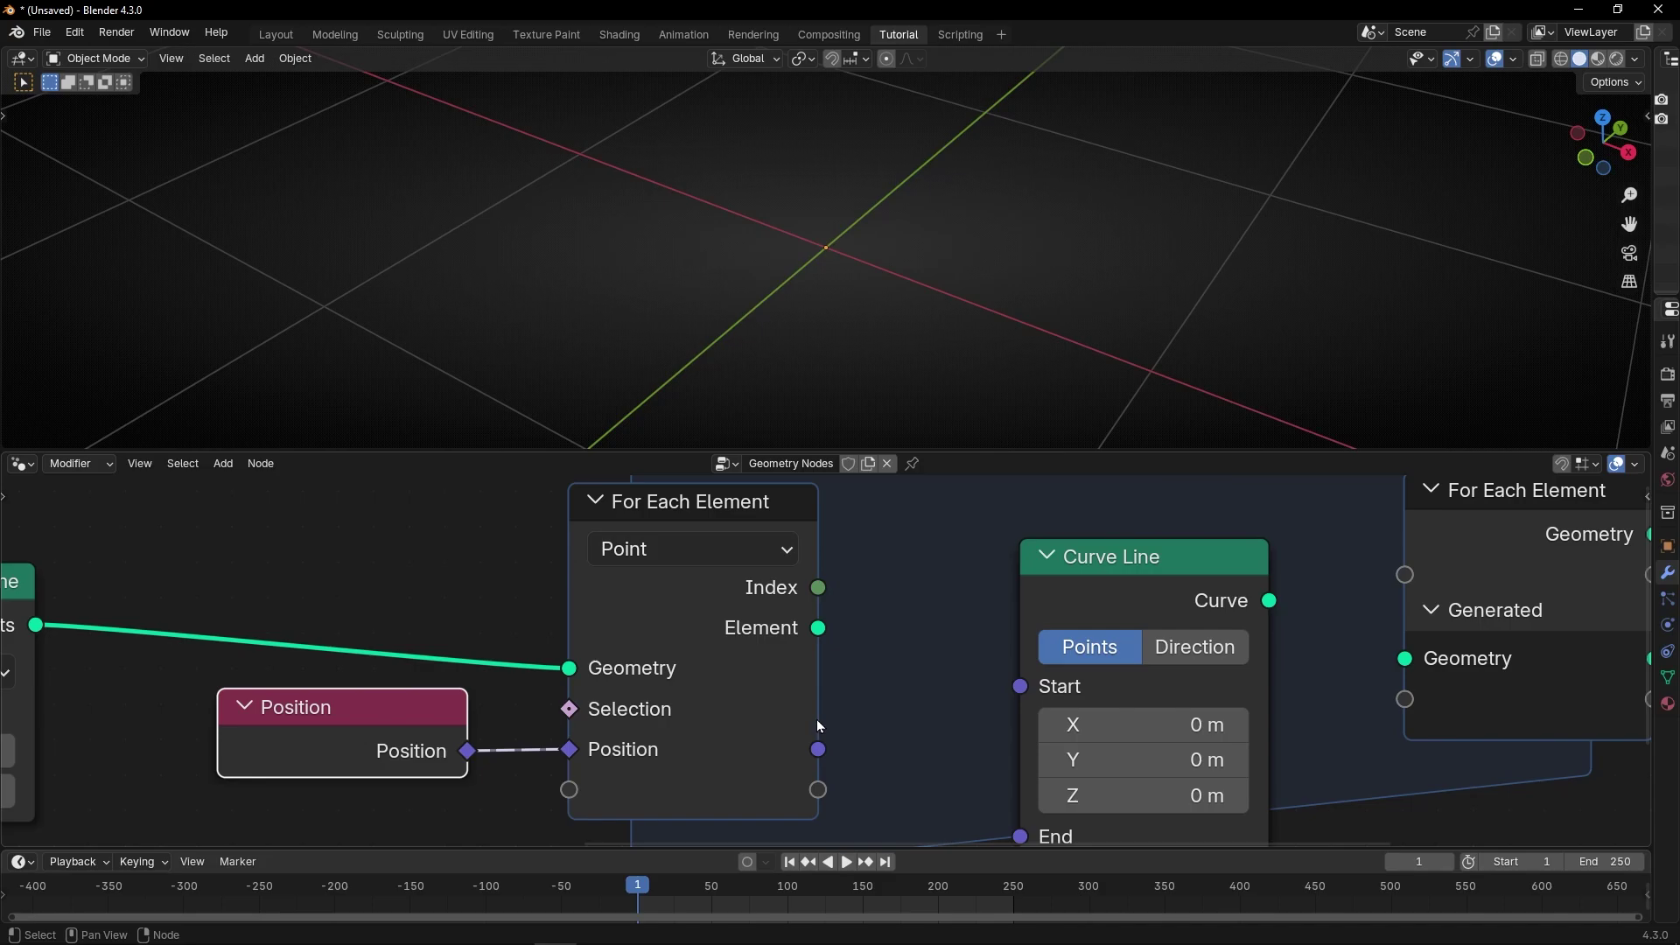
- Connect the zone's Position output to the Curve Line's Start and adjust the placement of the Position and Curve Line nodes
drag(391, 729, 422, 742)
click(816, 749)
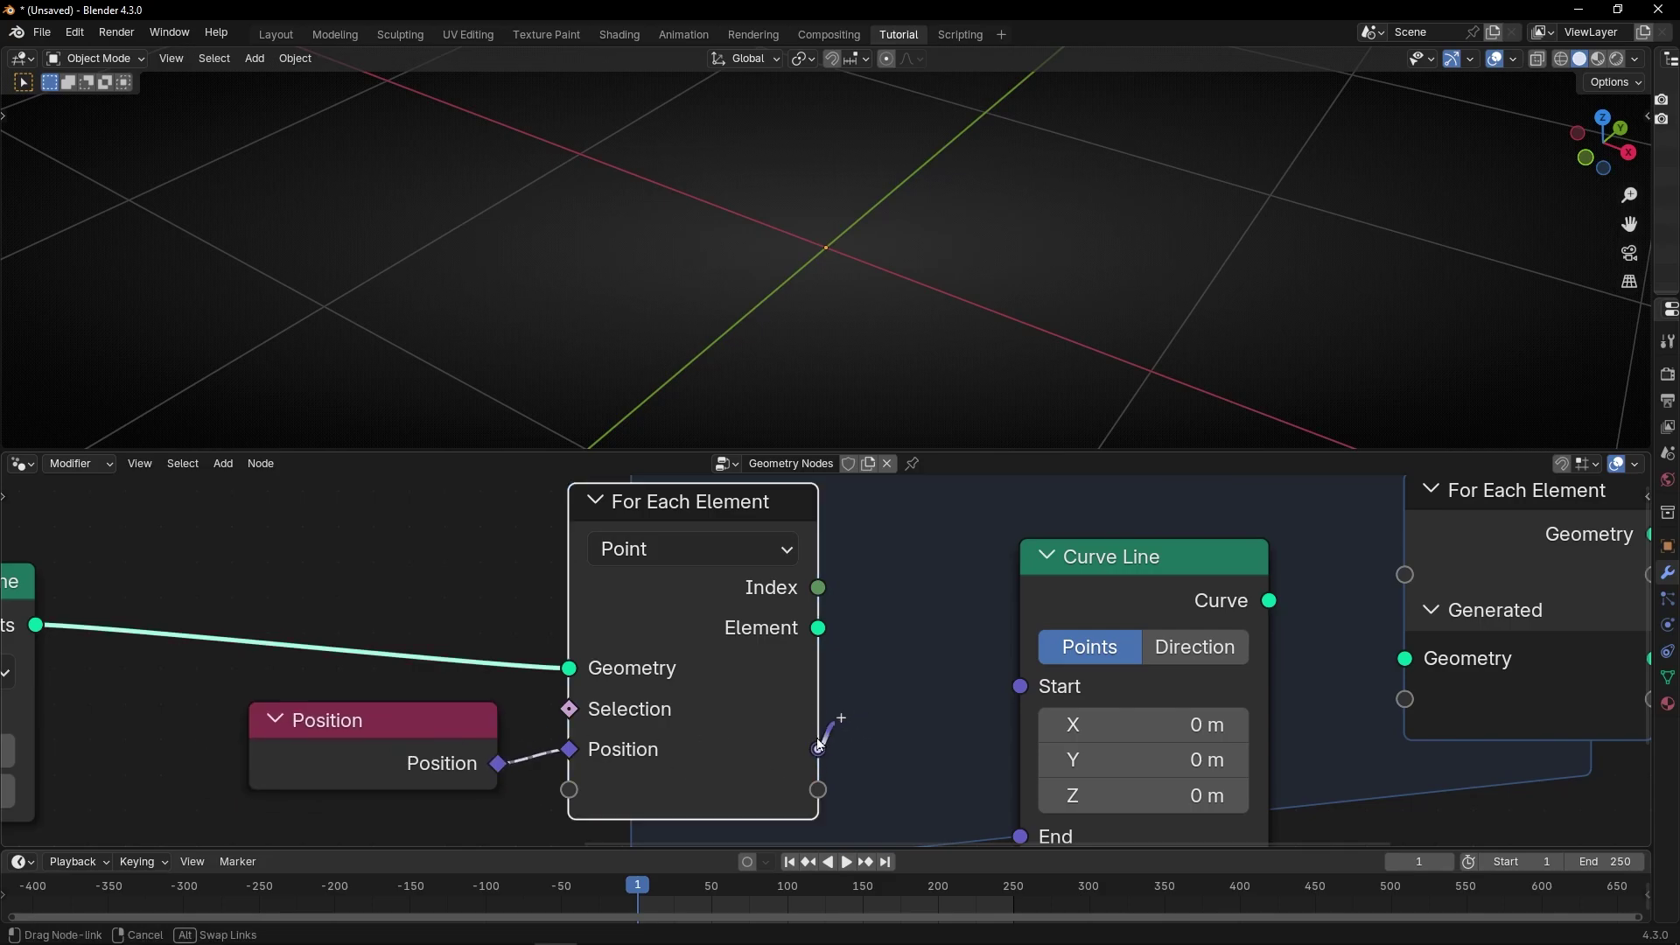
mouse_move(417, 748)
mouse_down()
mouse_move(433, 749)
mouse_move(418, 751)
mouse_up()
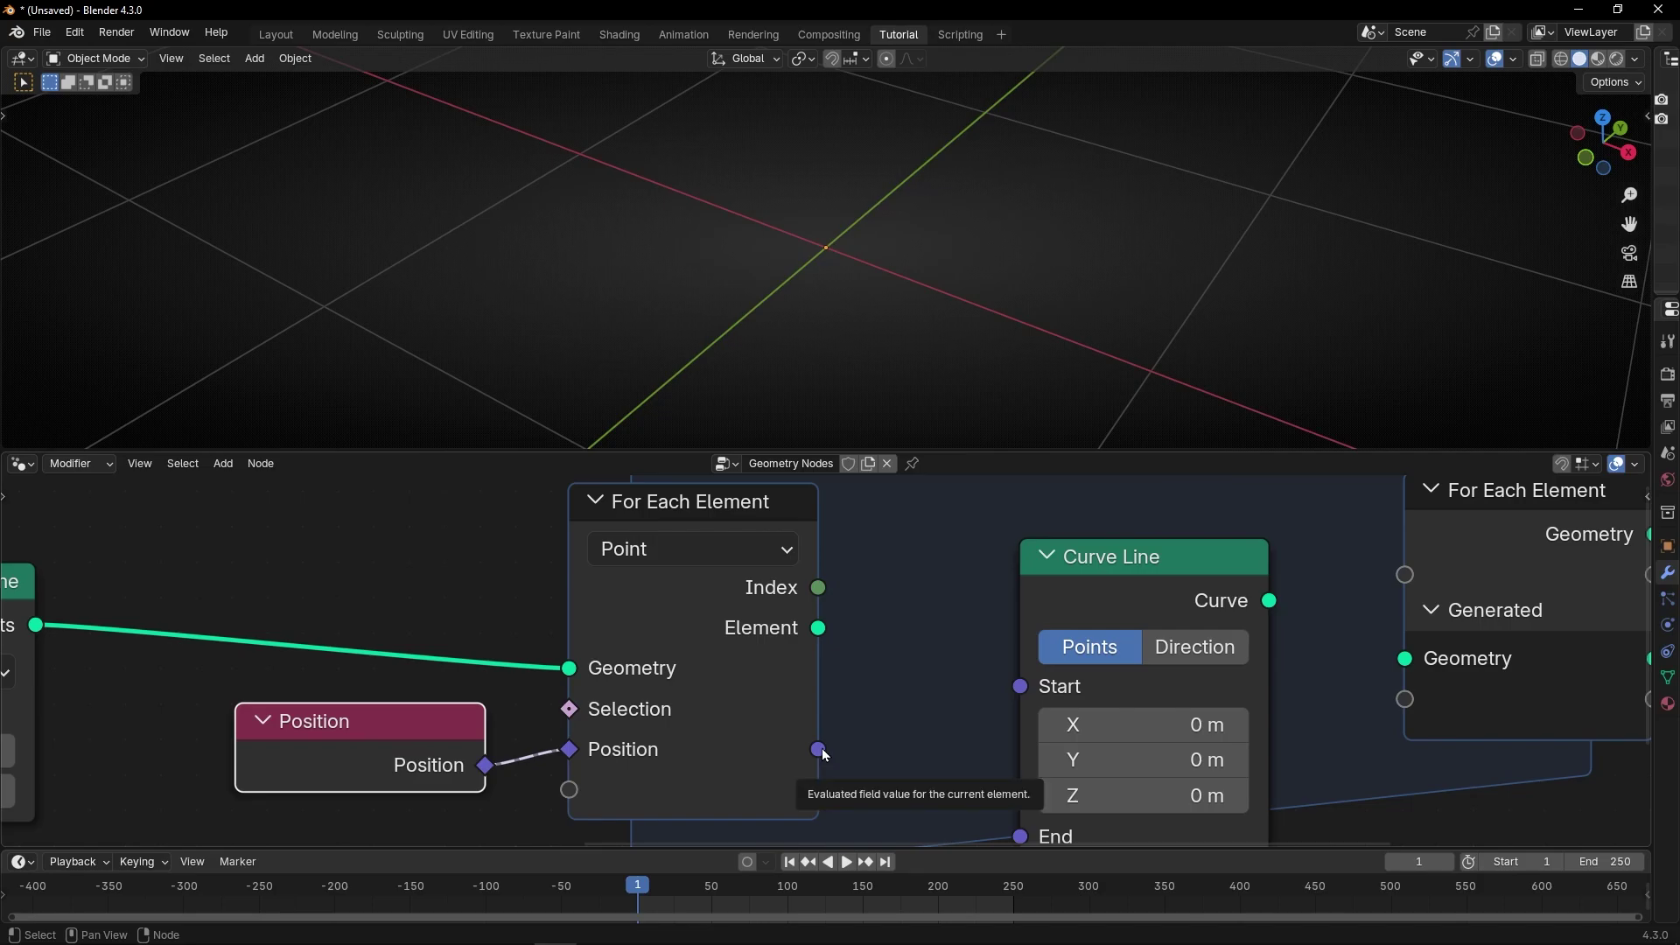
drag(820, 750, 869, 670)
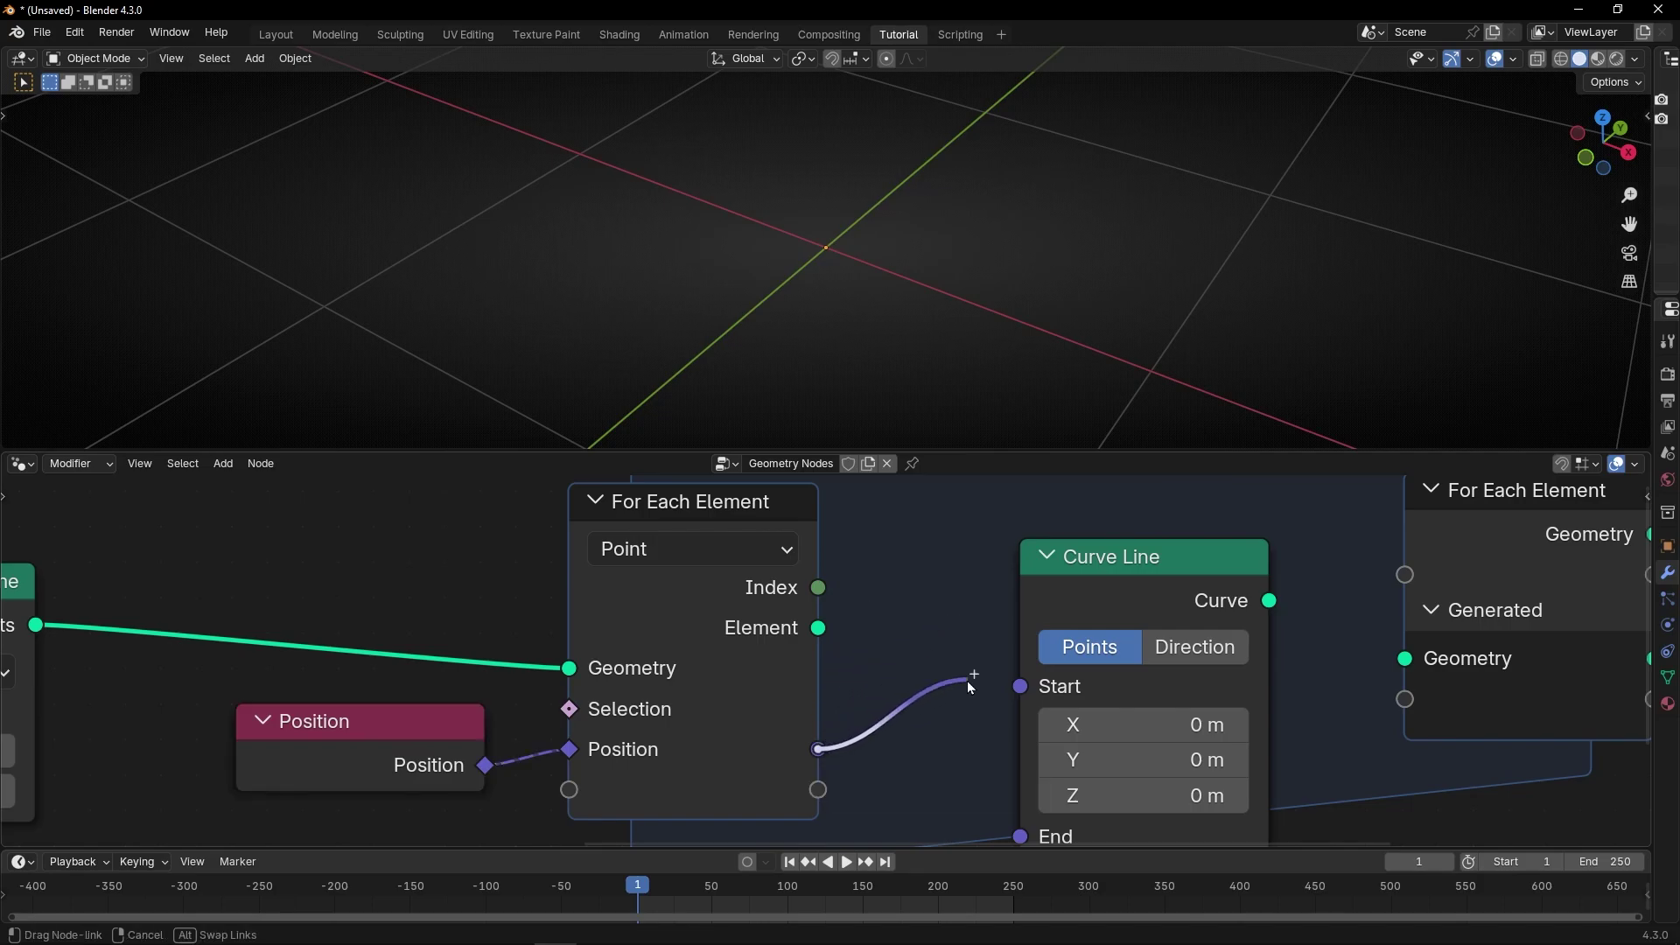
drag(968, 686, 1021, 686)
drag(1114, 608, 1121, 574)
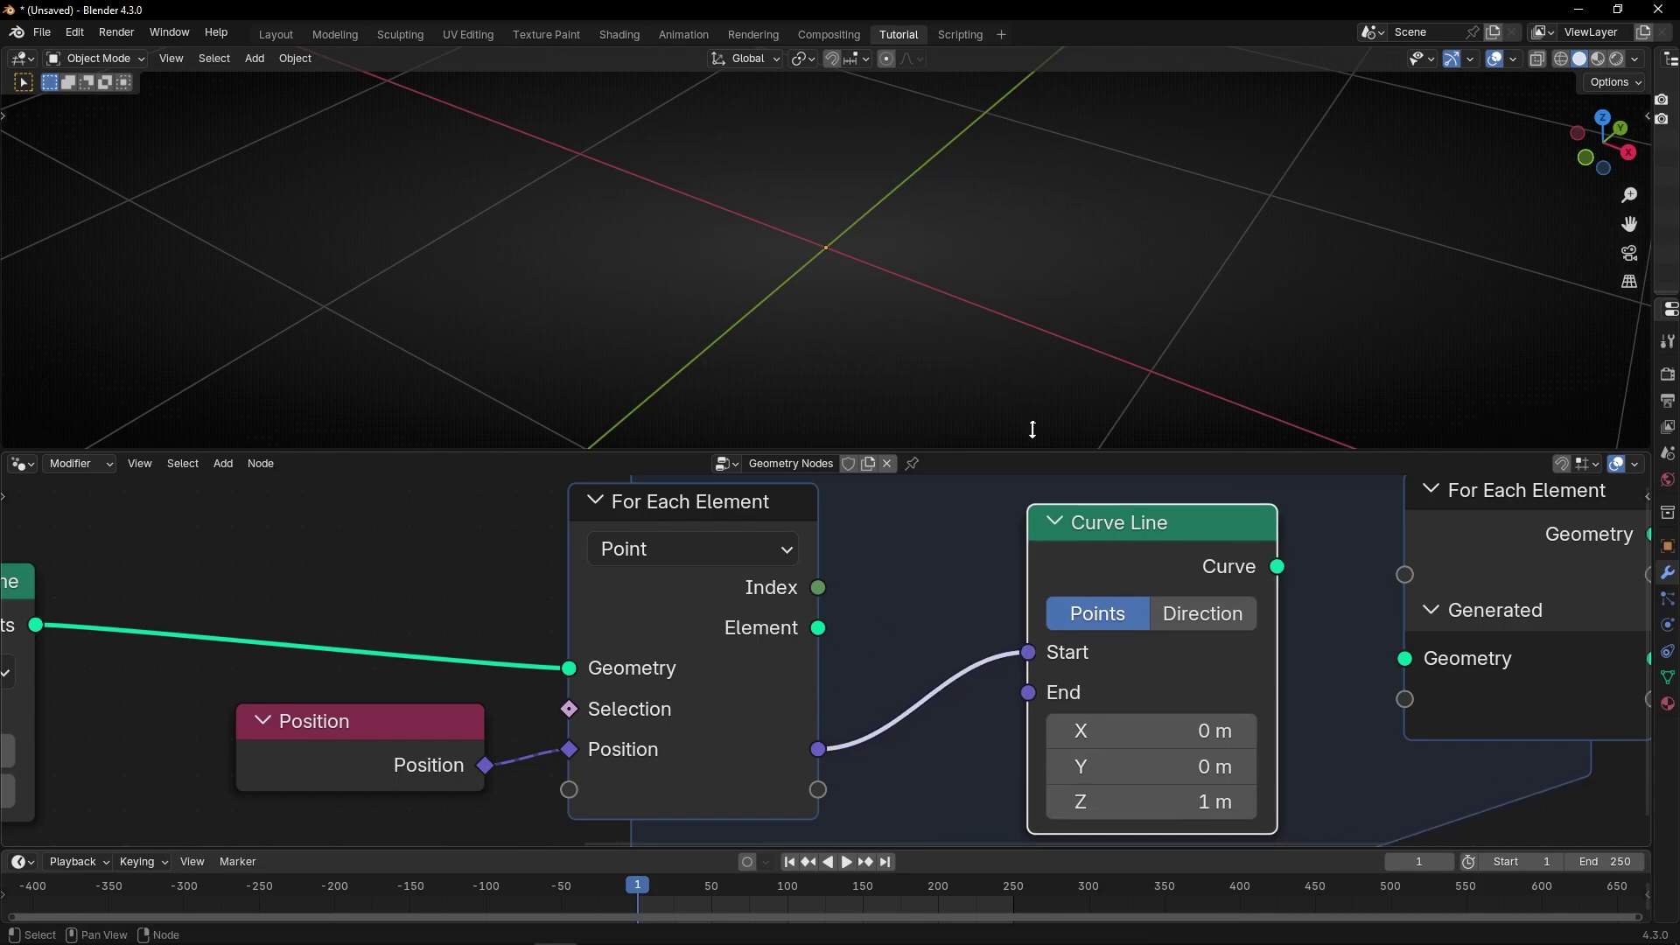
- Connect the Curve Line's Curve output to the zone's Generated Geometry input and select the object in the 3D viewport
scroll(938, 300, down, 5)
middle_drag(938, 299, 933, 250)
scroll(1195, 509, down, 3)
middle_drag(1196, 508, 642, 559)
drag(704, 602, 804, 674)
middle_drag(910, 350, 880, 299)
click(877, 295)
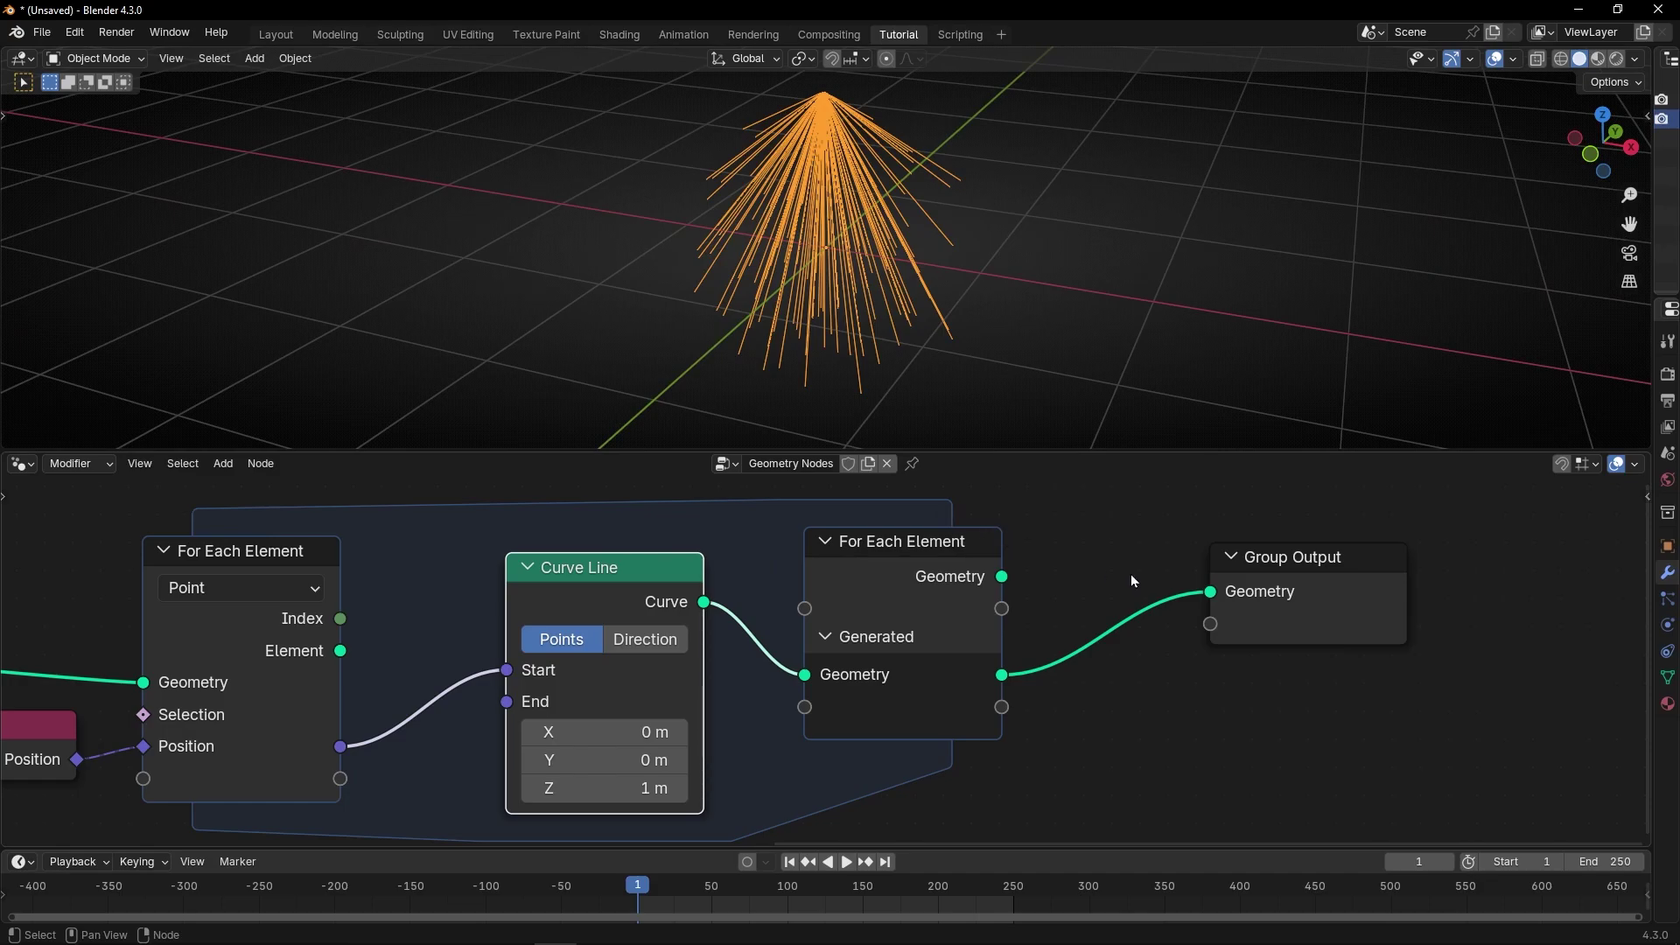
- Try linking the zone's main Geometry output to the Group Output and undo the change
drag(1002, 577, 1210, 592)
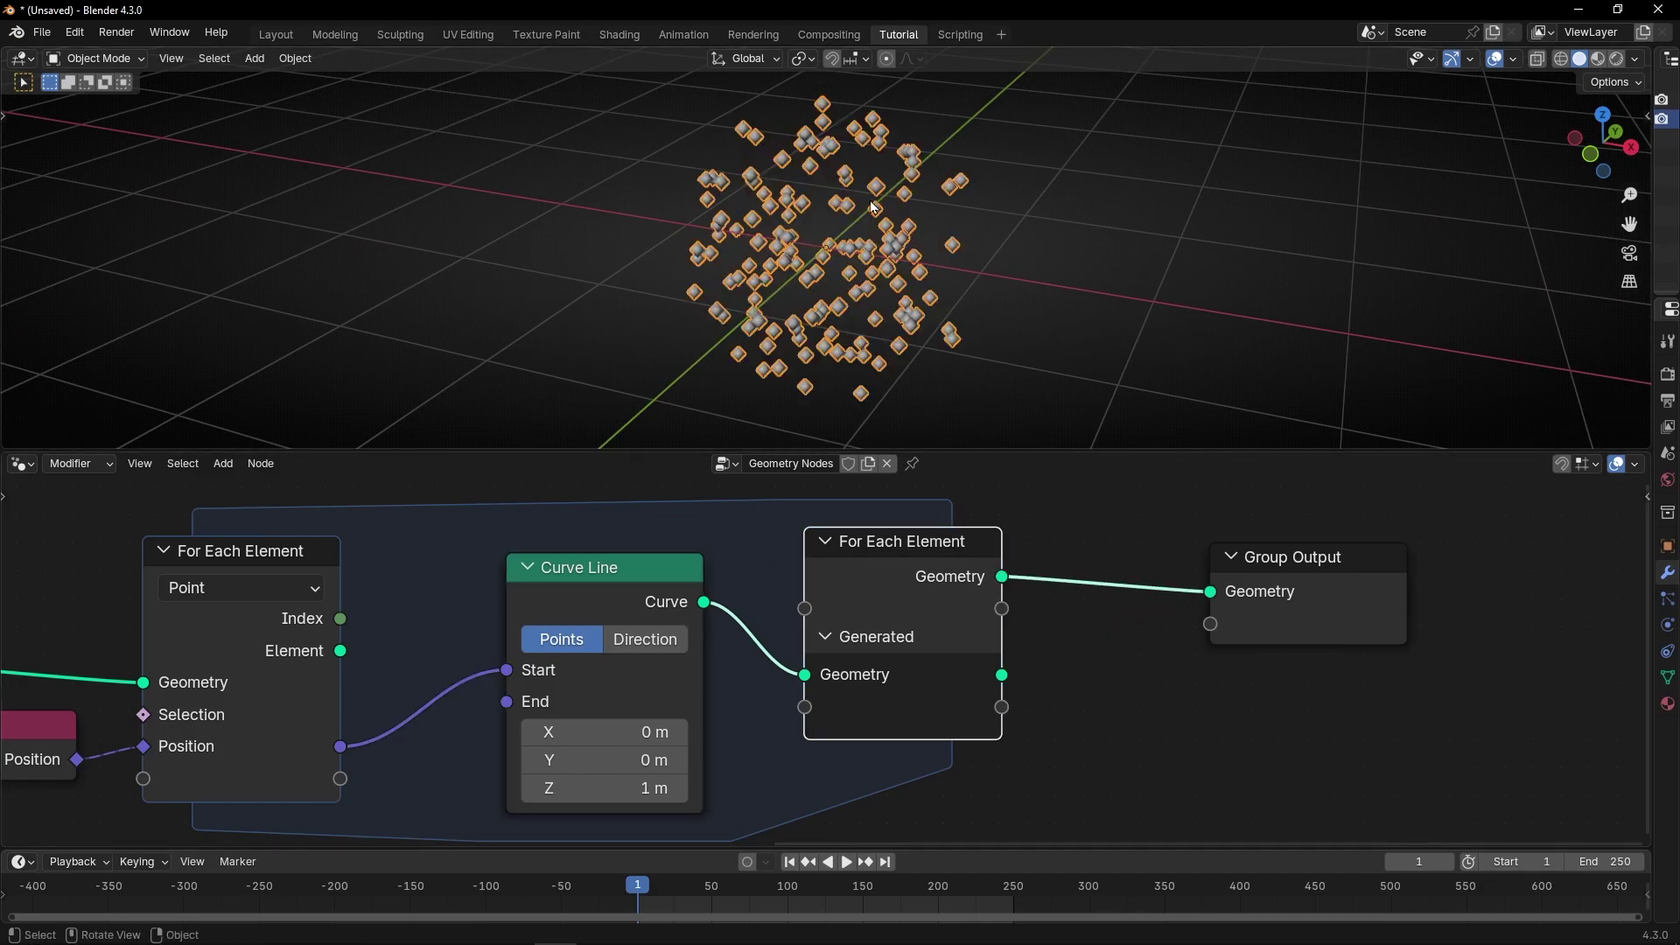
key(ctrl+z)
- Insert a Join Geometry node before the Group Output, link the zone's main Geometry into it, and move the Group Output clear
key(shift+a)
text(j)
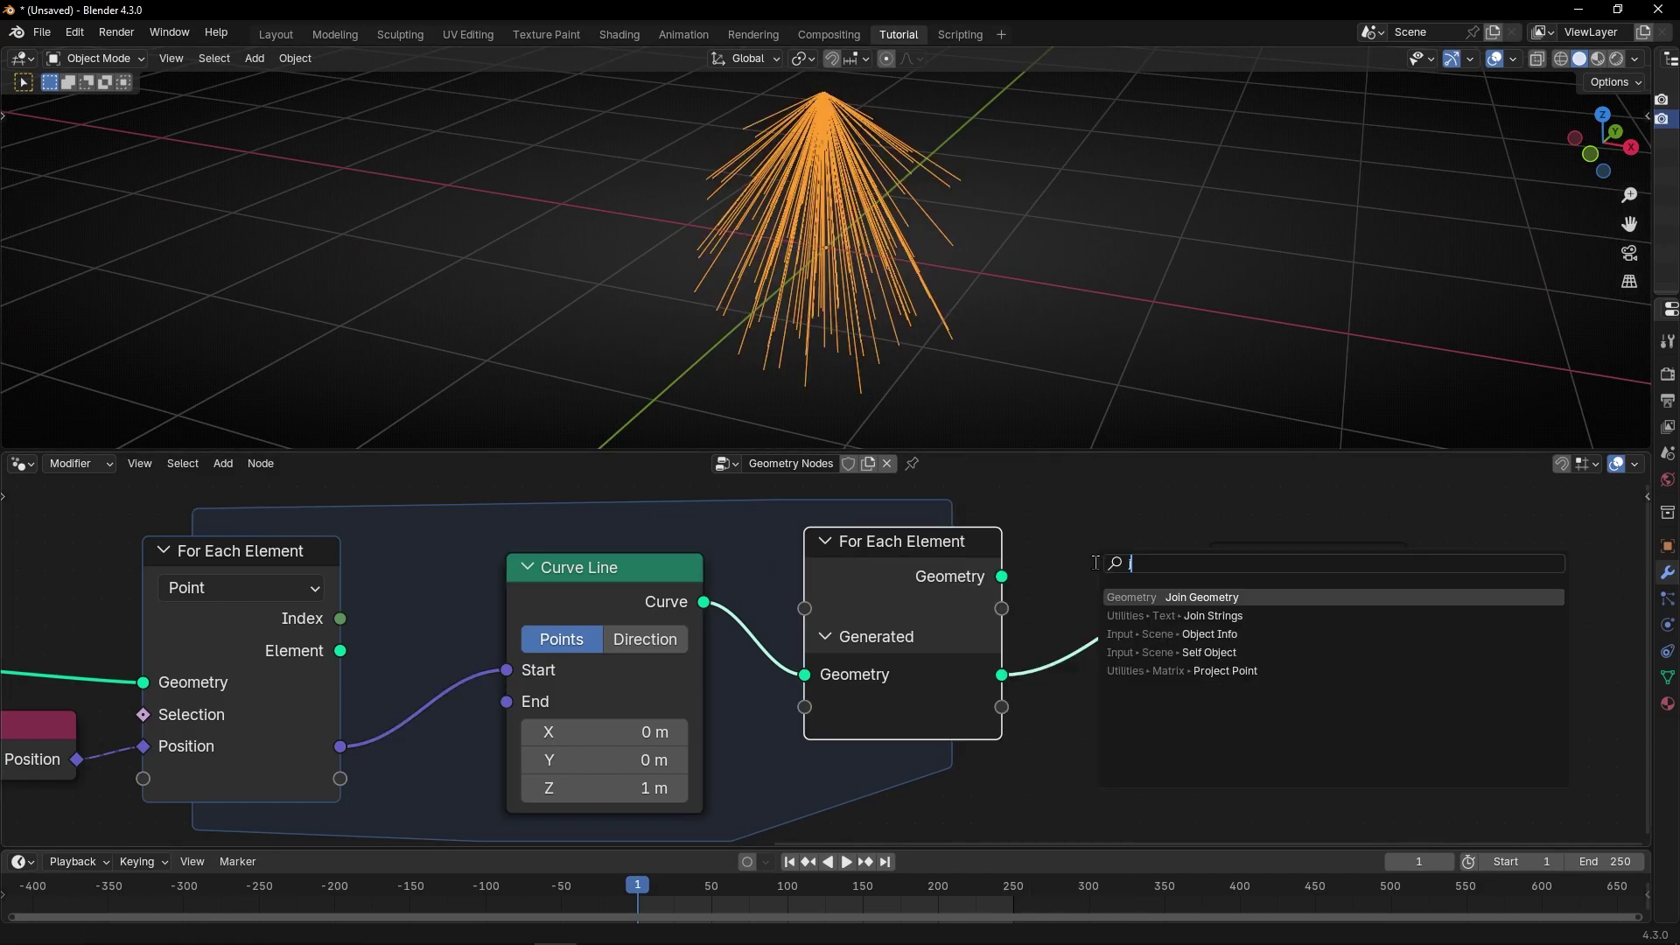
text(join)
key(Return)
click(1095, 562)
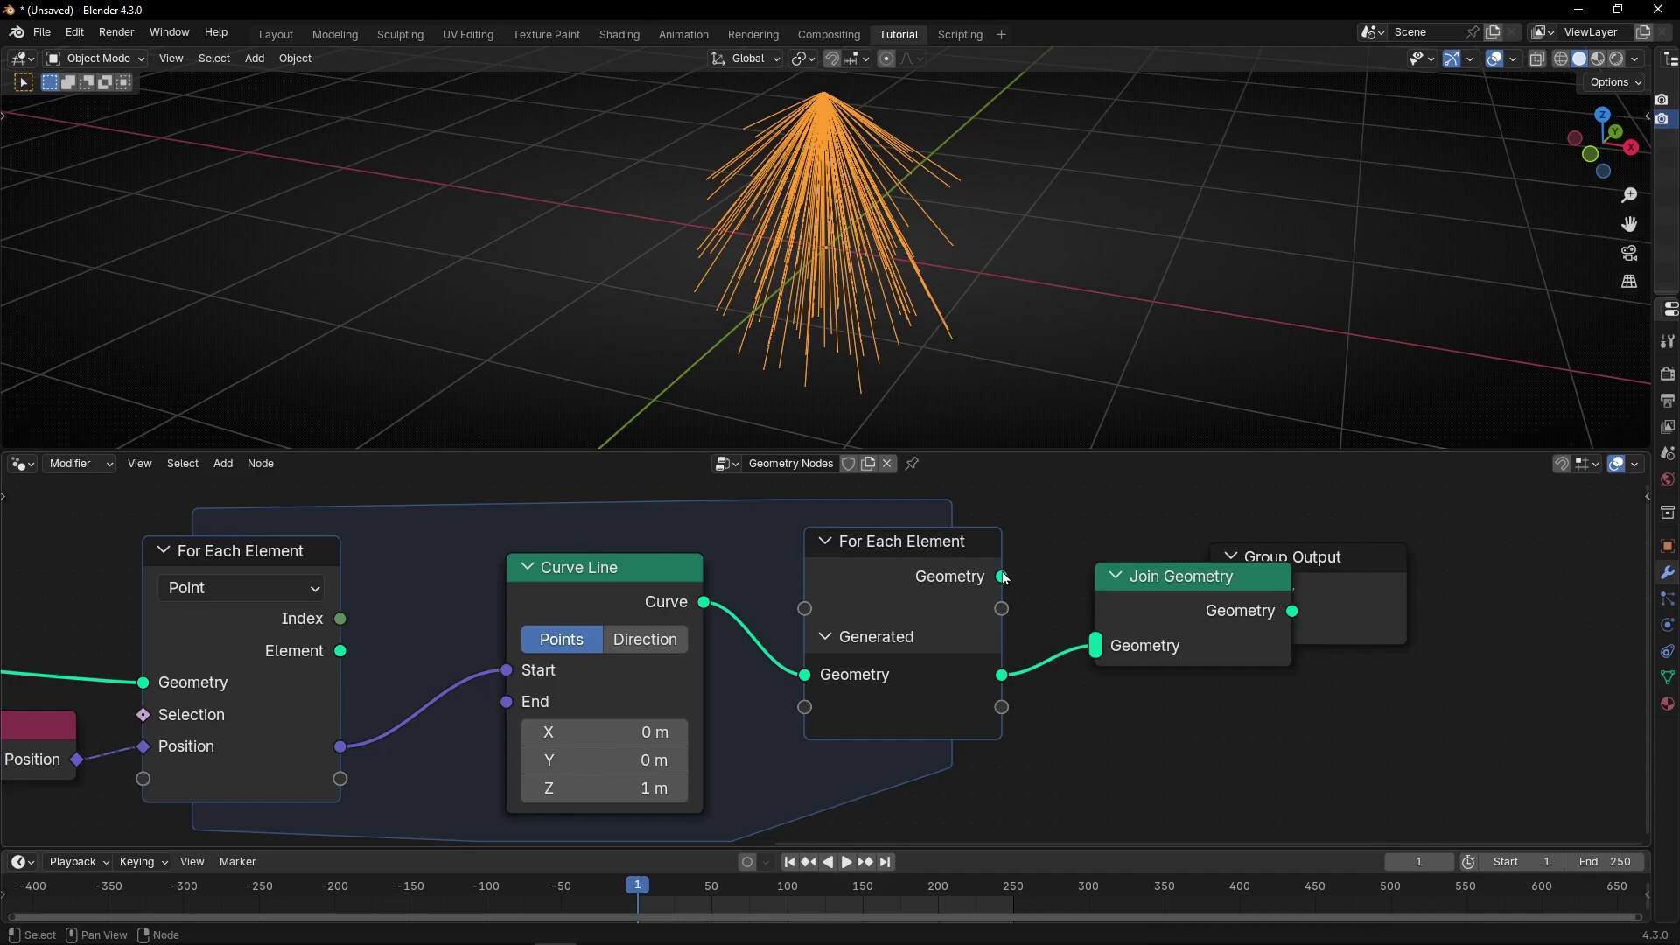
drag(1002, 577, 1096, 645)
drag(1385, 607, 1547, 635)
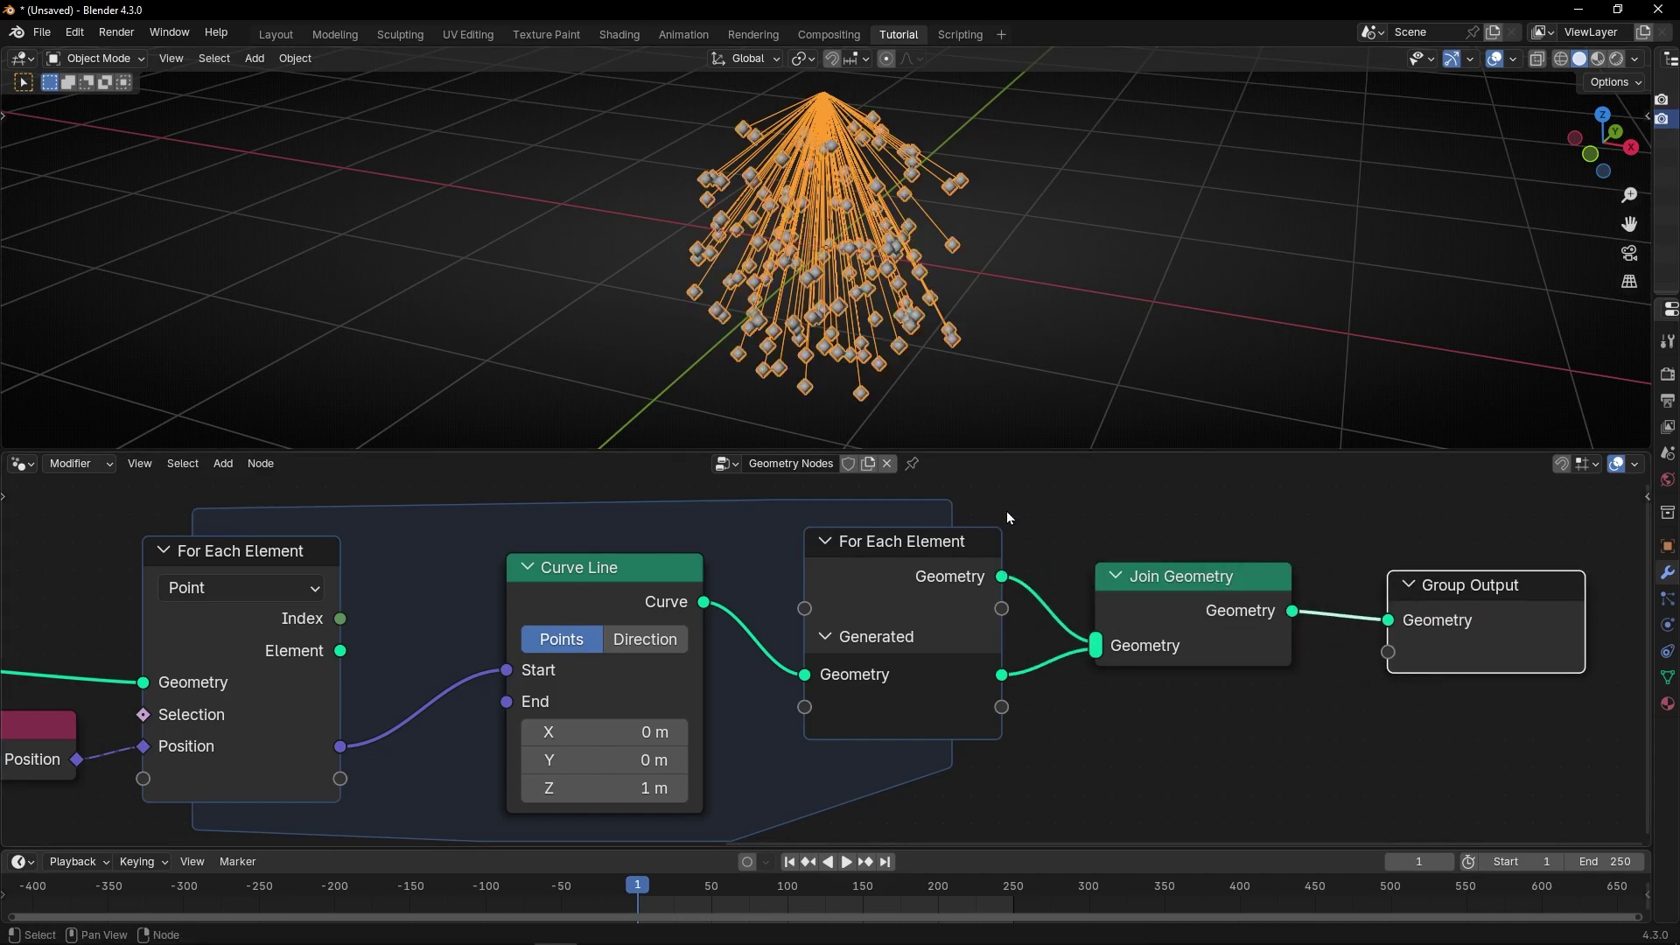
- Try cutting each of the two links into Join Geometry in turn, undoing each cut
ctrl+right_drag(1039, 629, 1056, 703)
key(ctrl+z)
ctrl+right_drag(1067, 604, 1012, 641)
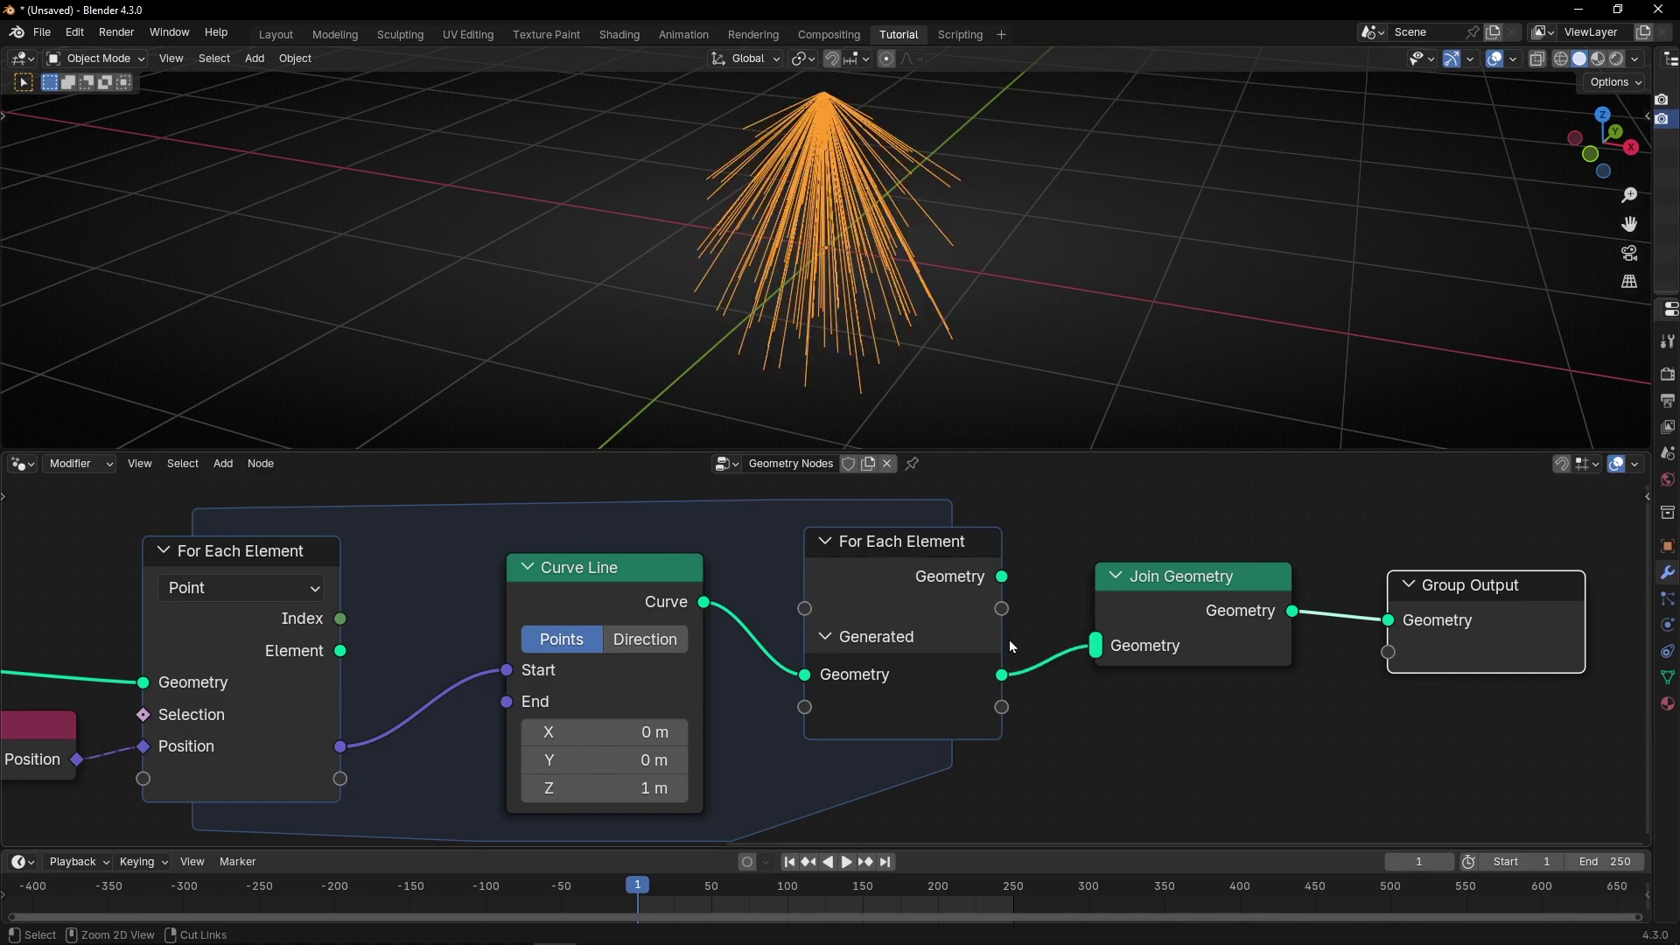
key(ctrl+z)
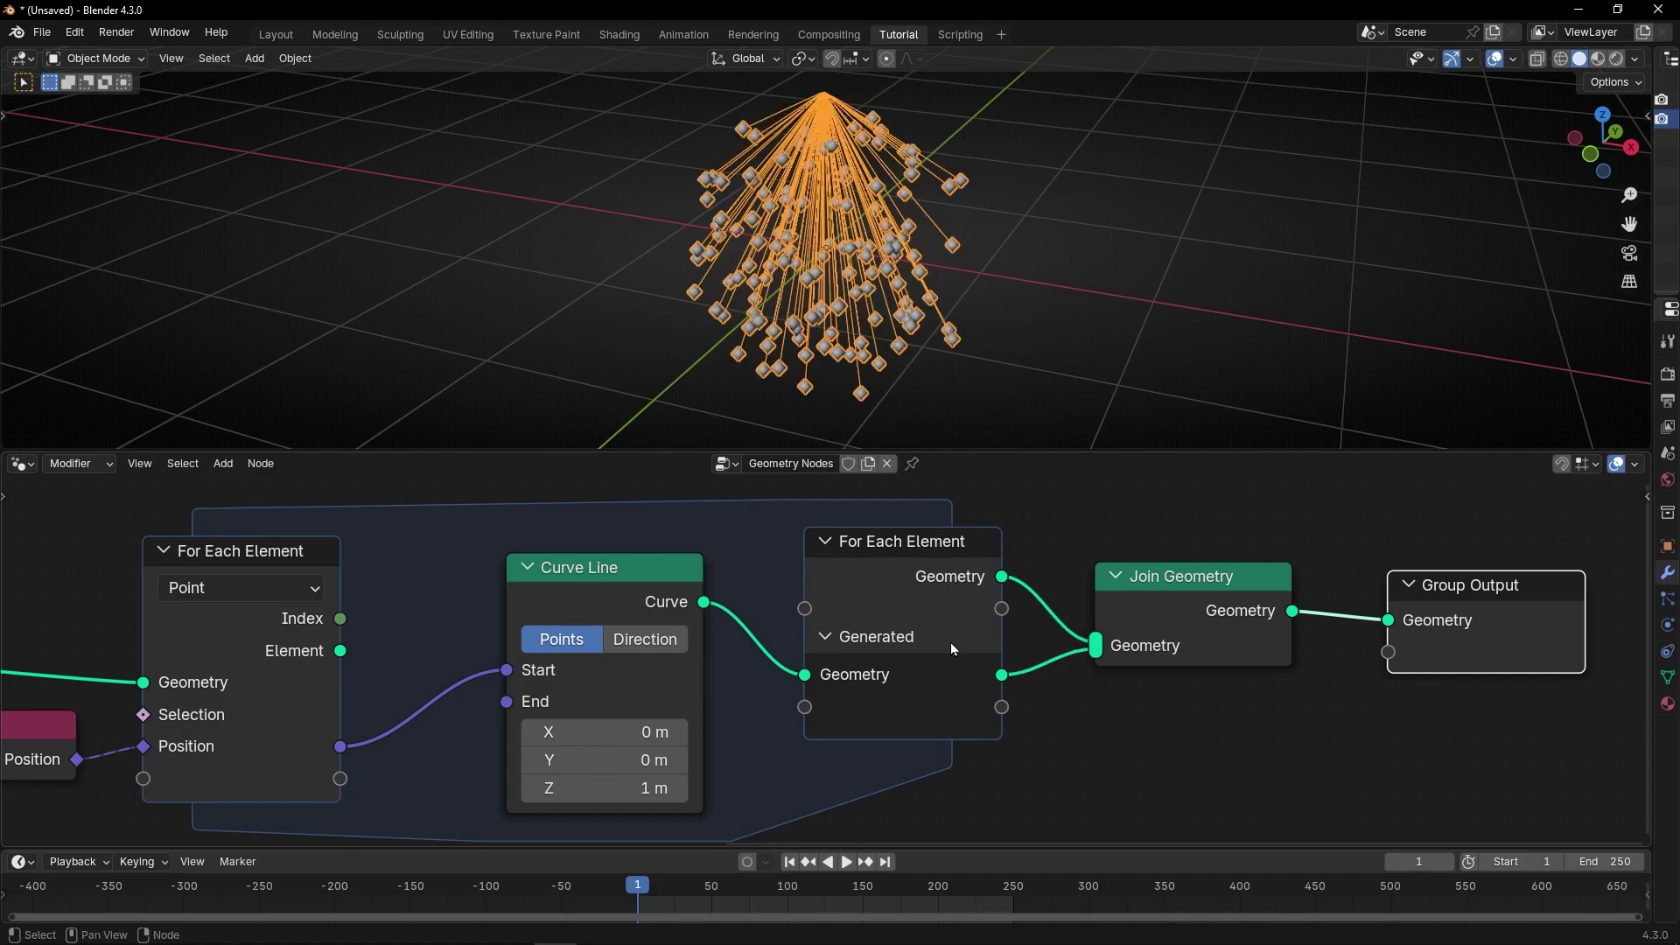
- Set the Curve Line's End Y to -2.36 m and inspect the lines and points from another angle
middle_drag(340, 698, 430, 680)
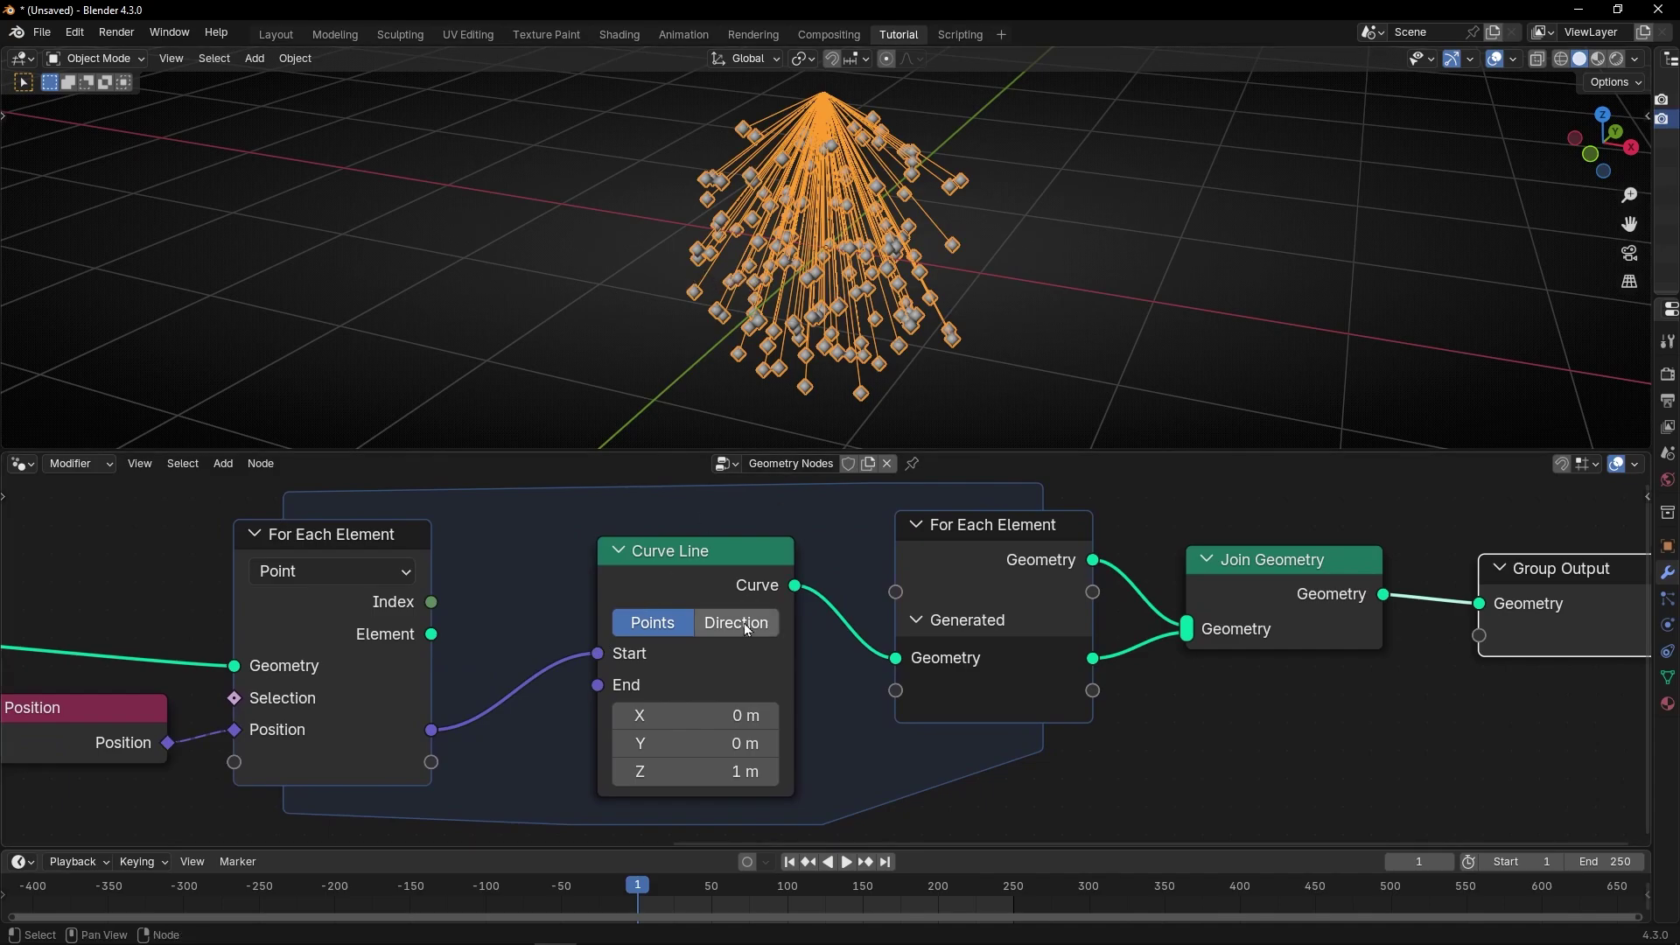
drag(700, 743, 622, 743)
middle_drag(755, 352, 951, 290)
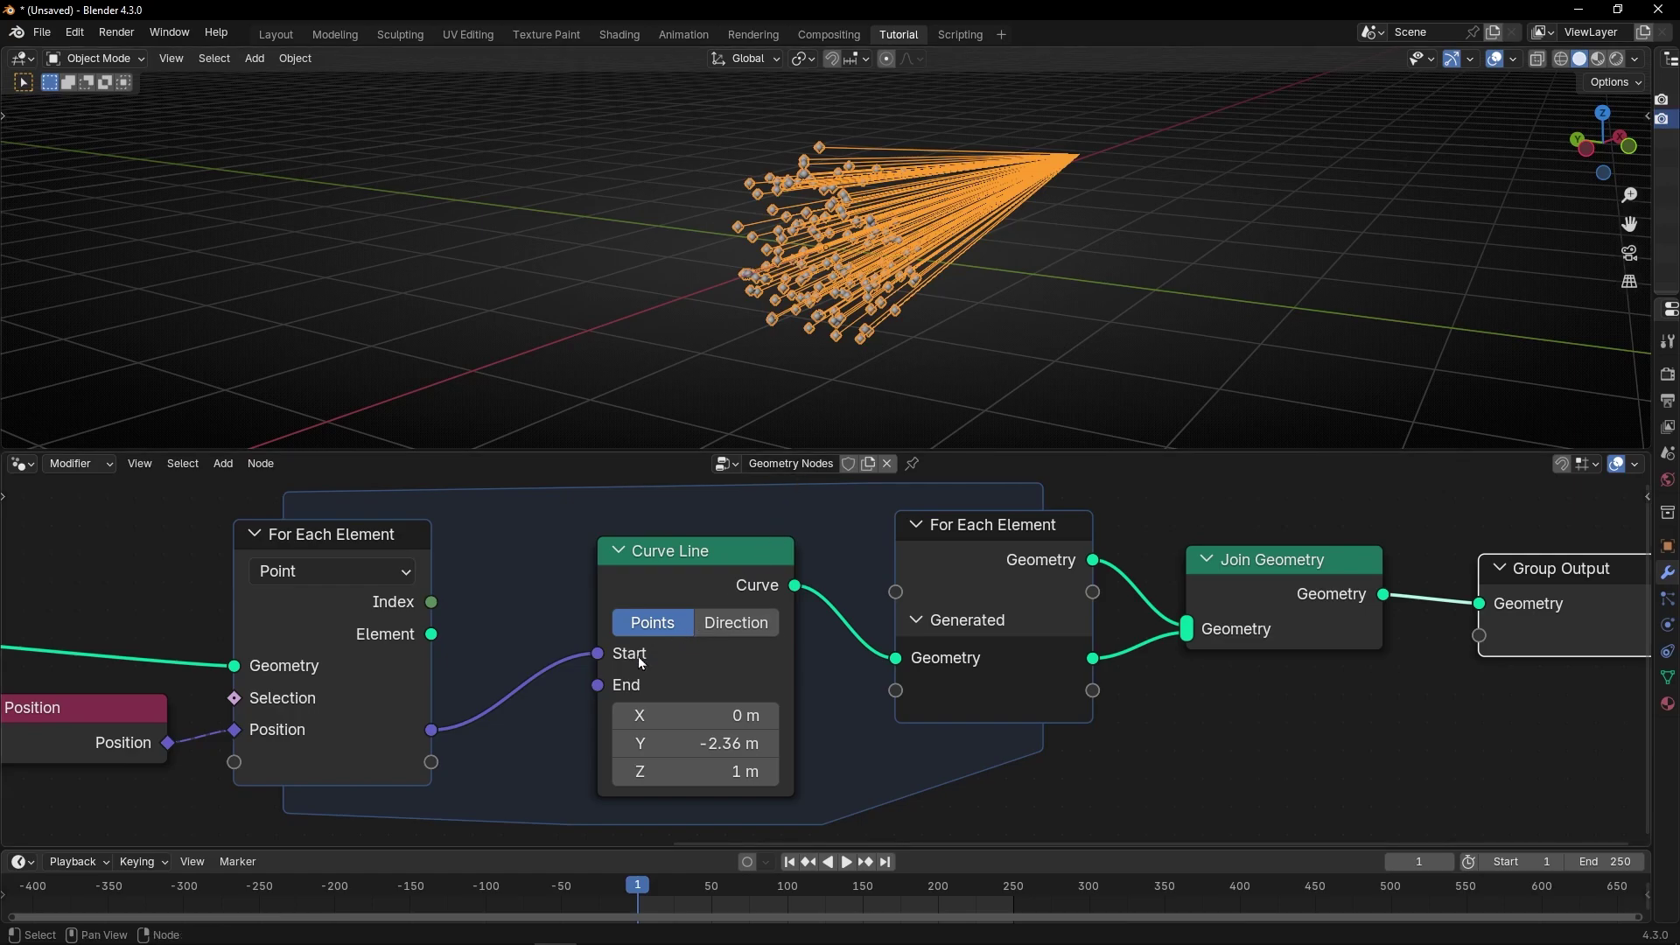
scroll(884, 293, up, 2)
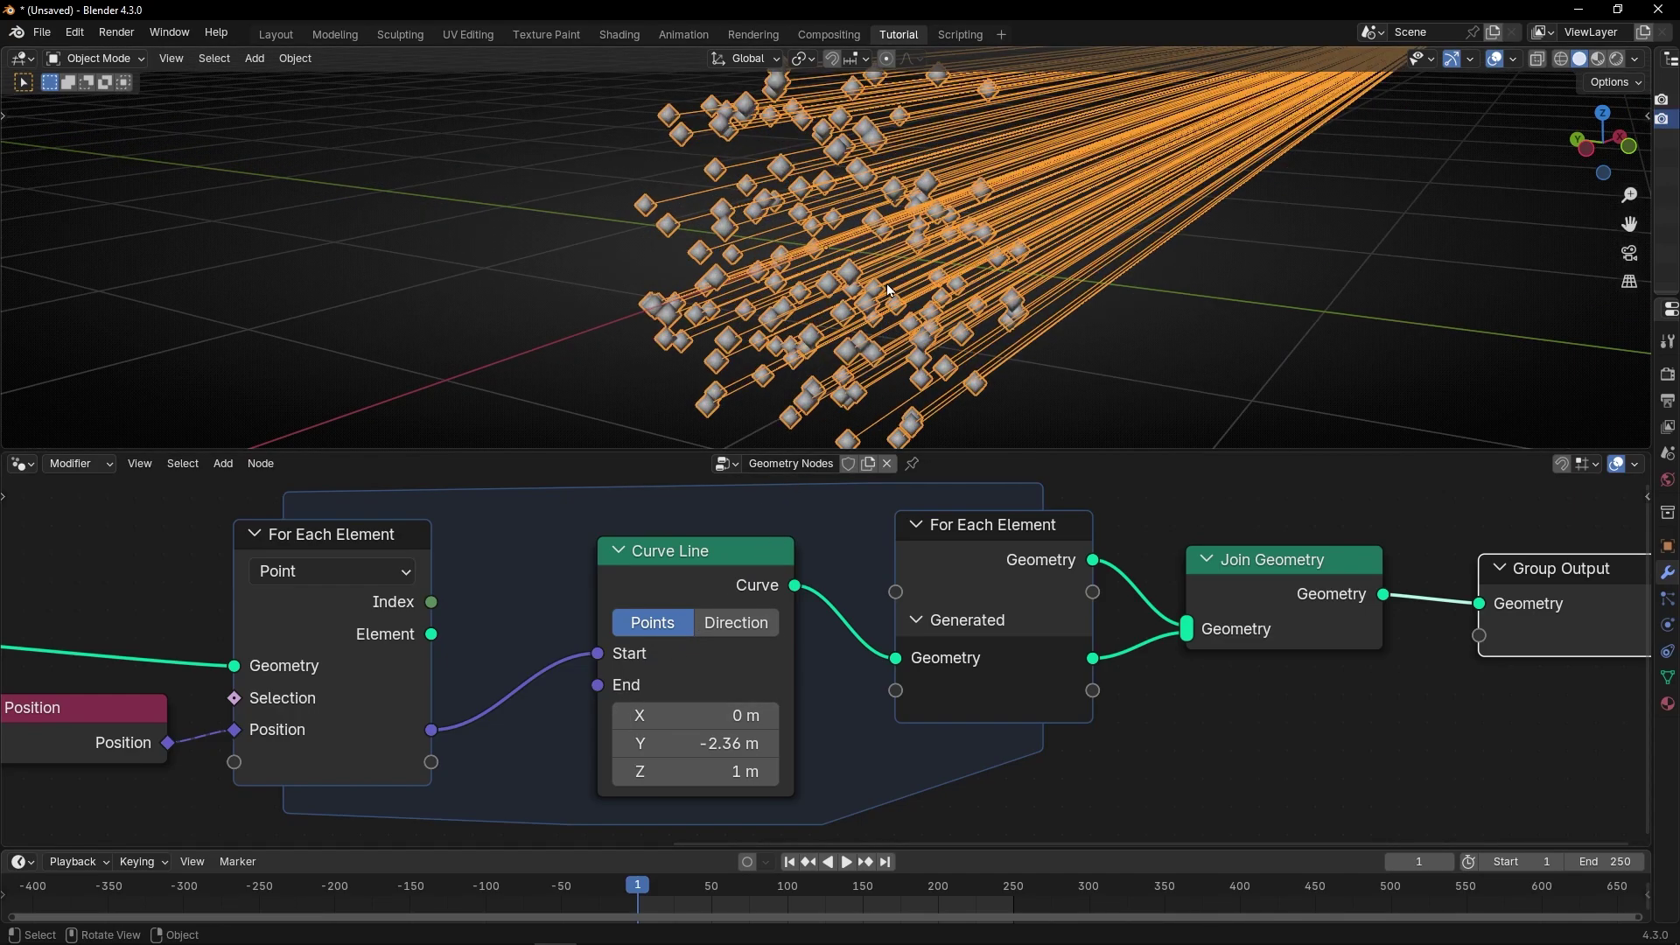
- Maximise the node editor and add an Index of Nearest node in the empty space below the For Each Element zone
middle_drag(753, 228, 658, 256)
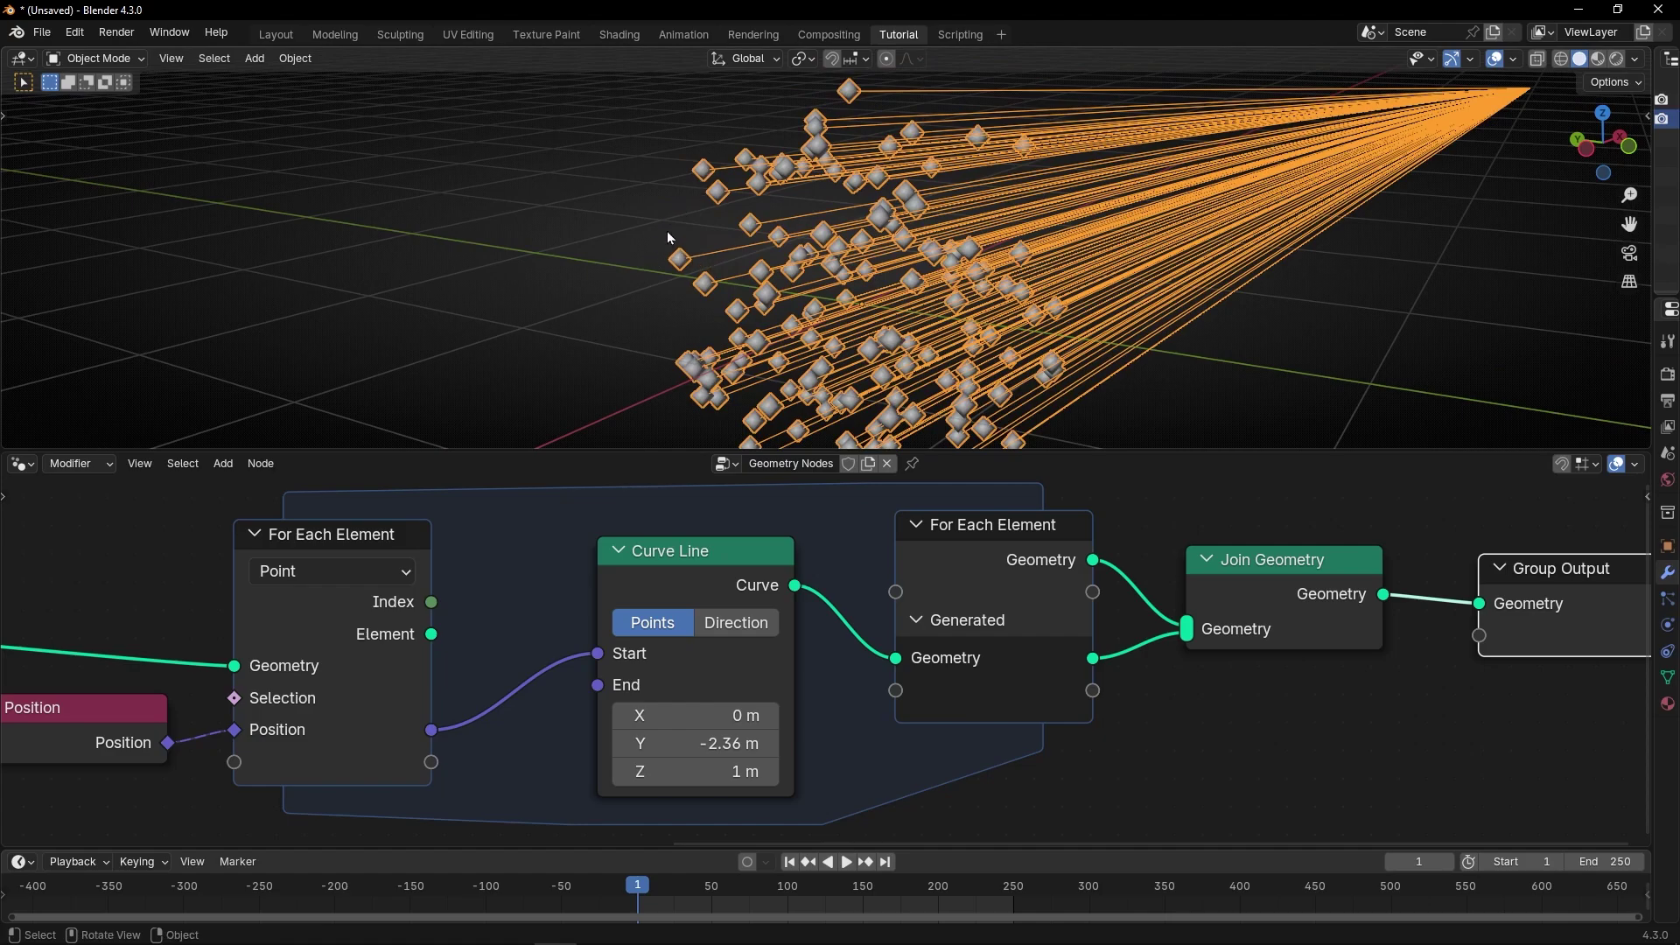
scroll(602, 562, down, 5)
middle_drag(601, 595, 798, 478)
key(ctrl+space)
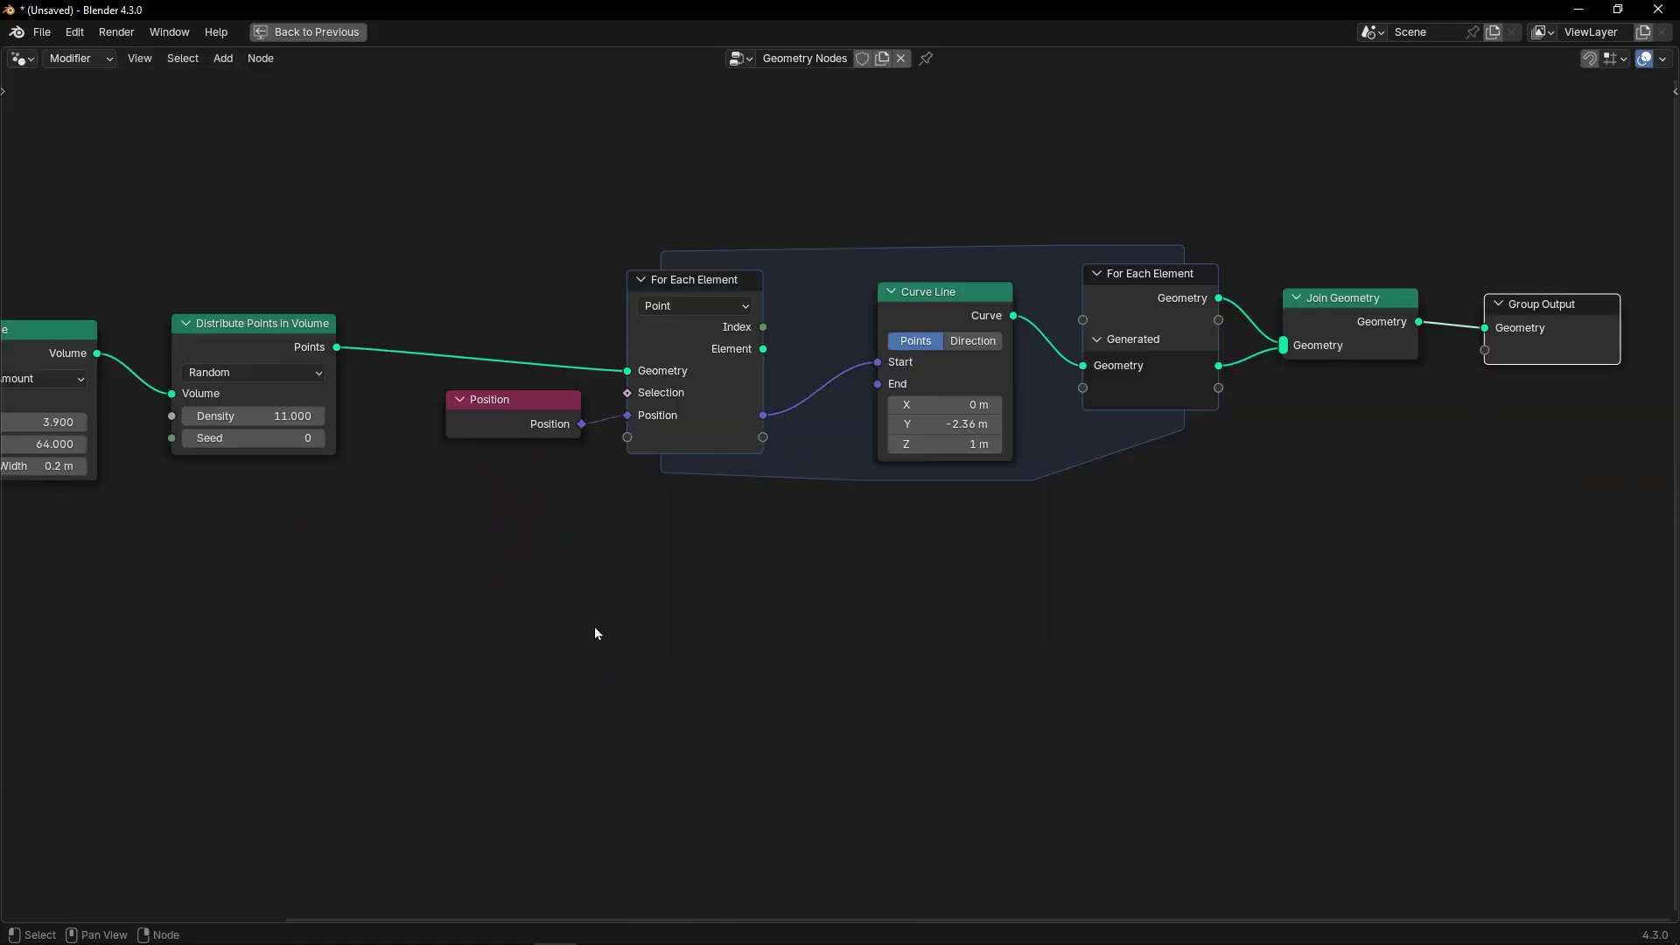
key(shift+a)
mouse_move(586, 581)
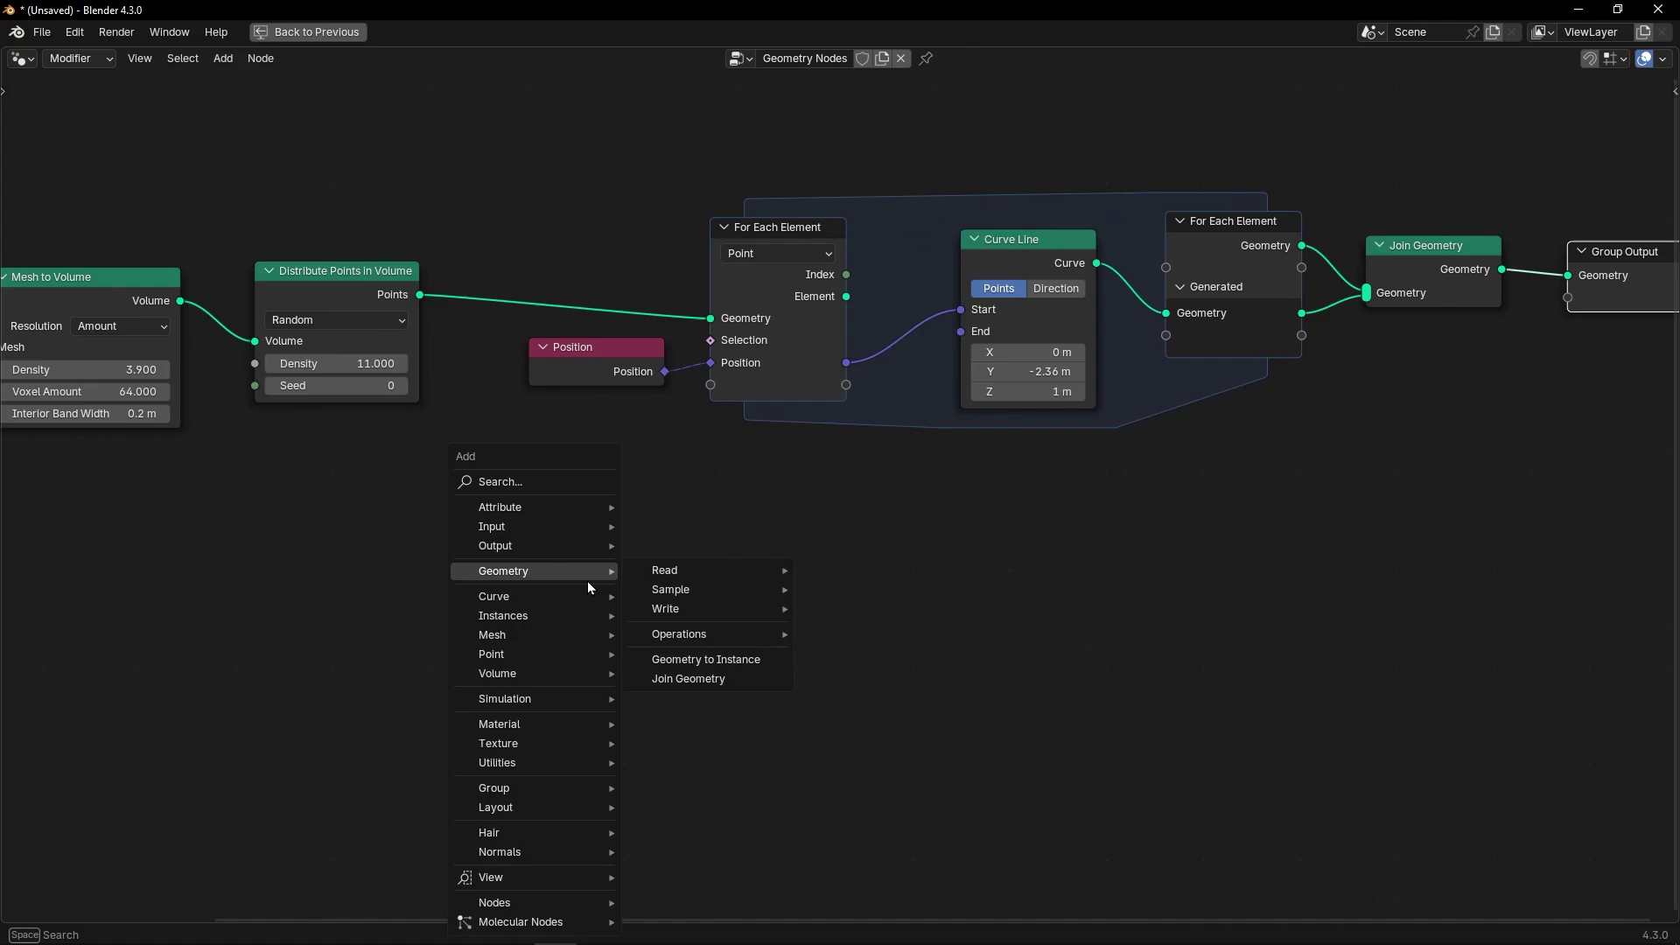
text(index of)
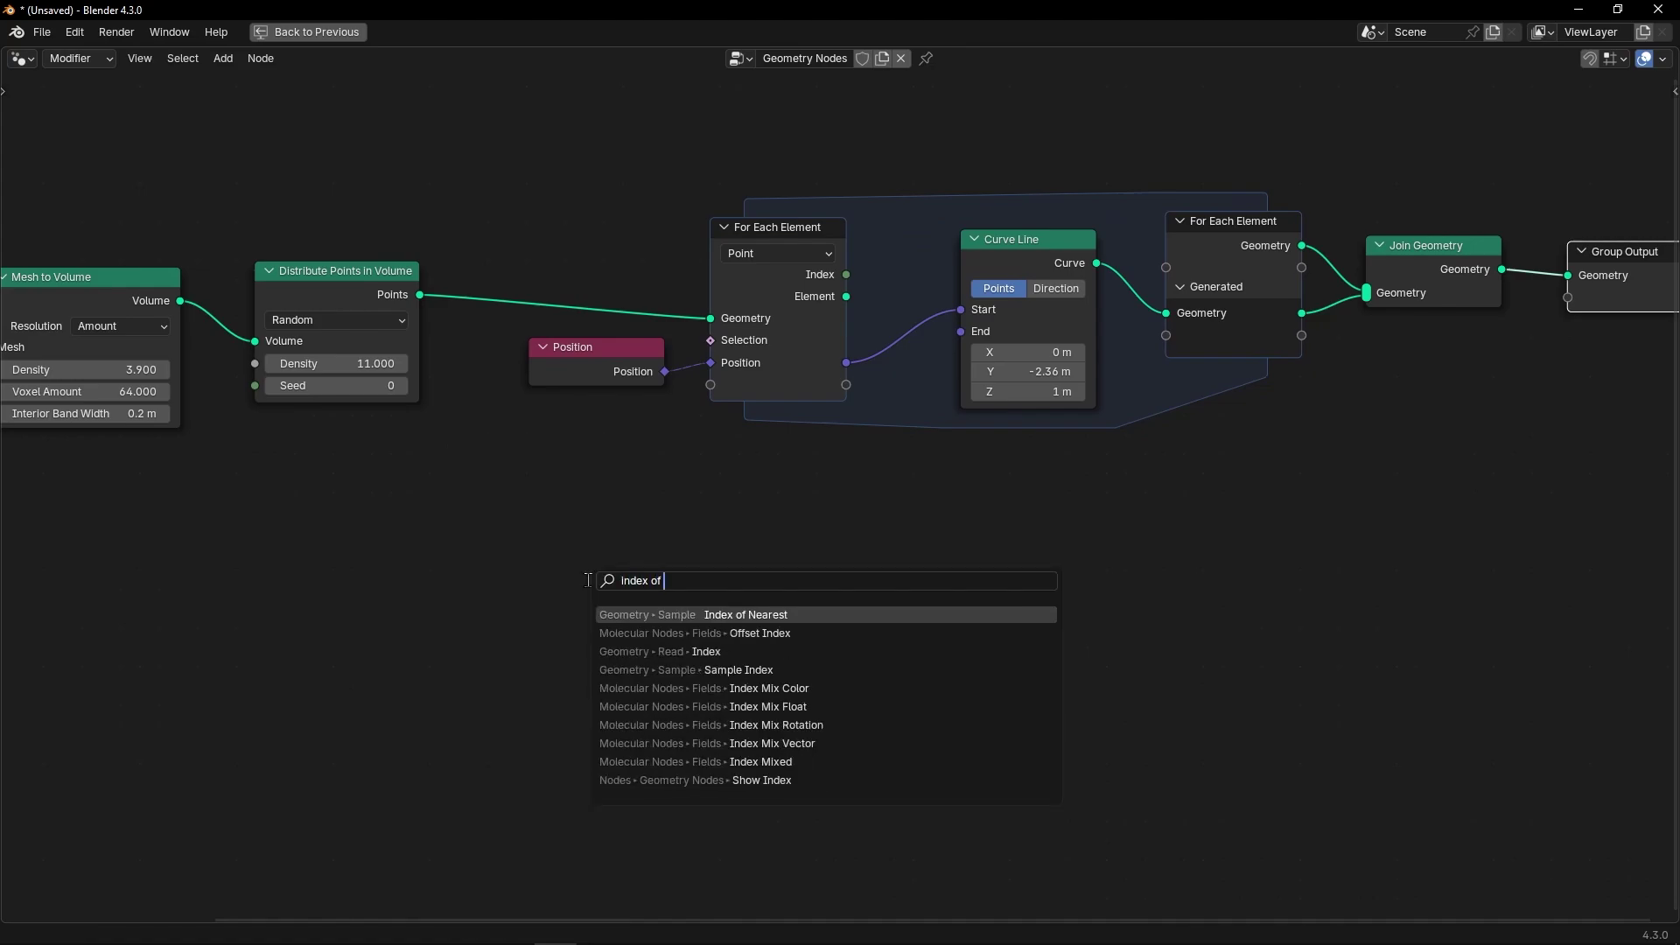
key(Return)
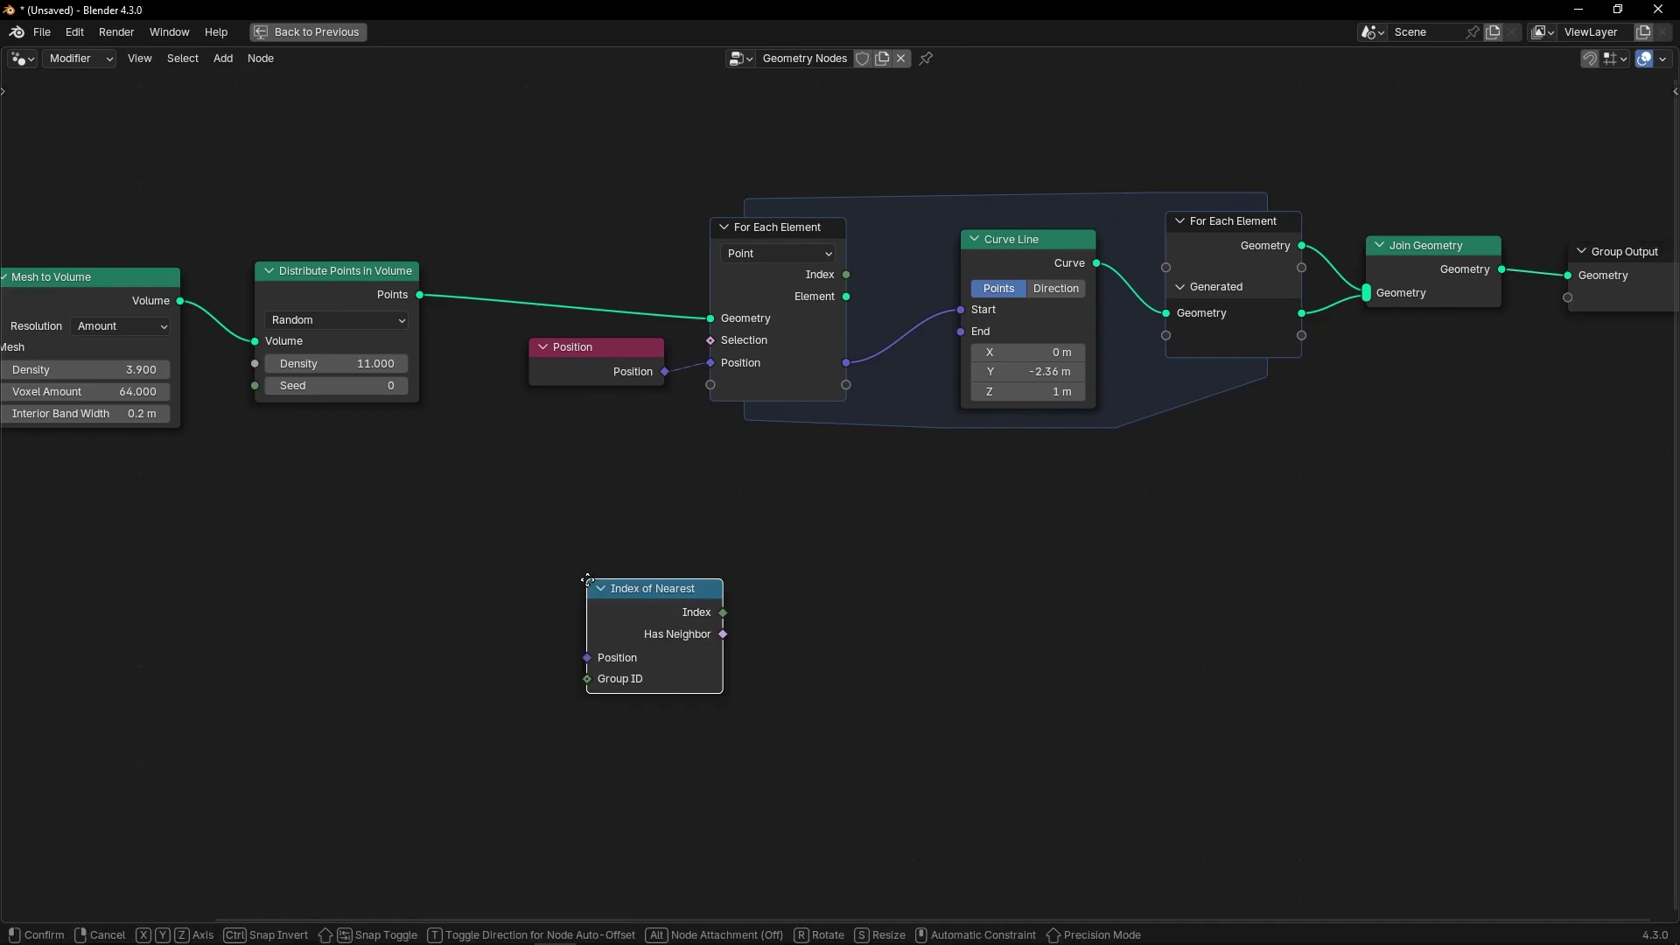
click(515, 538)
scroll(533, 548, up, 3)
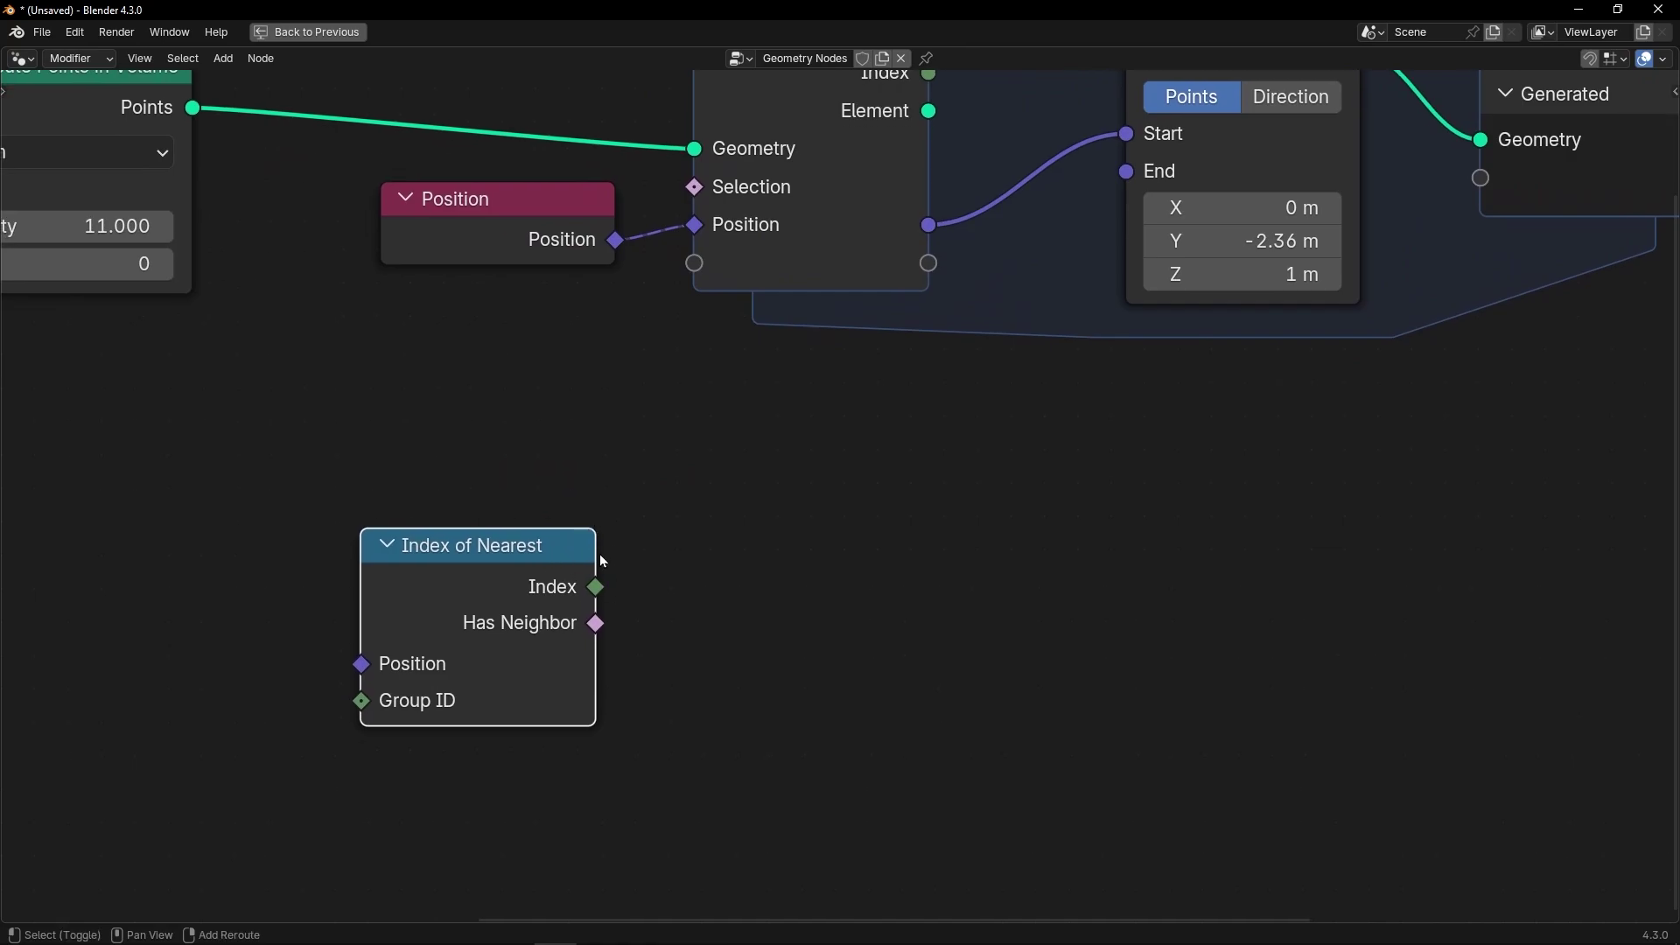
- Add an Evaluate at Index node beside Index of Nearest and link the Index output into its Index input
key(shift+a)
text(eva)
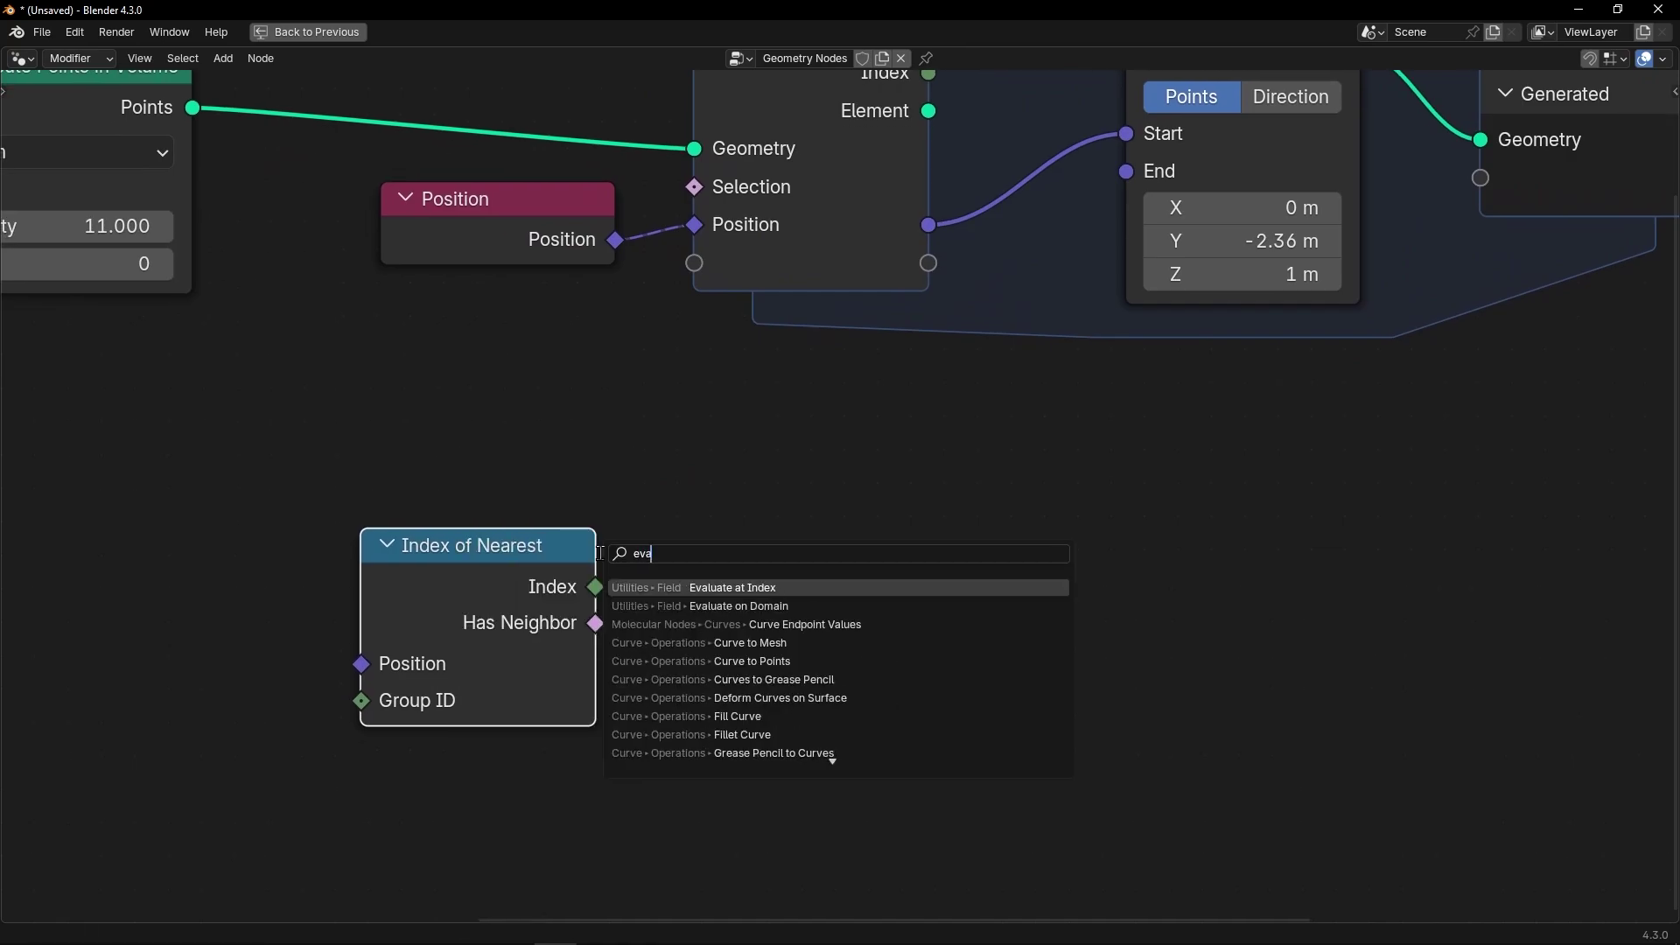
key(Return)
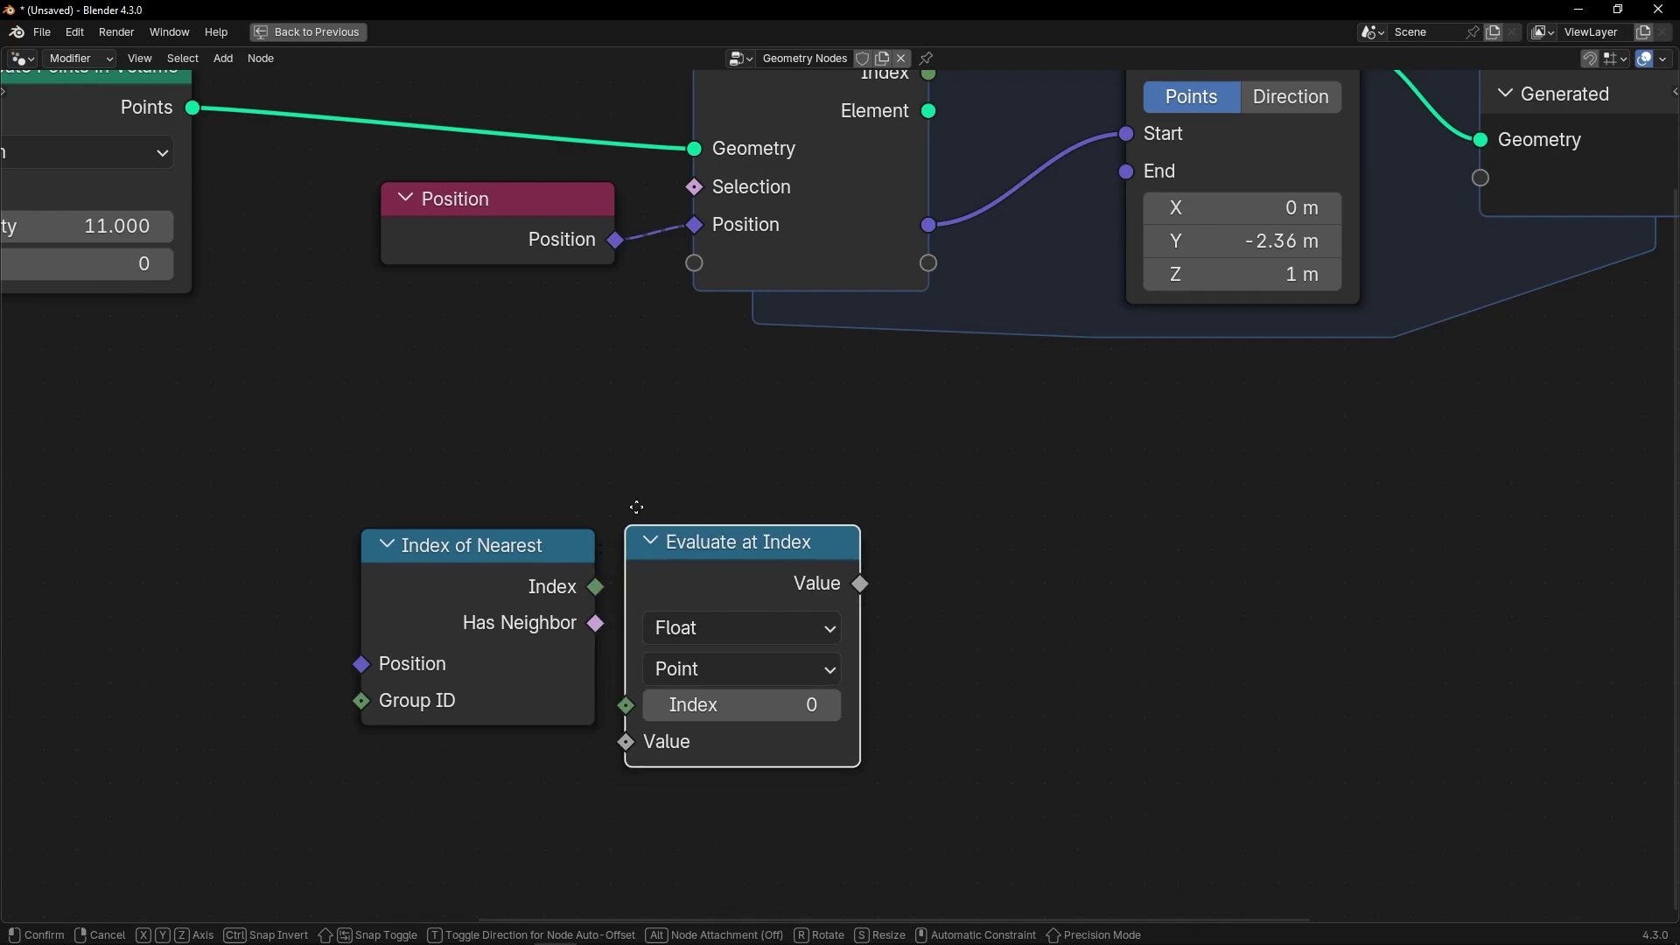
click(680, 444)
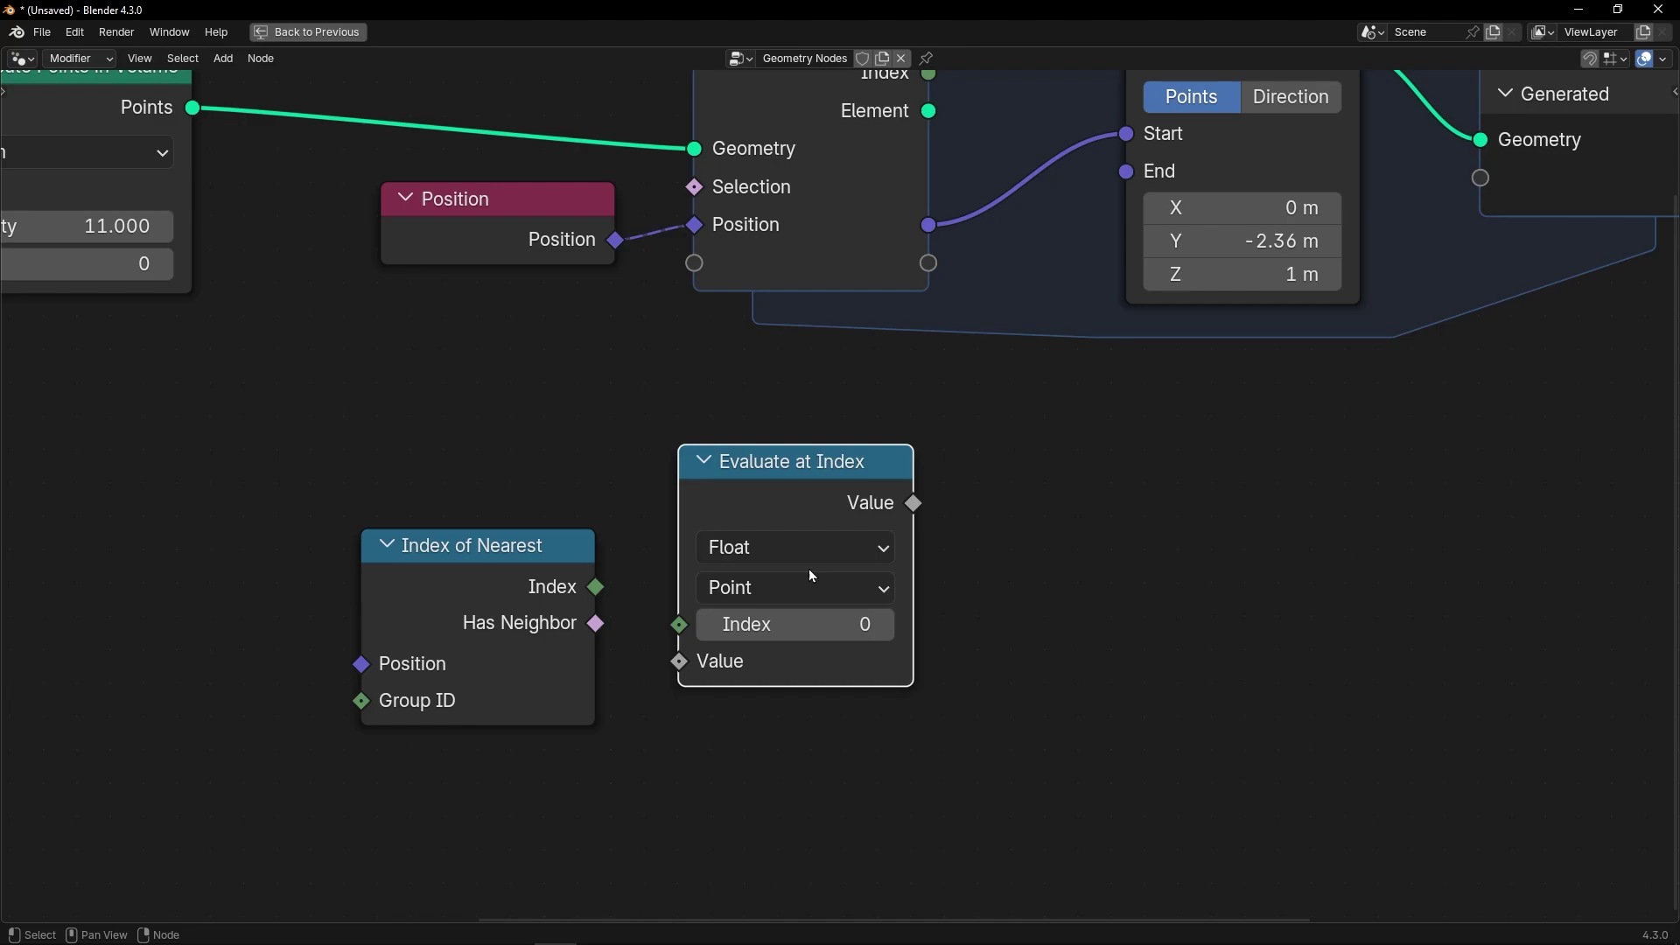
drag(594, 585, 630, 562)
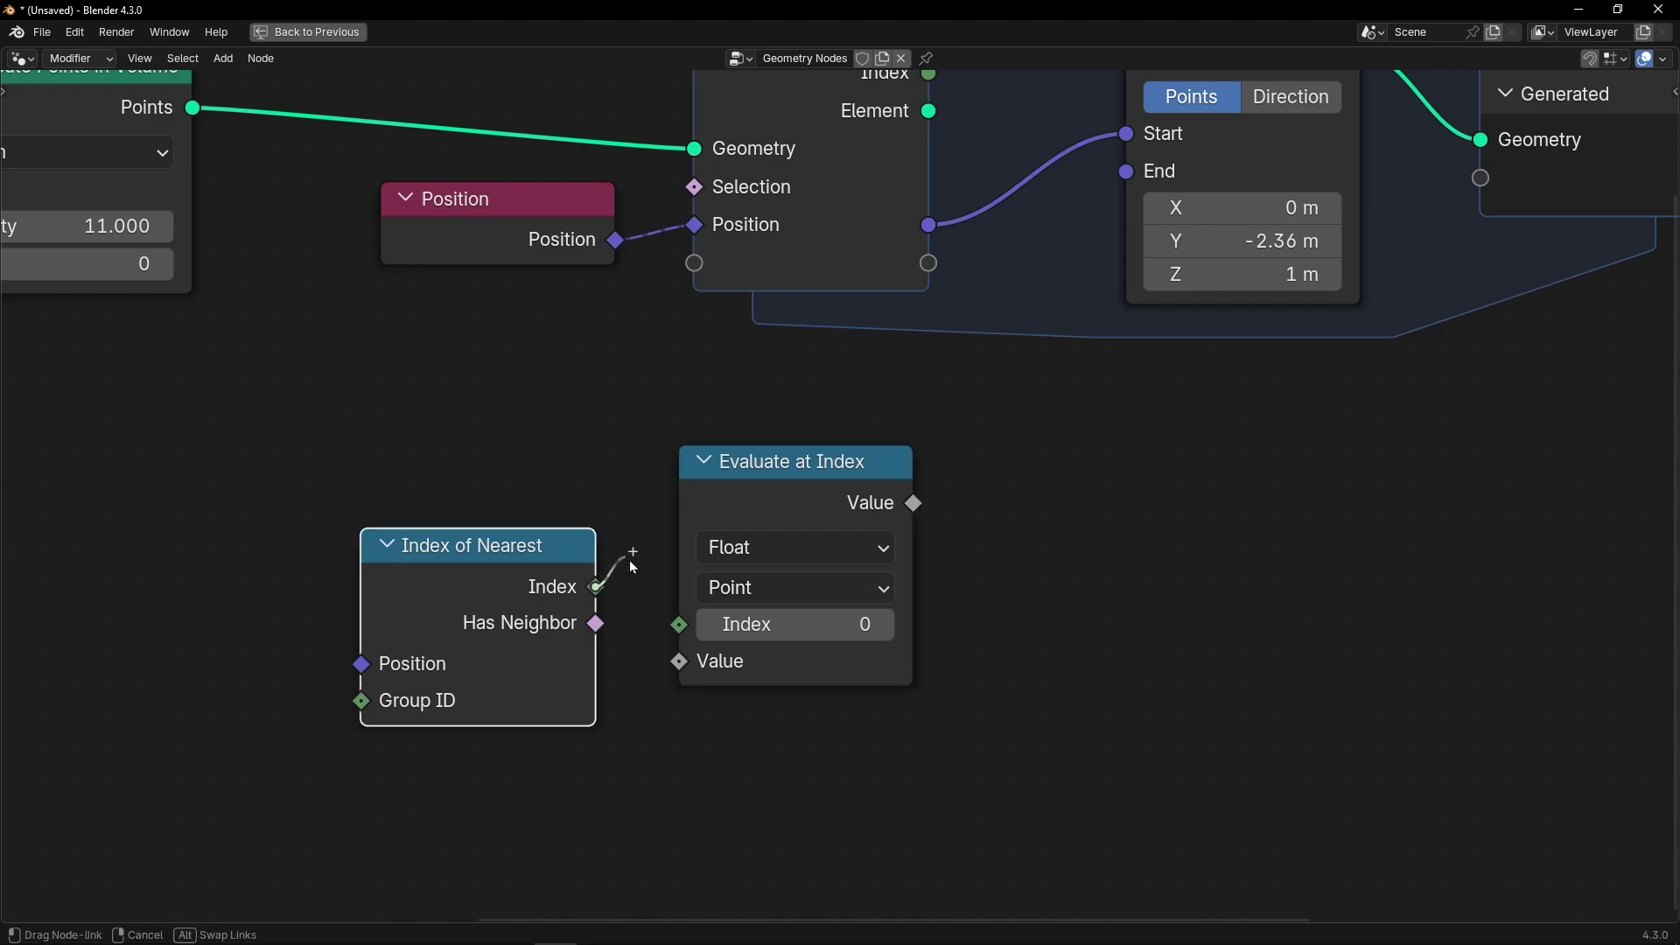
drag(692, 628, 680, 624)
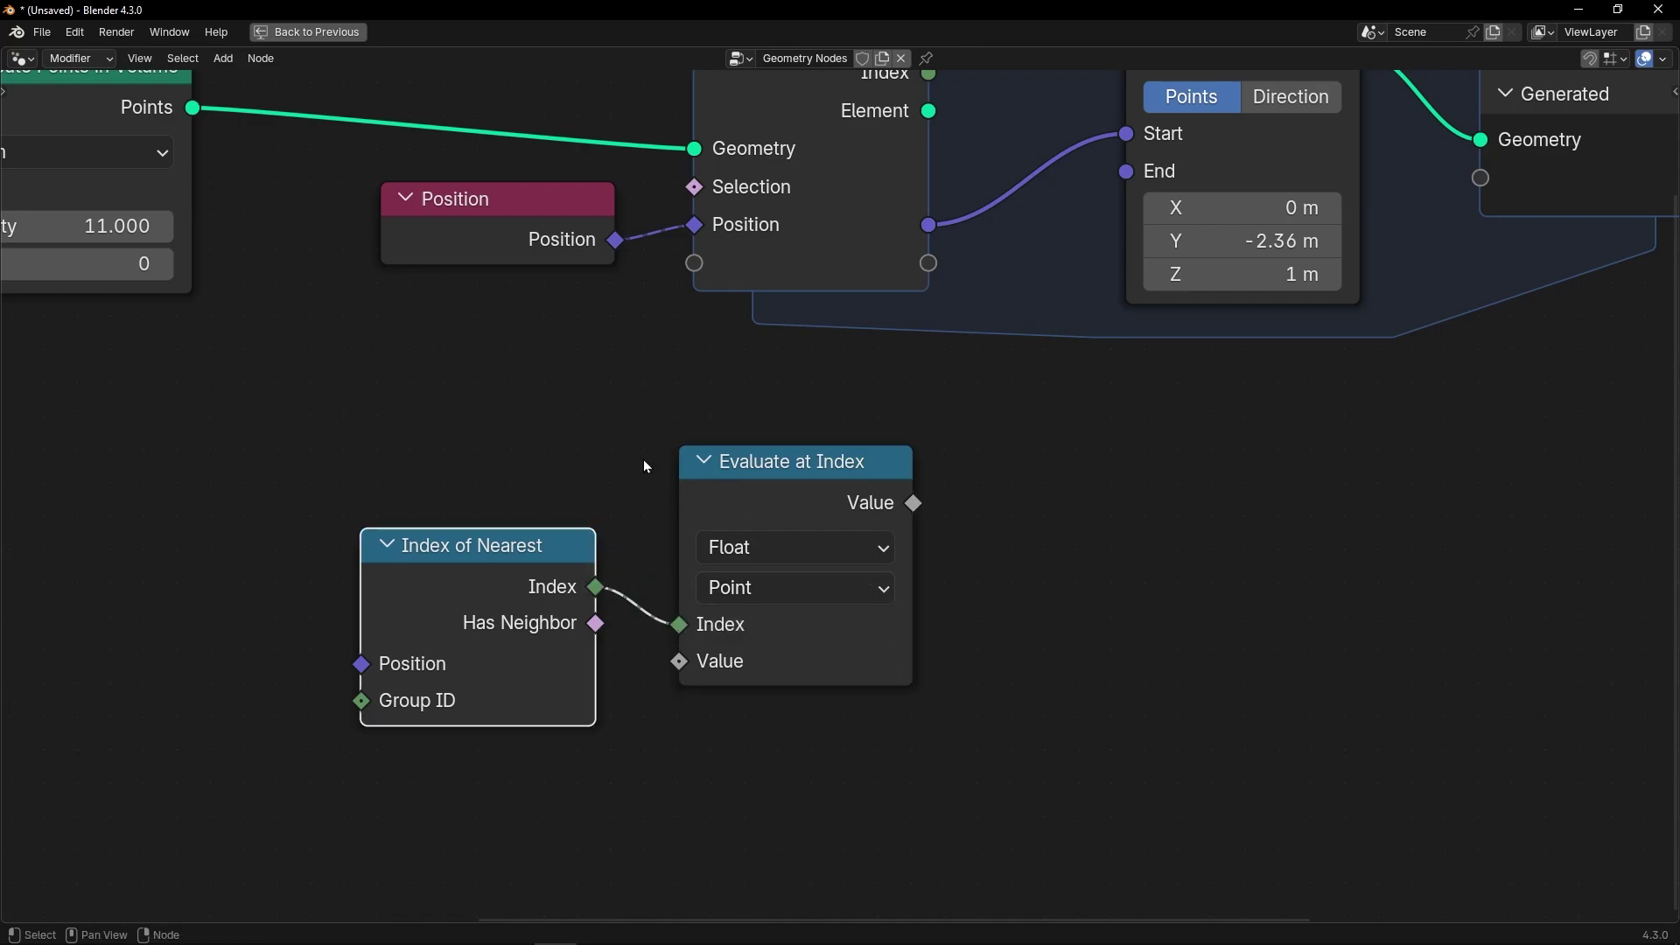
- Set Evaluate at Index's data type to Vector and feed its Value input from a new Position node
click(766, 552)
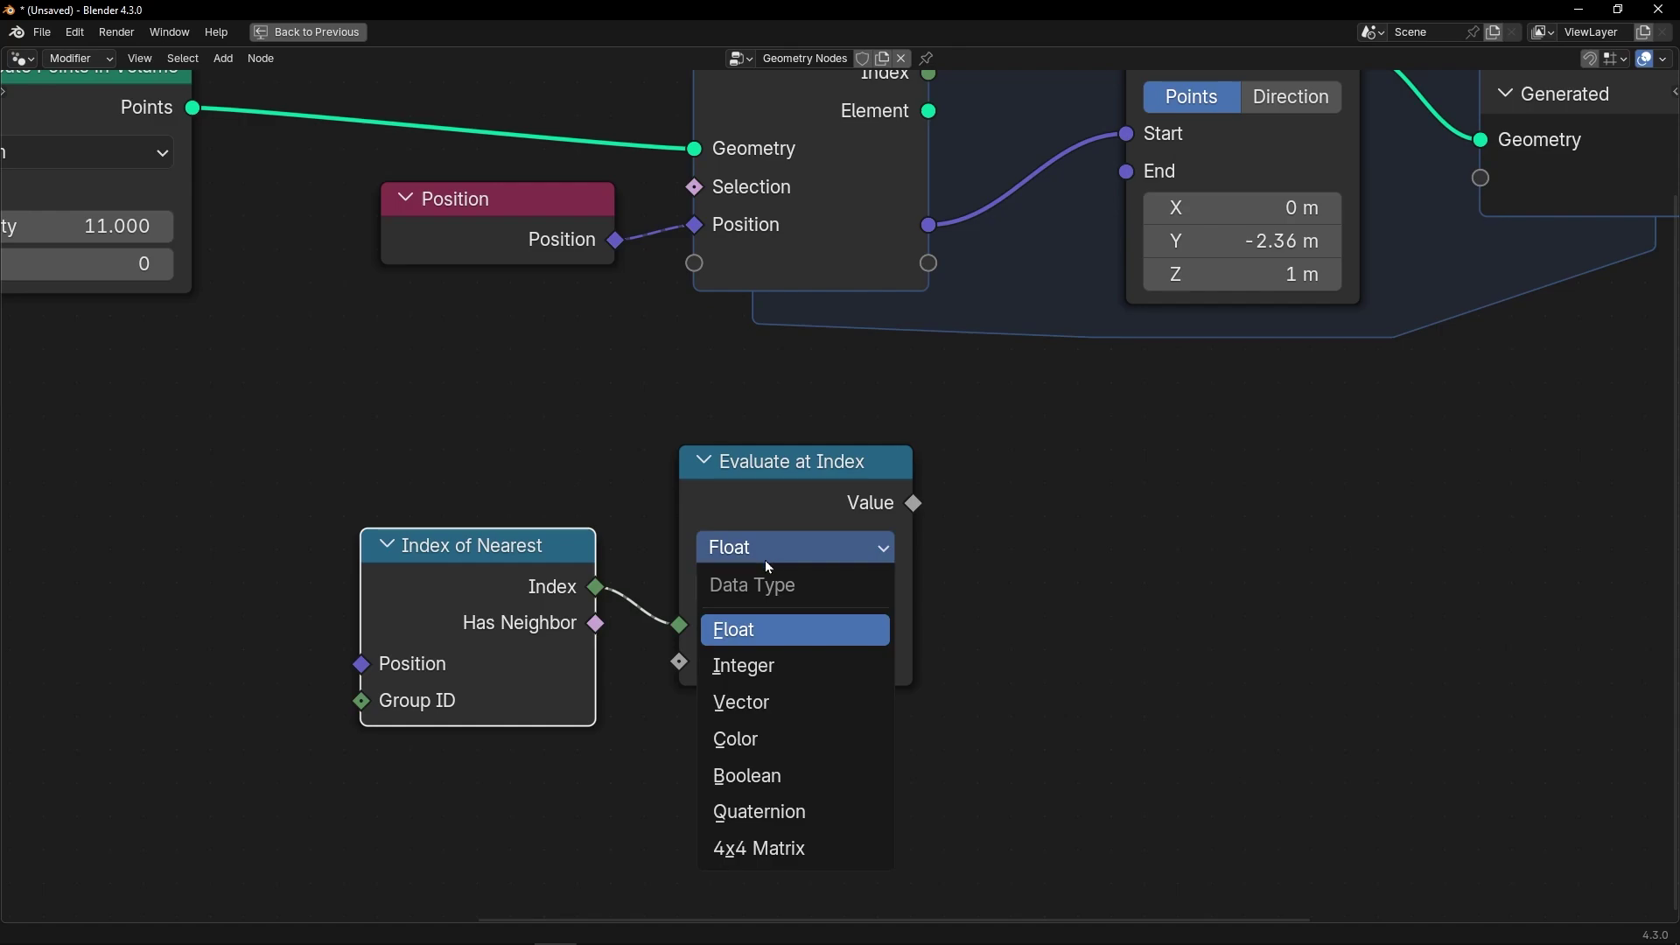
click(742, 702)
drag(528, 567, 466, 497)
drag(679, 661, 567, 709)
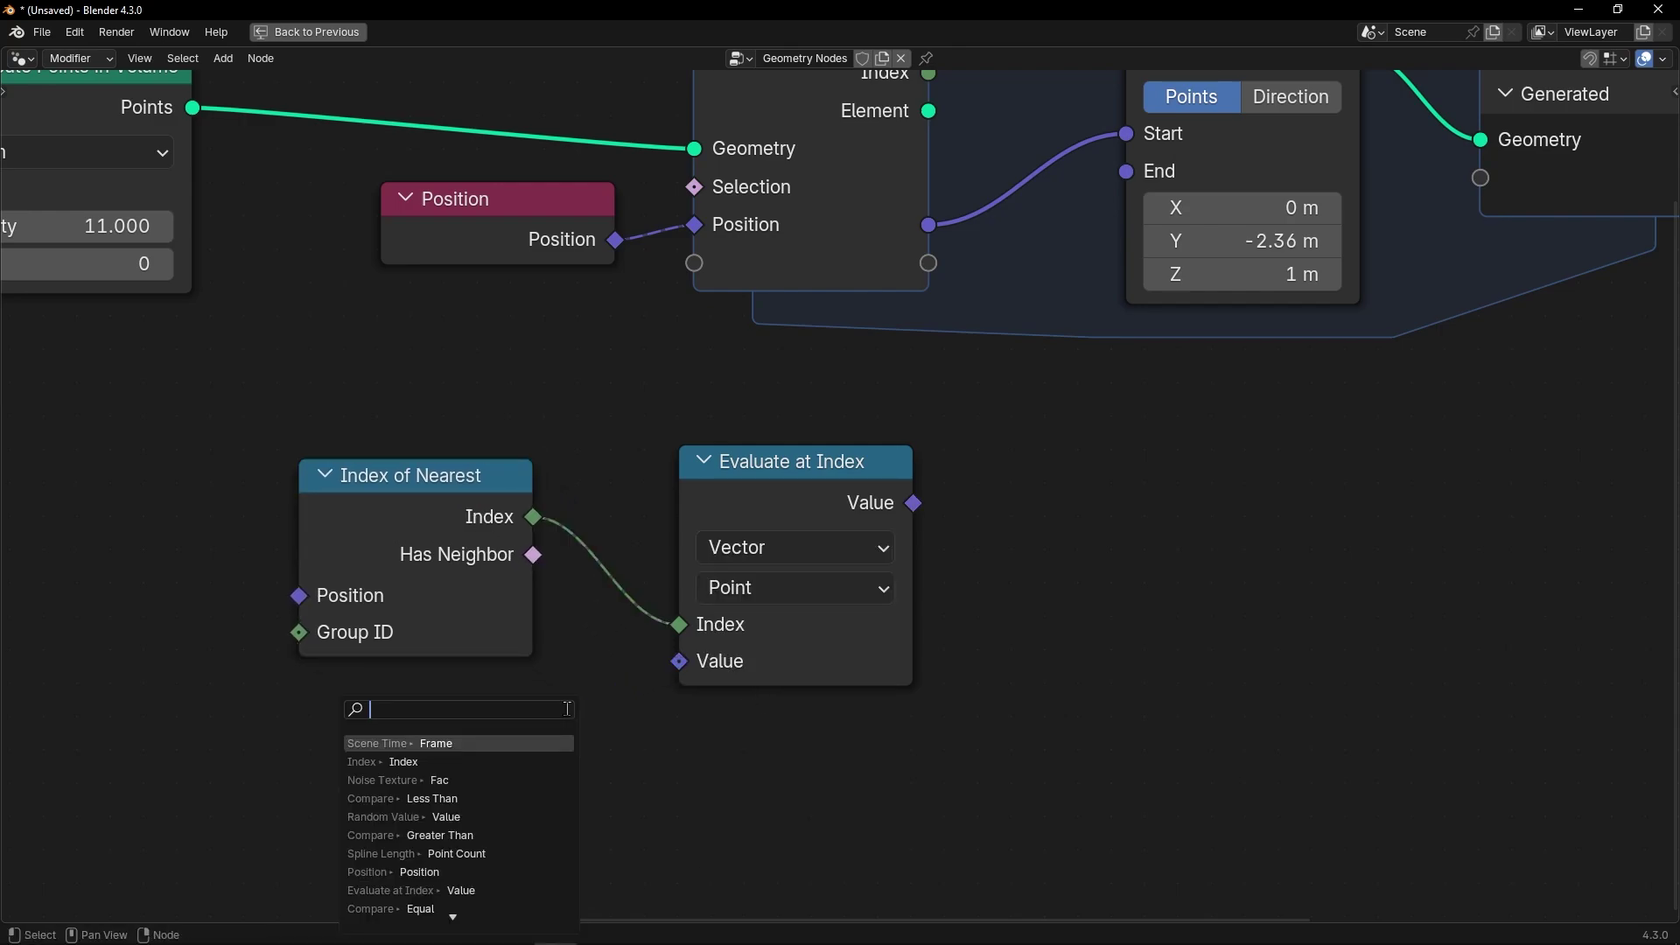
text(pos)
key(Return)
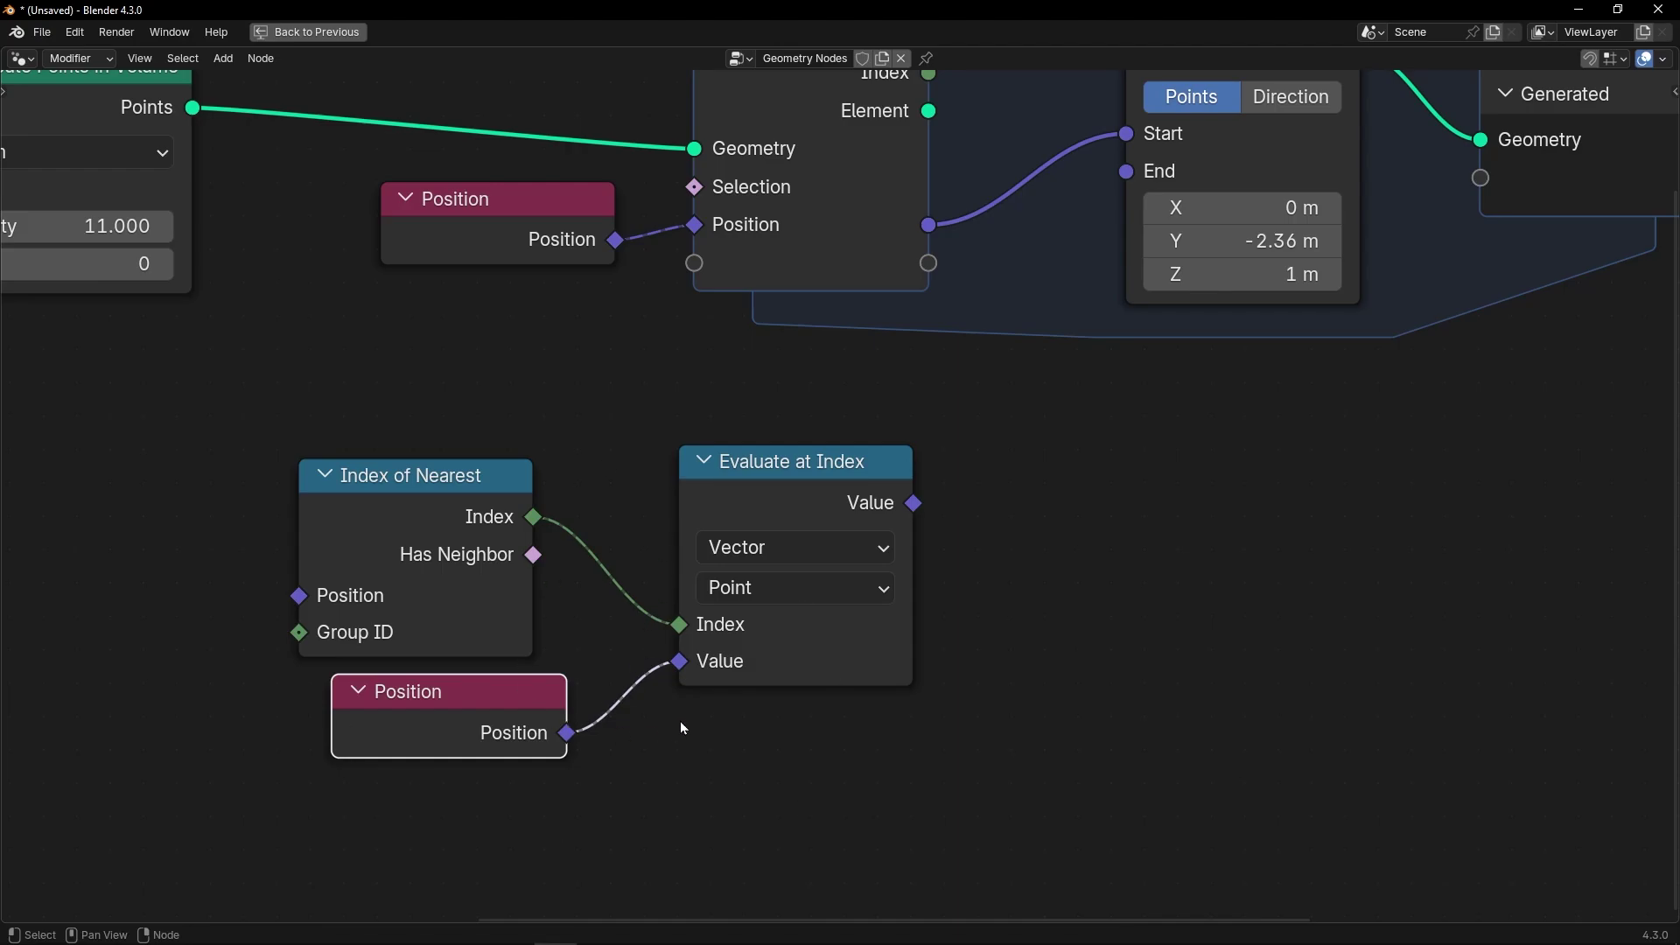
- Arrange Index of Nearest and the new Position node one above the other, close to Evaluate at Index
mouse_move(770, 479)
mouse_down()
mouse_move(787, 482)
mouse_move(751, 484)
mouse_up()
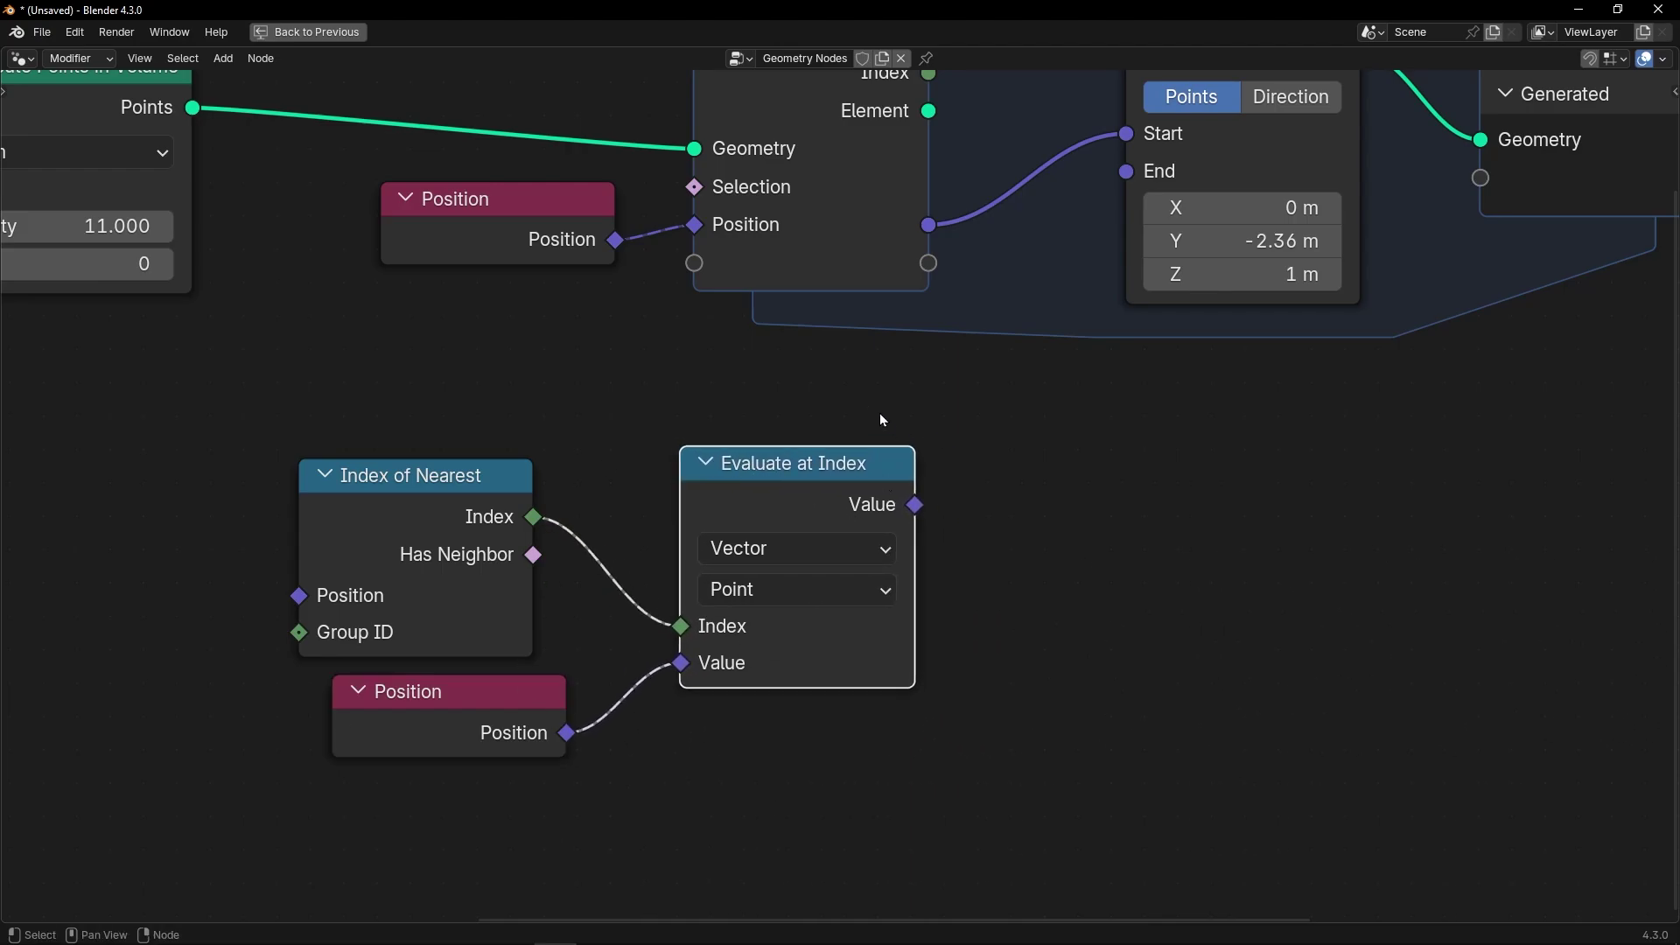
scroll(779, 468, down, 2)
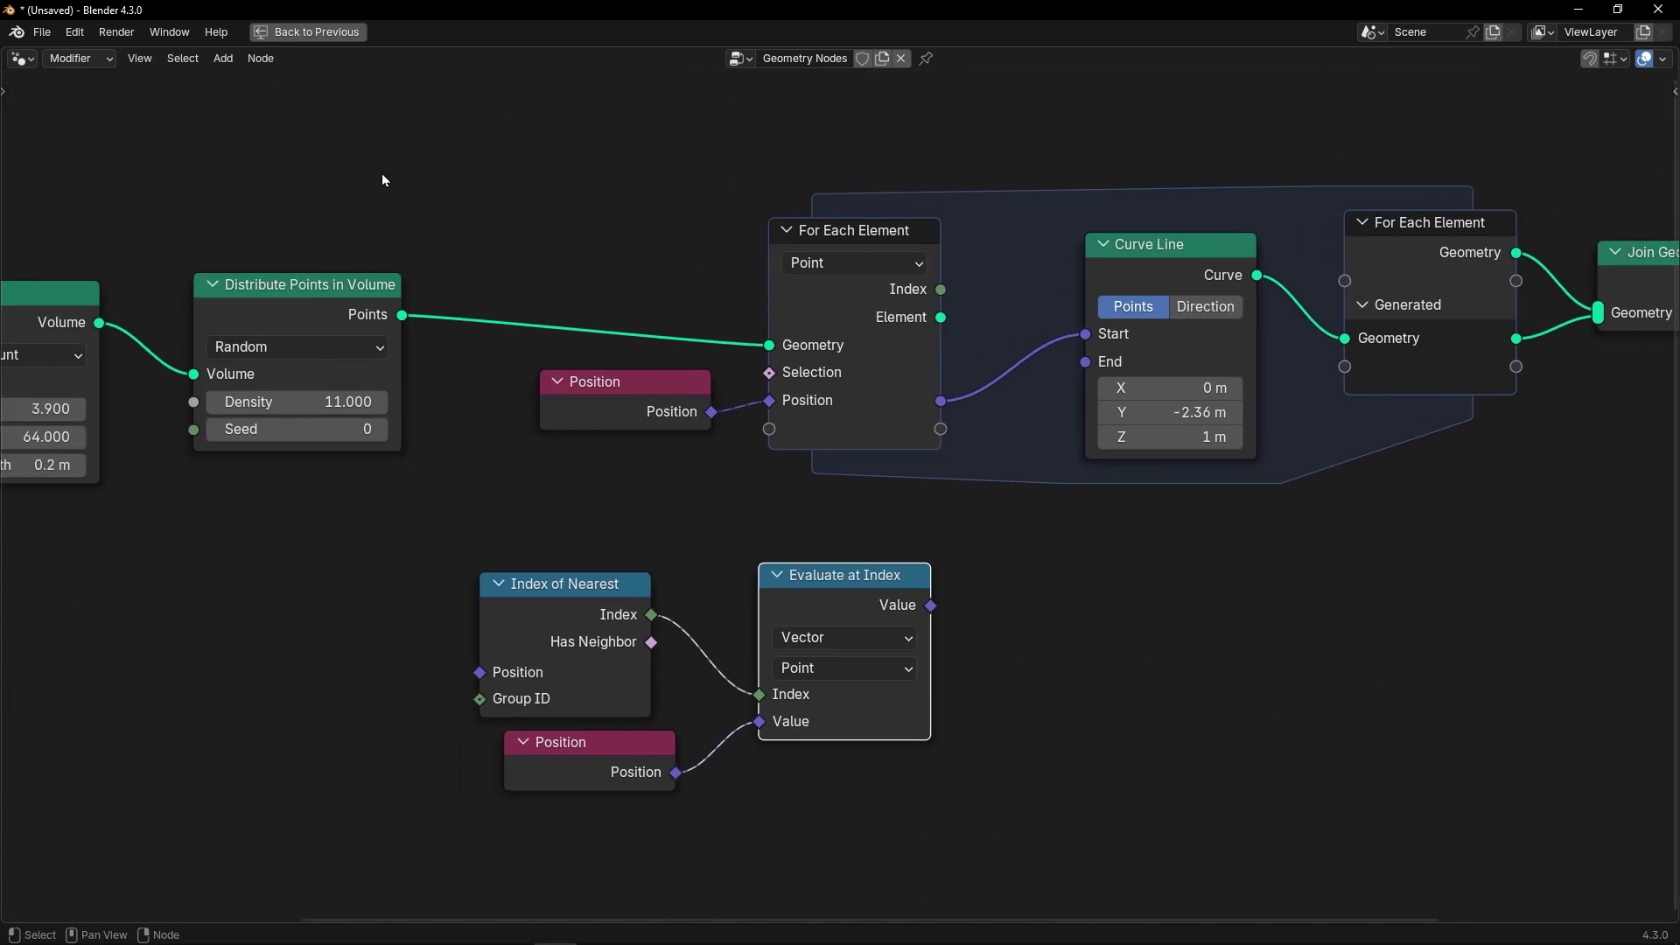
click(644, 604)
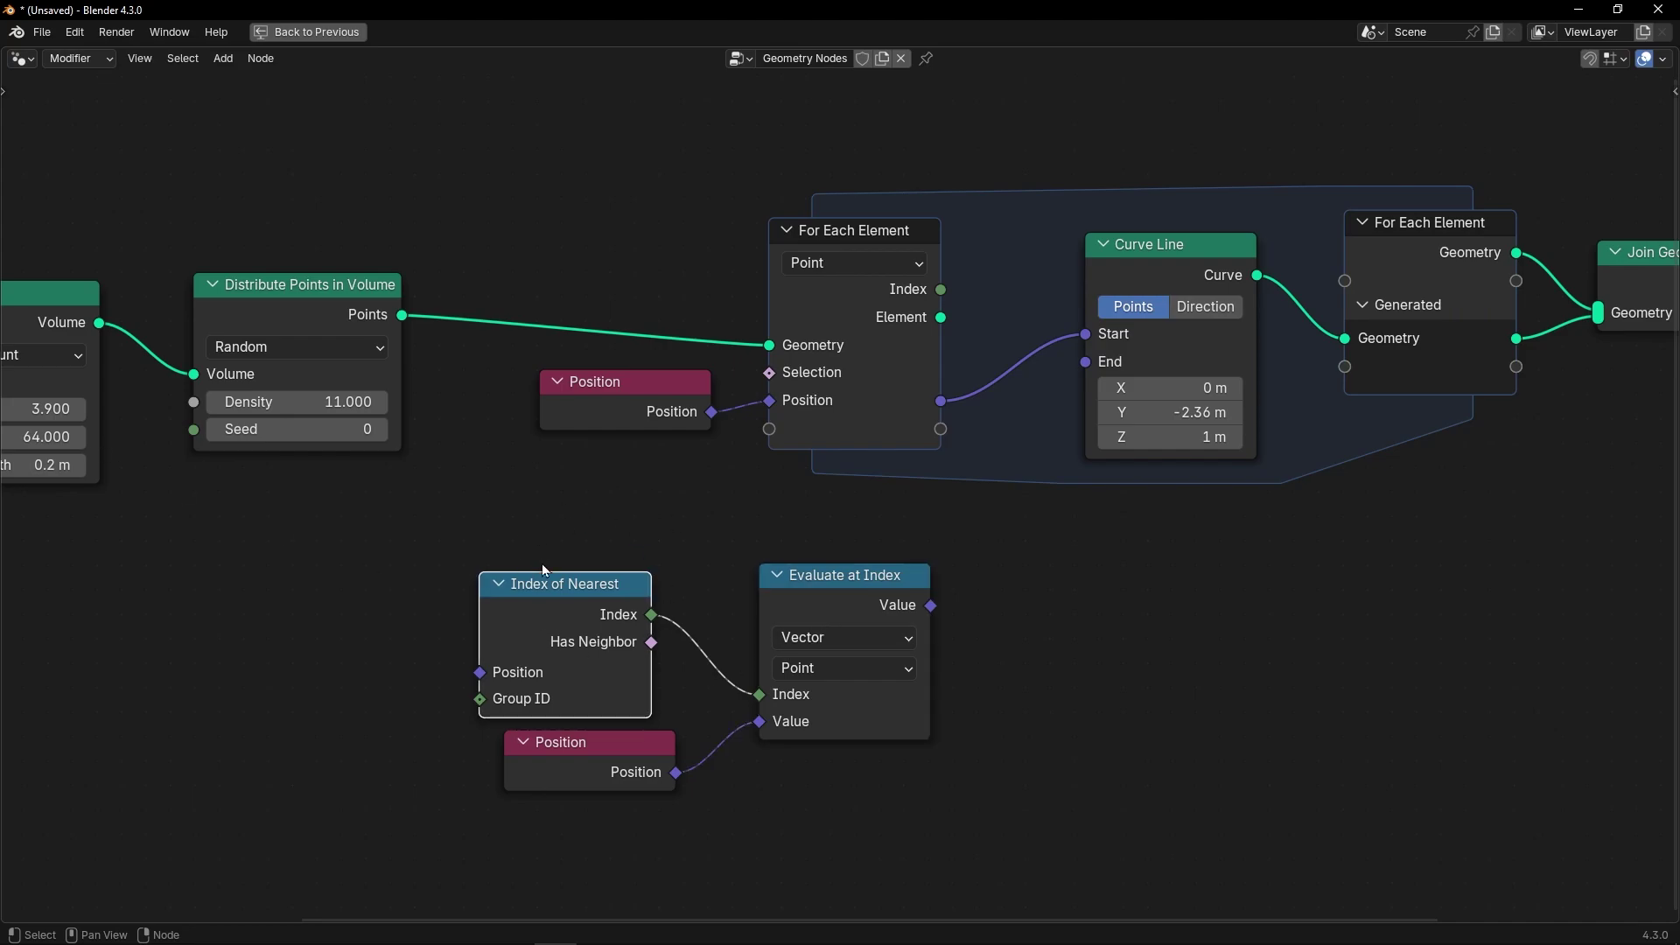
mouse_move(582, 746)
mouse_down()
mouse_move(585, 704)
mouse_move(624, 696)
mouse_move(590, 742)
mouse_up()
click(569, 583)
drag(568, 583, 611, 599)
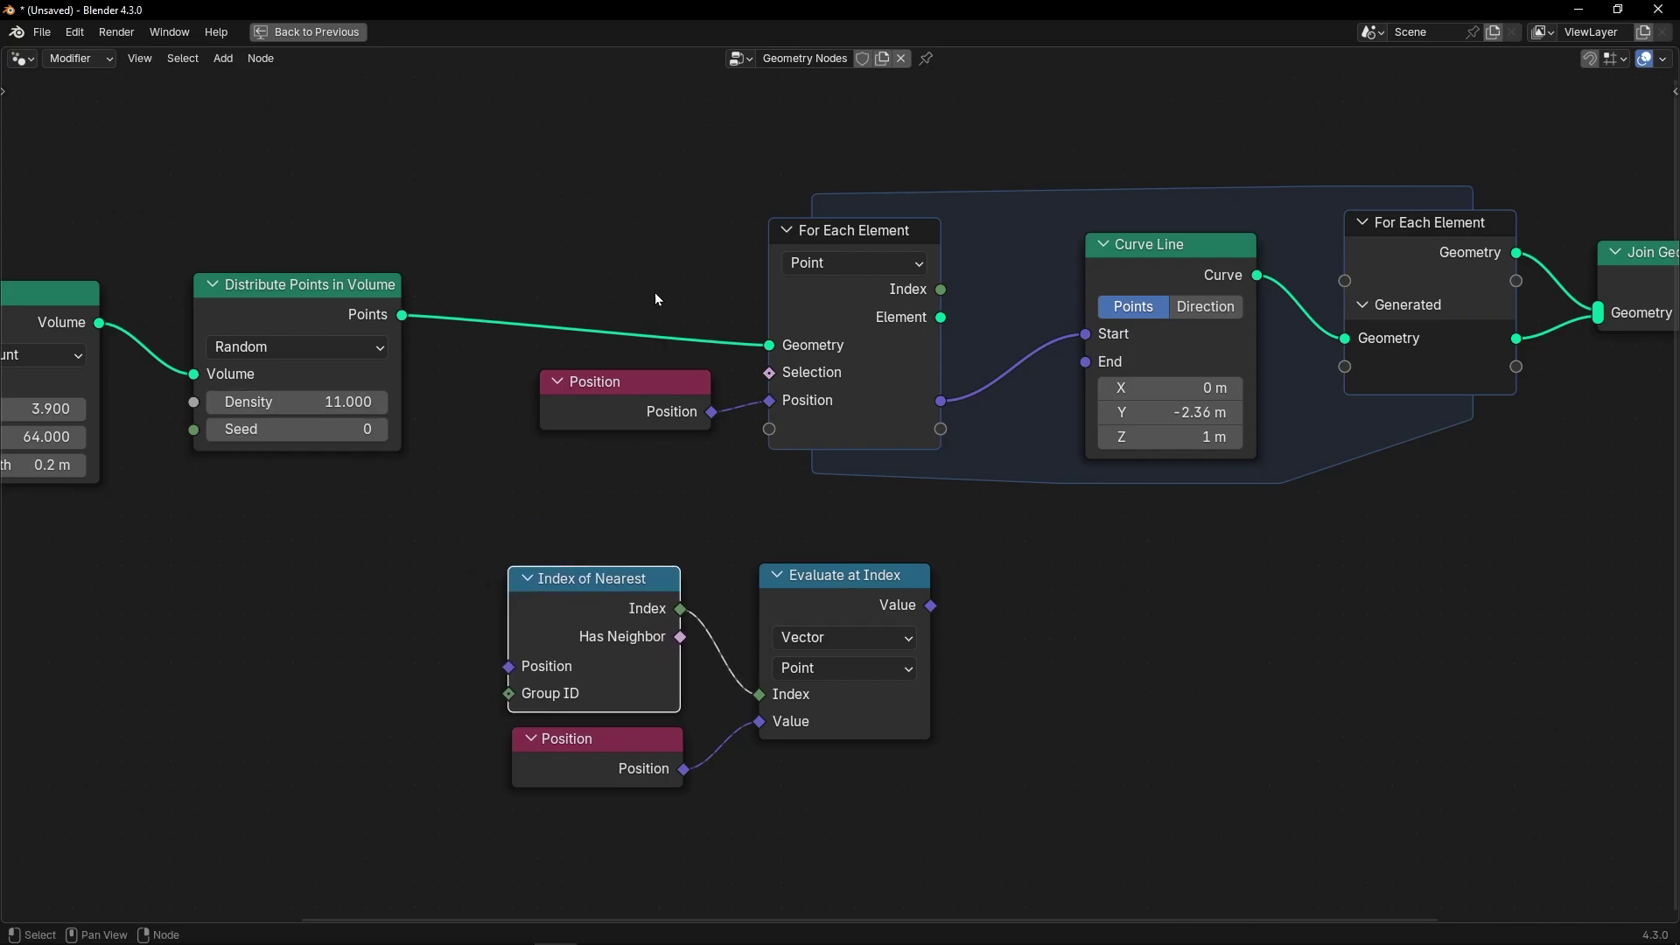
- Frame Index of Nearest, Position and Evaluate at Index together, label the frame "Position of Closest Points" and reposition it
drag(494, 555, 880, 784)
key(ctrl+j)
key(F2)
text(Posi)
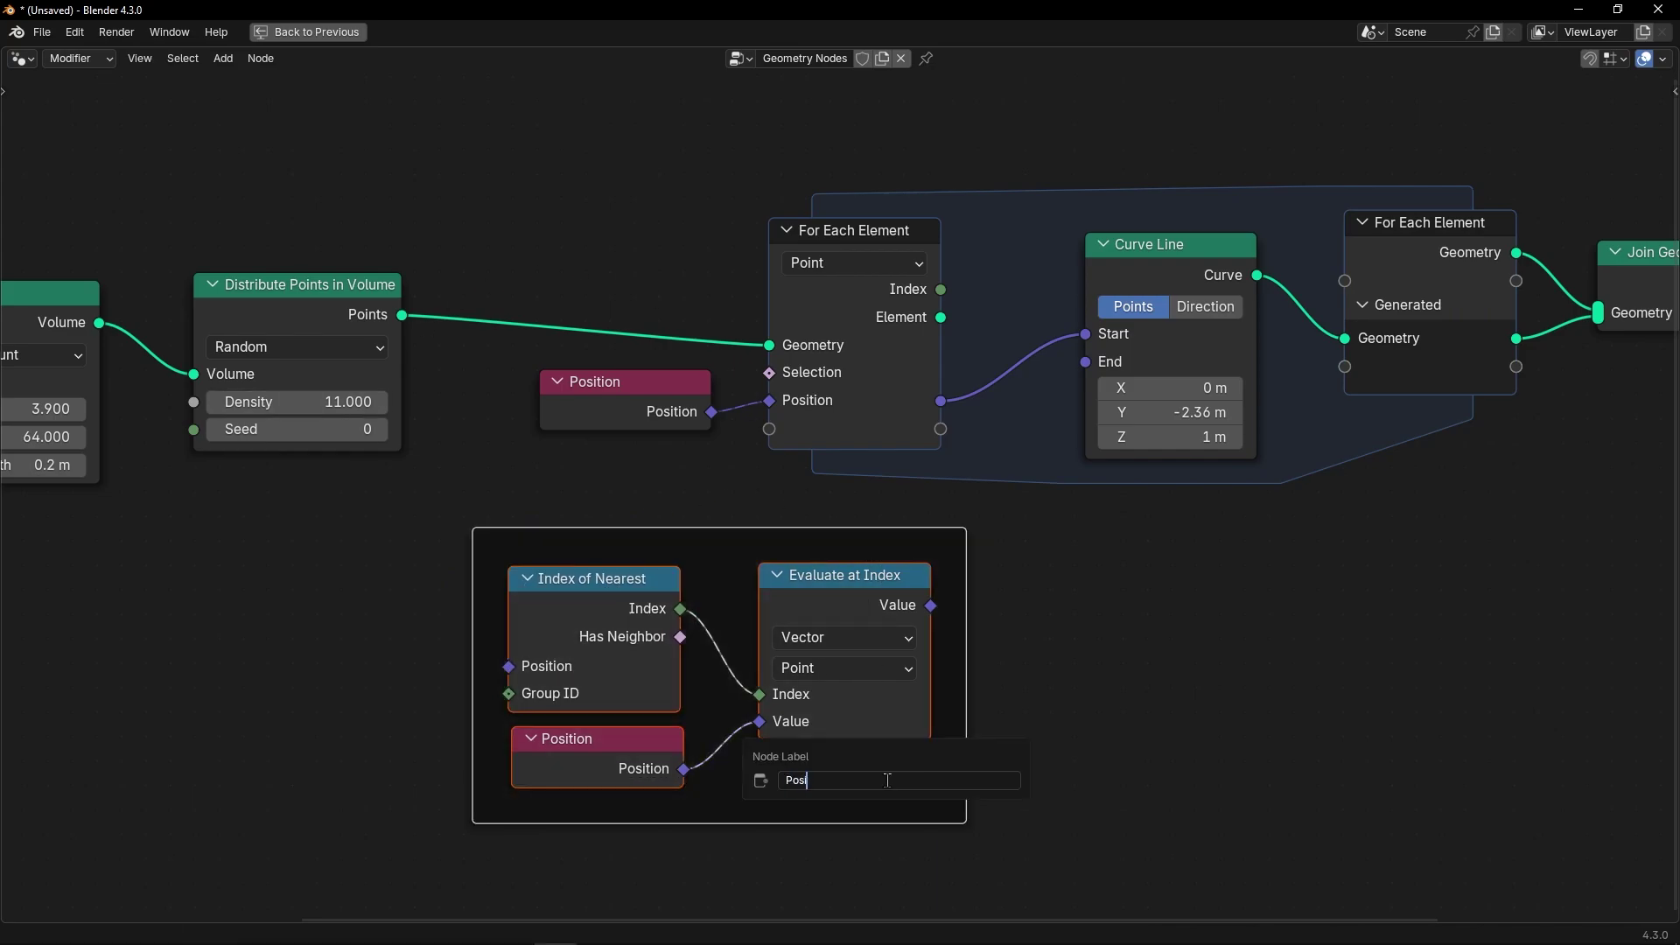
text(tion of Closest Points)
key(Return)
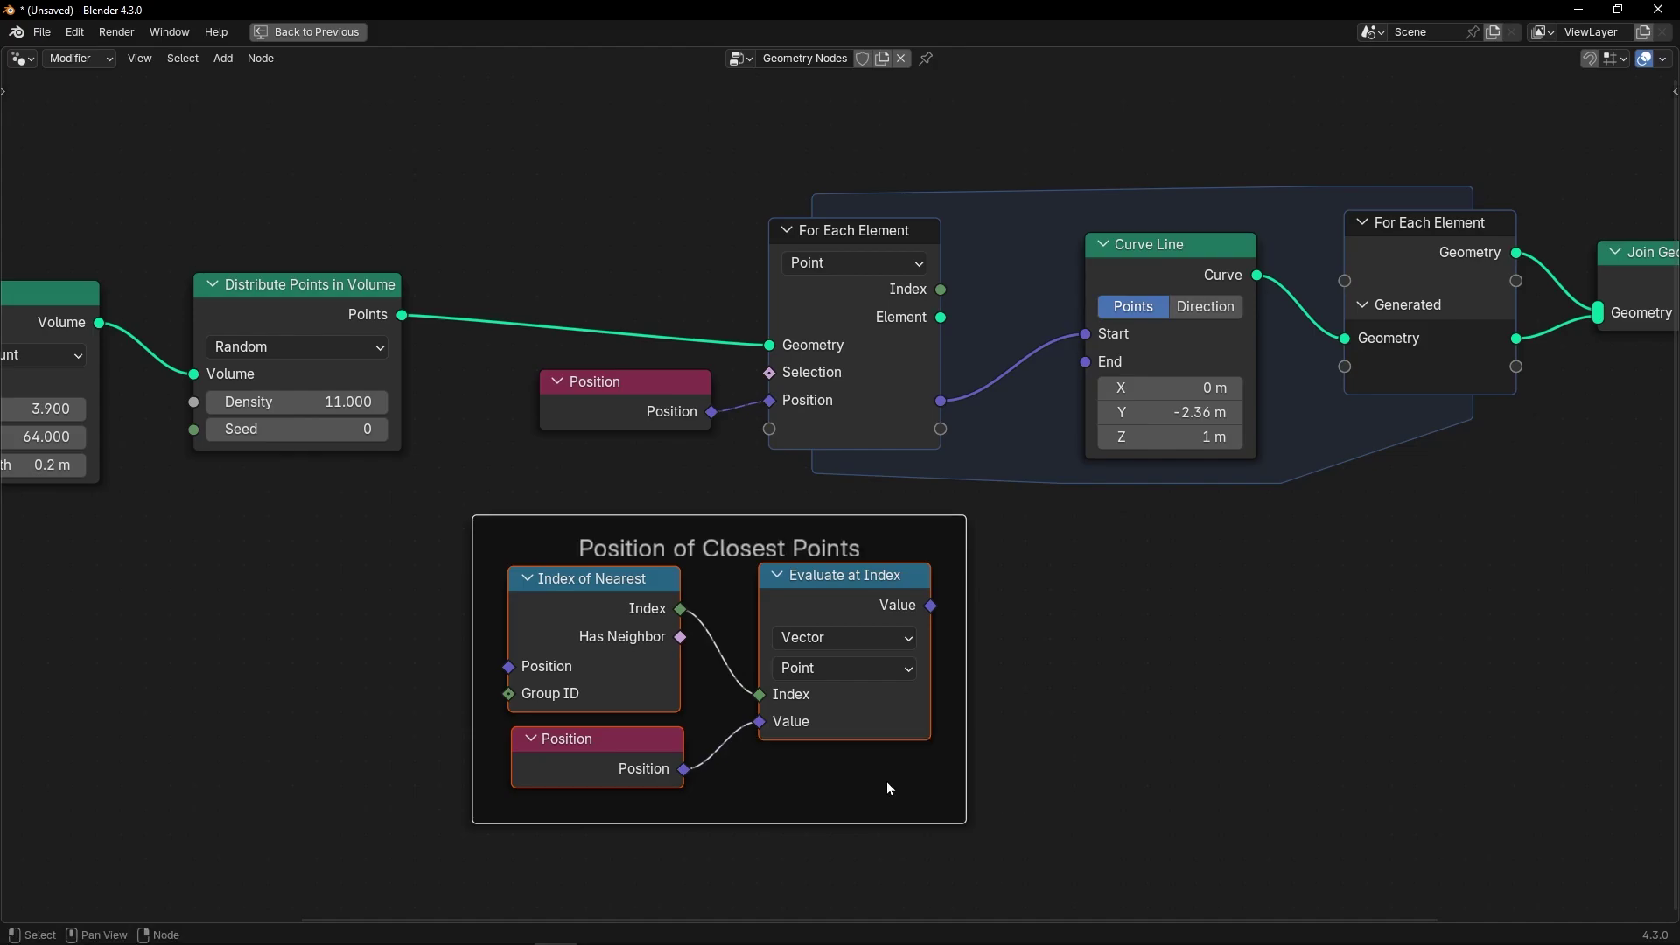
drag(849, 520, 735, 539)
- Restore the split layout with the 3D viewport and set the Curve Line's End X to -3.1 m
scroll(1091, 610, up, 2)
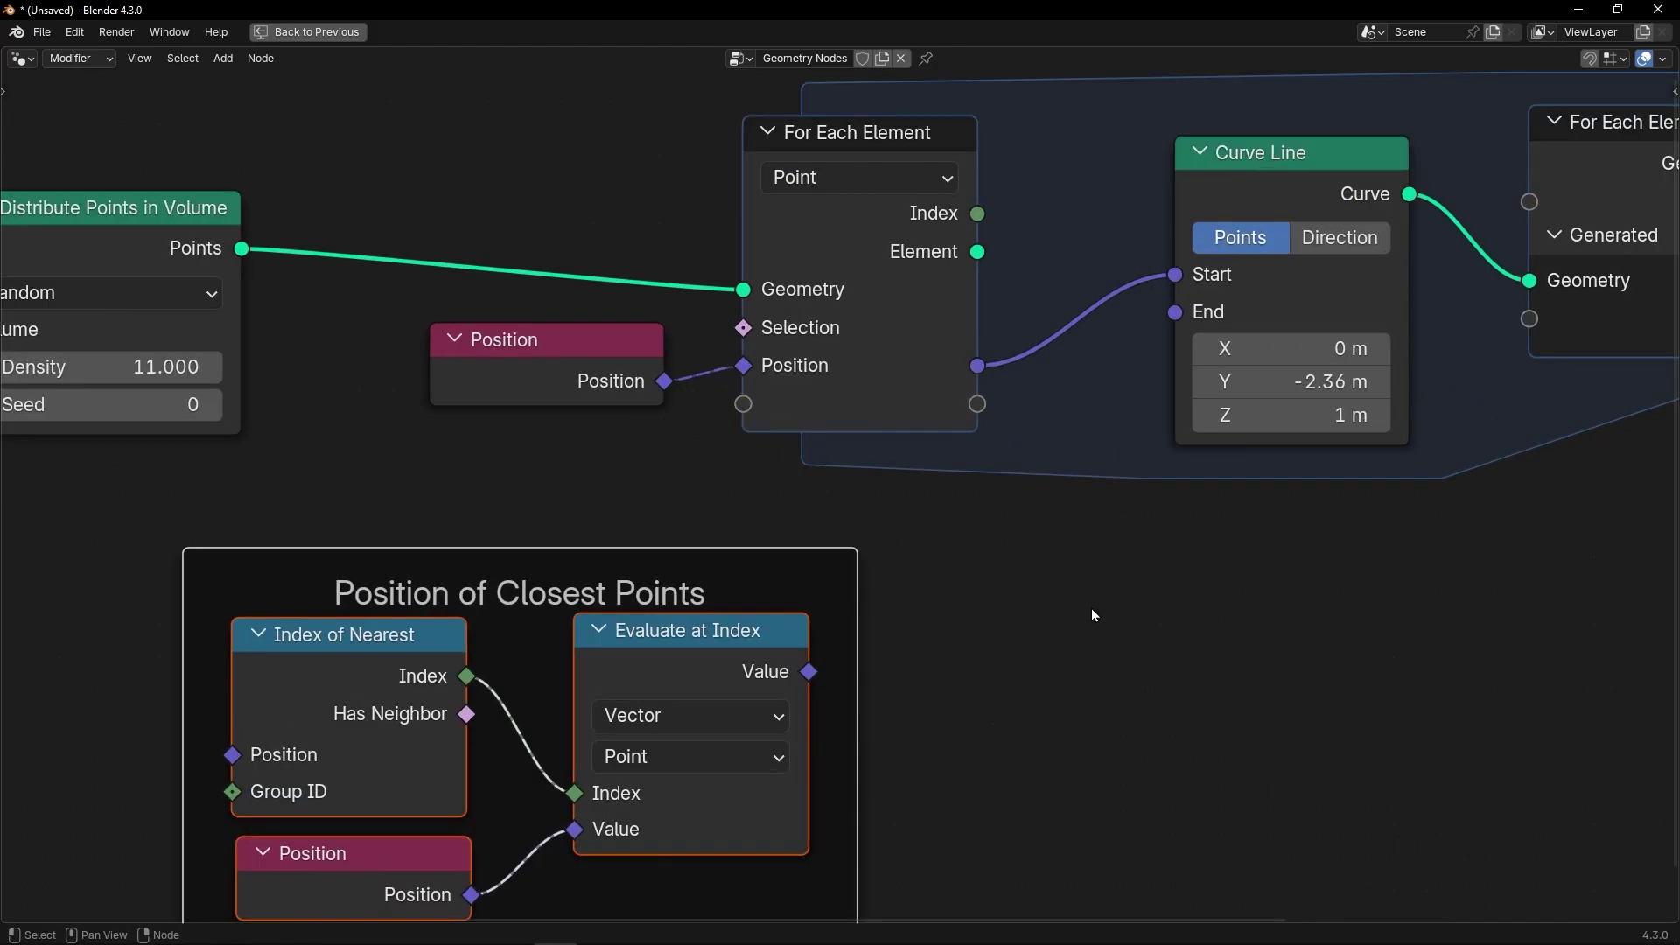
middle_drag(1091, 610, 758, 701)
key(ctrl+space)
scroll(805, 579, down, 3)
drag(874, 631, 790, 694)
middle_drag(790, 695, 799, 616)
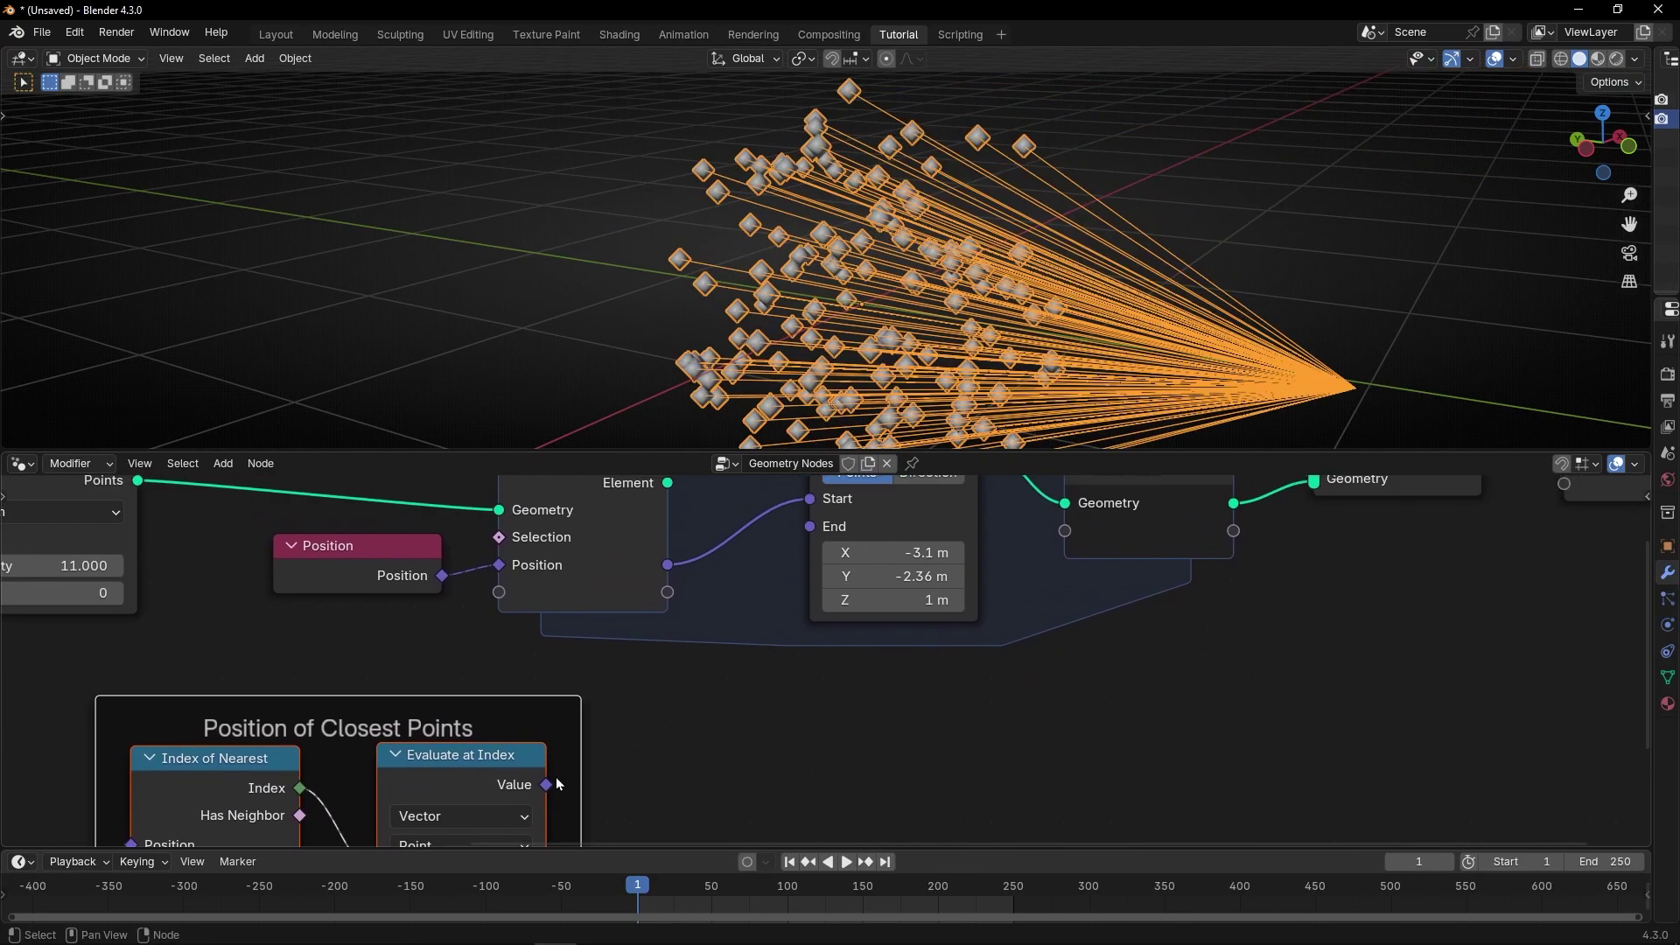
- Try linking Evaluate at Index's Value directly into the Curve Line's End and undo the link
drag(547, 785, 810, 526)
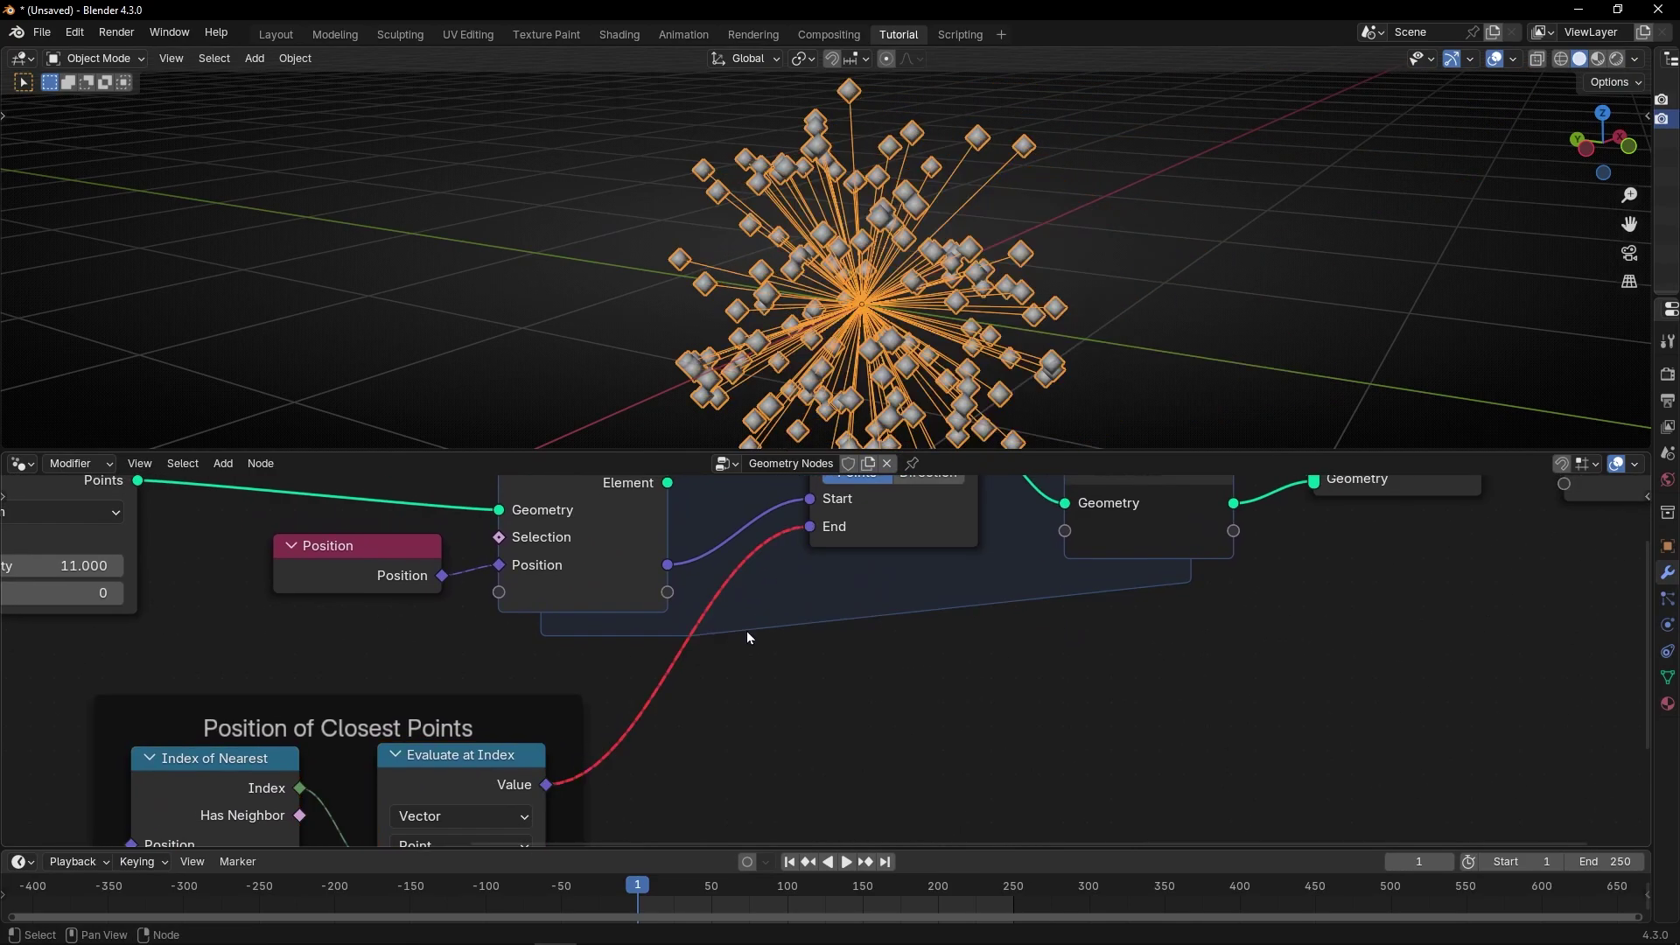
key(ctrl+z)
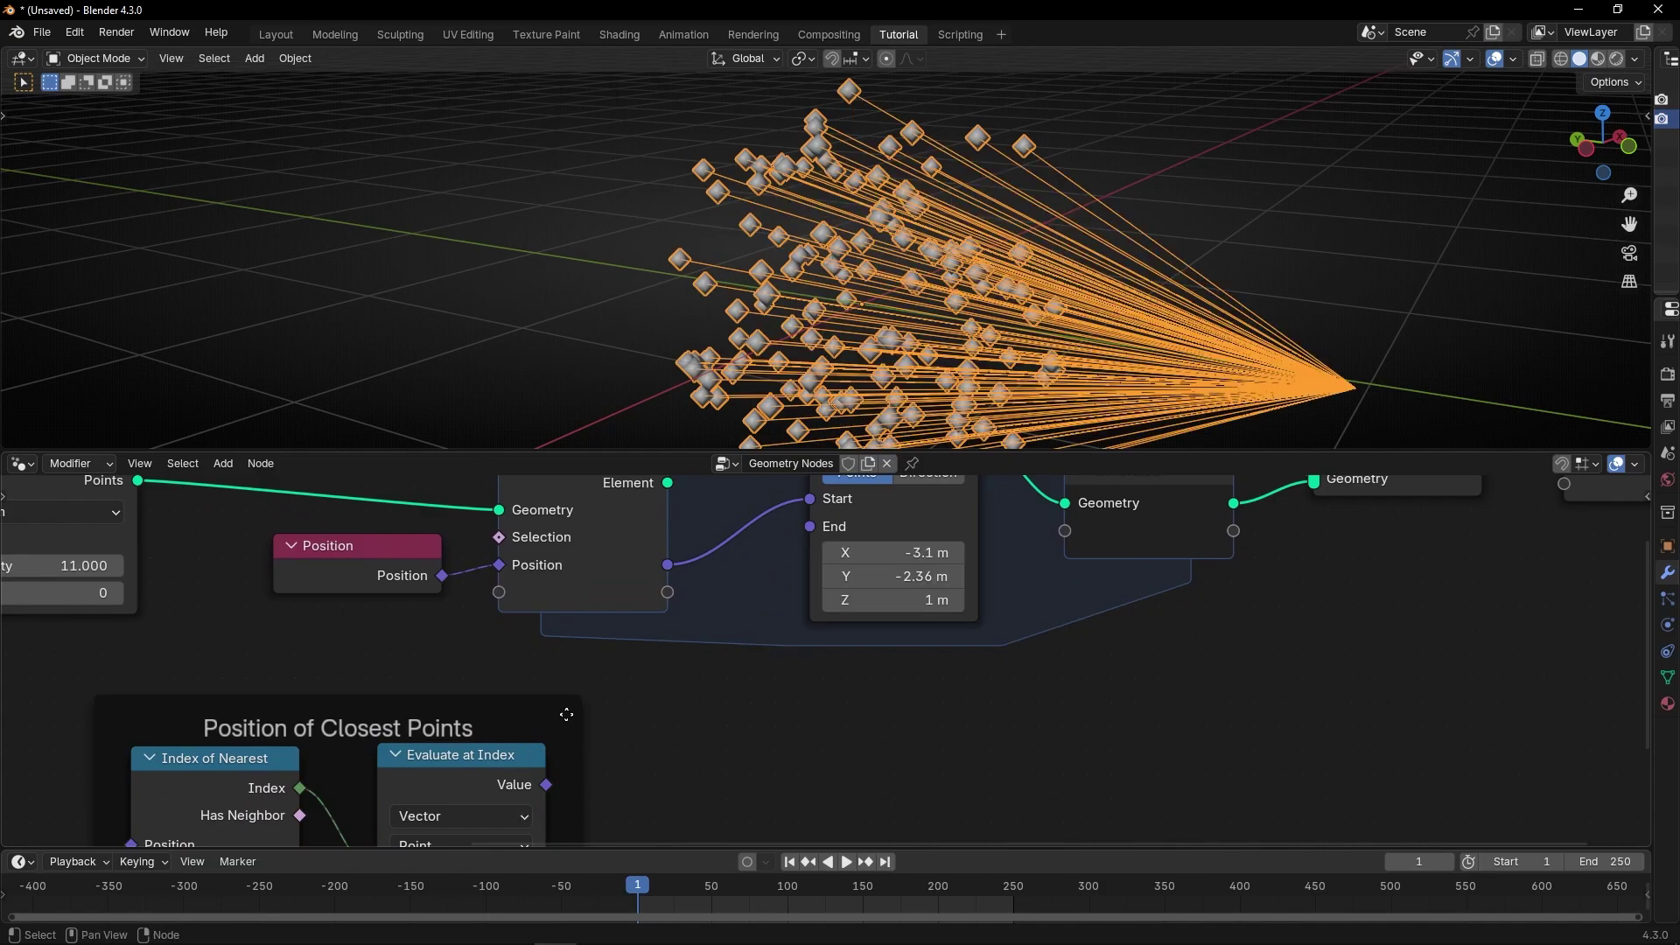
- Link Evaluate at Index's Value into the For Each Element zone as a new input and move the frame clear of the zone
middle_drag(525, 704, 675, 650)
drag(675, 720, 631, 543)
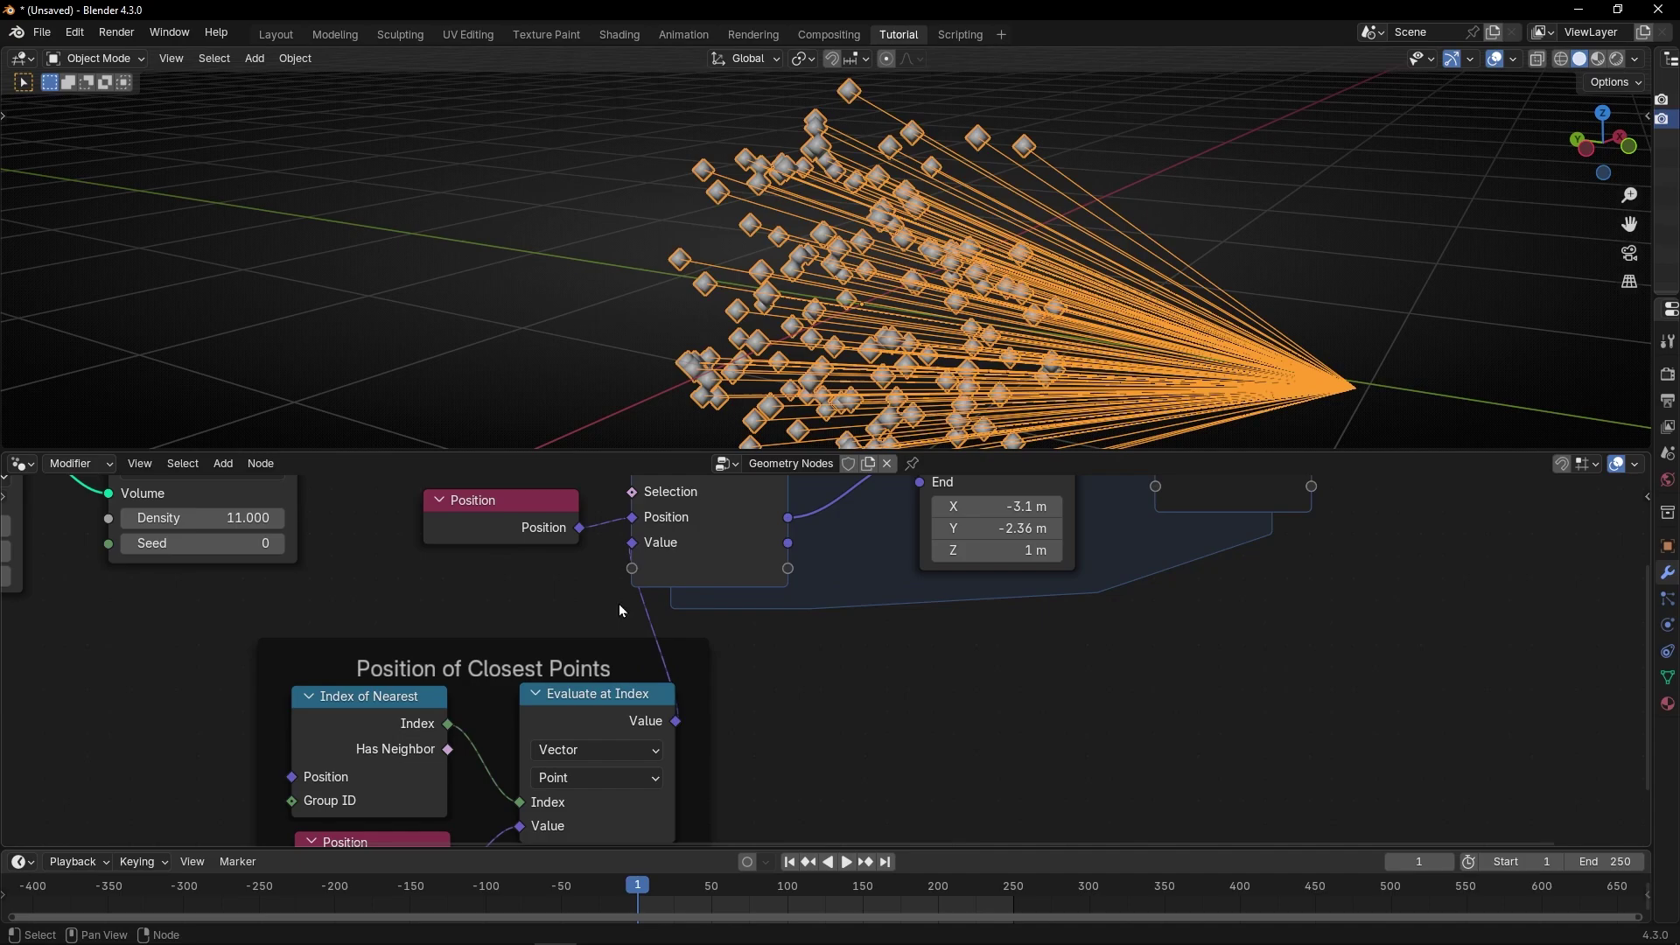
drag(620, 648, 540, 597)
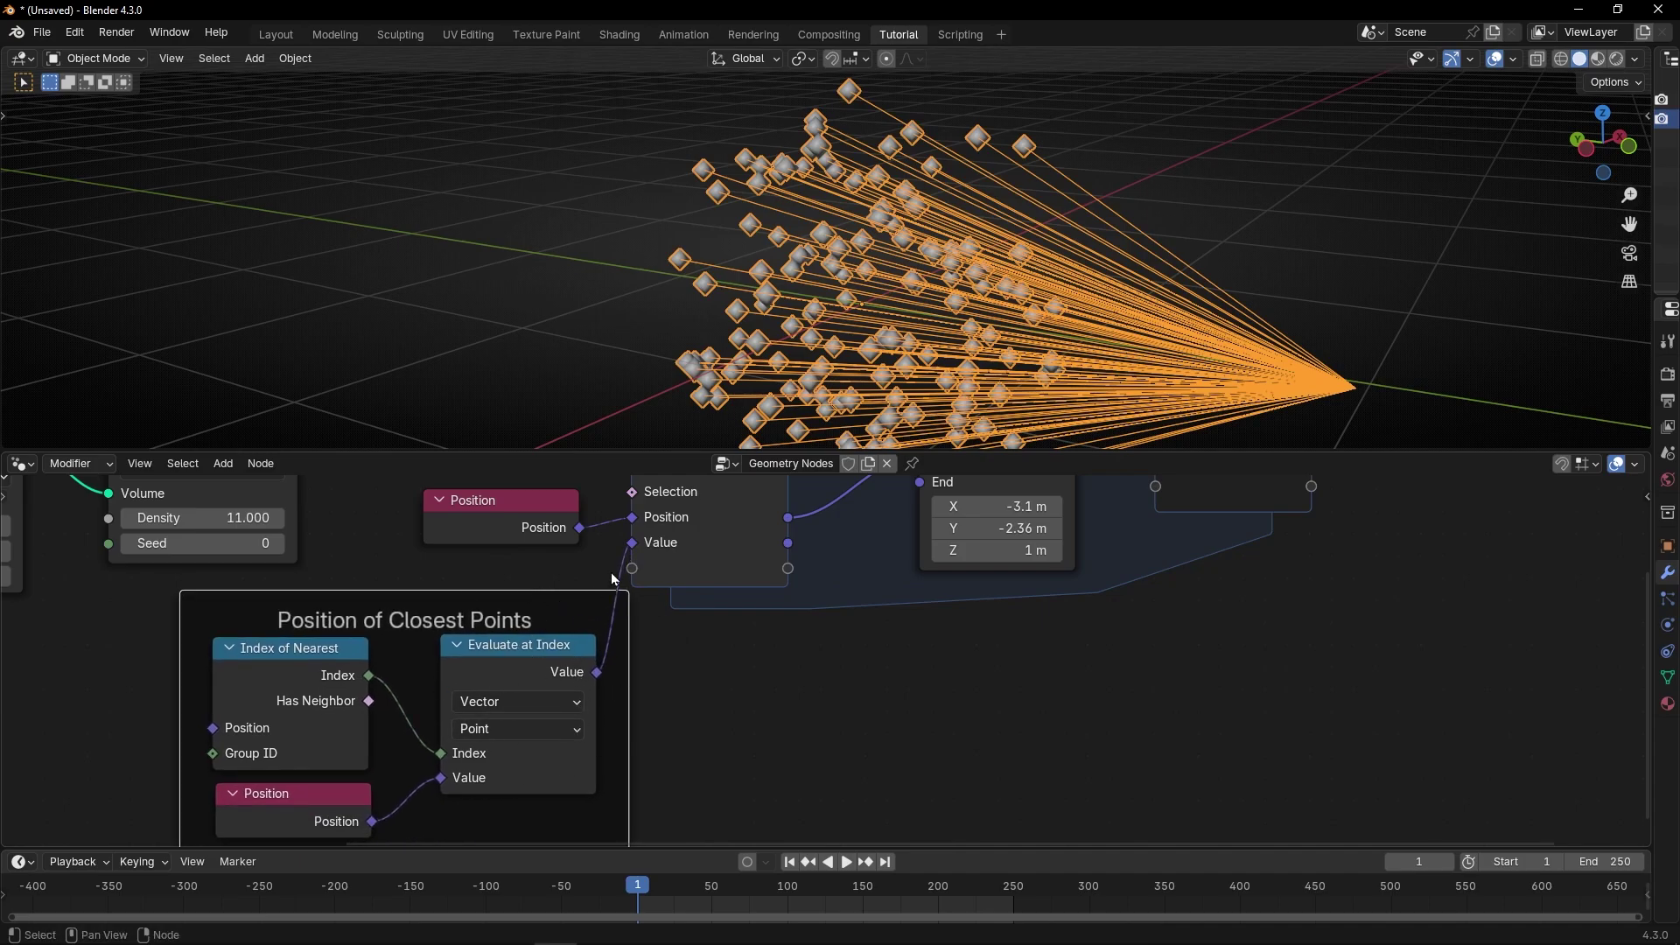
- Link the zone's inner Value output to the Curve Line's End input
middle_drag(793, 547, 747, 727)
scroll(746, 728, up, 3)
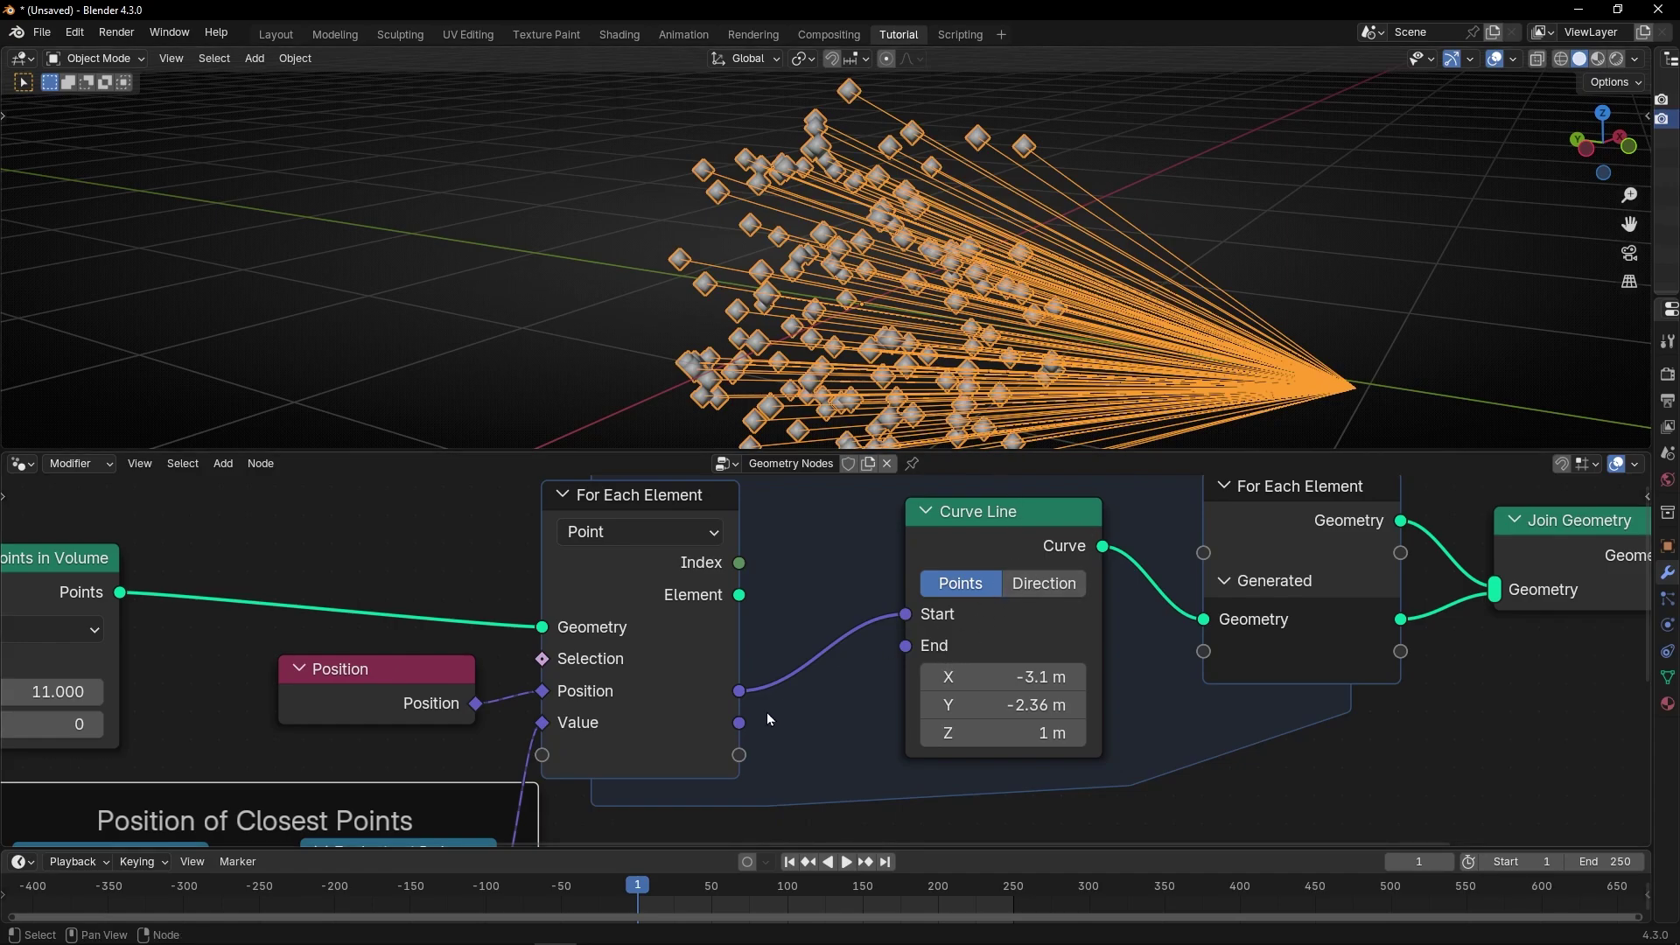
drag(746, 722, 905, 646)
- Examine the lines between neighbouring points and the Curve Line's Start and End connections inside the zone
scroll(937, 401, down, 4)
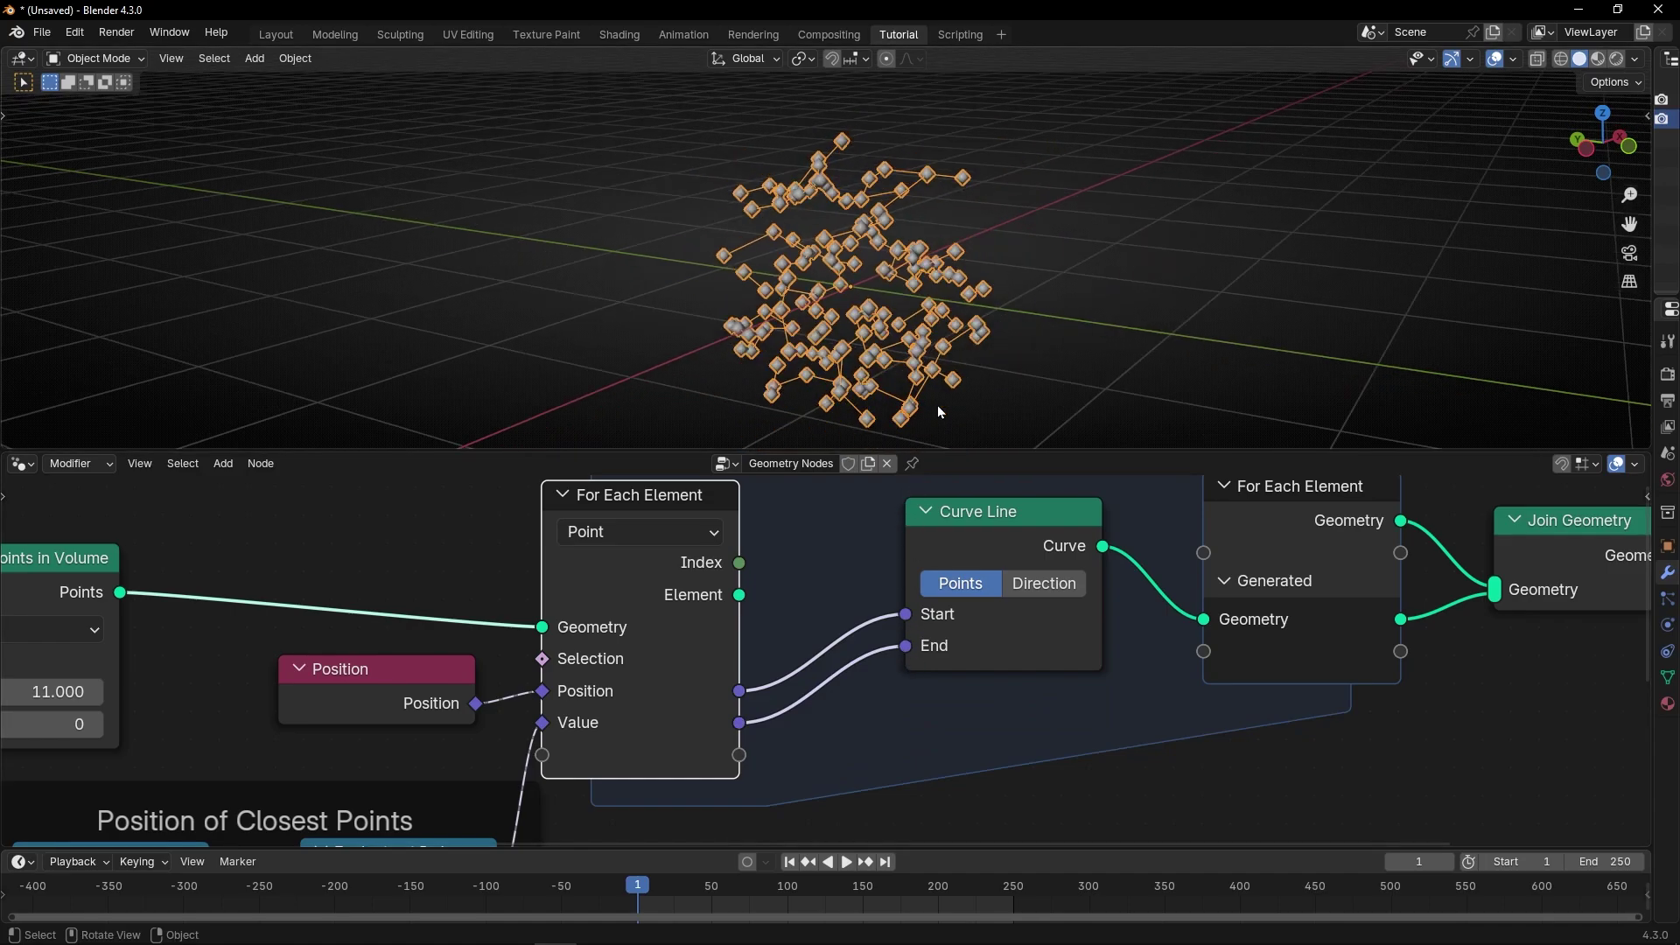
scroll(940, 644, down, 3)
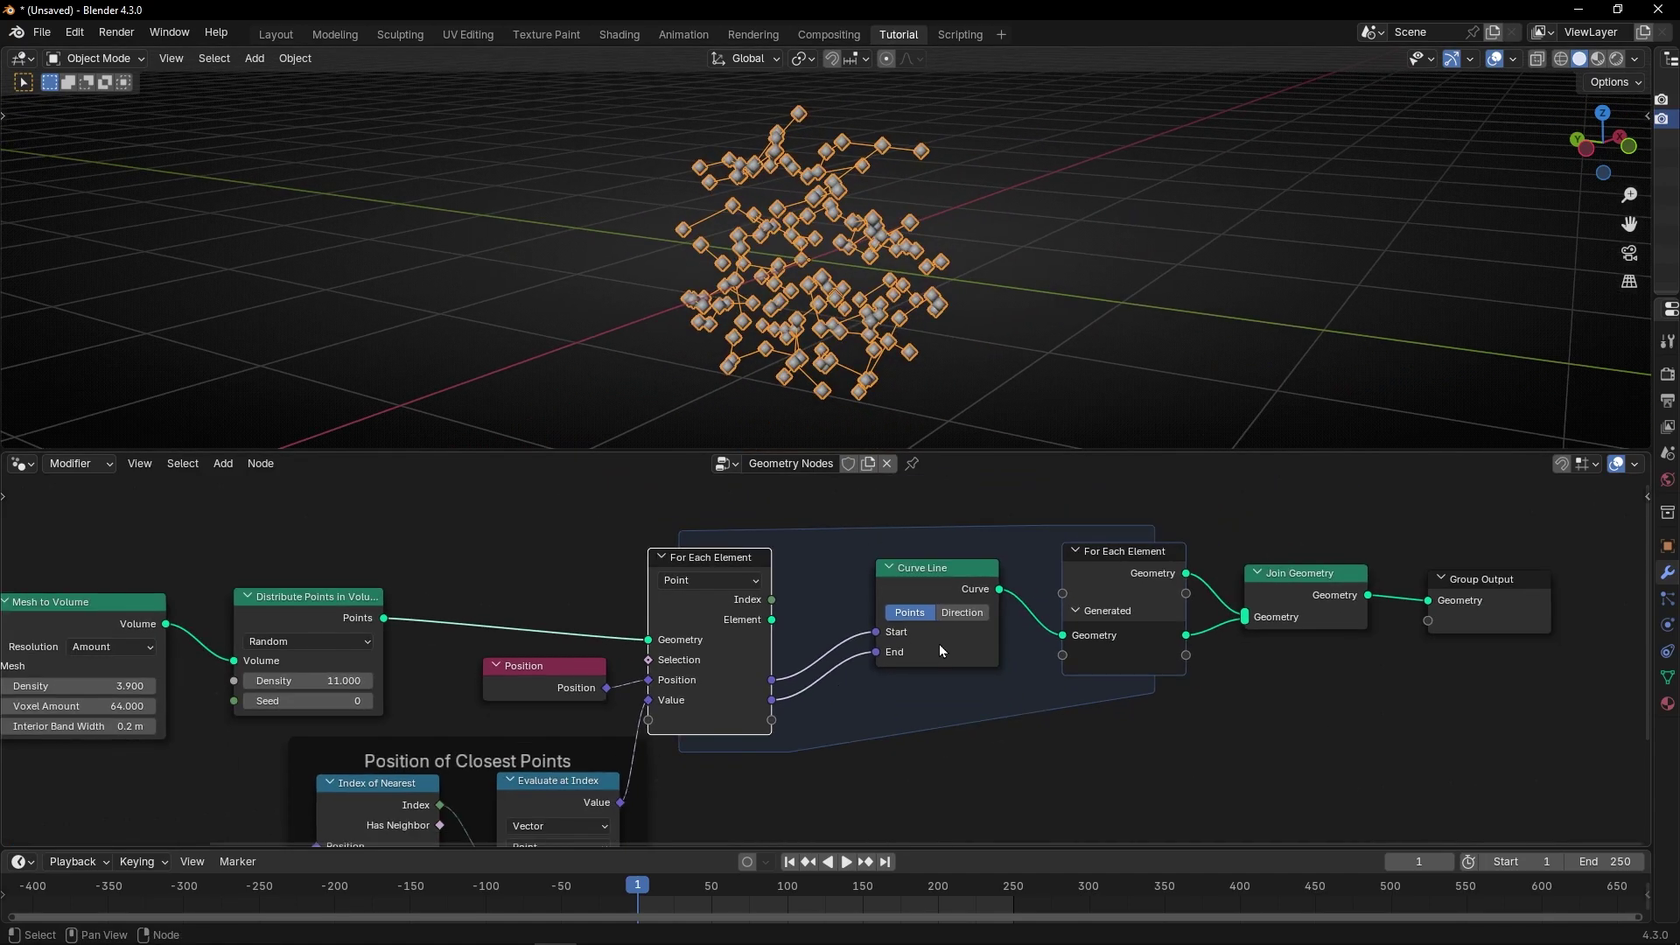
scroll(930, 651, down, 2)
middle_drag(934, 672, 957, 612)
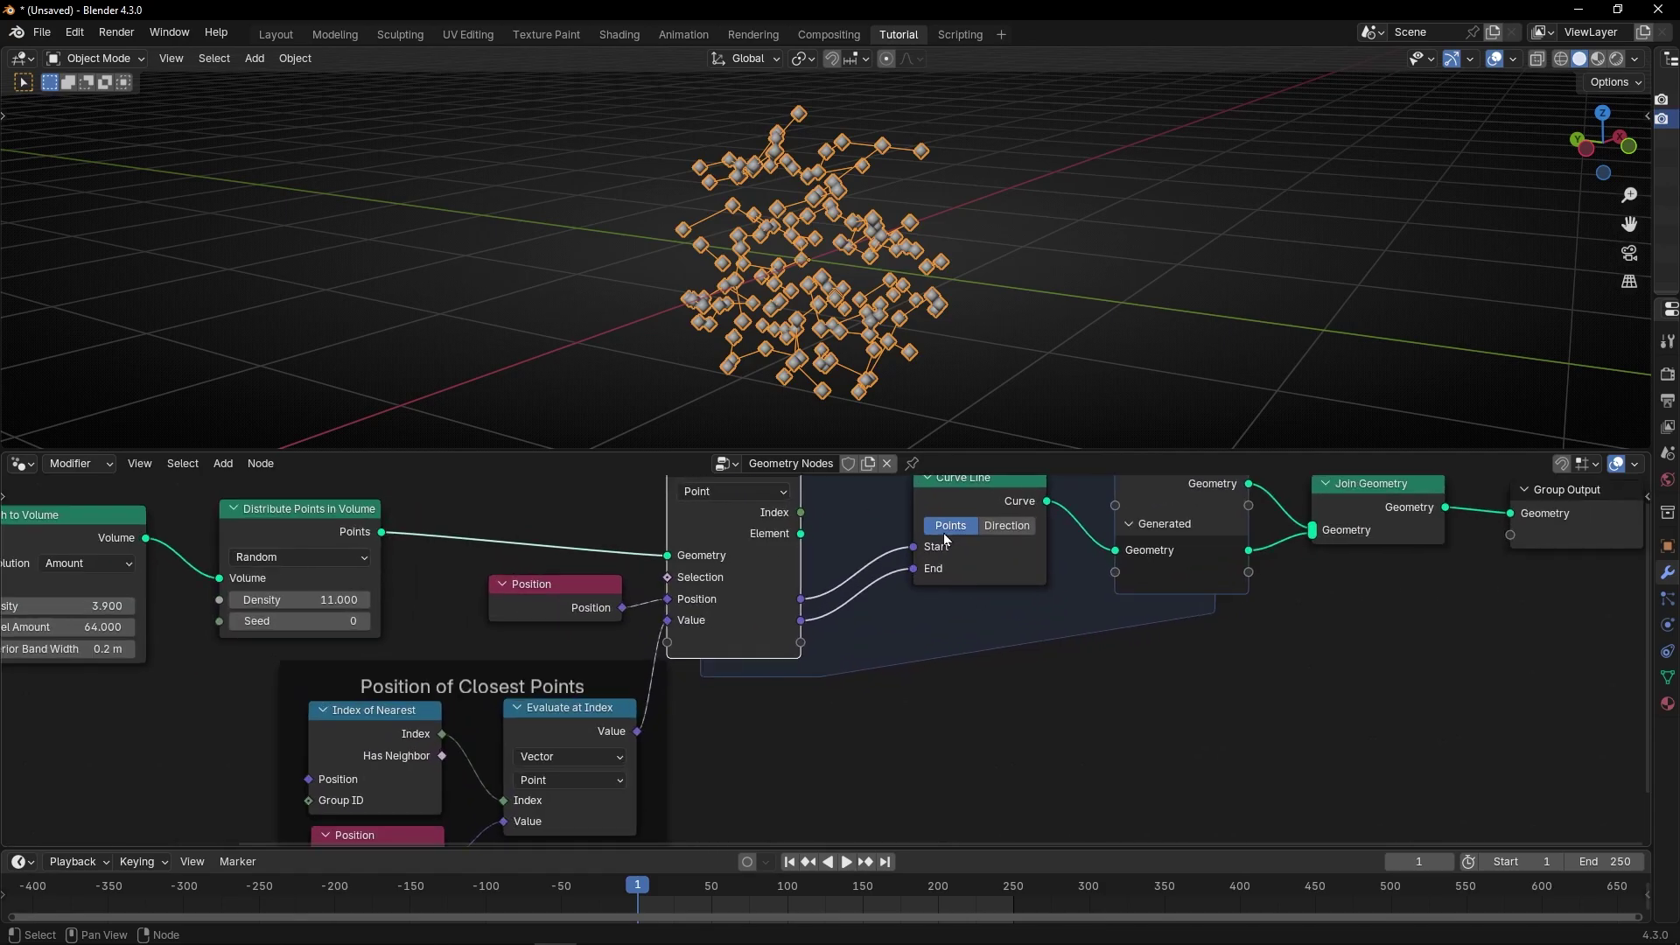
middle_drag(945, 540, 875, 639)
scroll(884, 665, up, 2)
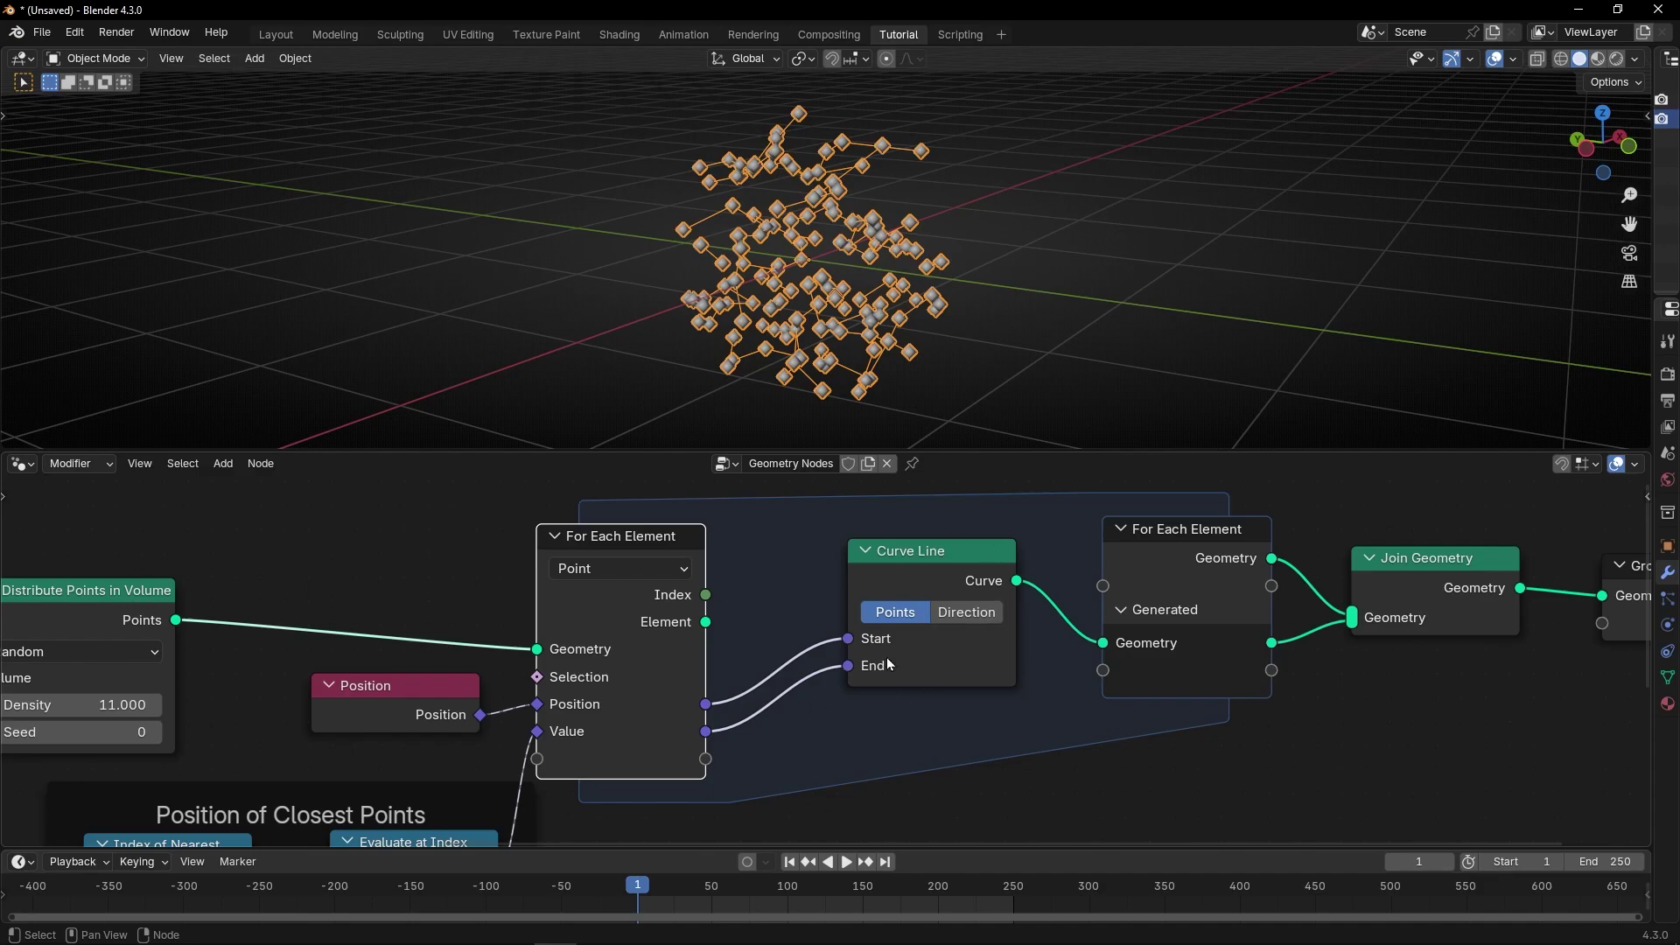
click(890, 576)
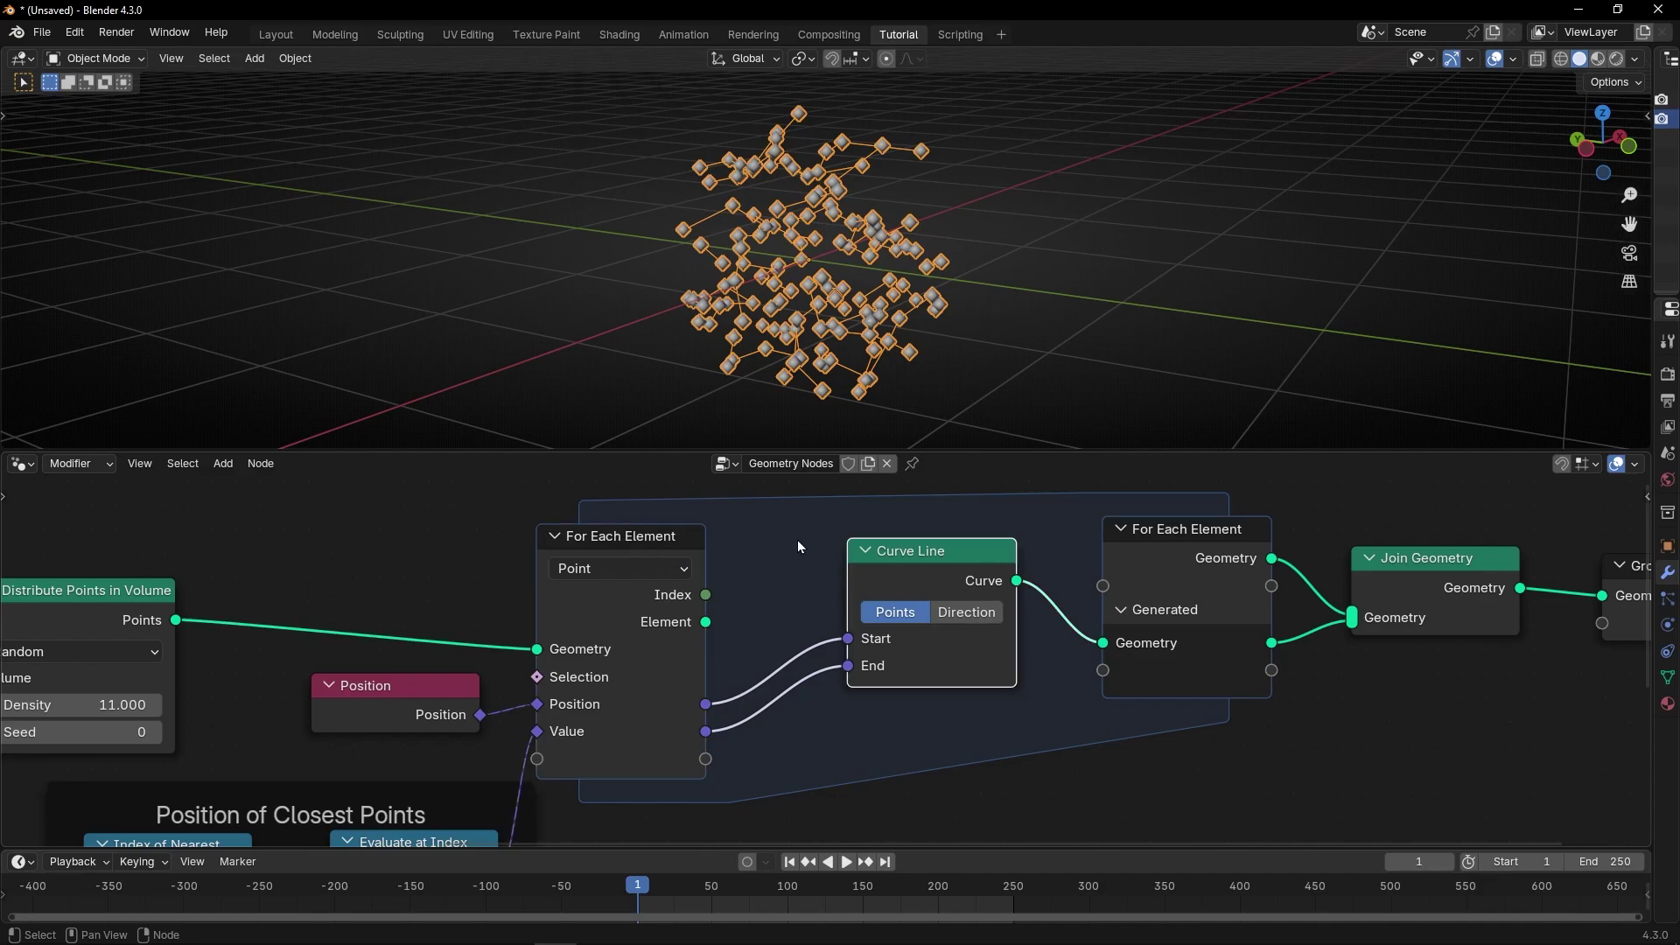
scroll(910, 573, up, 1)
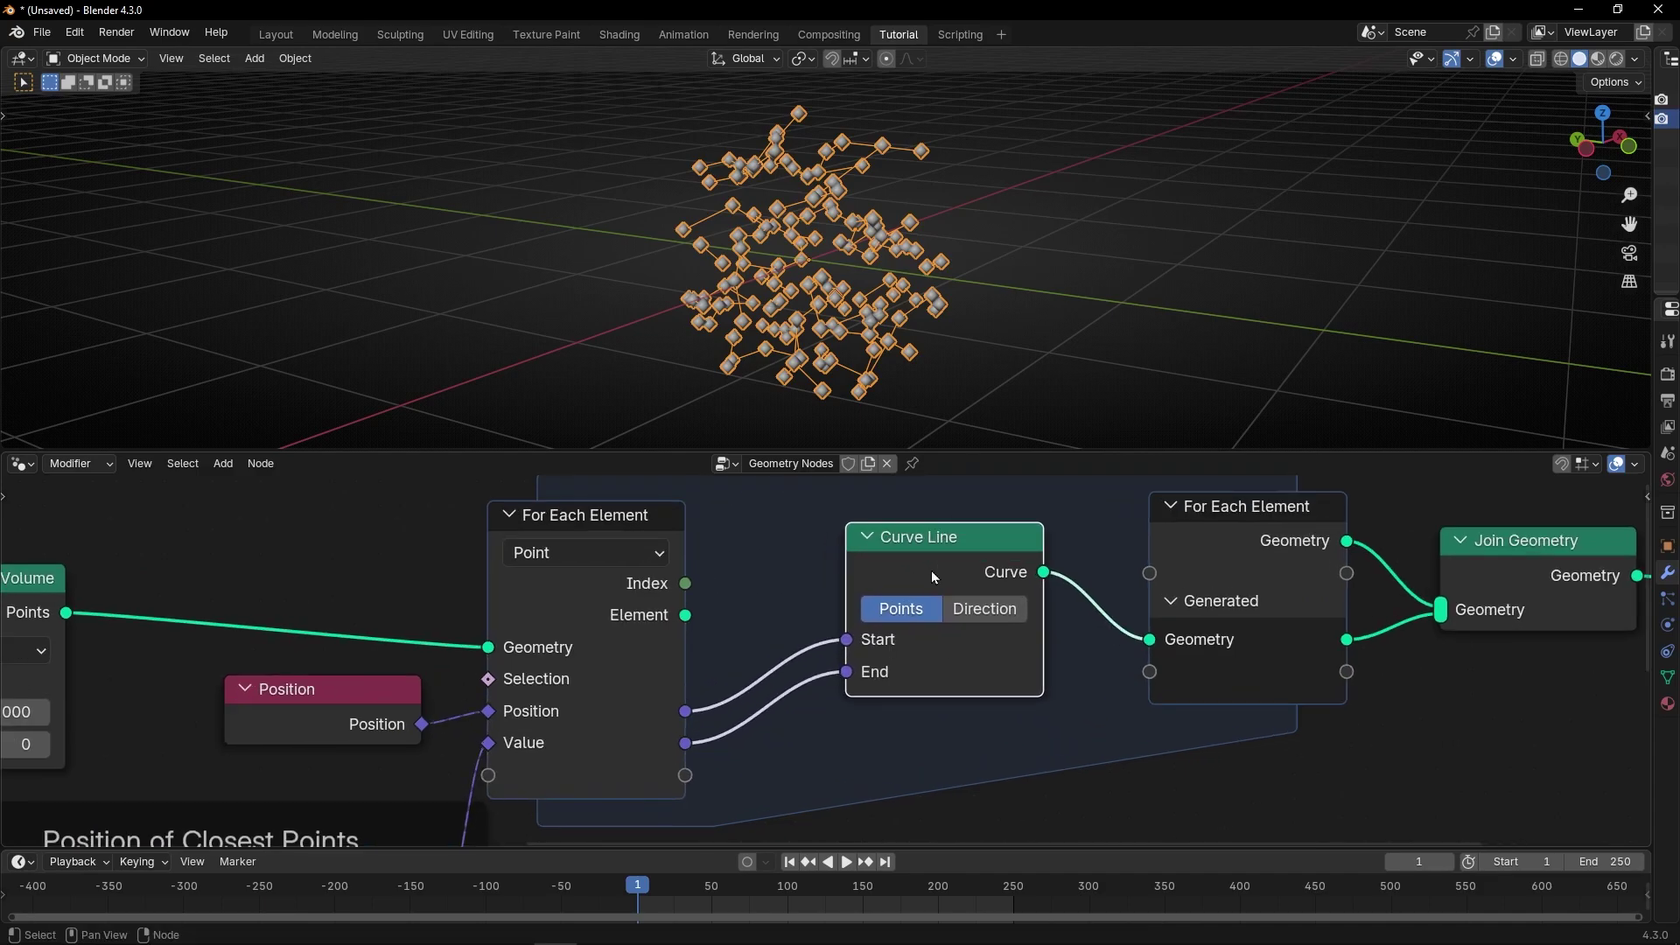
scroll(933, 552, up, 1)
- Move the Position node and the Position of Closest Points frame farther away from the For Each Element input
middle_drag(578, 652, 902, 484)
scroll(691, 564, down, 2)
drag(625, 588, 570, 592)
middle_drag(684, 633, 709, 571)
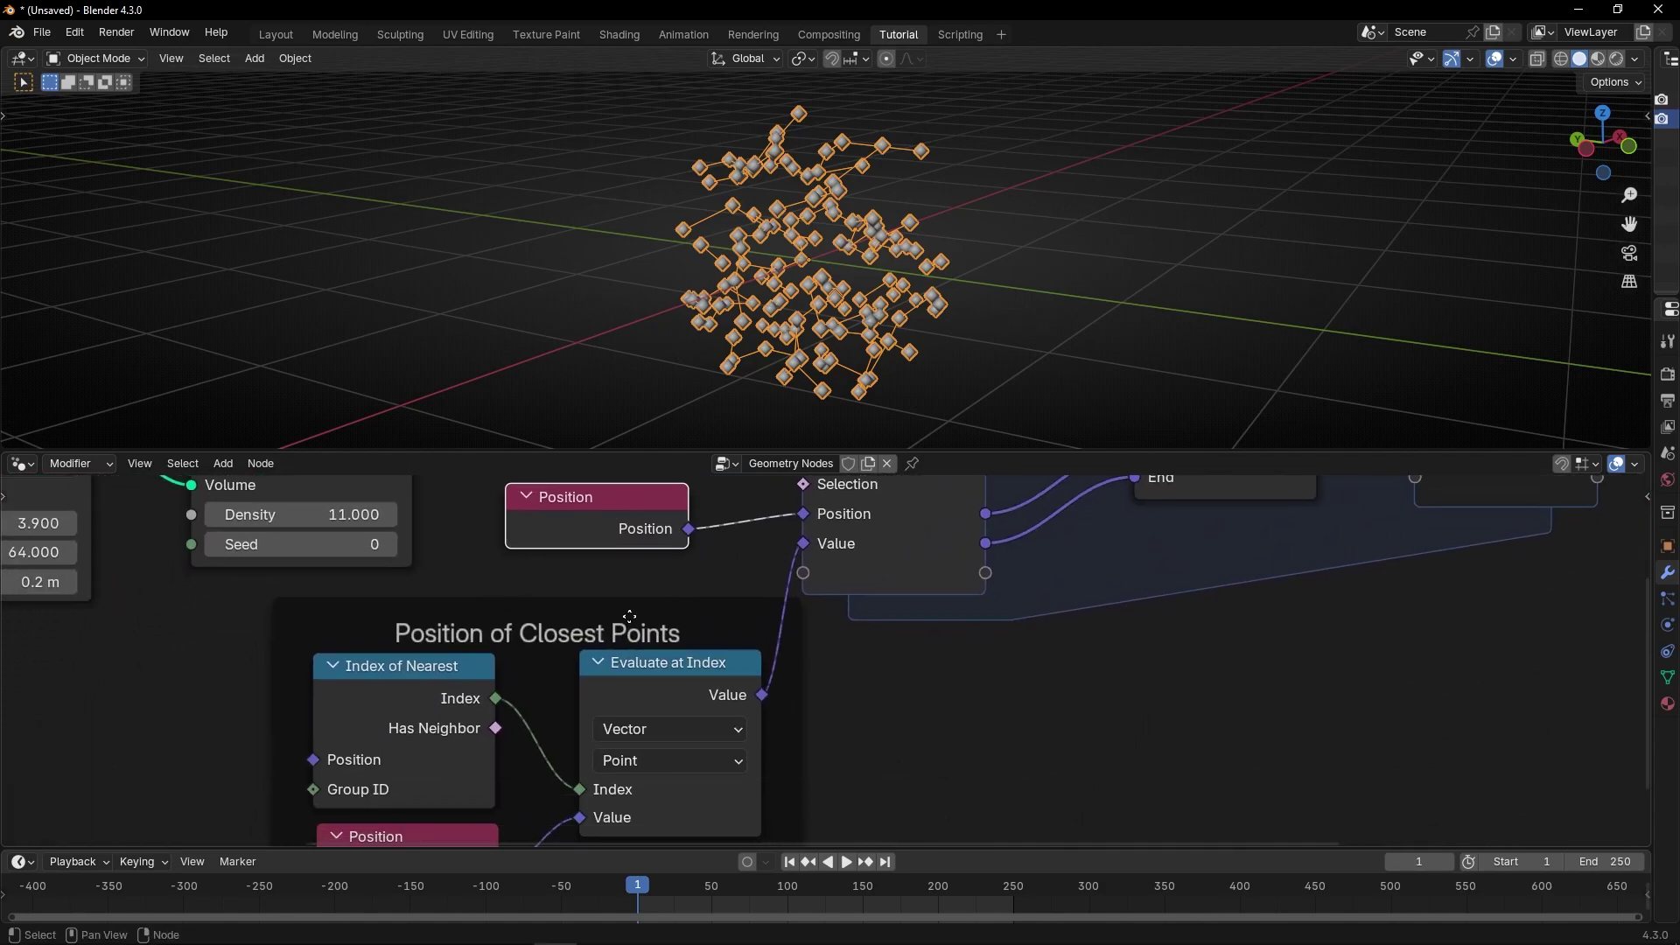
drag(643, 616, 581, 588)
middle_drag(916, 528, 554, 732)
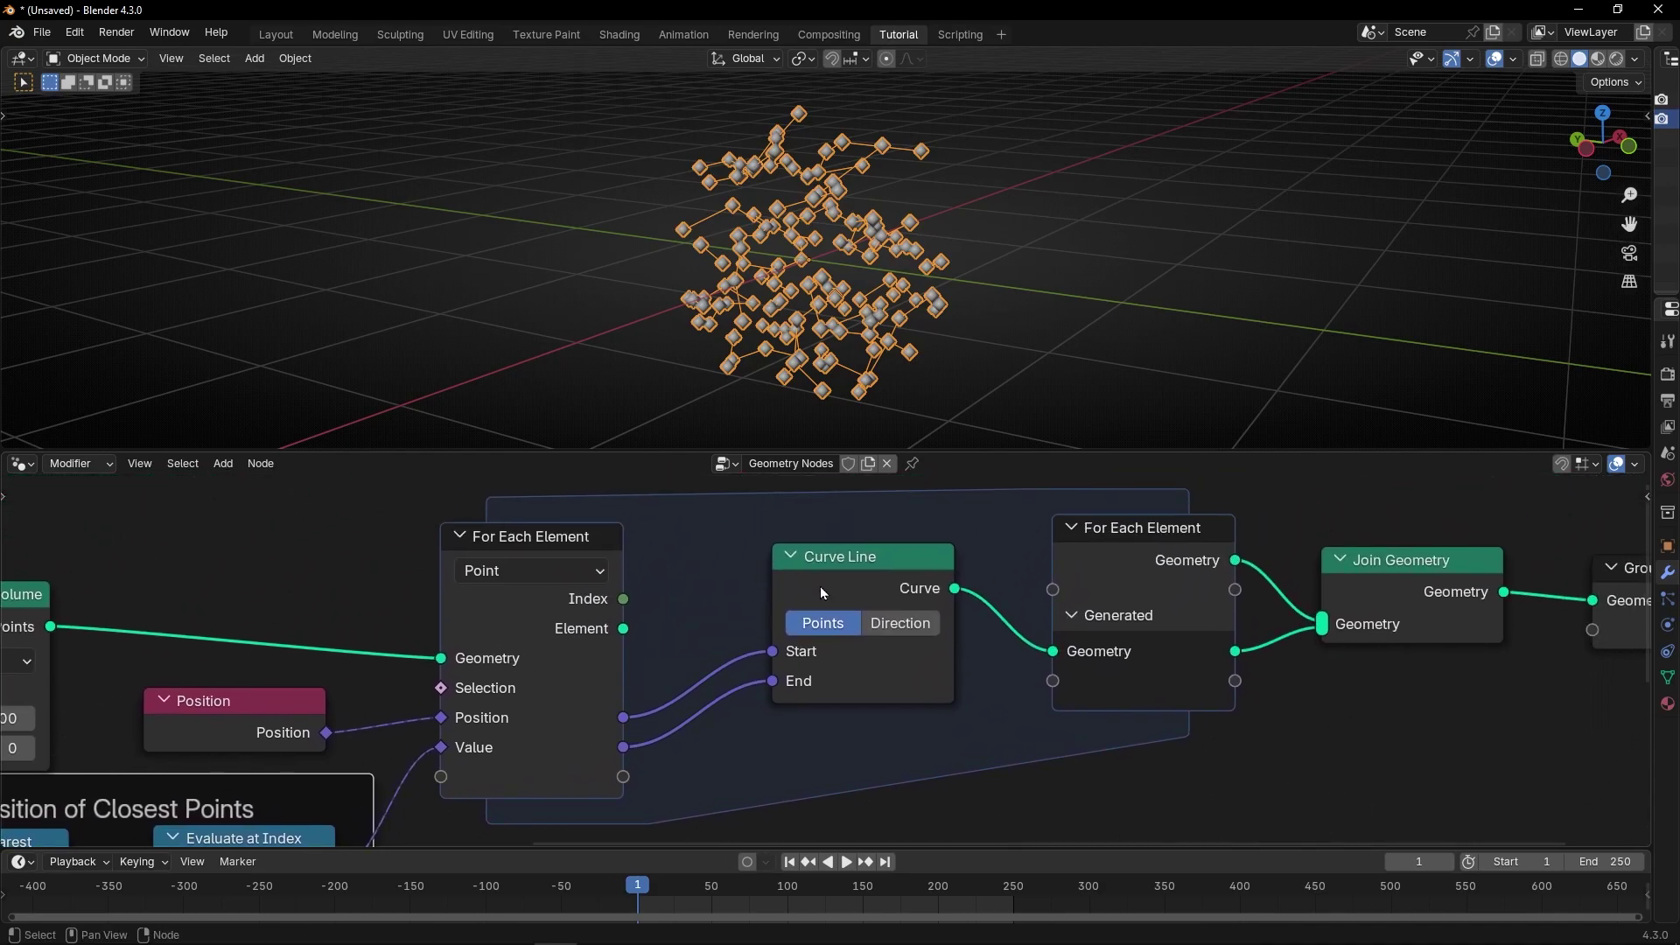
- Reposition the Curve Line node inside the For Each Element zone and move the outer Position node closer to the zone's input
drag(822, 593, 791, 628)
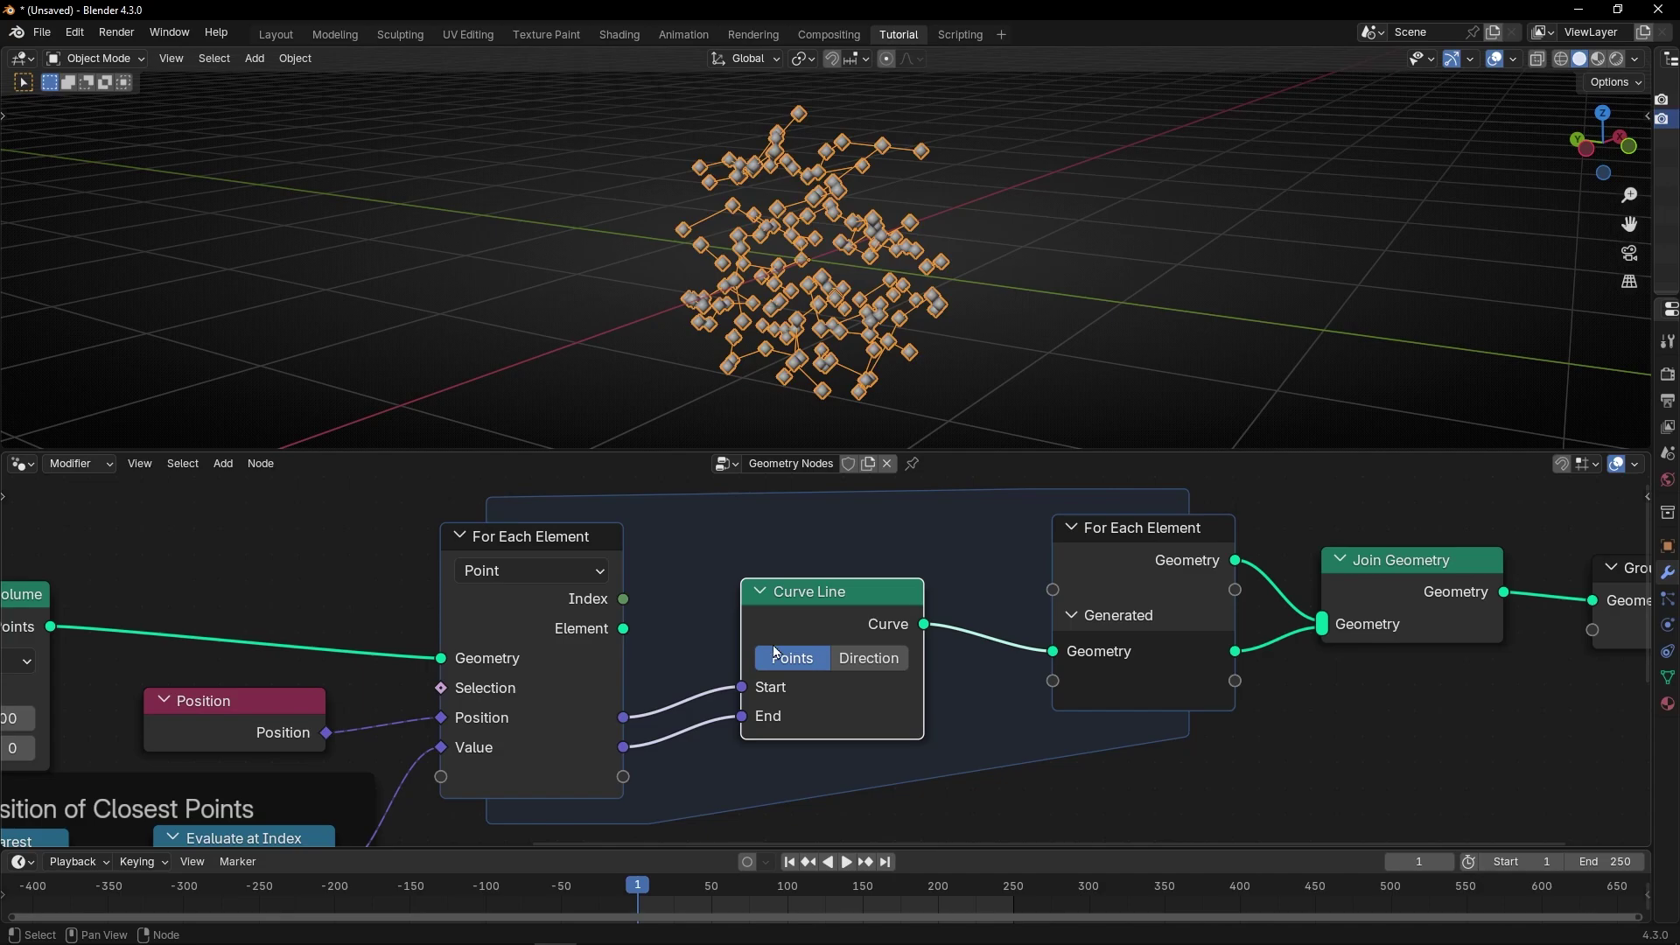
drag(285, 707, 344, 694)
middle_drag(335, 740, 405, 626)
middle_drag(724, 571, 582, 676)
scroll(582, 677, down, 4)
scroll(853, 360, up, 4)
mouse_move(862, 359)
middle_down()
mouse_move(1056, 349)
mouse_move(919, 383)
mouse_move(888, 370)
middle_up()
- Lower the Distribute Points in Volume density to 2.2
middle_drag(385, 640, 1073, 527)
mouse_move(601, 623)
mouse_down()
mouse_move(615, 623)
mouse_move(534, 623)
mouse_move(613, 601)
mouse_up()
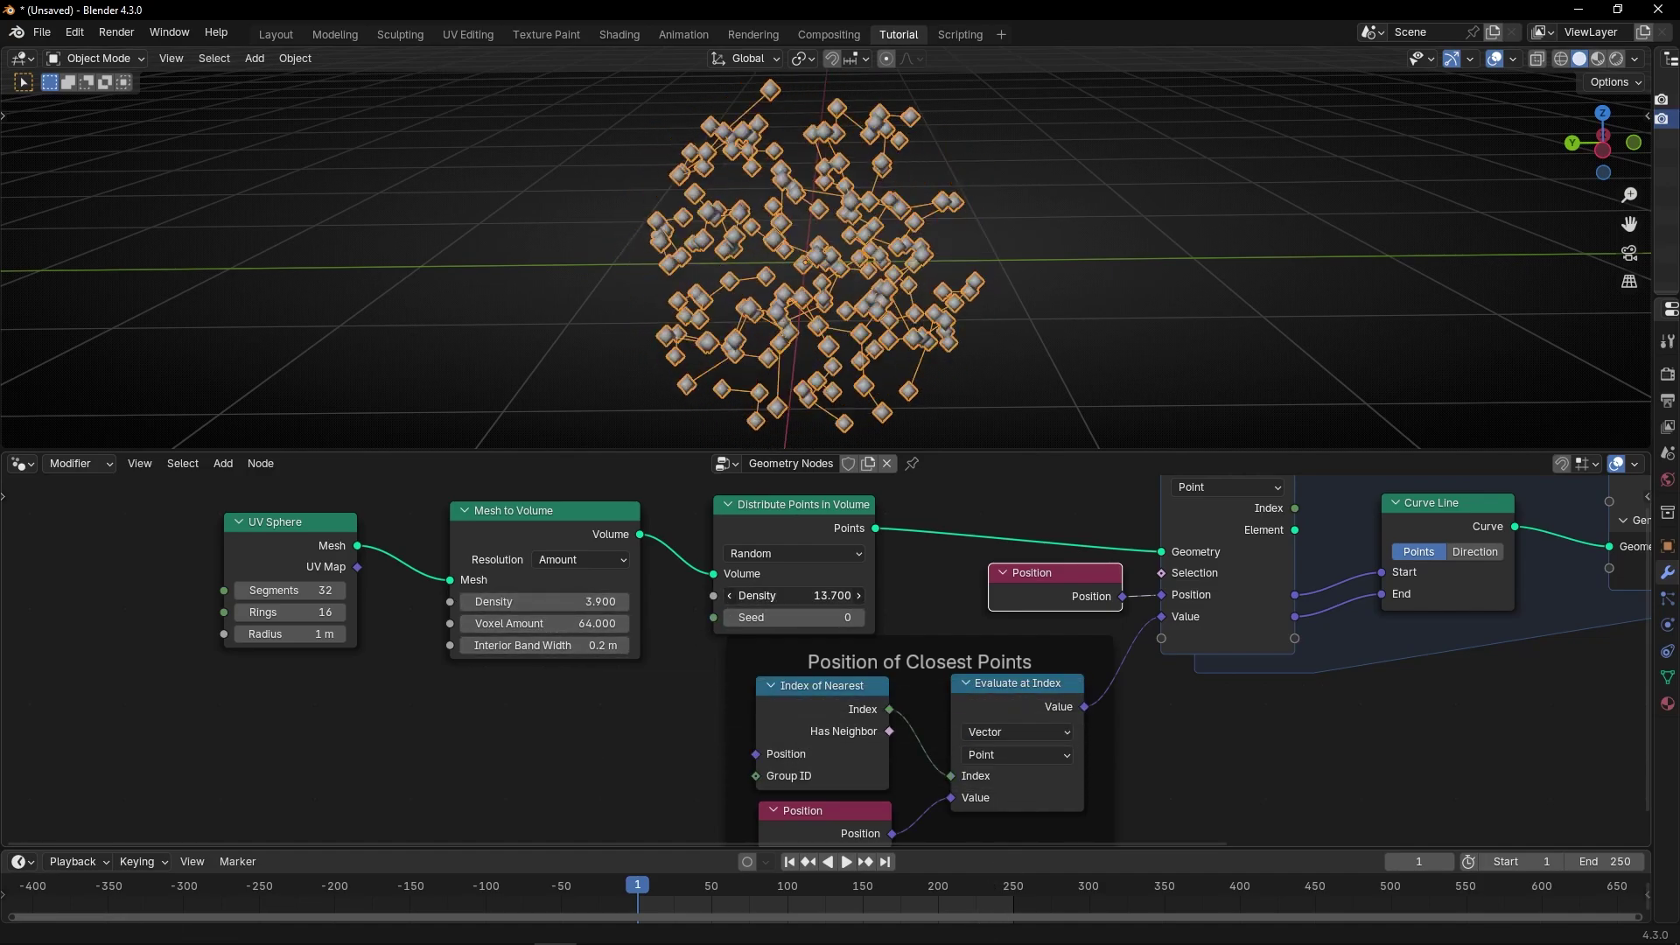
key(ctrl+z)
drag(793, 595, 715, 595)
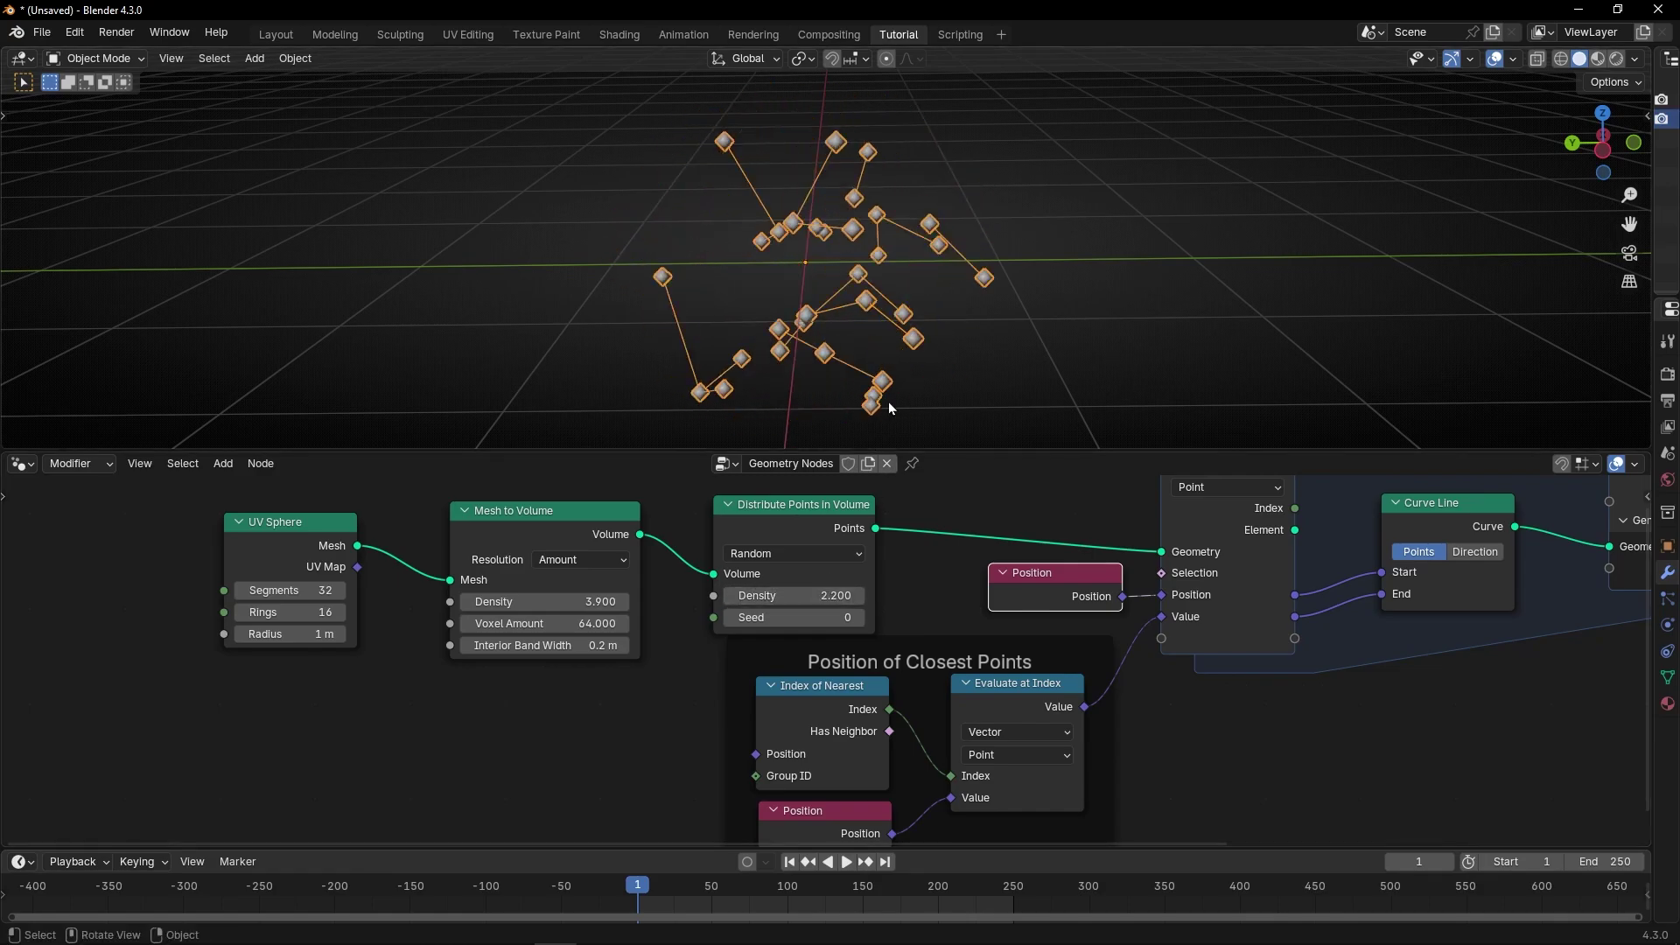
- Examine the connections between the sparse points up close in a maximized 3D viewport, then restore the layout
middle_drag(891, 409, 933, 444)
key(ctrl+space)
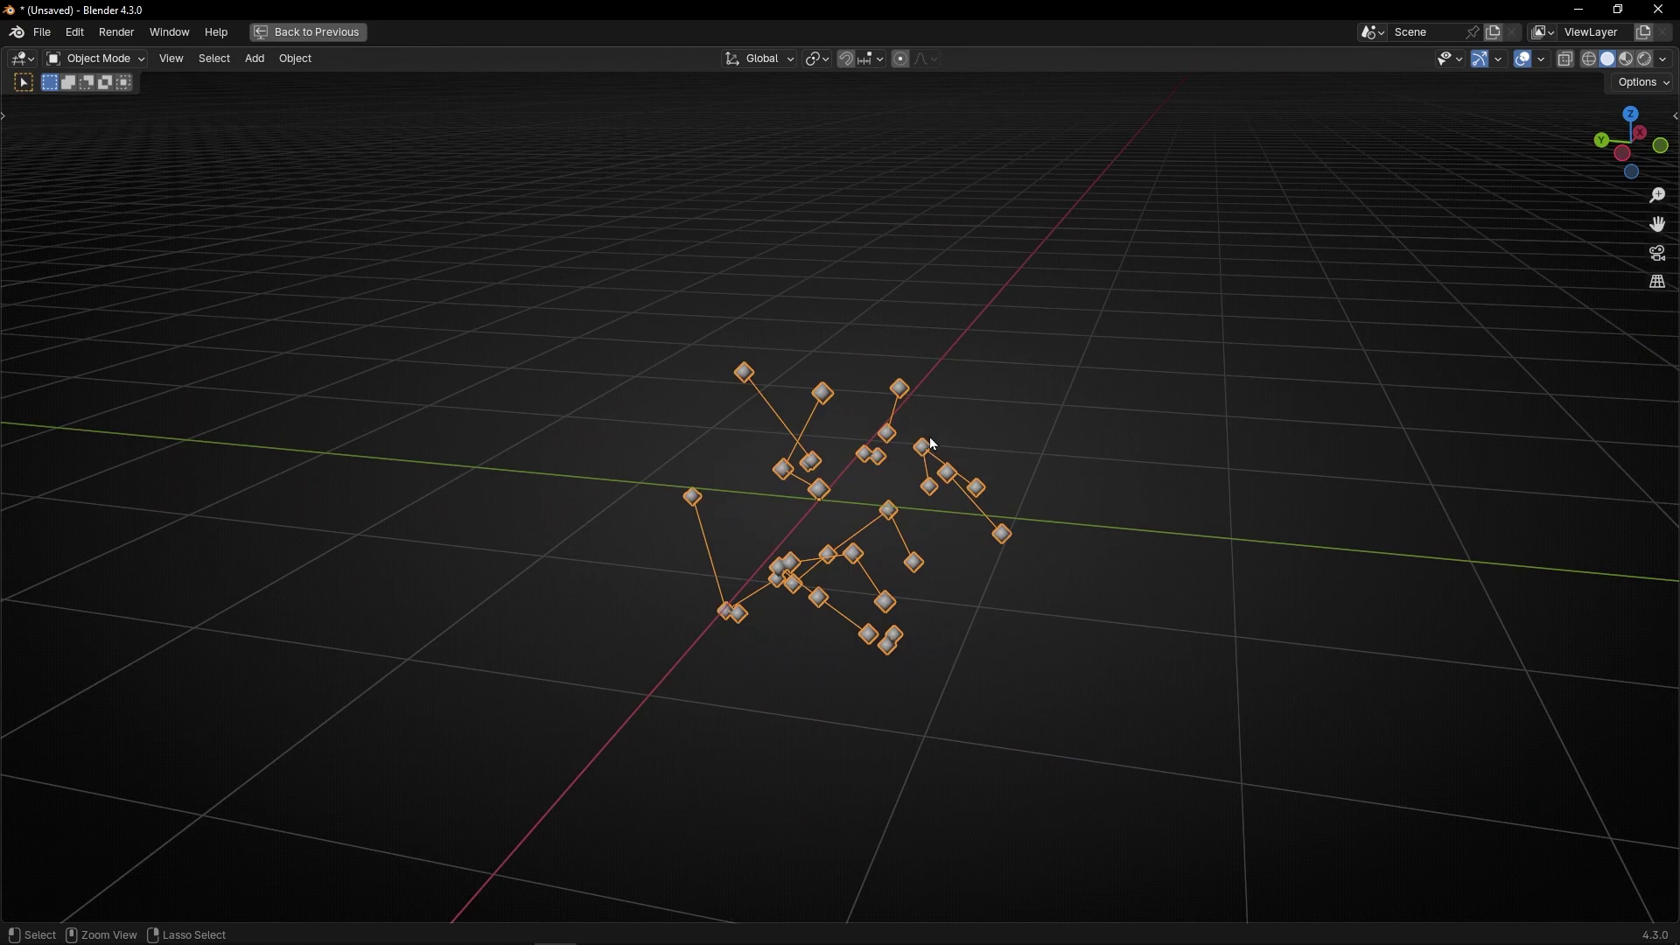
scroll(931, 481, up, 4)
shift+middle_drag(901, 509, 864, 370)
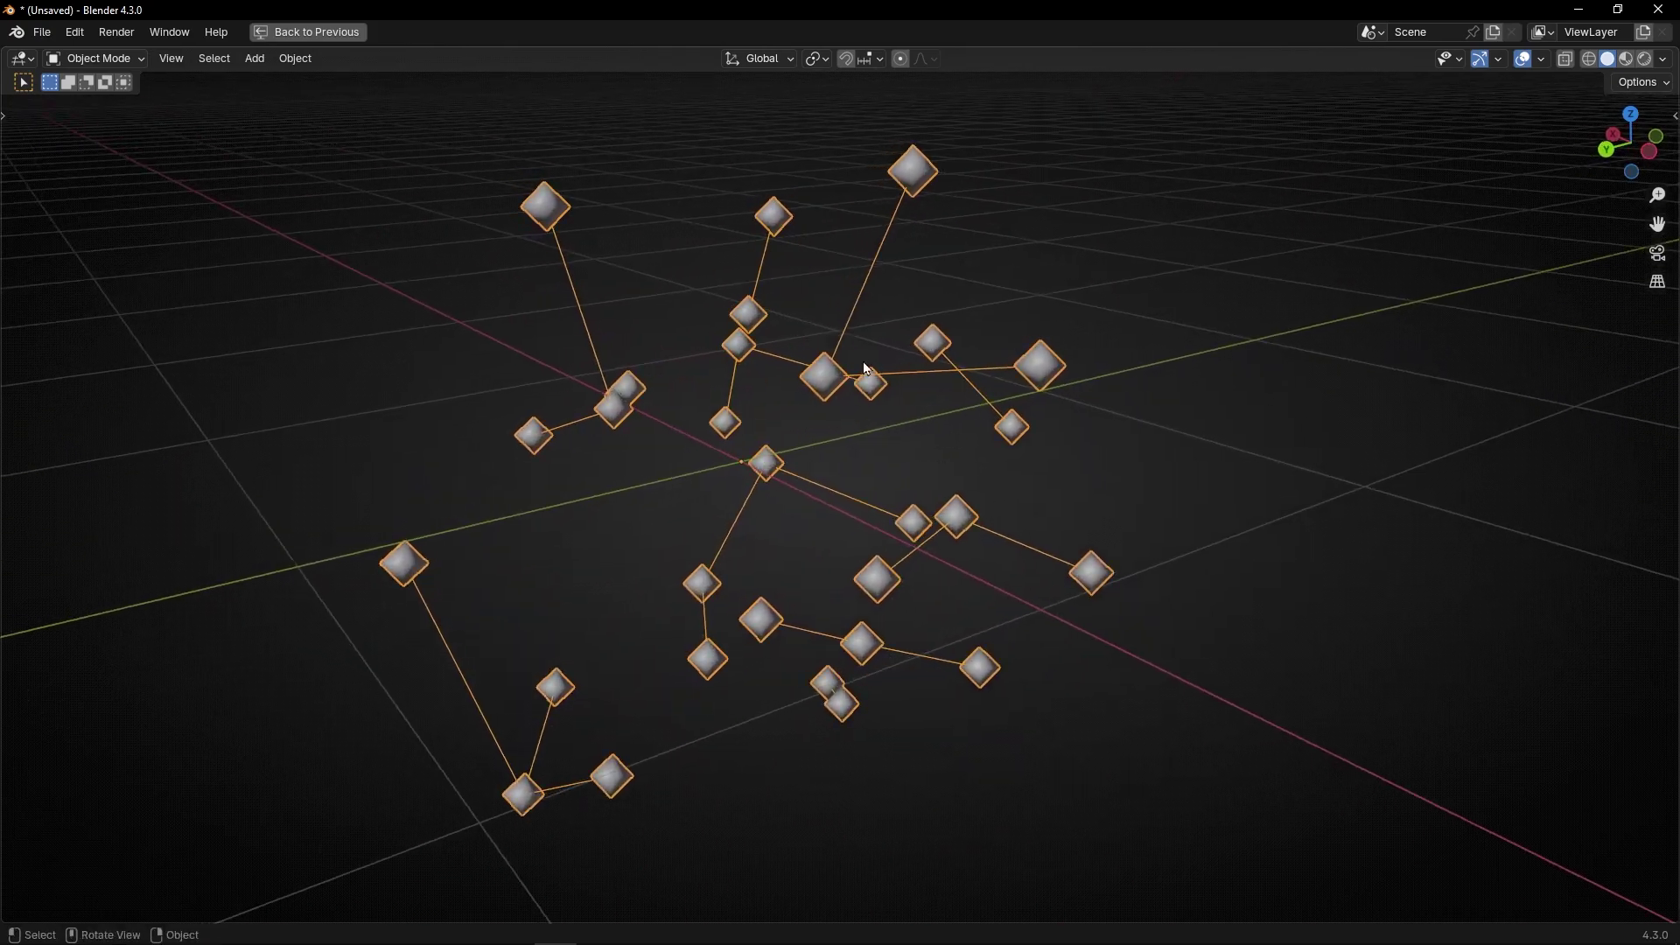
middle_drag(884, 188, 668, 420)
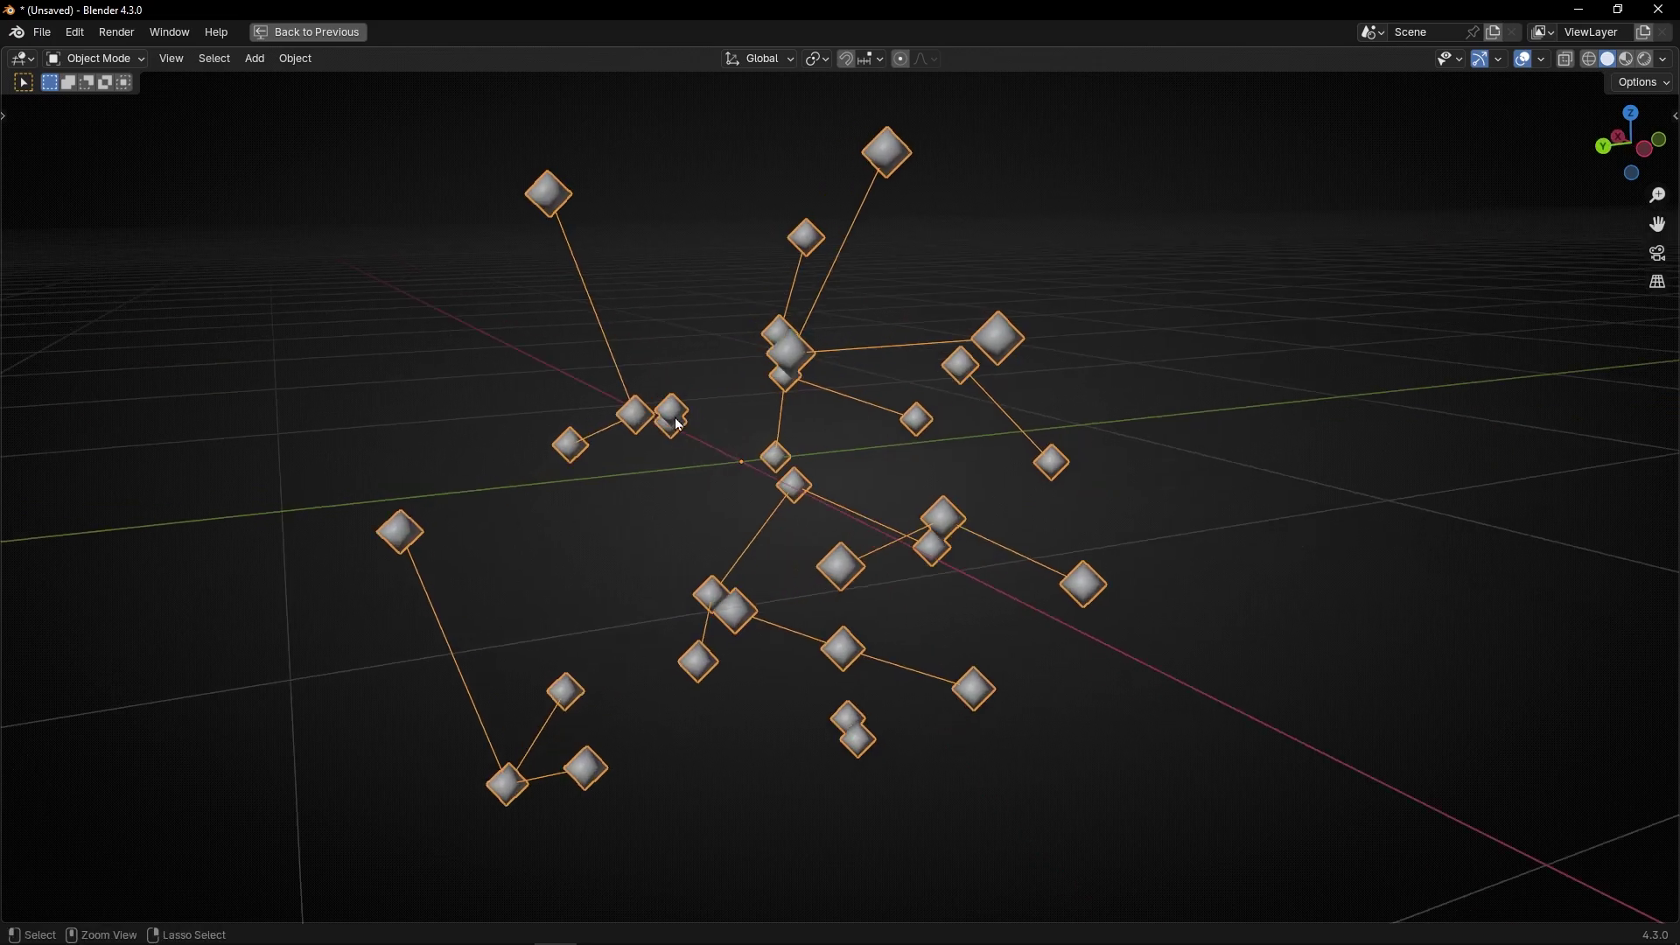
key(ctrl+space)
- Set the Distribute Points in Volume density to 6.1 and move the three source nodes away from the For Each Element zone
drag(787, 594, 893, 594)
scroll(607, 716, down, 1)
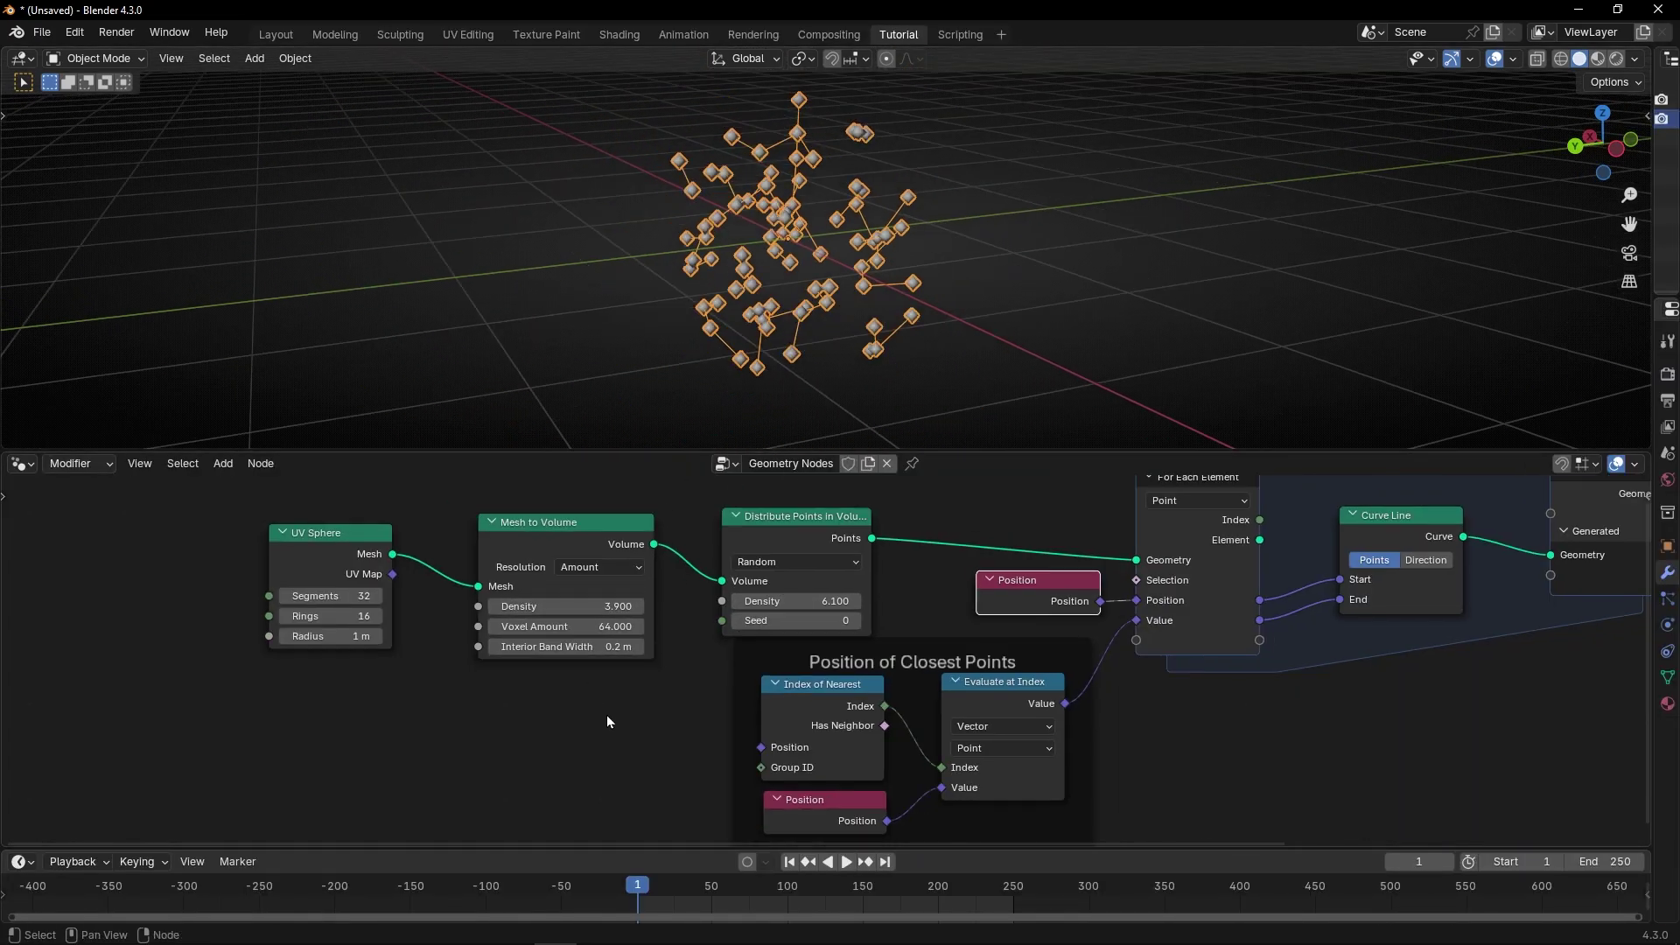
middle_drag(606, 716, 694, 711)
drag(307, 510, 891, 597)
key(g)
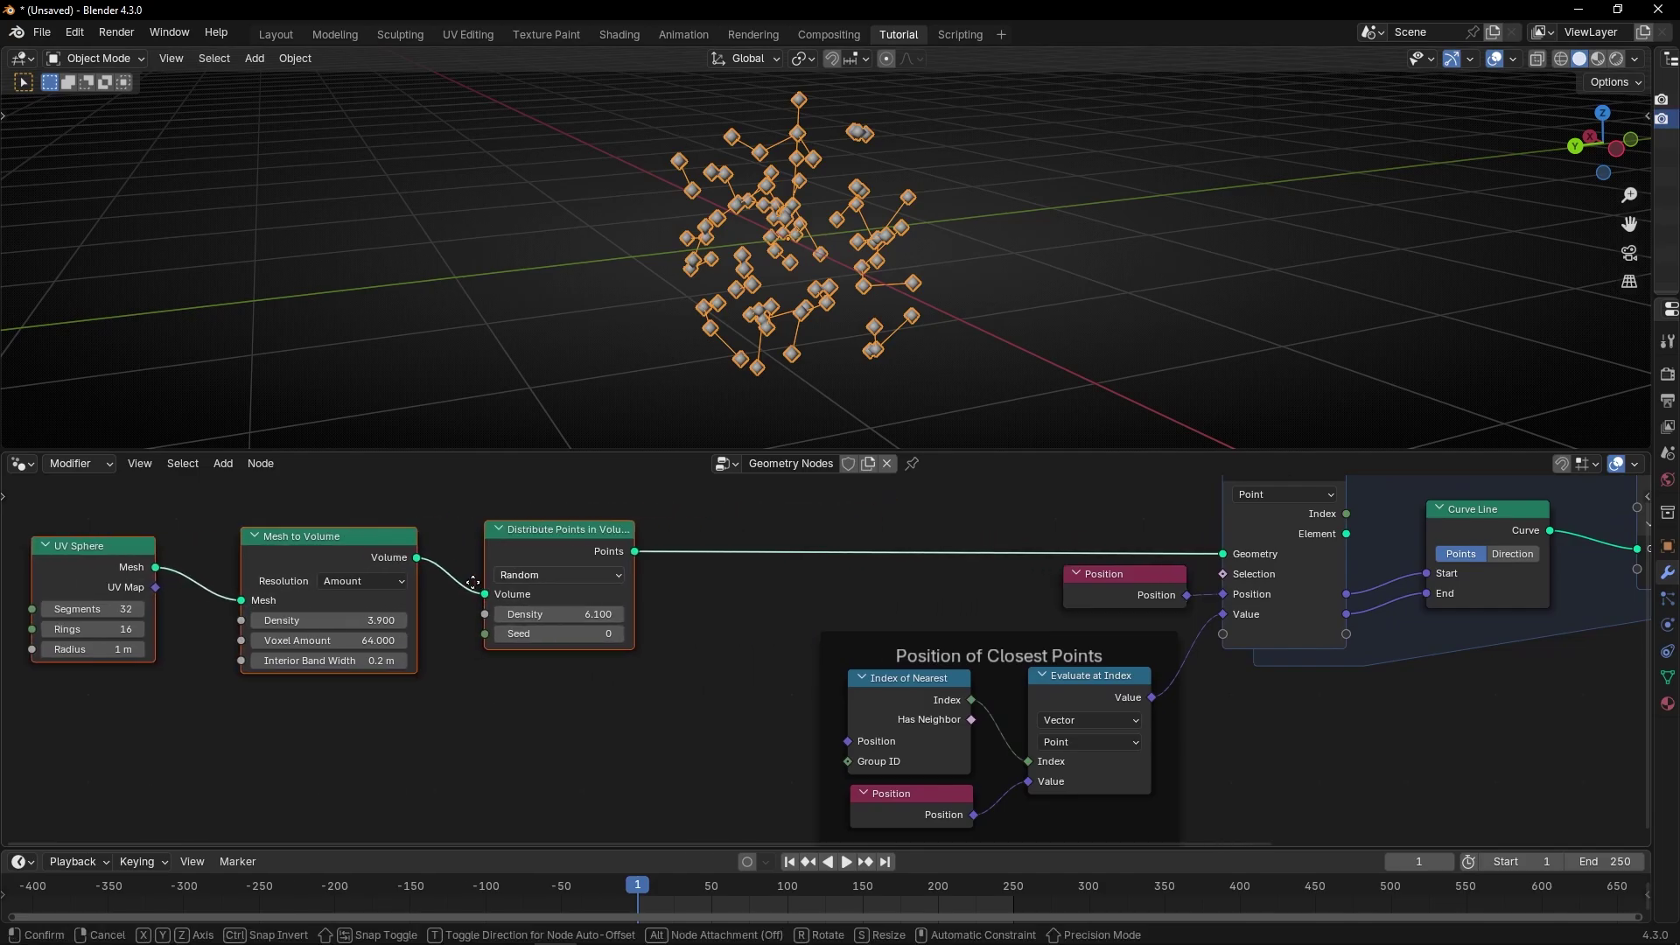
click(385, 608)
- Insert a Set Position node between Distribute Points in Volume and the For Each Element zone
key(shift+a)
text(set)
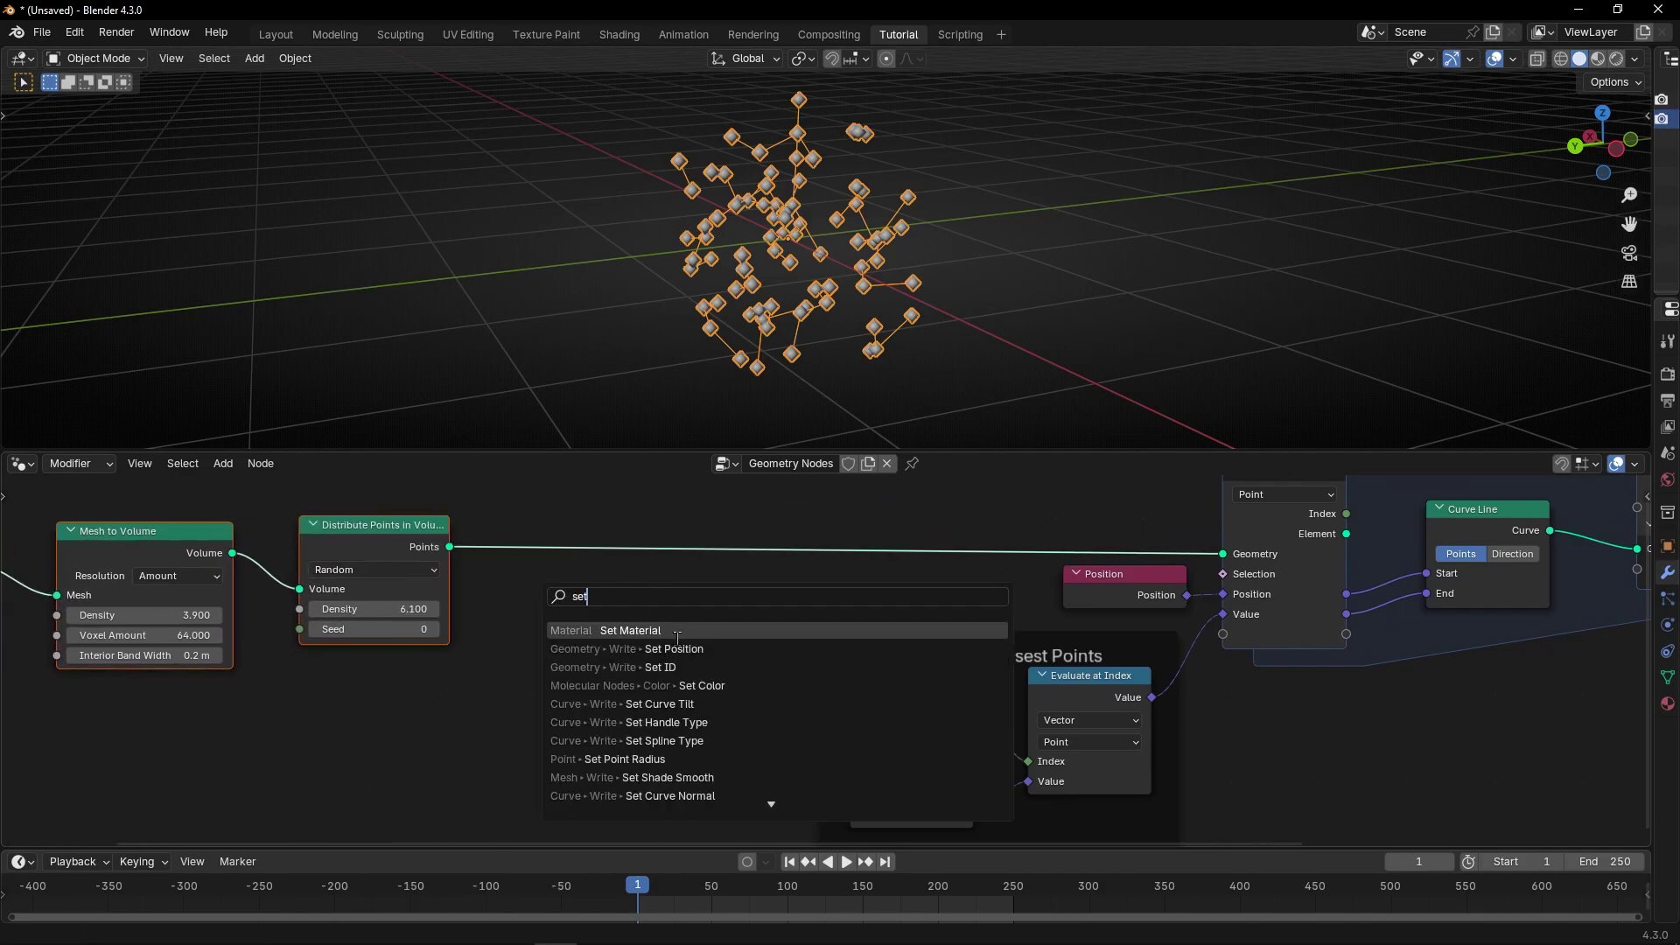
click(672, 648)
click(604, 514)
- Add a Noise Texture node and link its Color output to the Set Position node's Offset
middle_drag(506, 700, 730, 619)
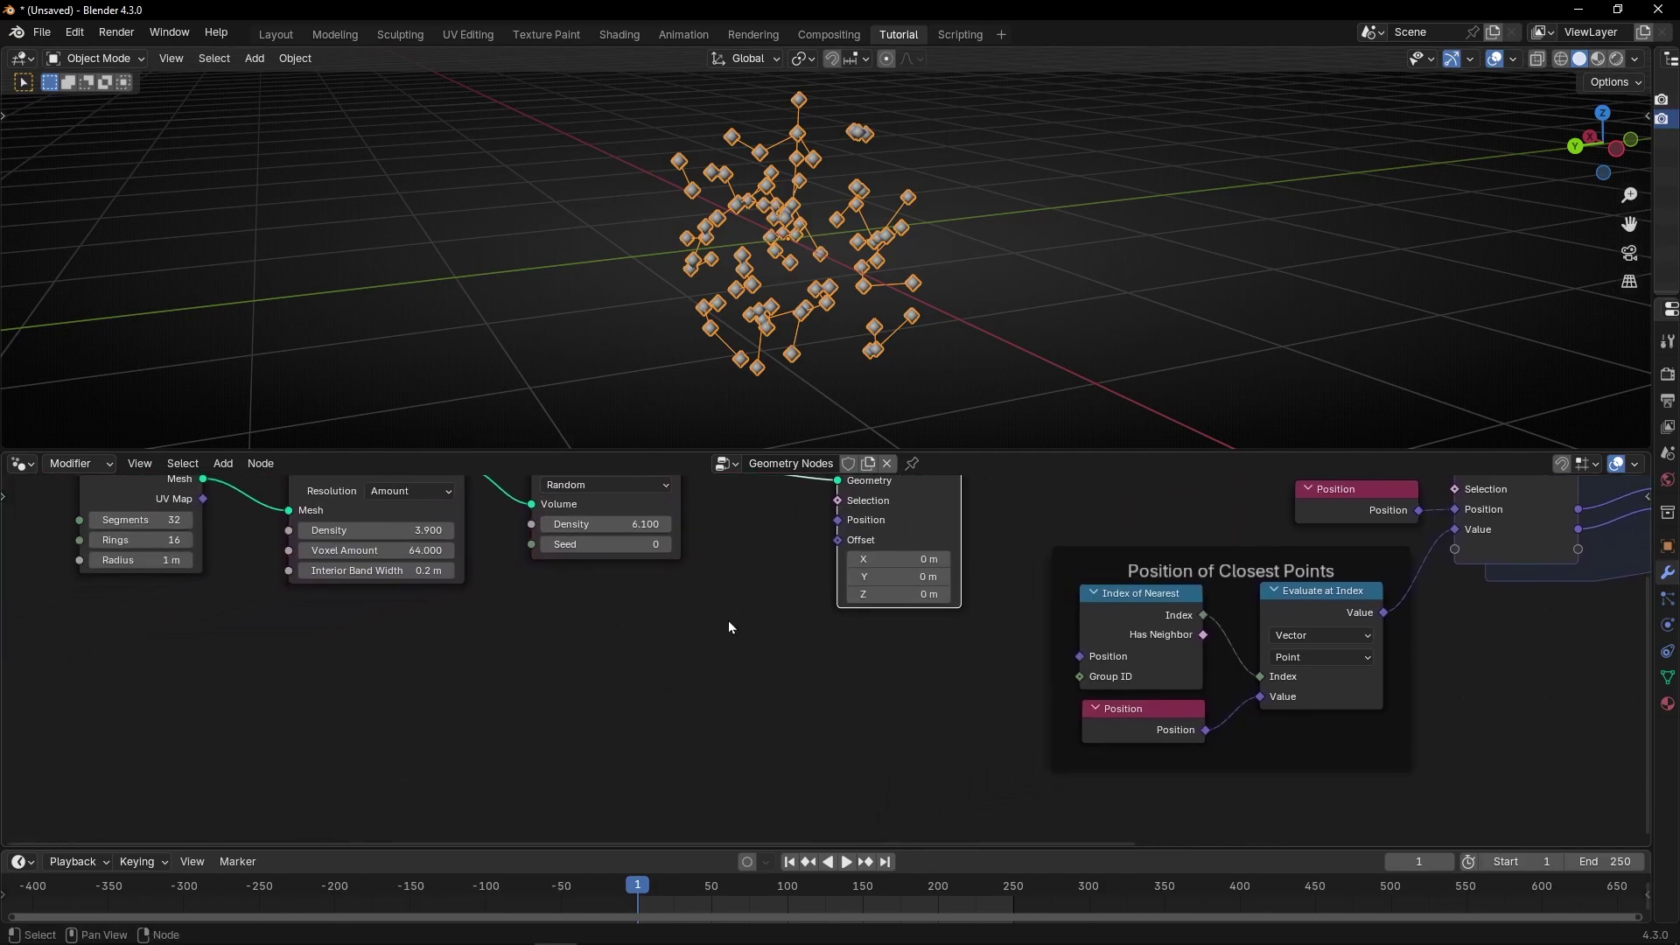
scroll(732, 619, up, 2)
drag(581, 700, 583, 695)
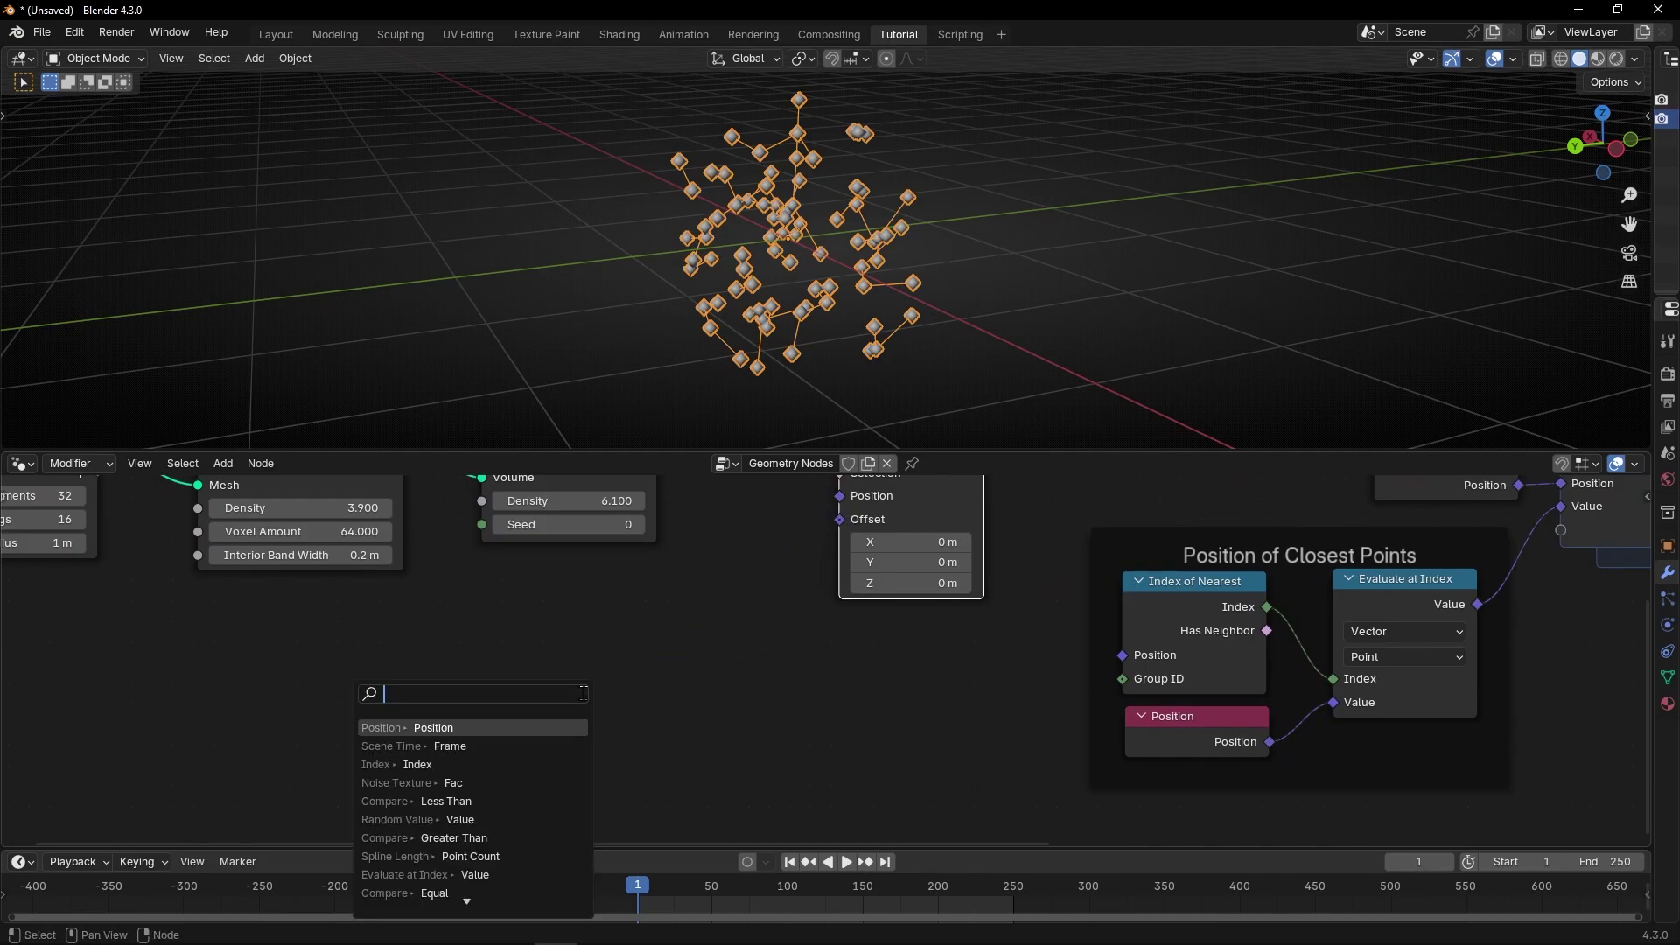
key(Return)
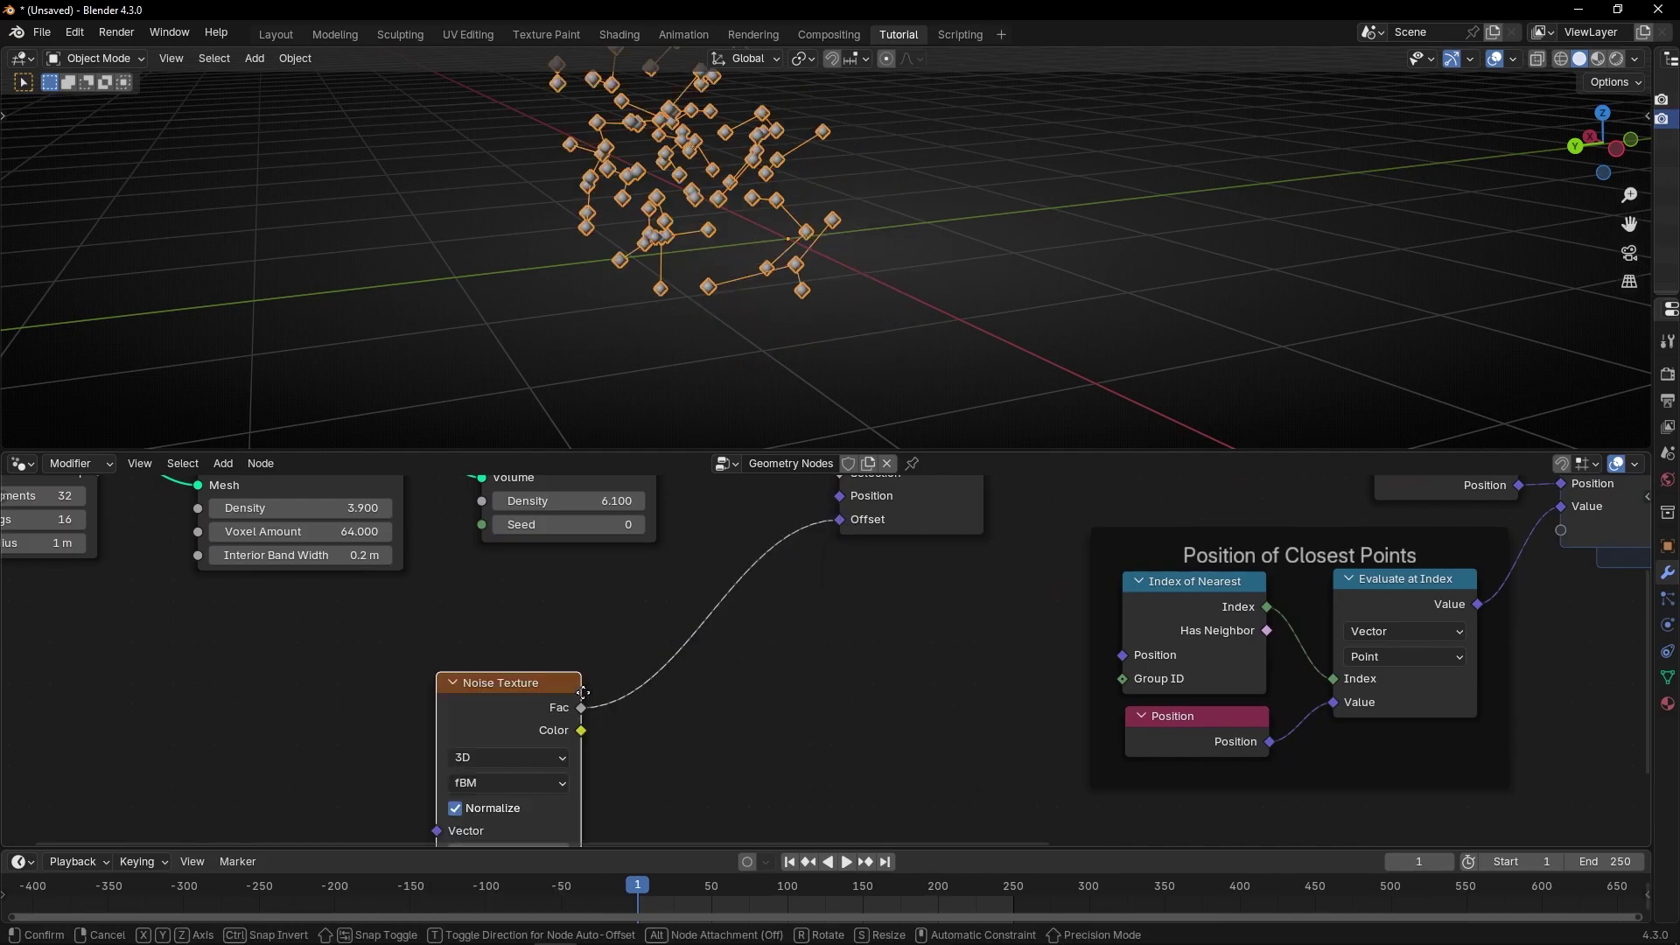
click(577, 668)
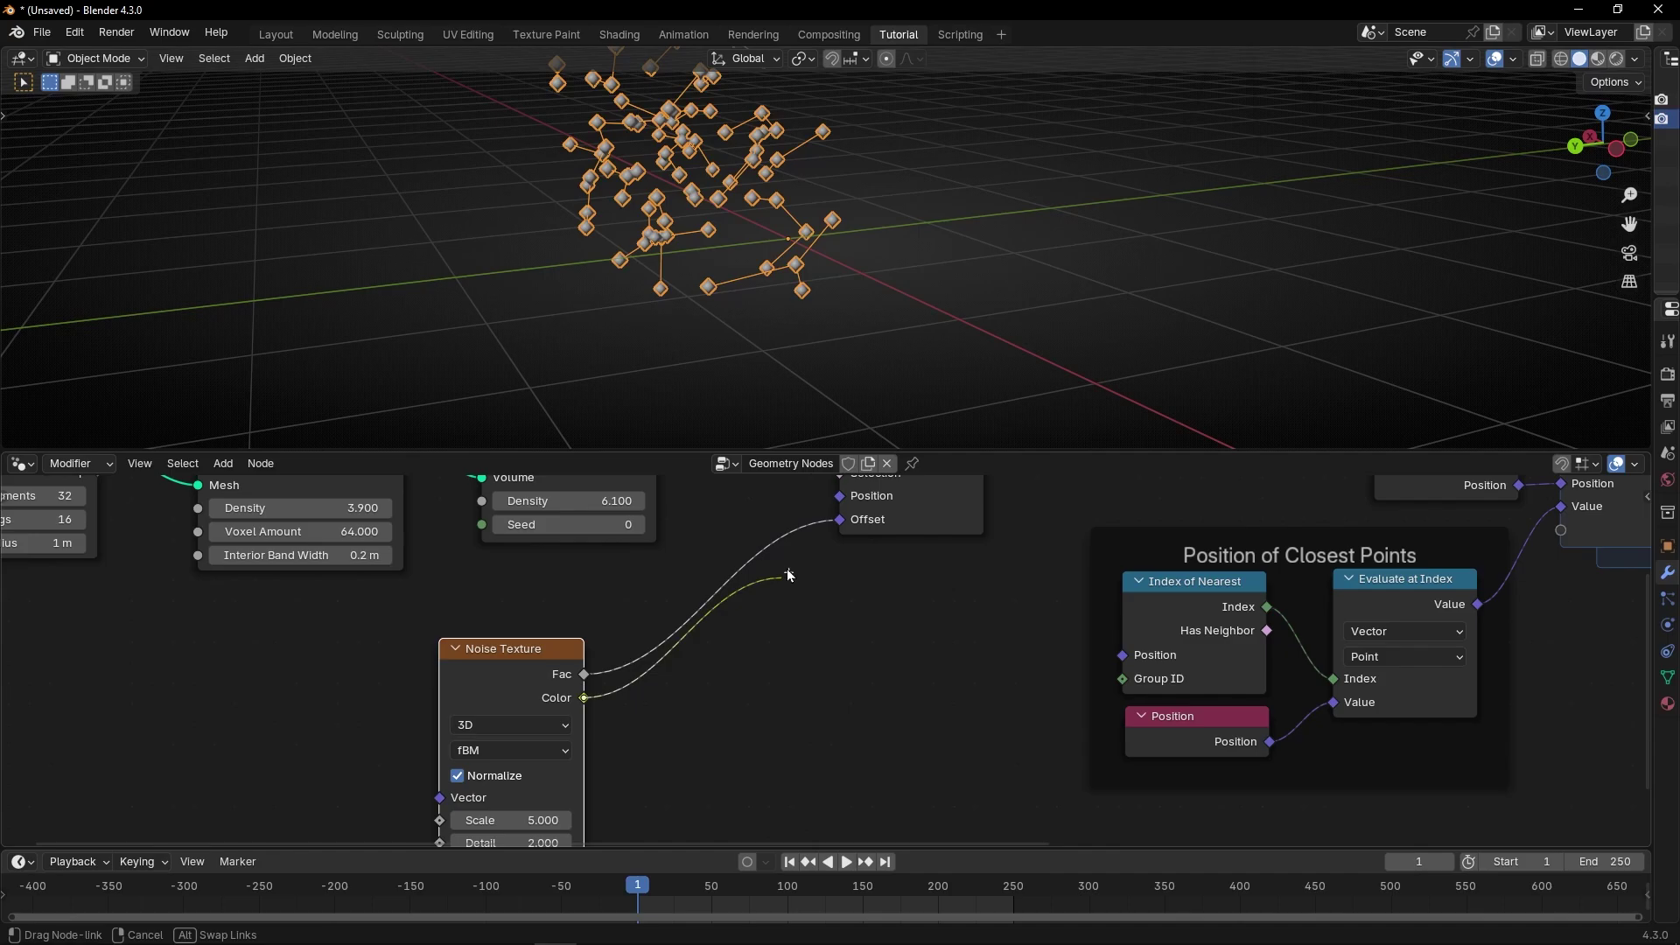
drag(837, 522, 837, 522)
middle_drag(788, 326, 741, 292)
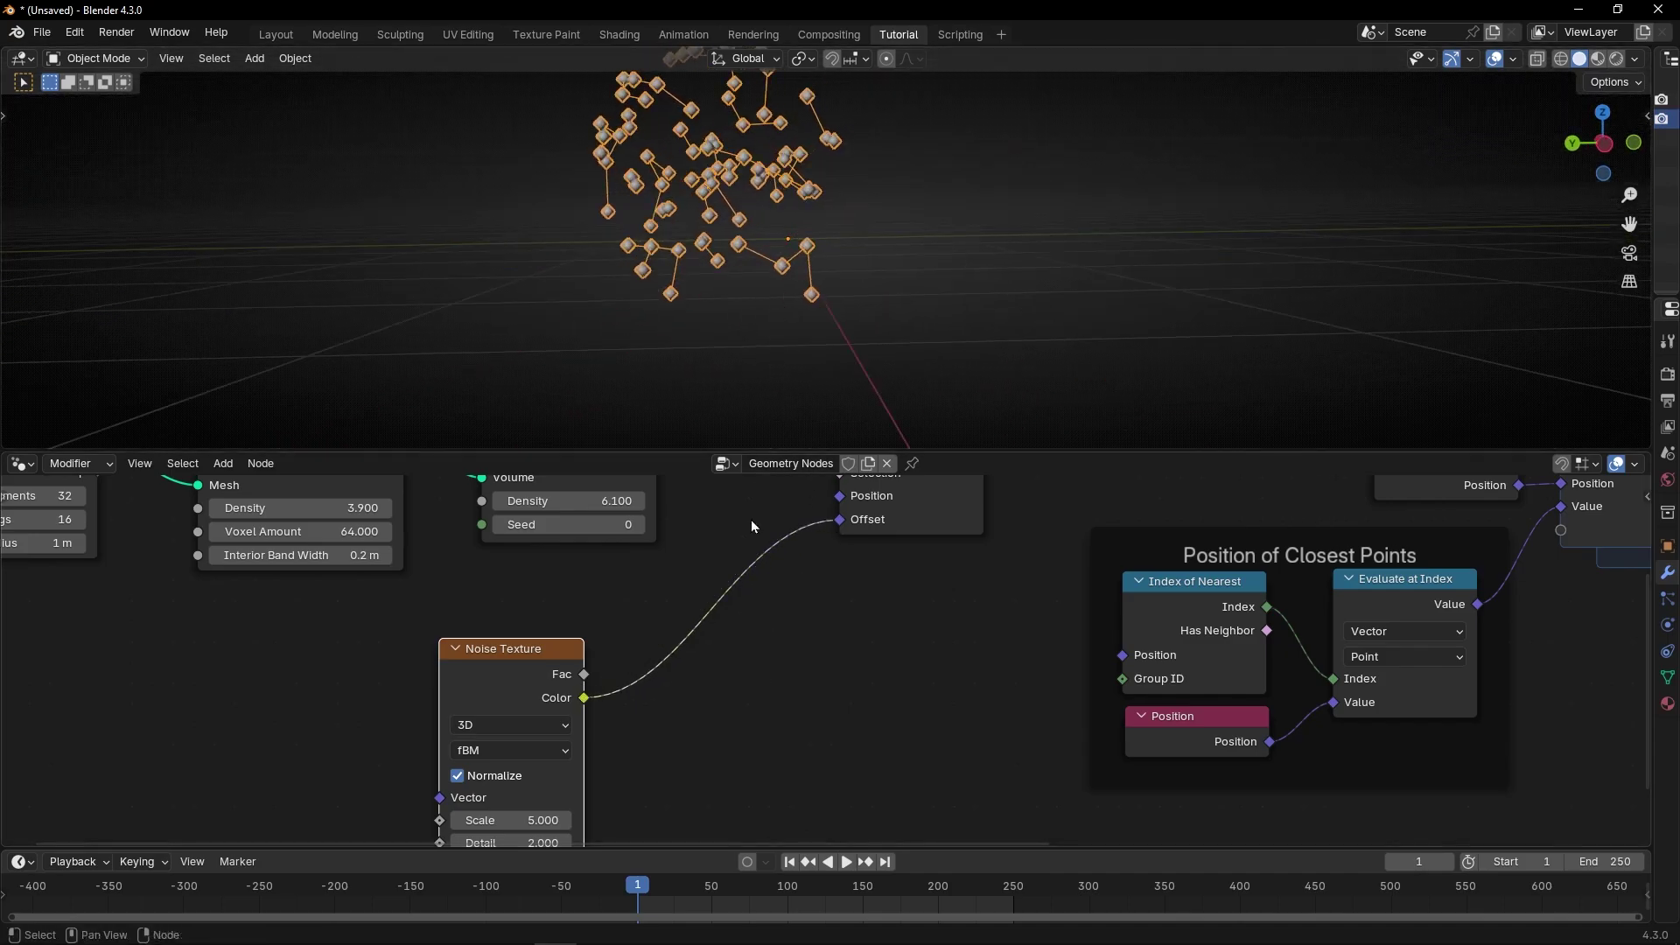
- Reposition the Noise Texture node, switch it to 4D and set its W to 0.96
middle_drag(659, 594, 918, 531)
drag(795, 578, 824, 530)
click(810, 601)
click(789, 718)
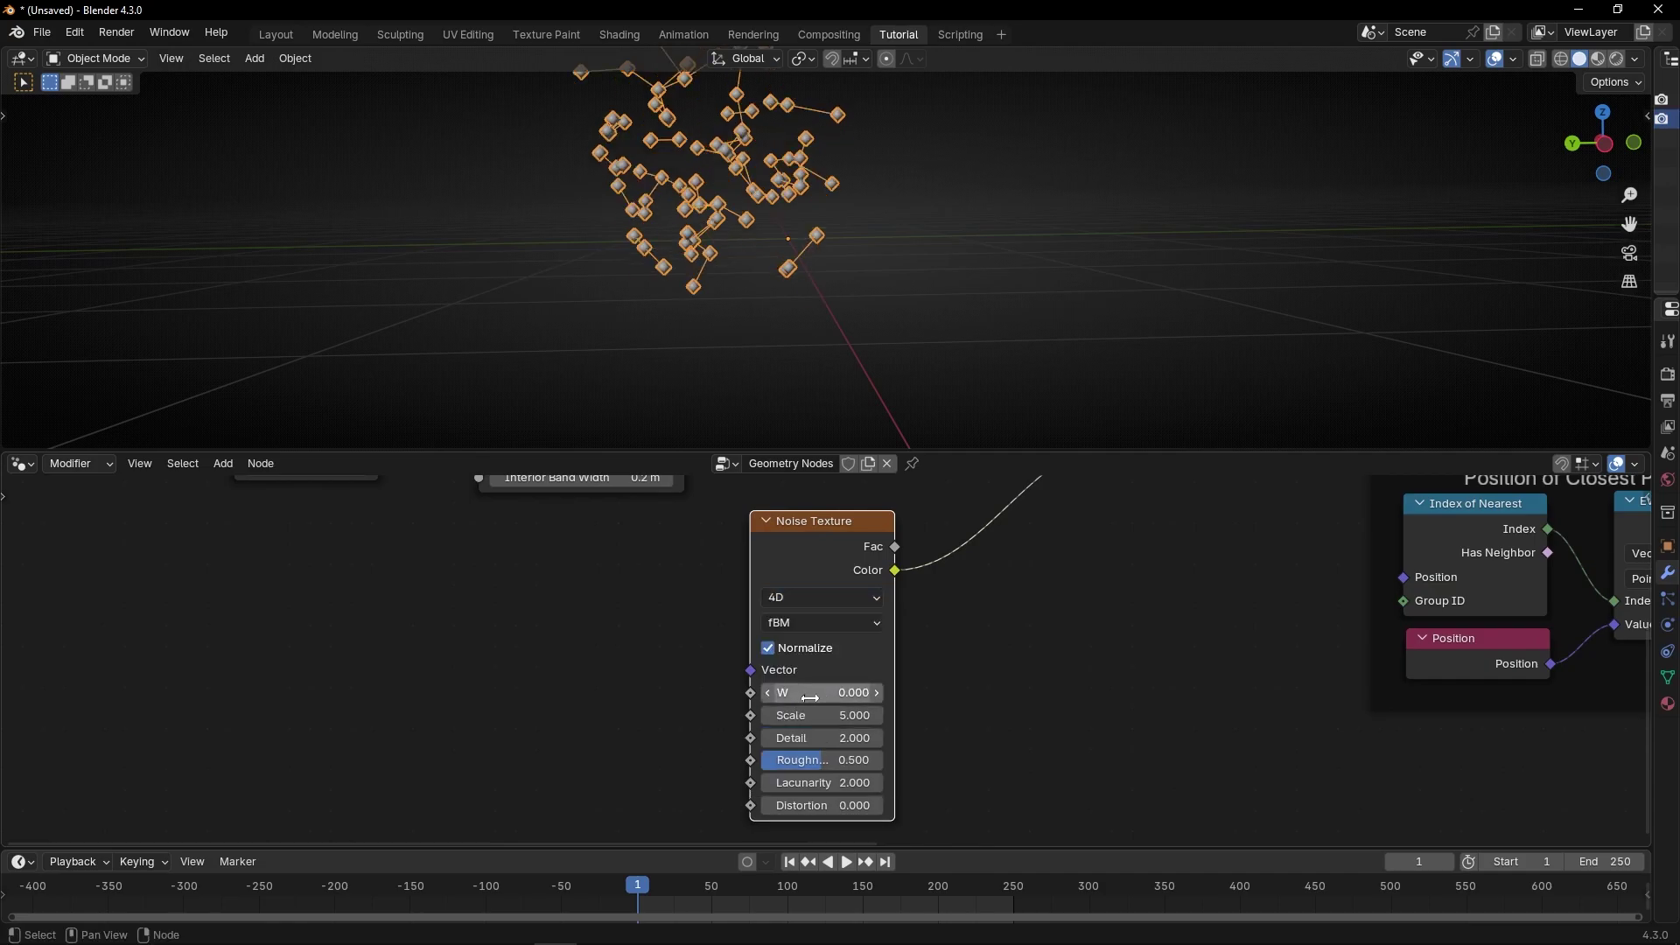
drag(822, 692, 848, 692)
shift+middle_drag(851, 336, 885, 428)
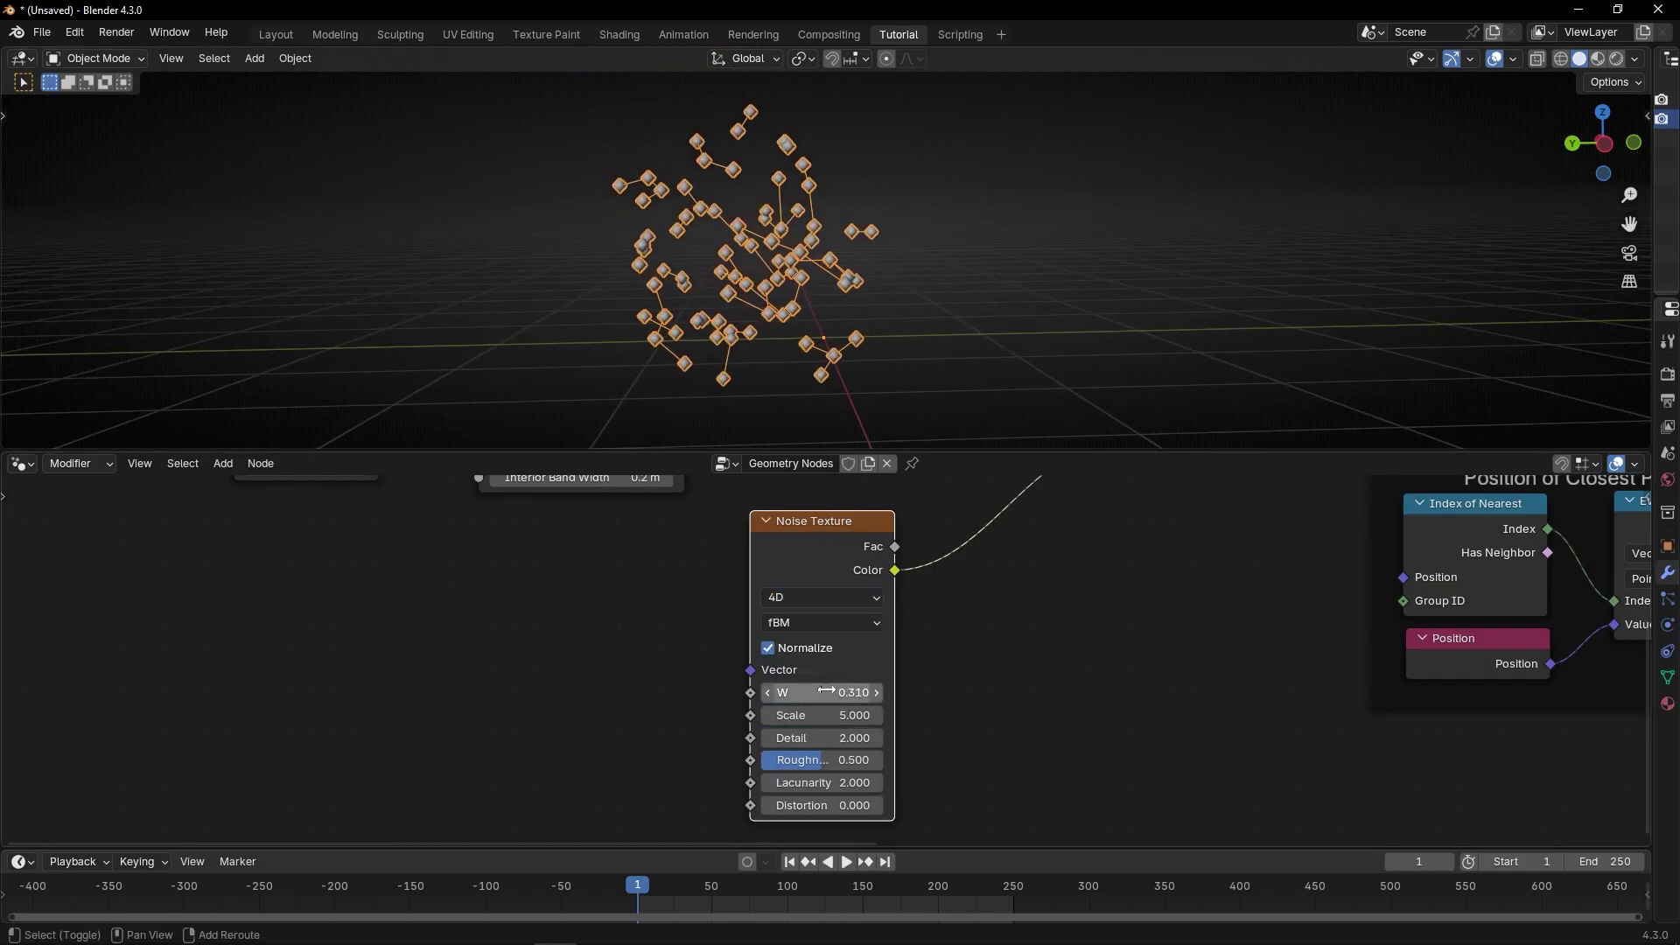
drag(827, 692, 906, 693)
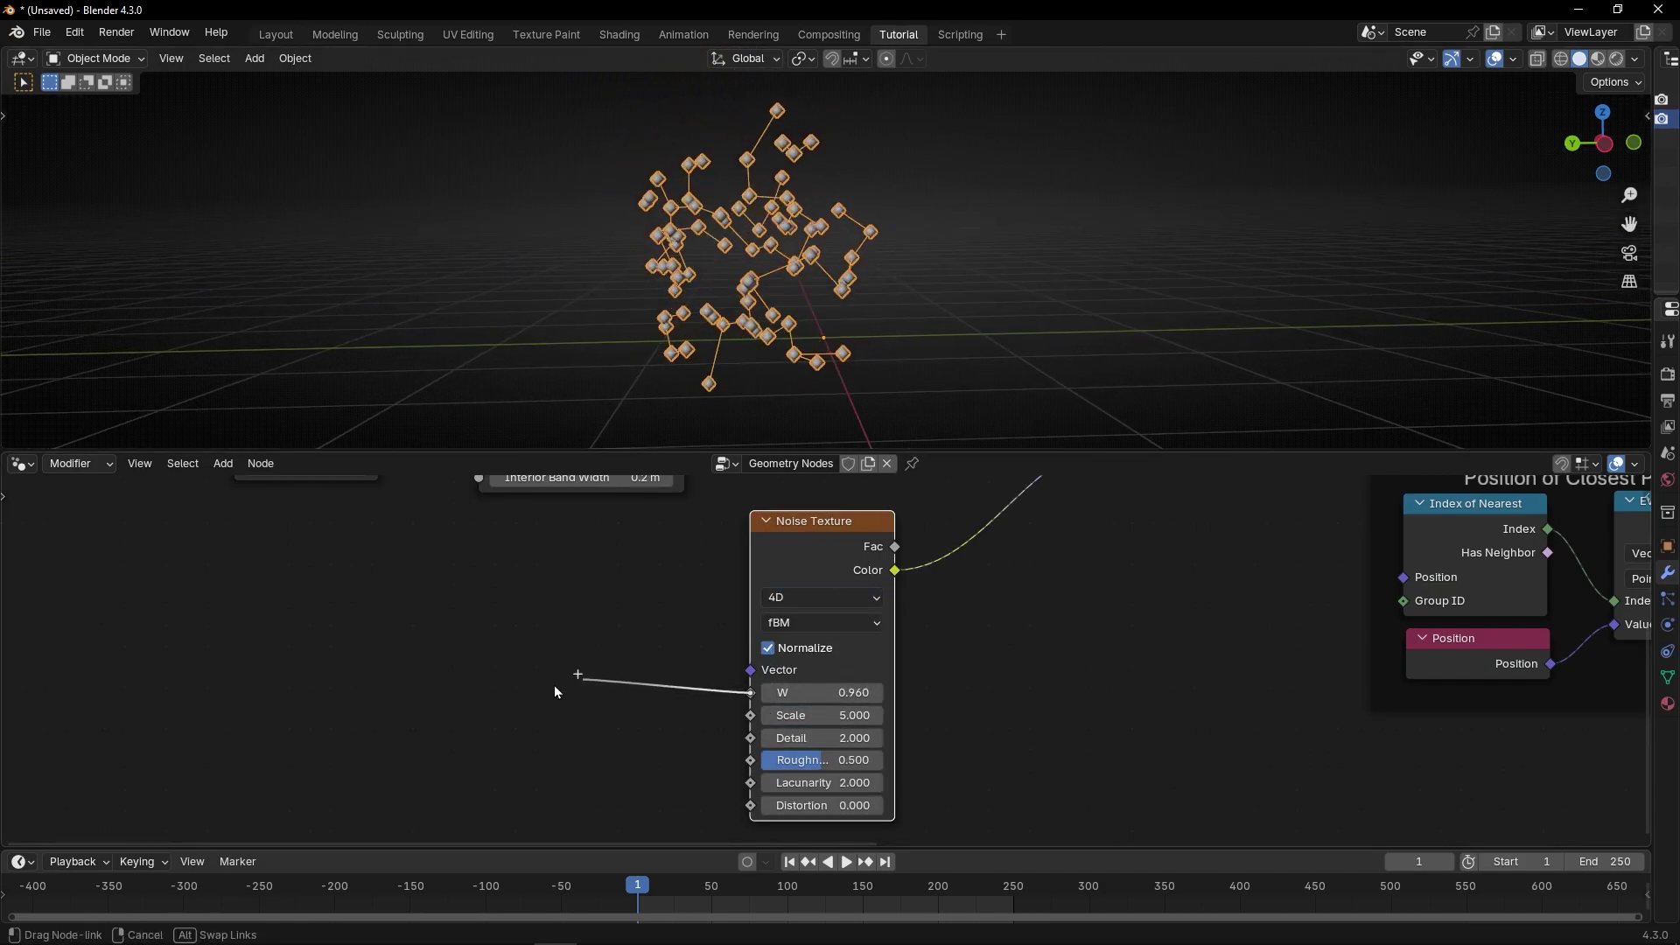
- Add a Scene Time node with Seconds linked to the Noise Texture's W and play the animation
drag(555, 691, 551, 689)
text(scen)
key(Return)
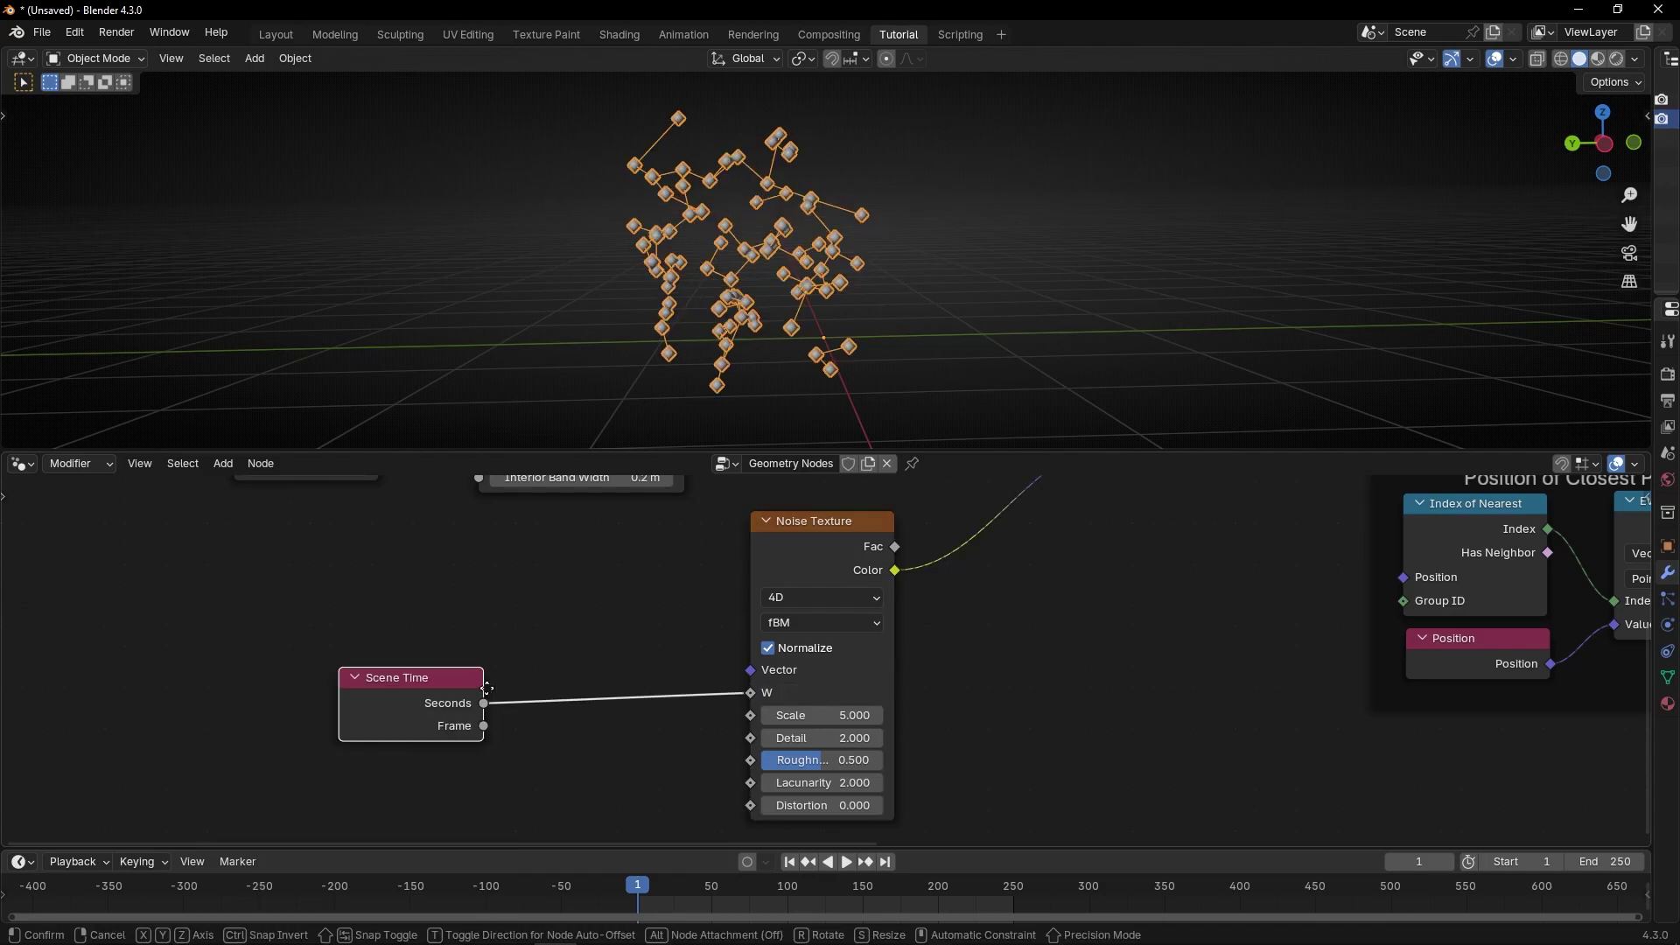
click(525, 687)
key(space)
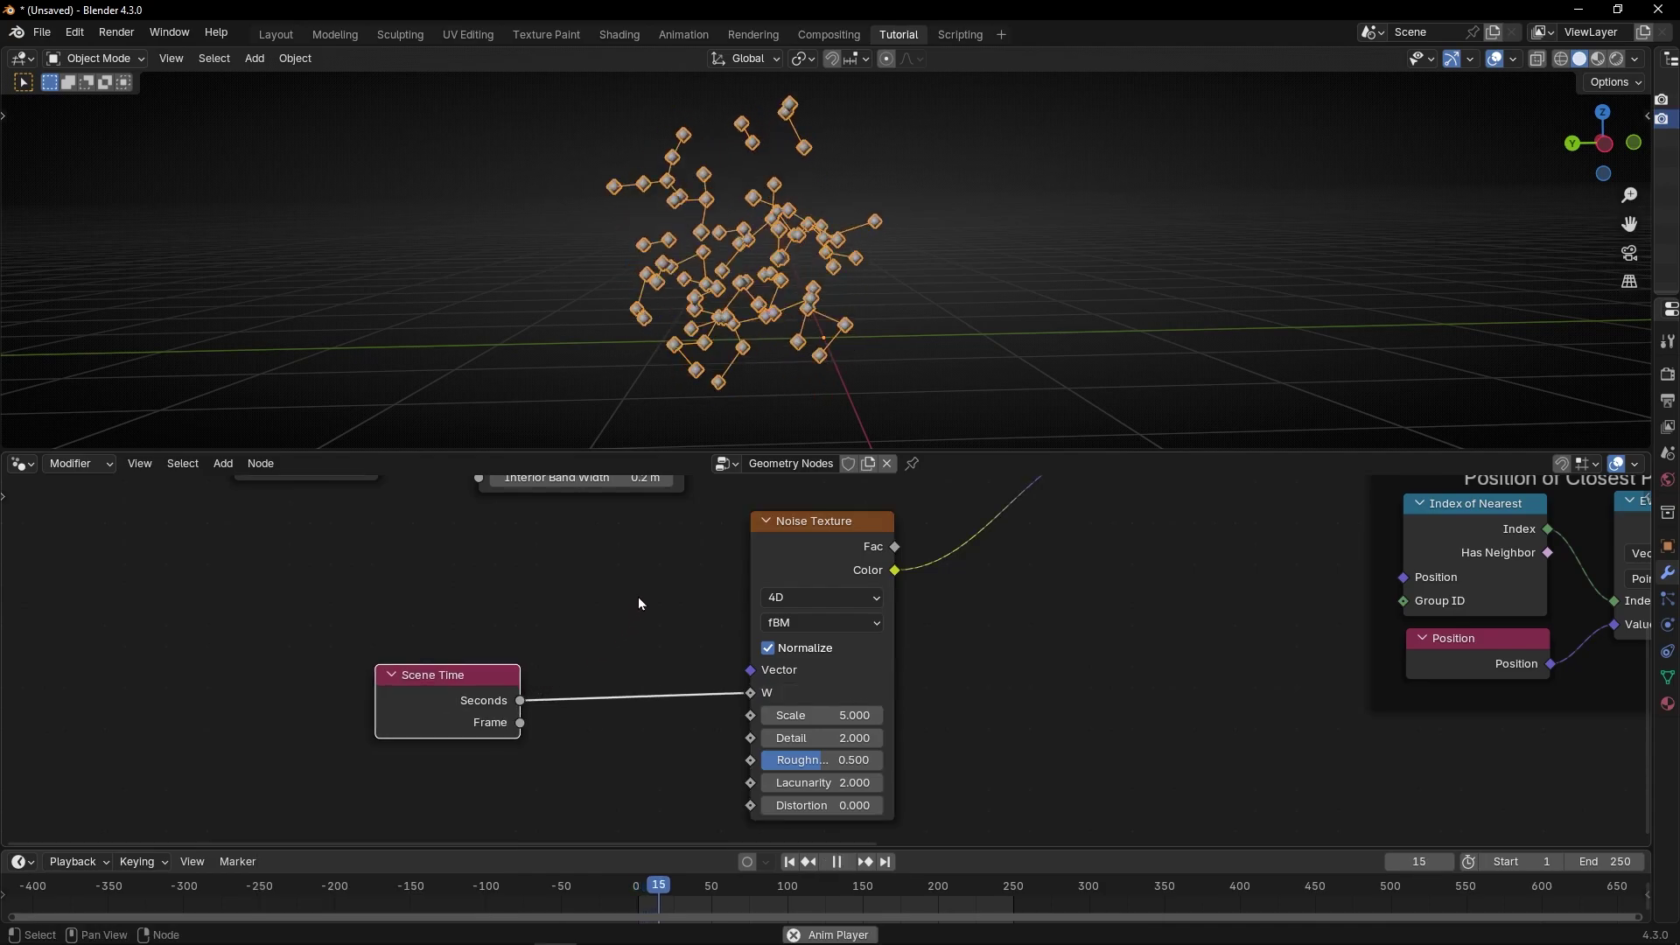
- Insert an Add math node on the link between Scene Time's Seconds and the Noise Texture's W
key(shift+a)
text(add)
key(Return)
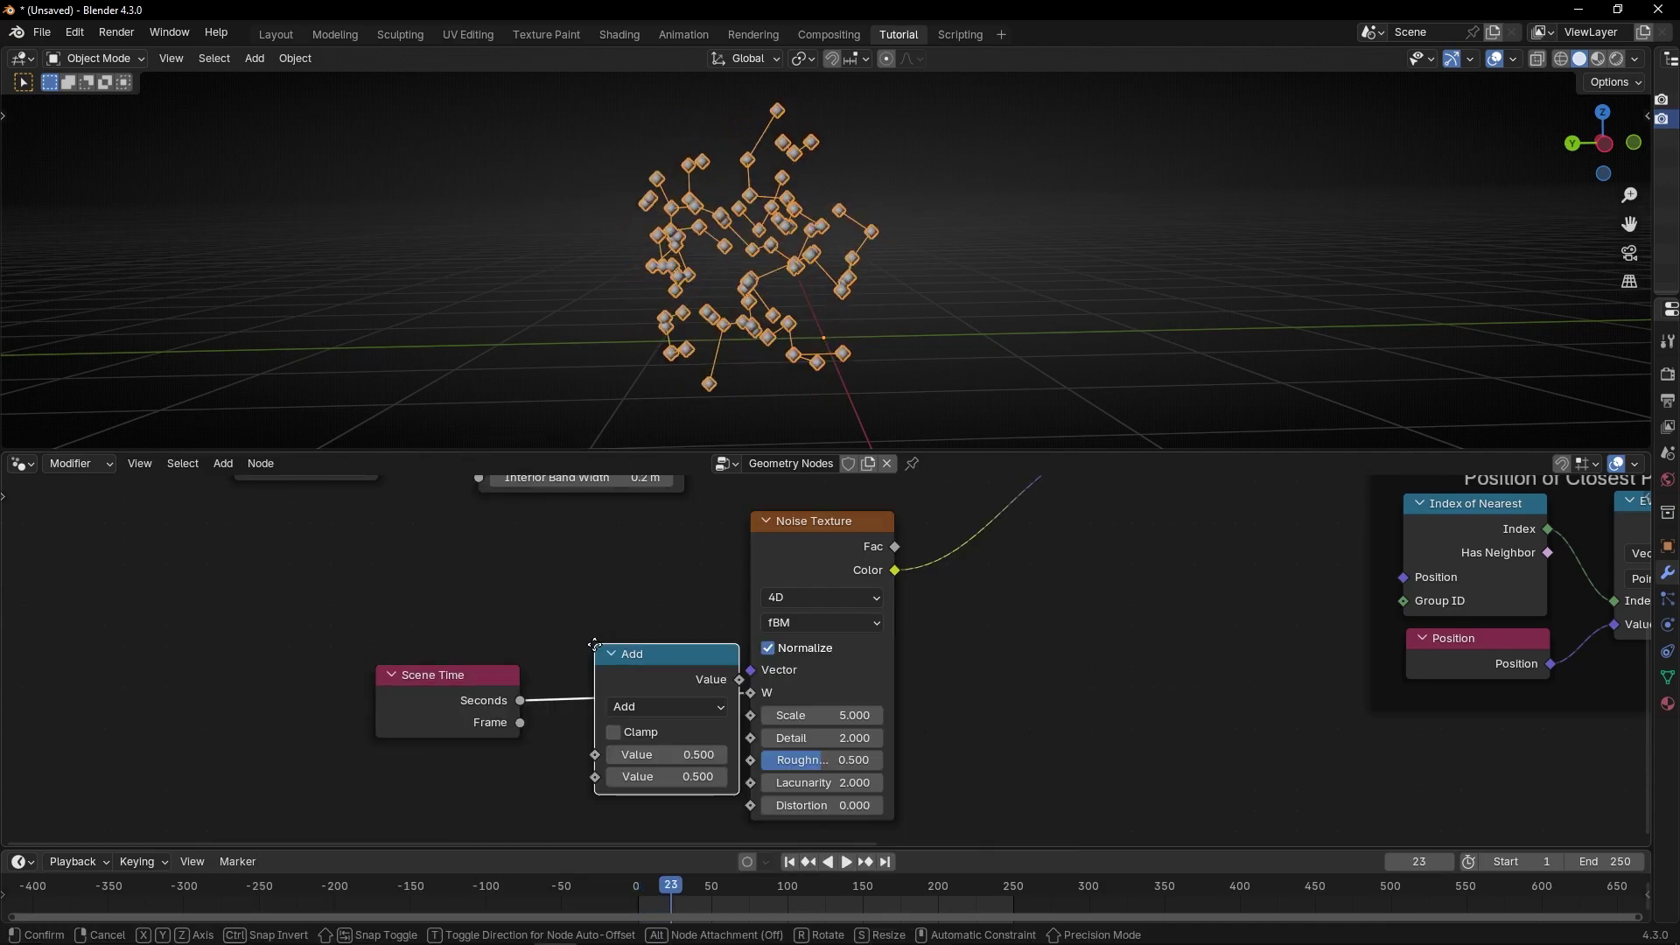
click(569, 639)
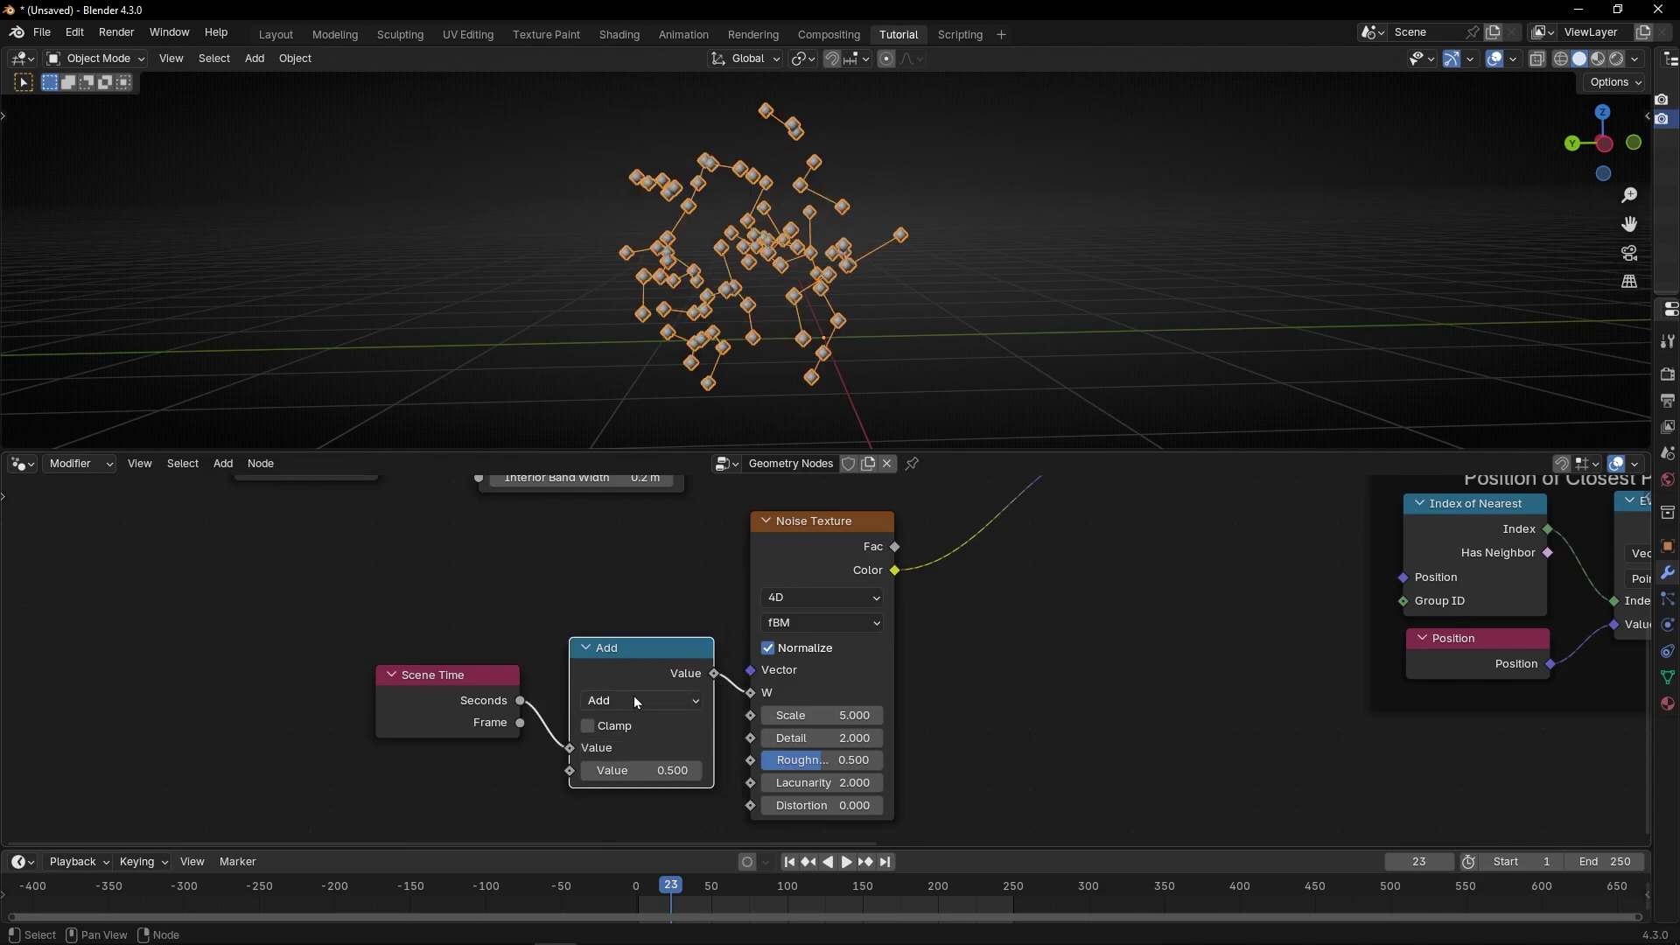
- Change the math operation to Divide with a value of 10 and play the animation
click(637, 699)
click(648, 510)
click(653, 770)
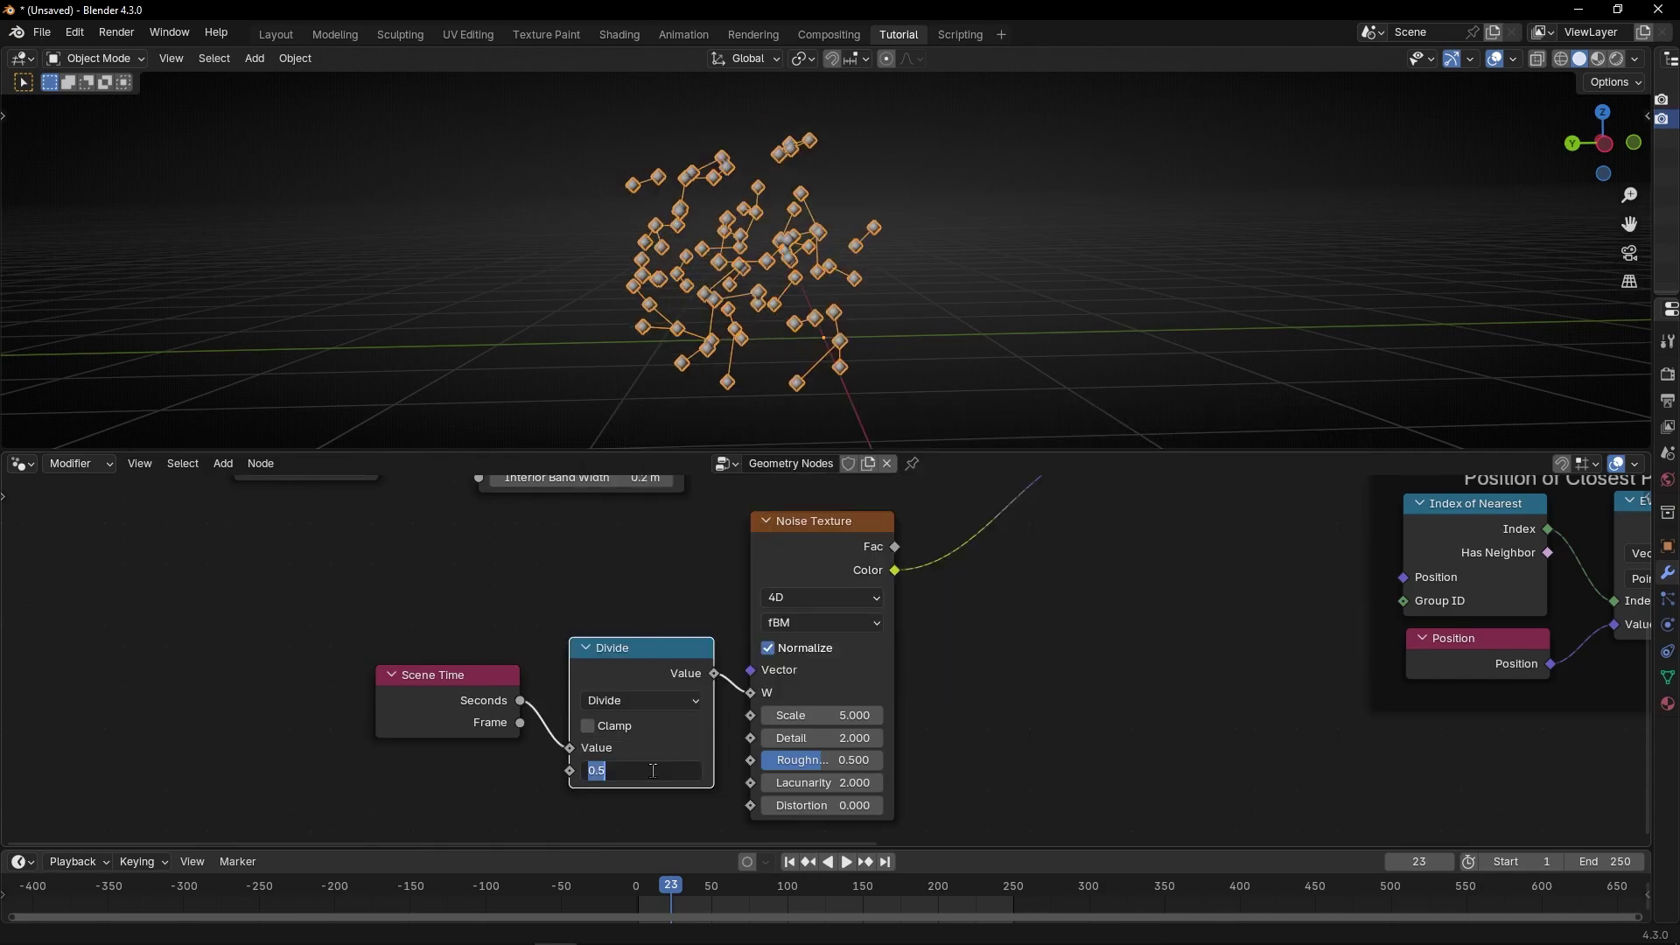
text(10)
key(Return)
key(space)
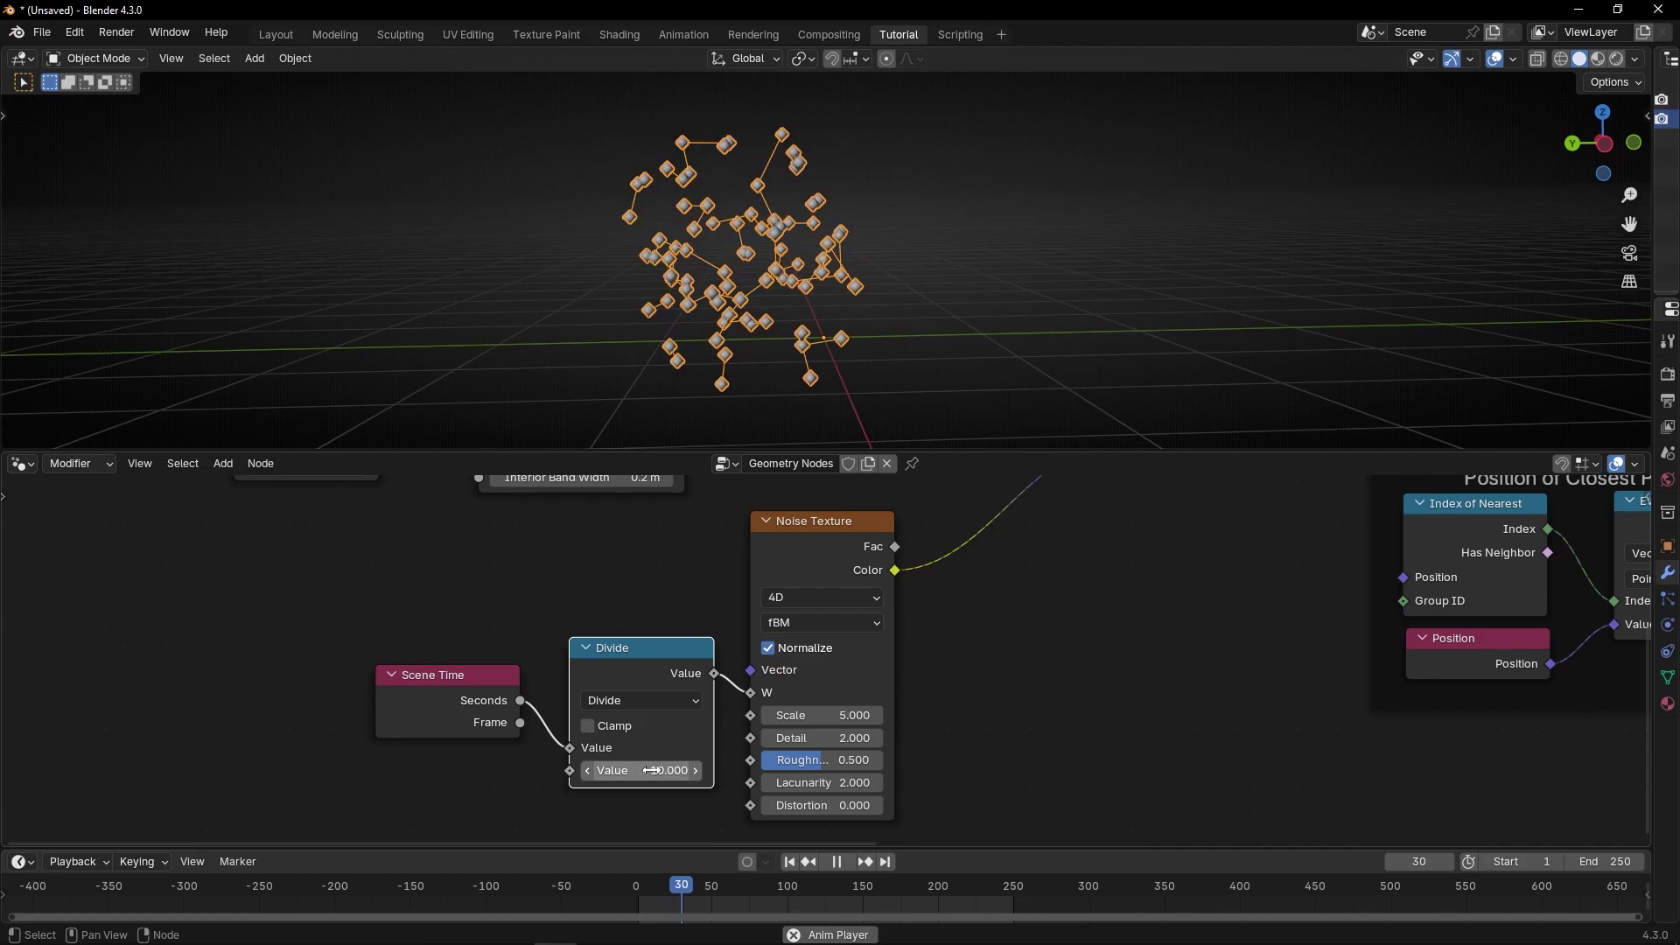
middle_drag(838, 427, 815, 363)
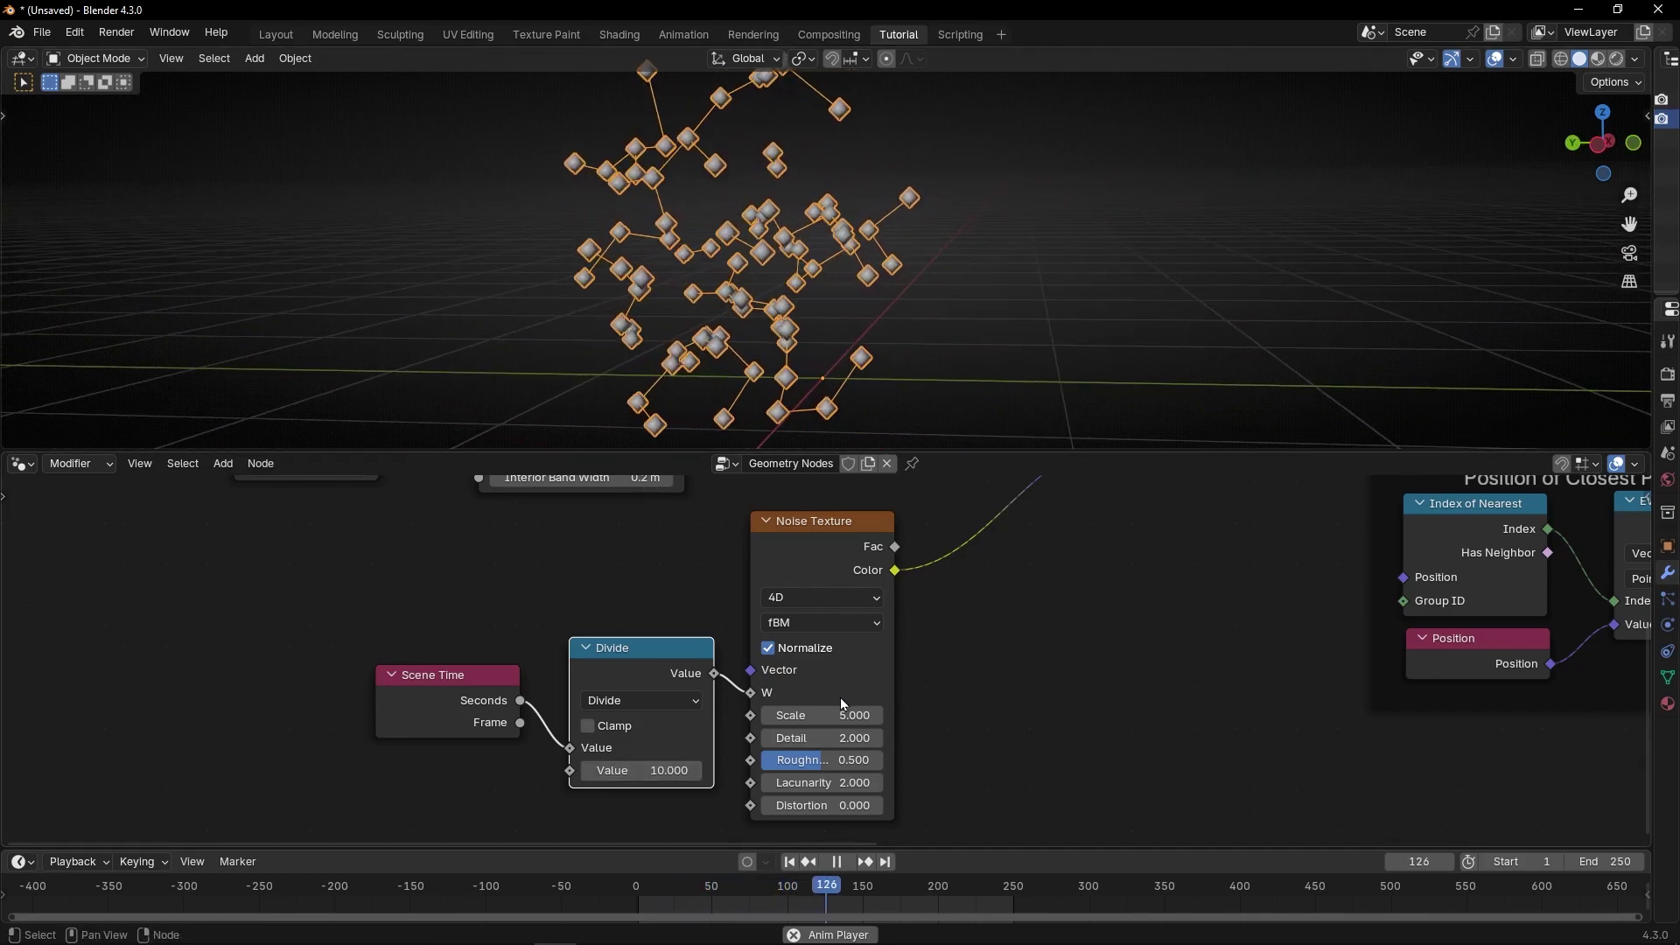
- Set the Noise Texture's Scale to 14.6 and its Detail, Roughness and Lacunarity to 0
drag(842, 715, 885, 715)
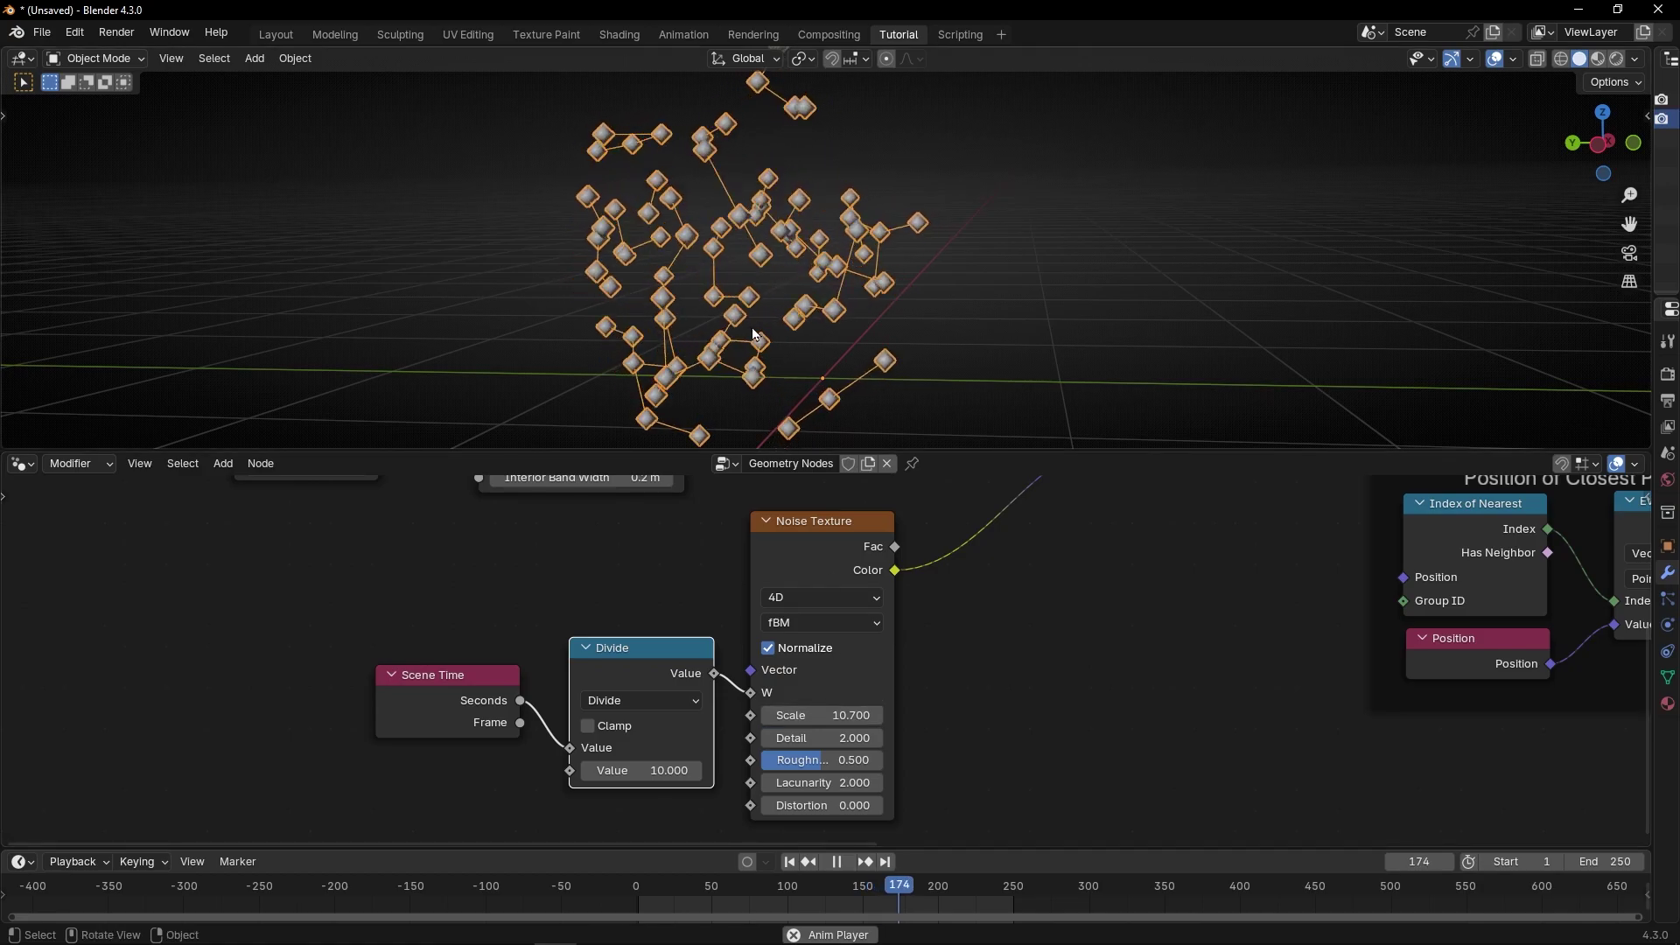
mouse_move(759, 341)
middle_down()
mouse_move(871, 350)
mouse_move(776, 350)
middle_up()
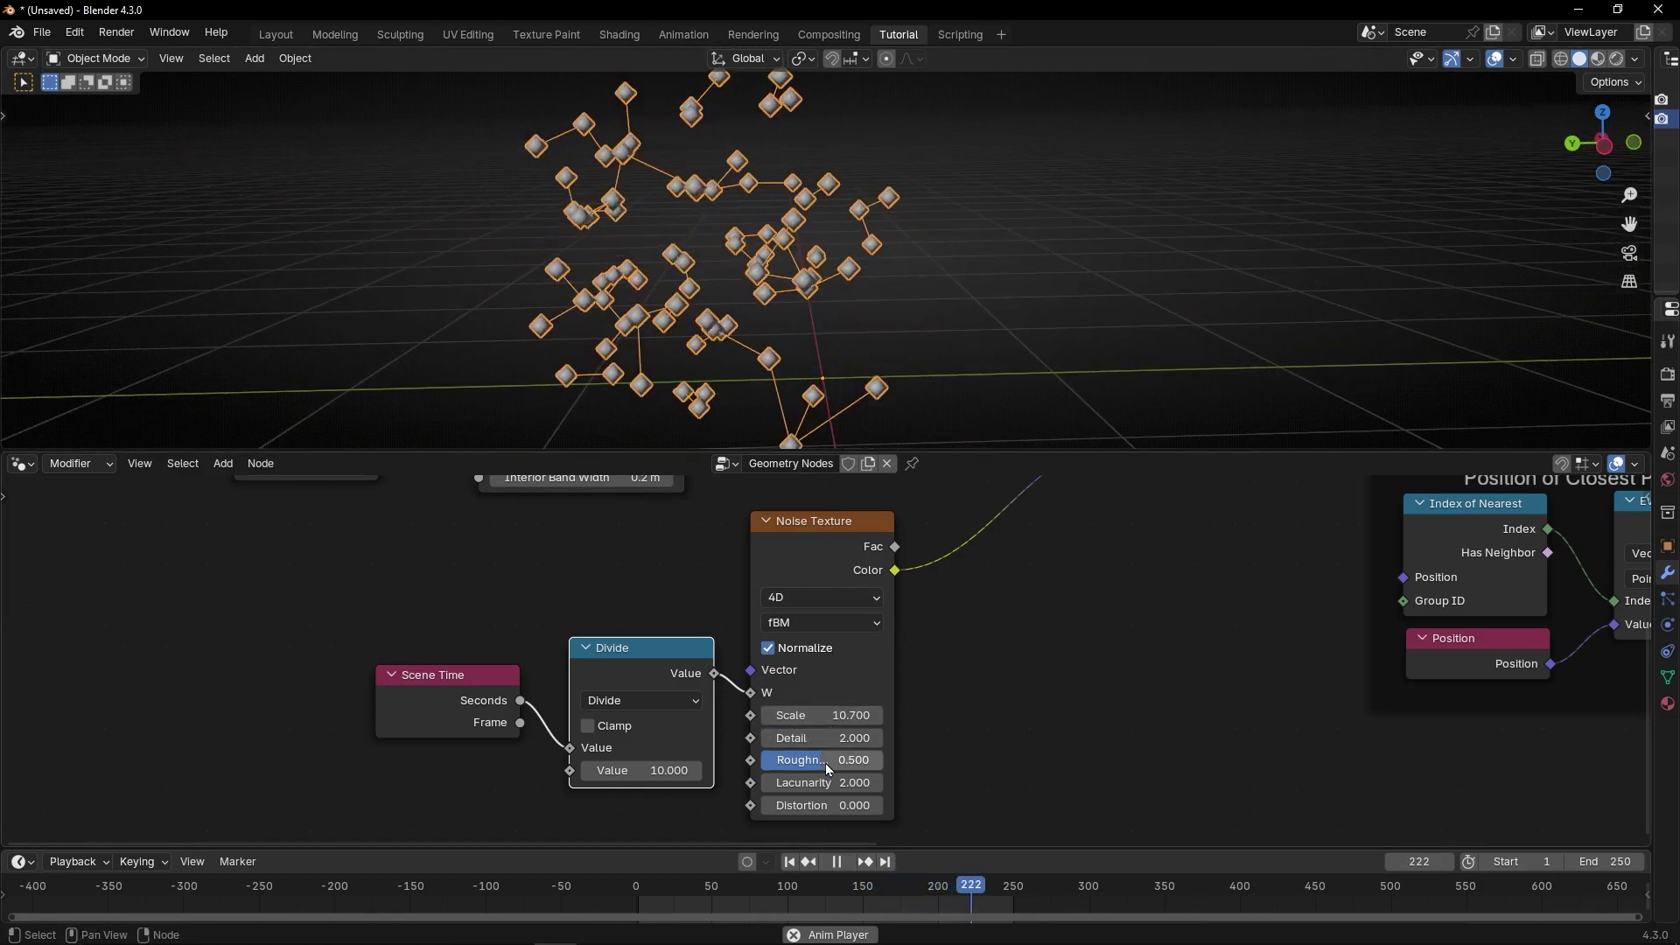
drag(825, 762, 861, 715)
scroll(924, 310, down, 2)
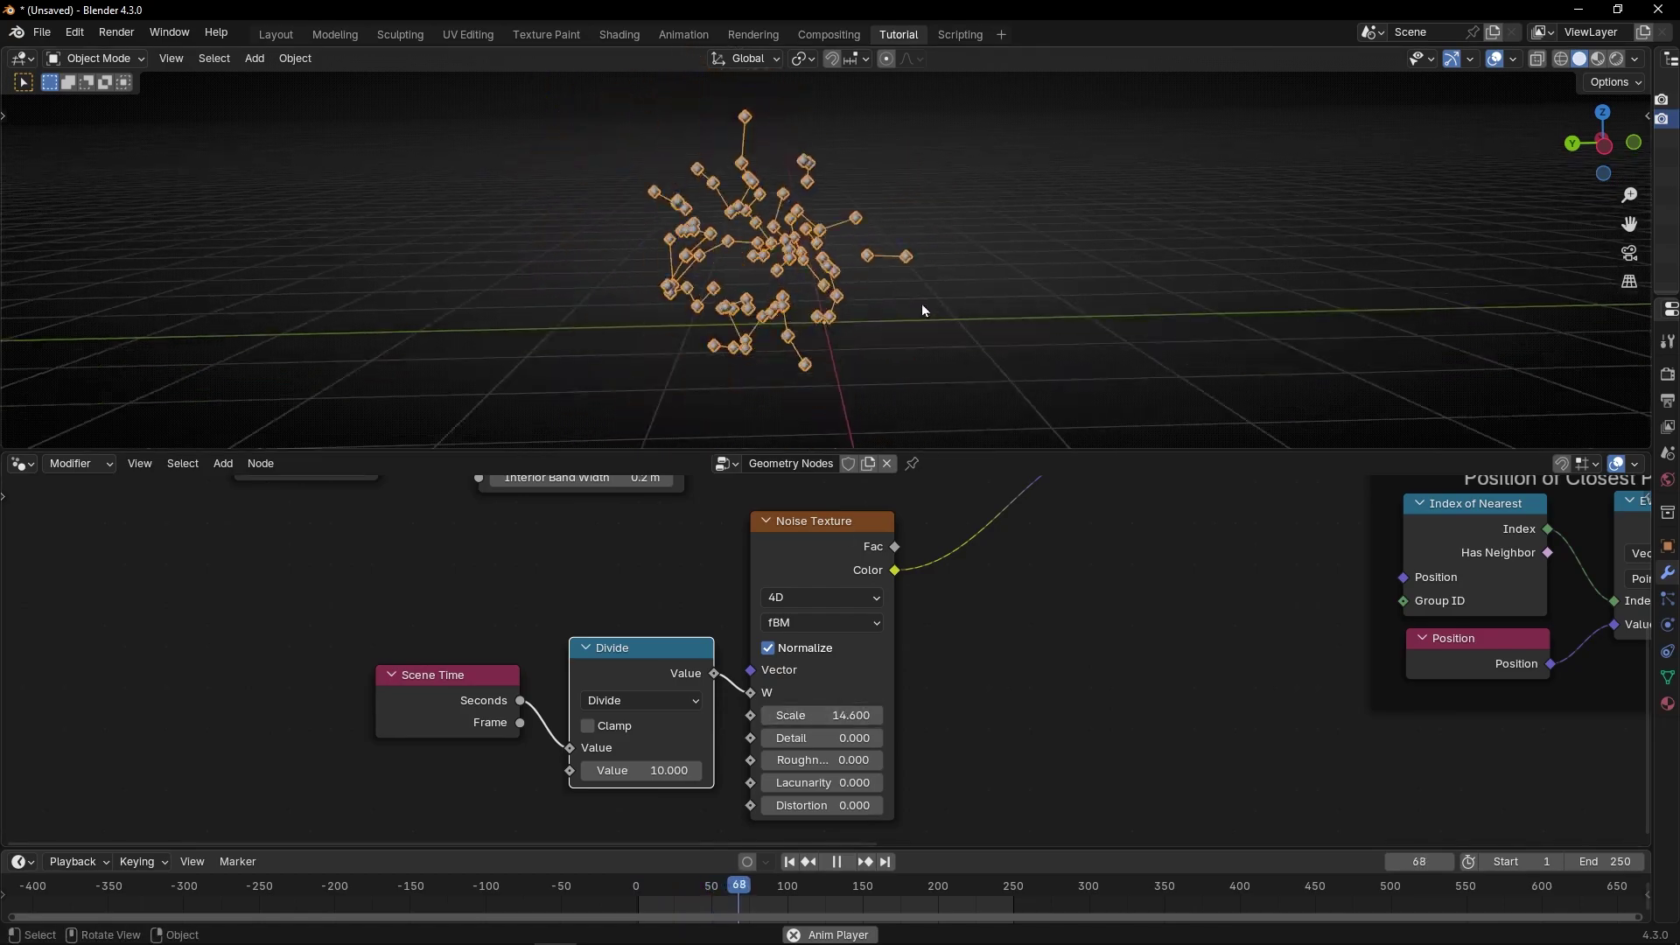
middle_drag(923, 309, 678, 322)
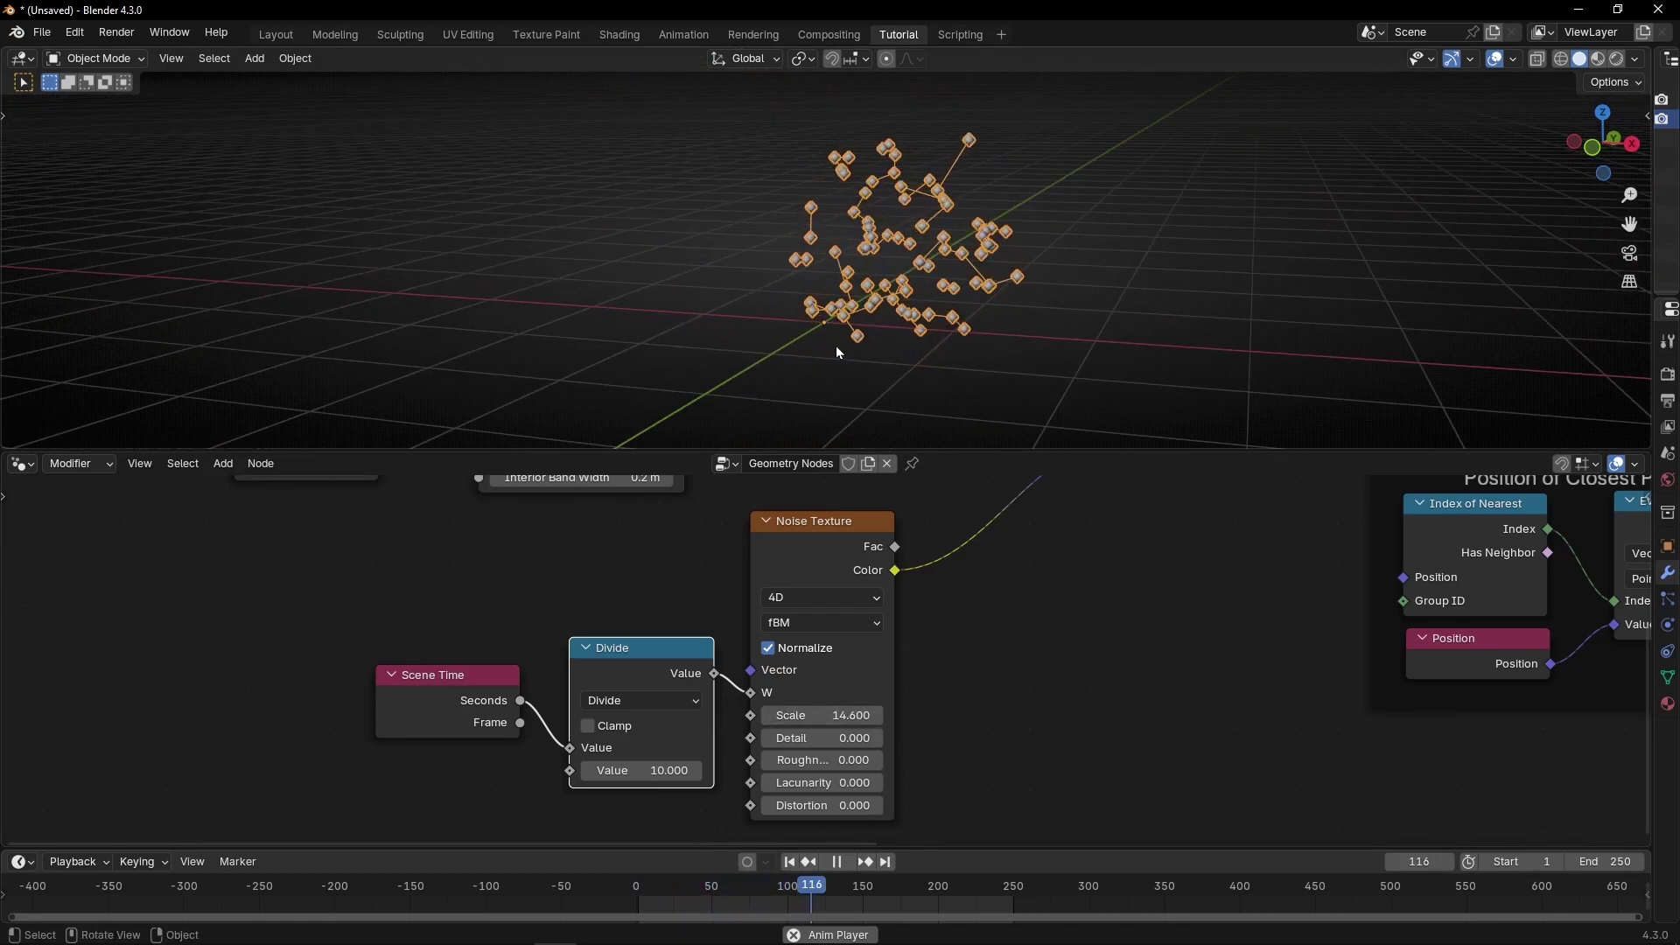
- Turn off Normalize on the Noise Texture and lower its Scale to 8.36
click(768, 649)
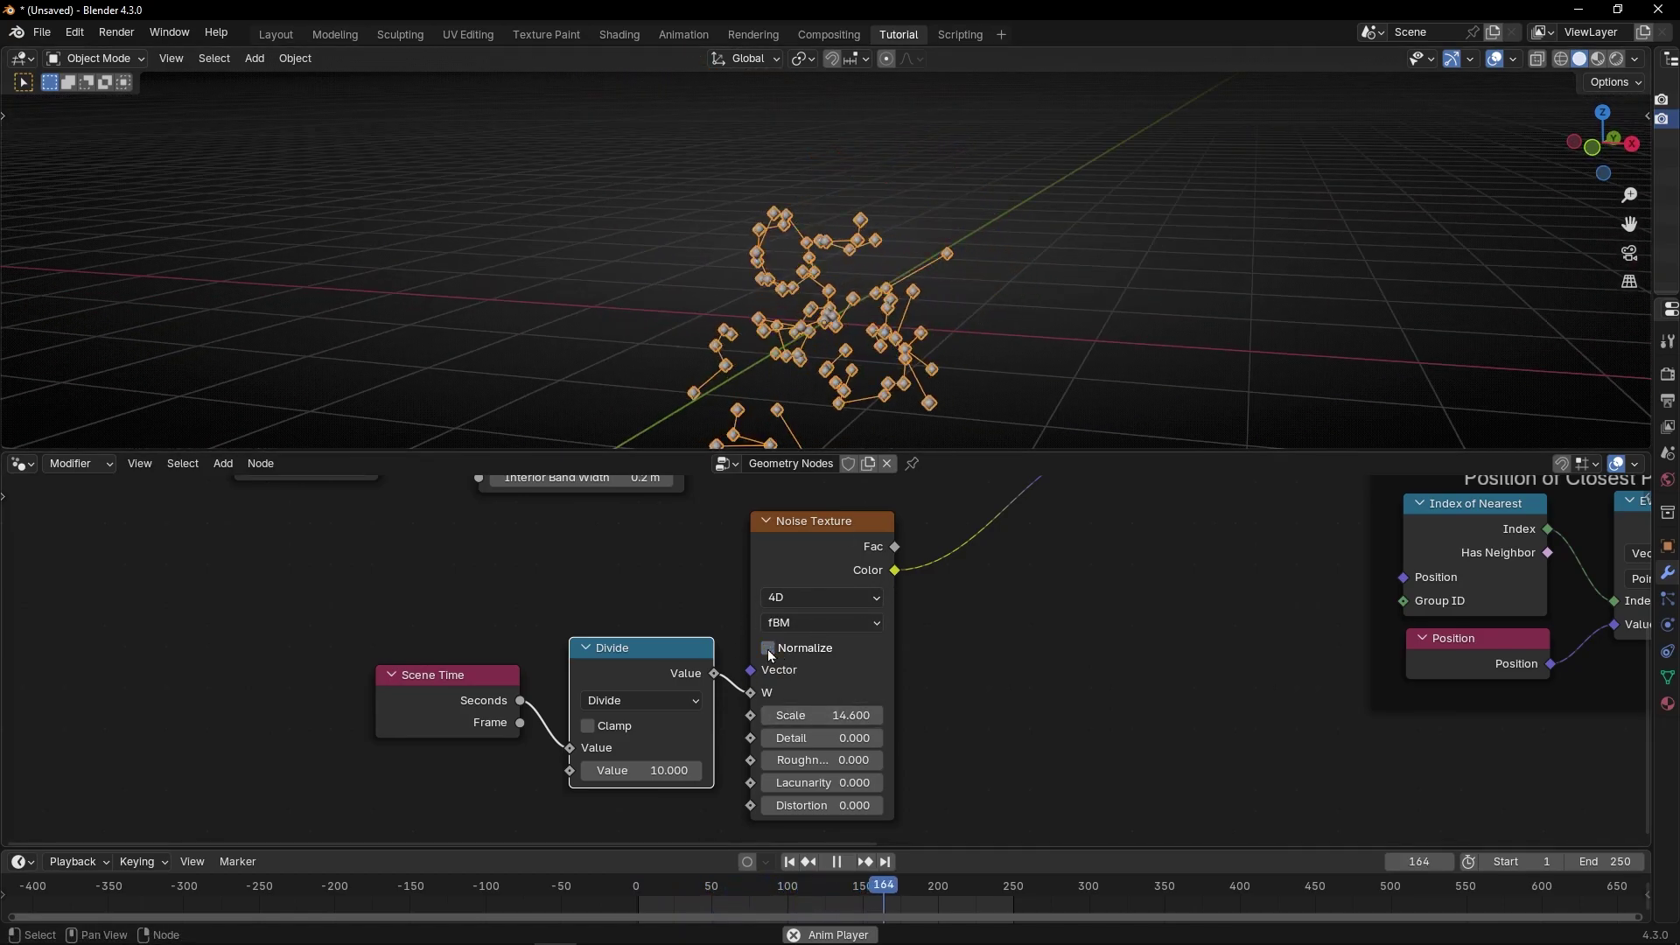
drag(822, 715, 777, 715)
shift+middle_drag(889, 343, 902, 326)
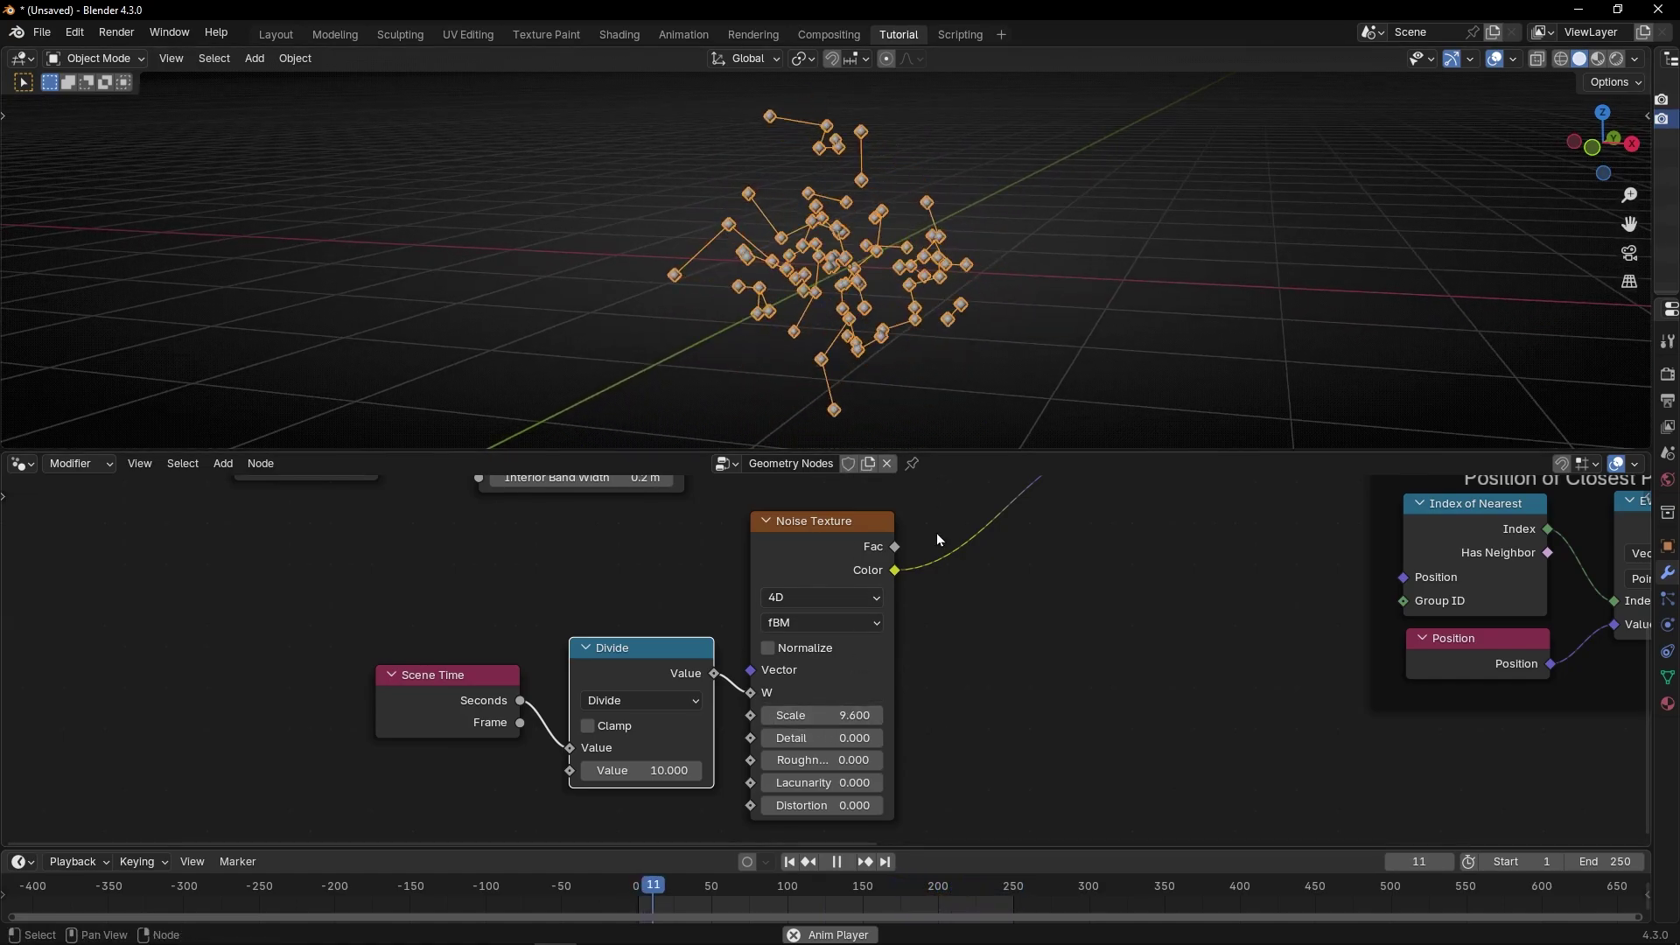
drag(858, 715, 853, 715)
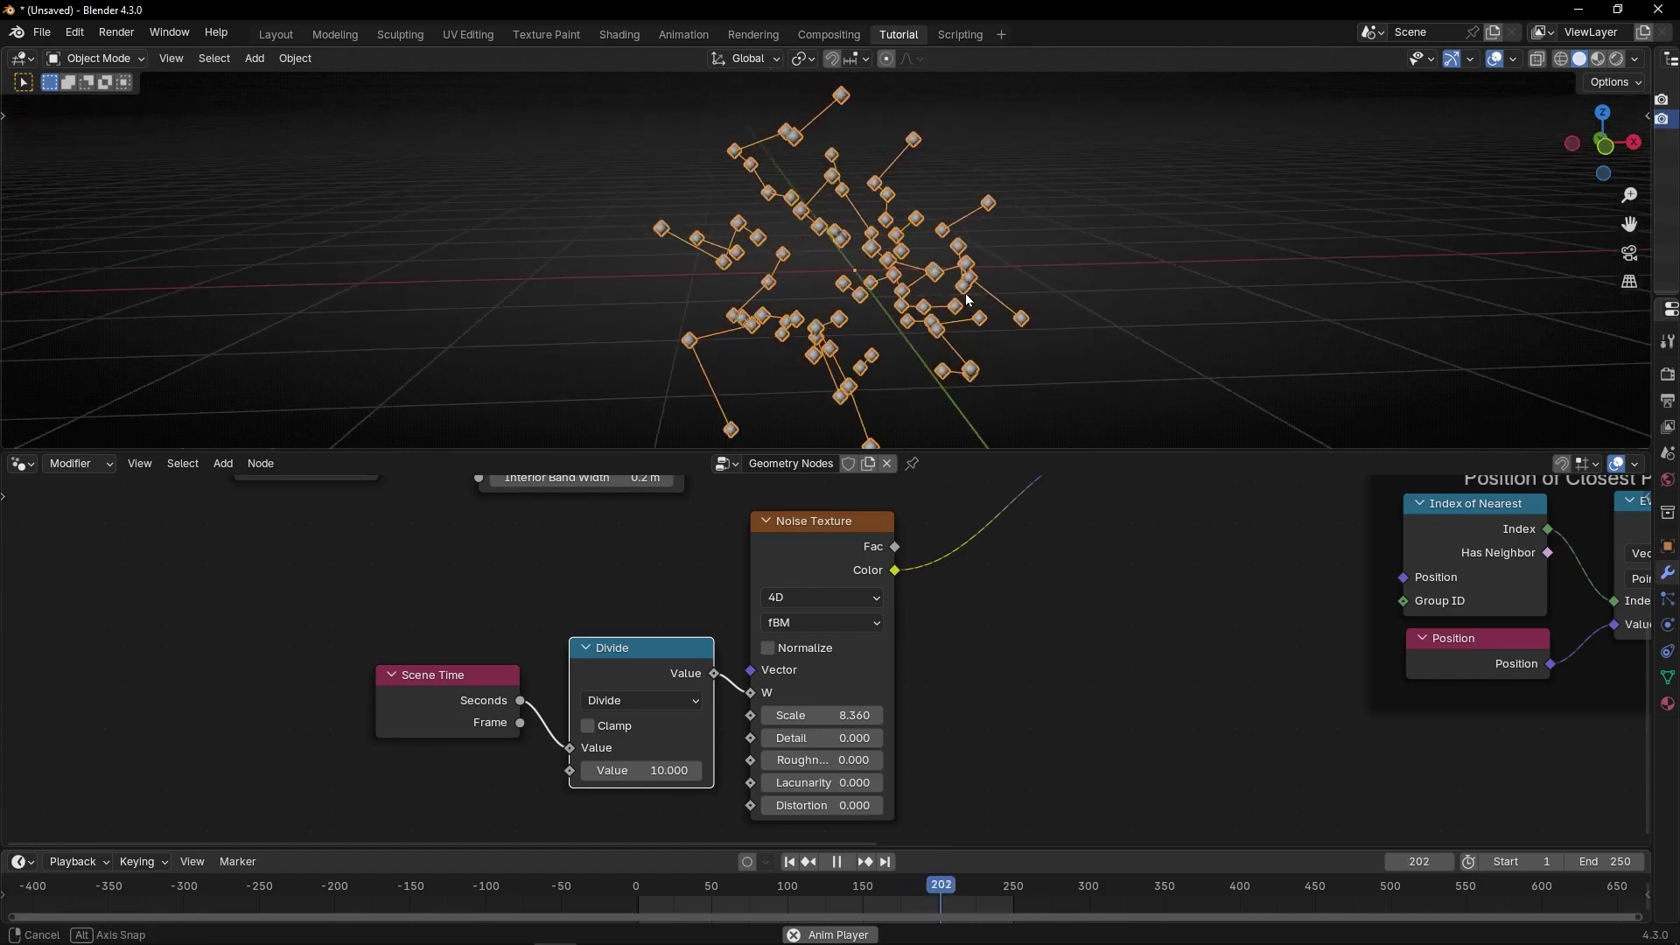
- Raise the Distribute Points in Volume density to 14.6
scroll(1079, 563, down, 3)
middle_drag(1078, 563, 991, 656)
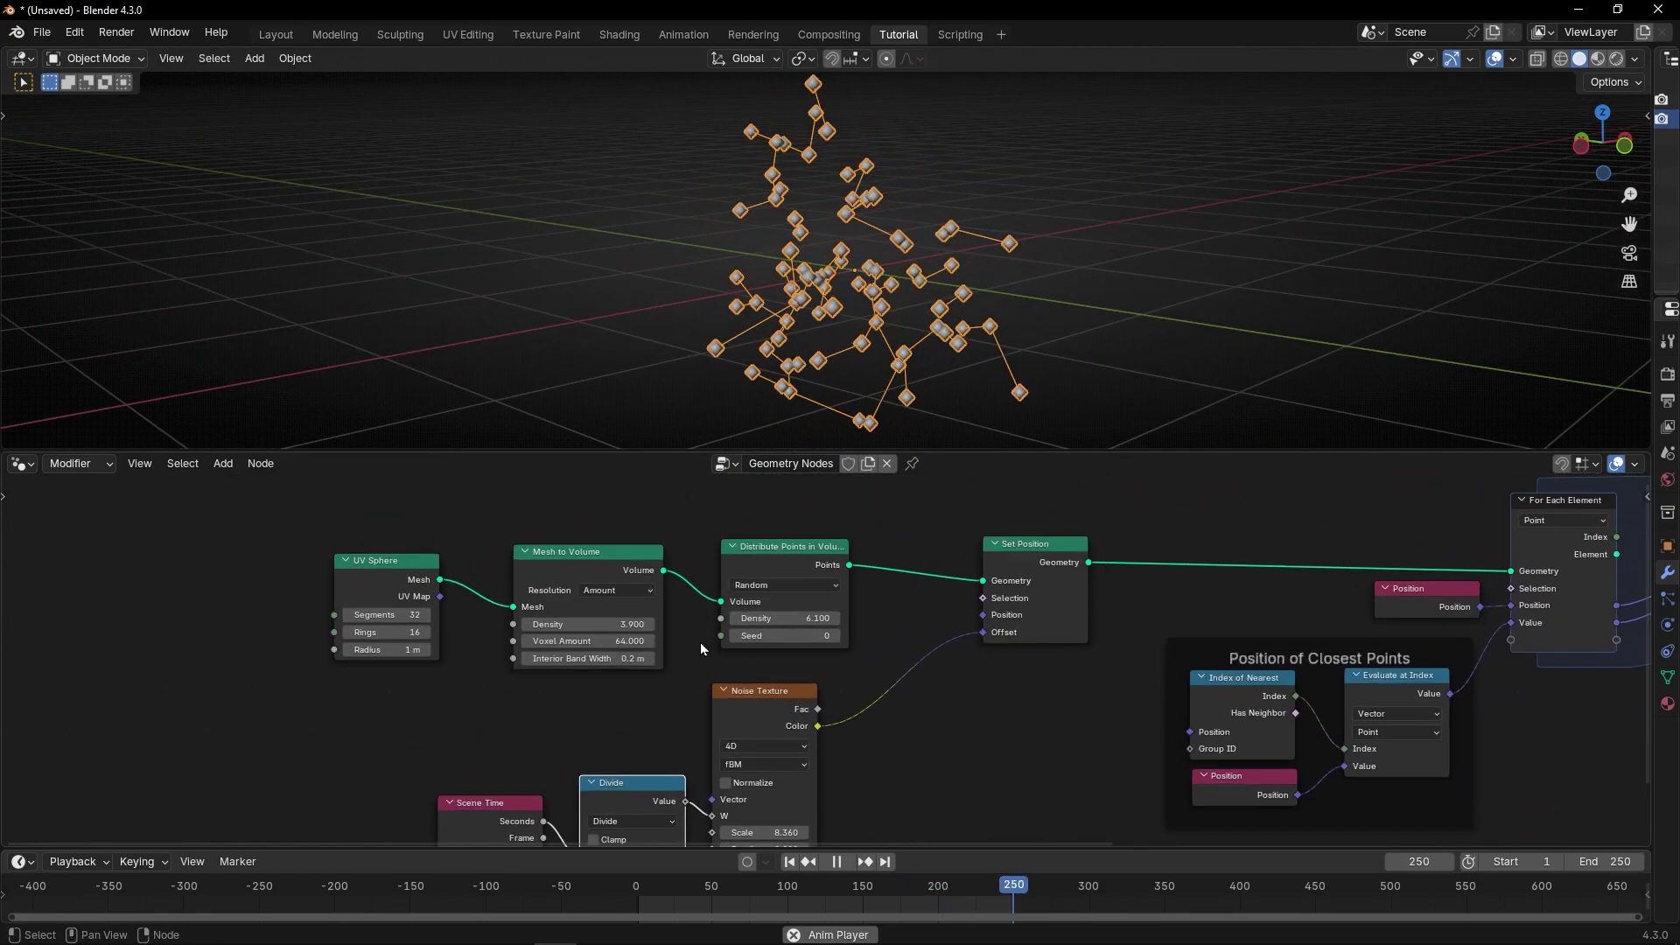
scroll(814, 612, up, 2)
drag(788, 606, 840, 607)
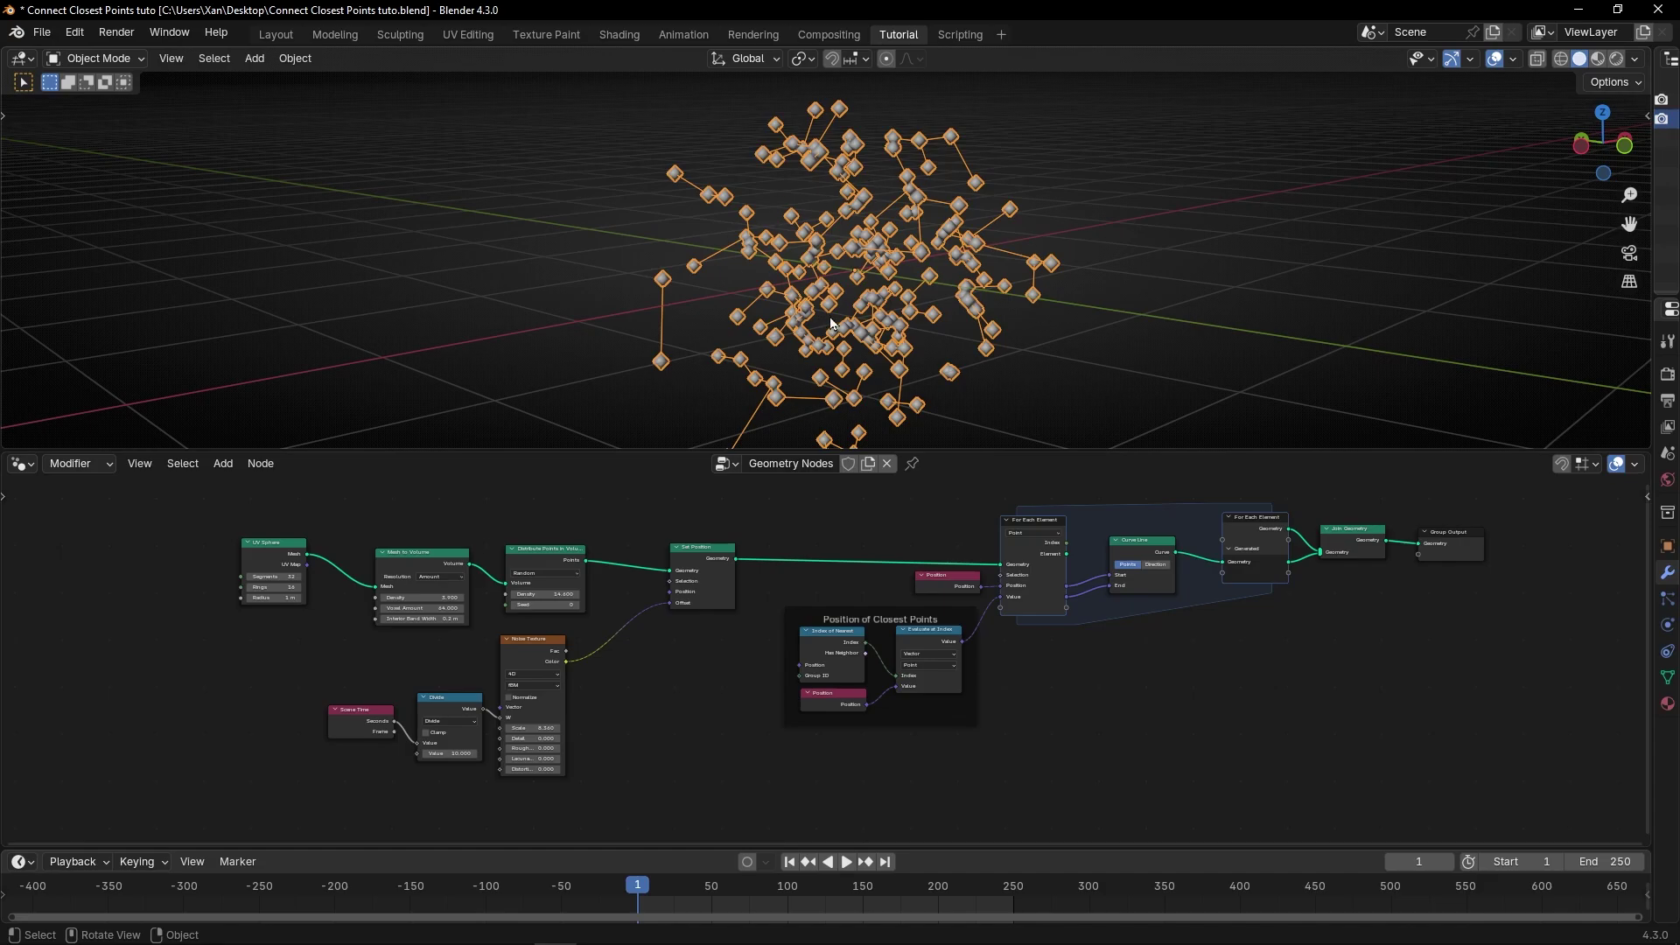
- Insert an Instance on Points node between Join Geometry and Group Output, making room for it in the chain
scroll(1420, 653, up, 5)
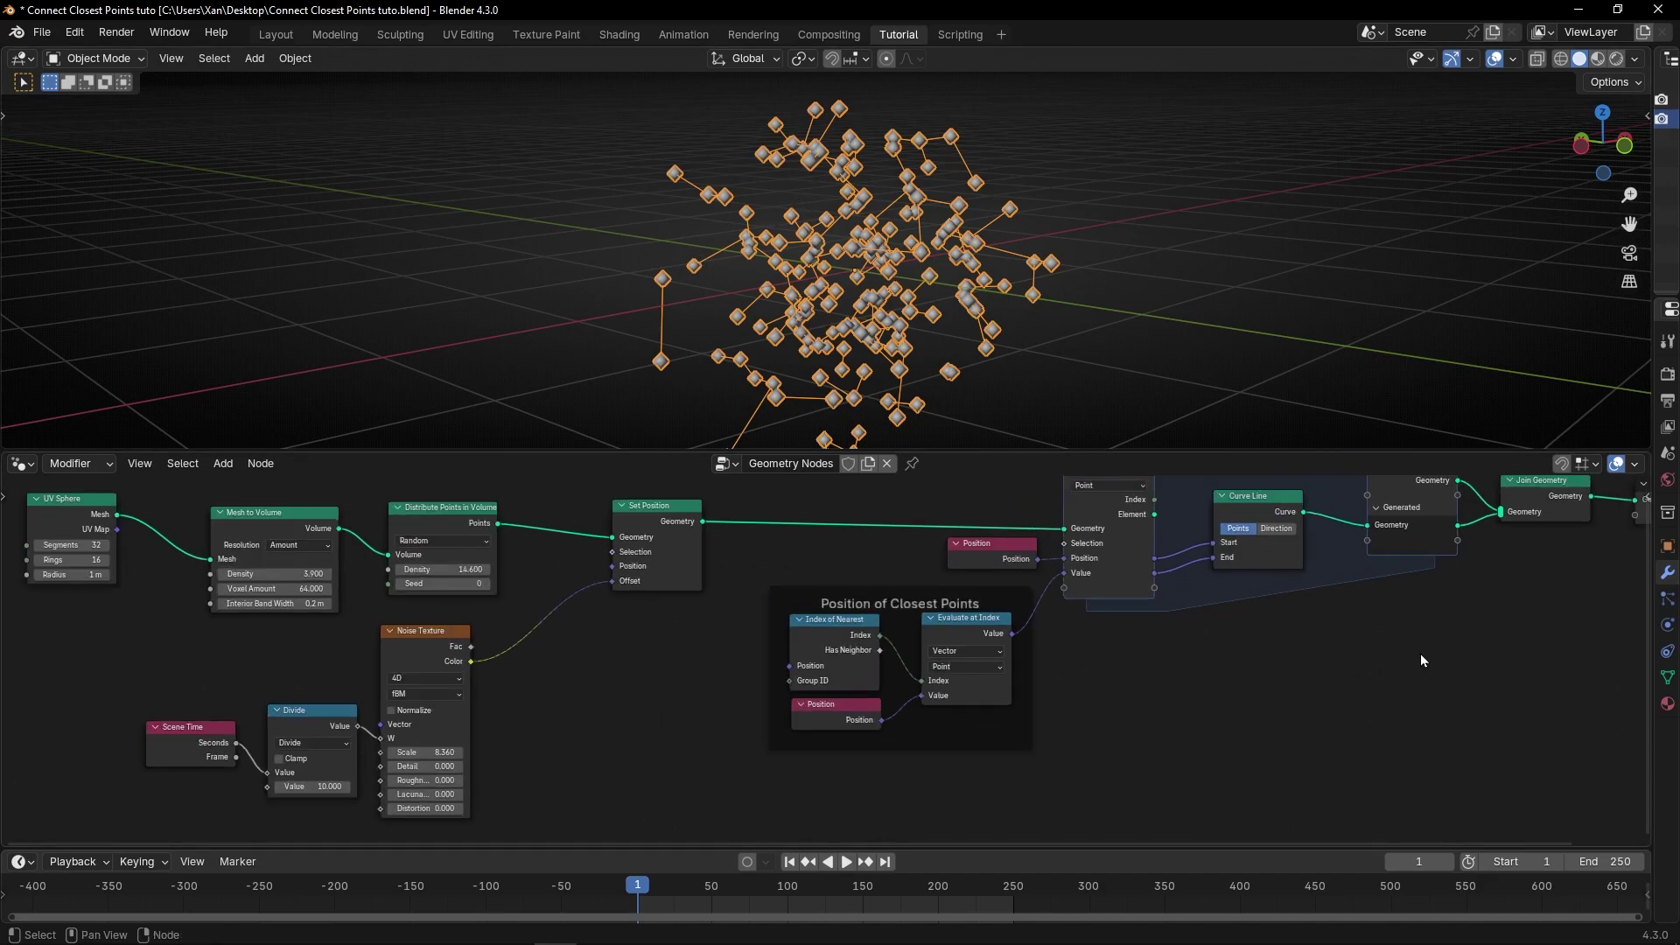
middle_drag(1404, 629, 587, 661)
scroll(974, 614, up, 4)
middle_drag(980, 547, 907, 678)
drag(919, 629, 1287, 611)
key(shift+a)
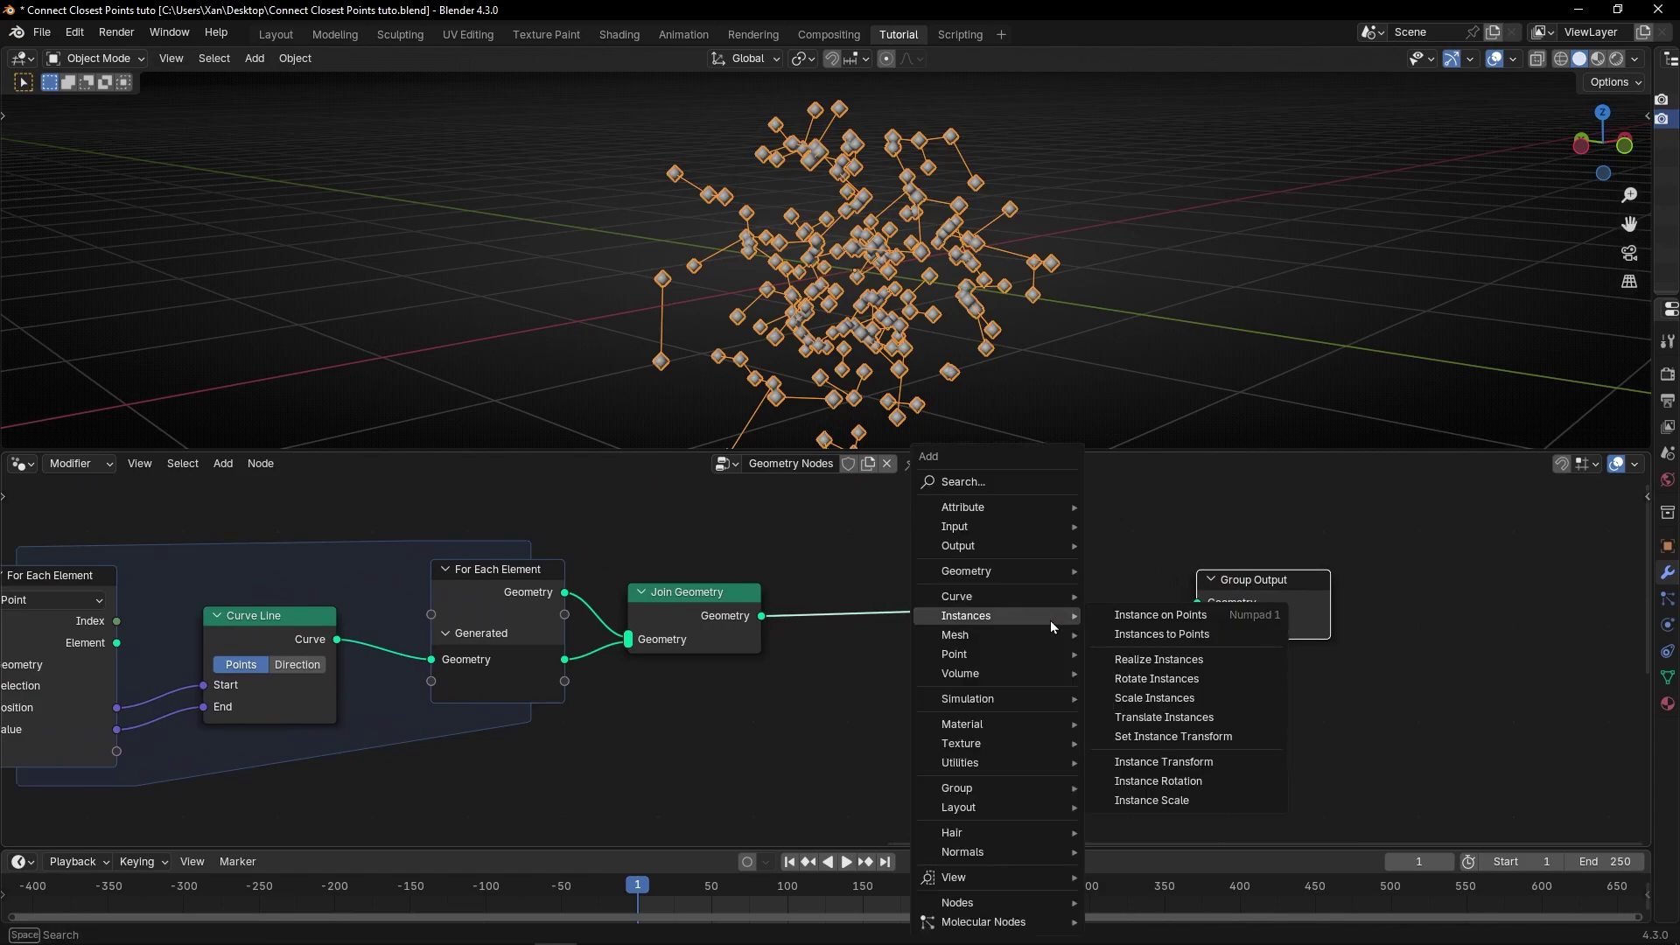
text(insta)
key(Return)
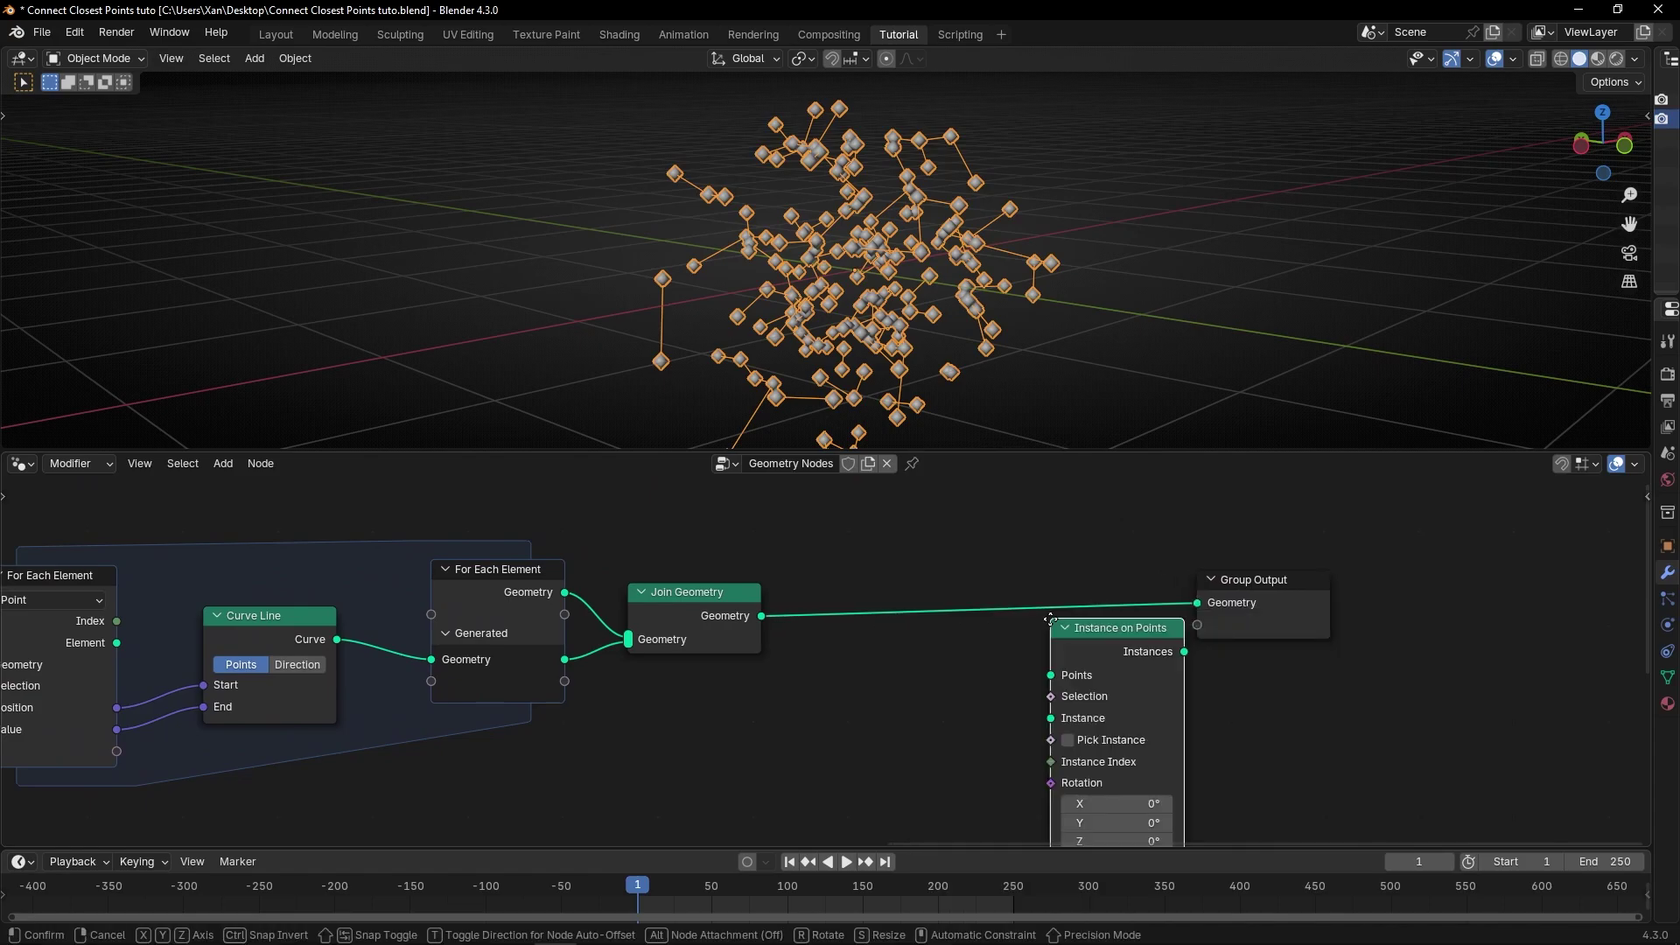
click(935, 592)
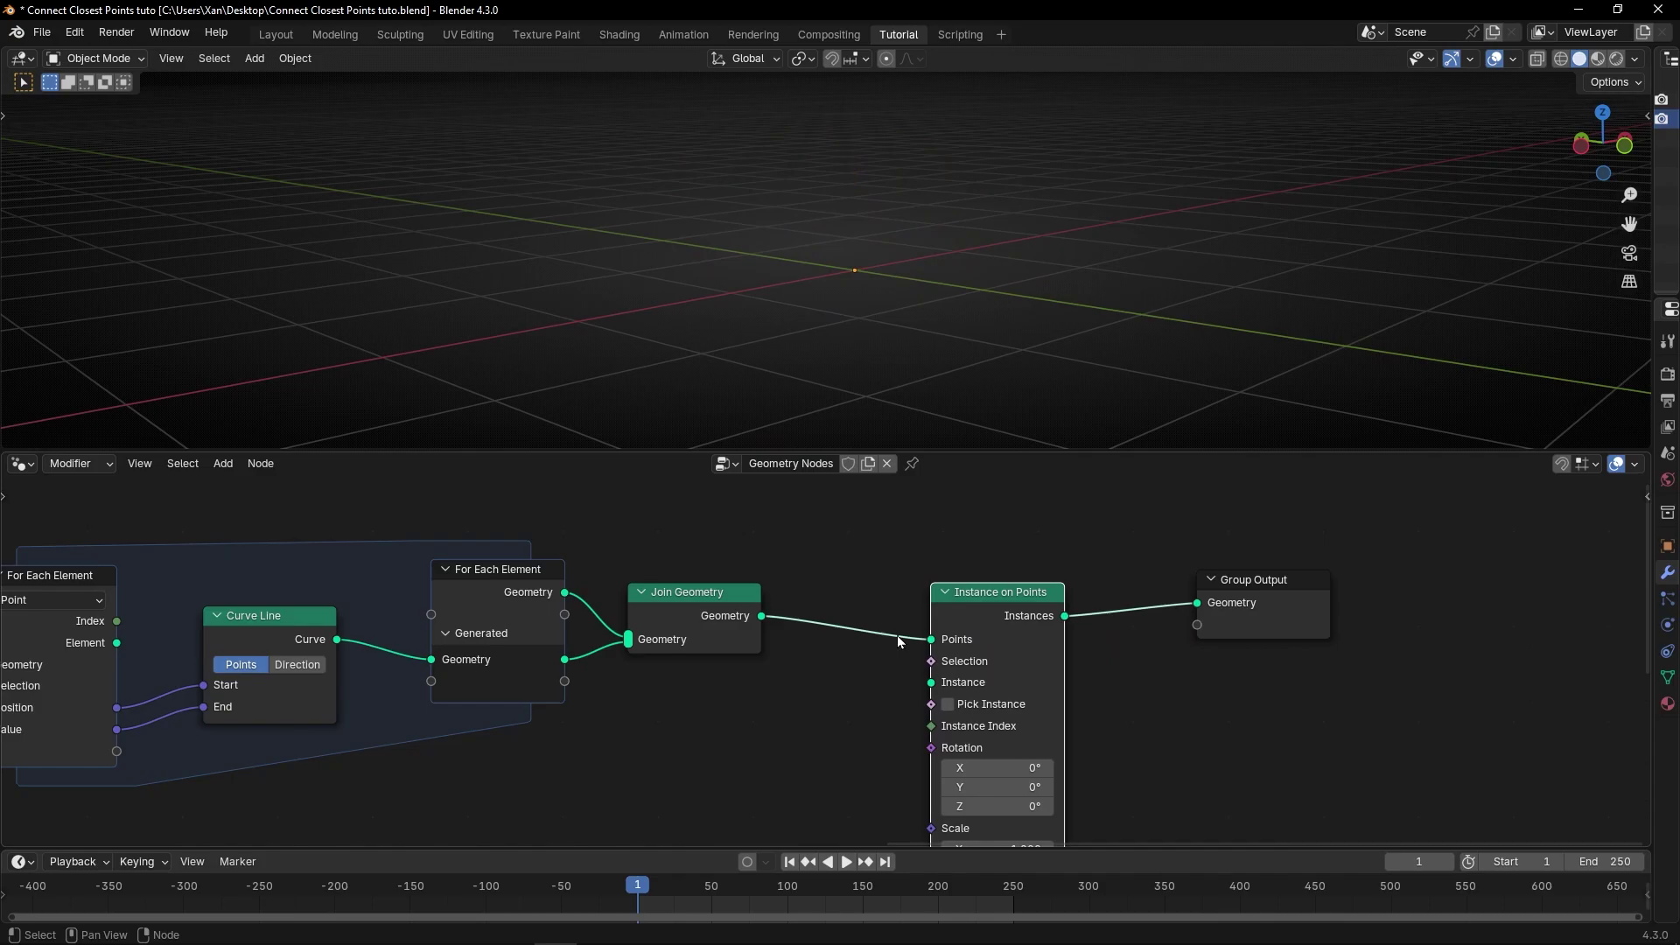
- Rewire Instance on Points to sit between the For Each Element zone's main Geometry output and Join Geometry, with Join Geometry feeding Group Output
drag(725, 627, 760, 645)
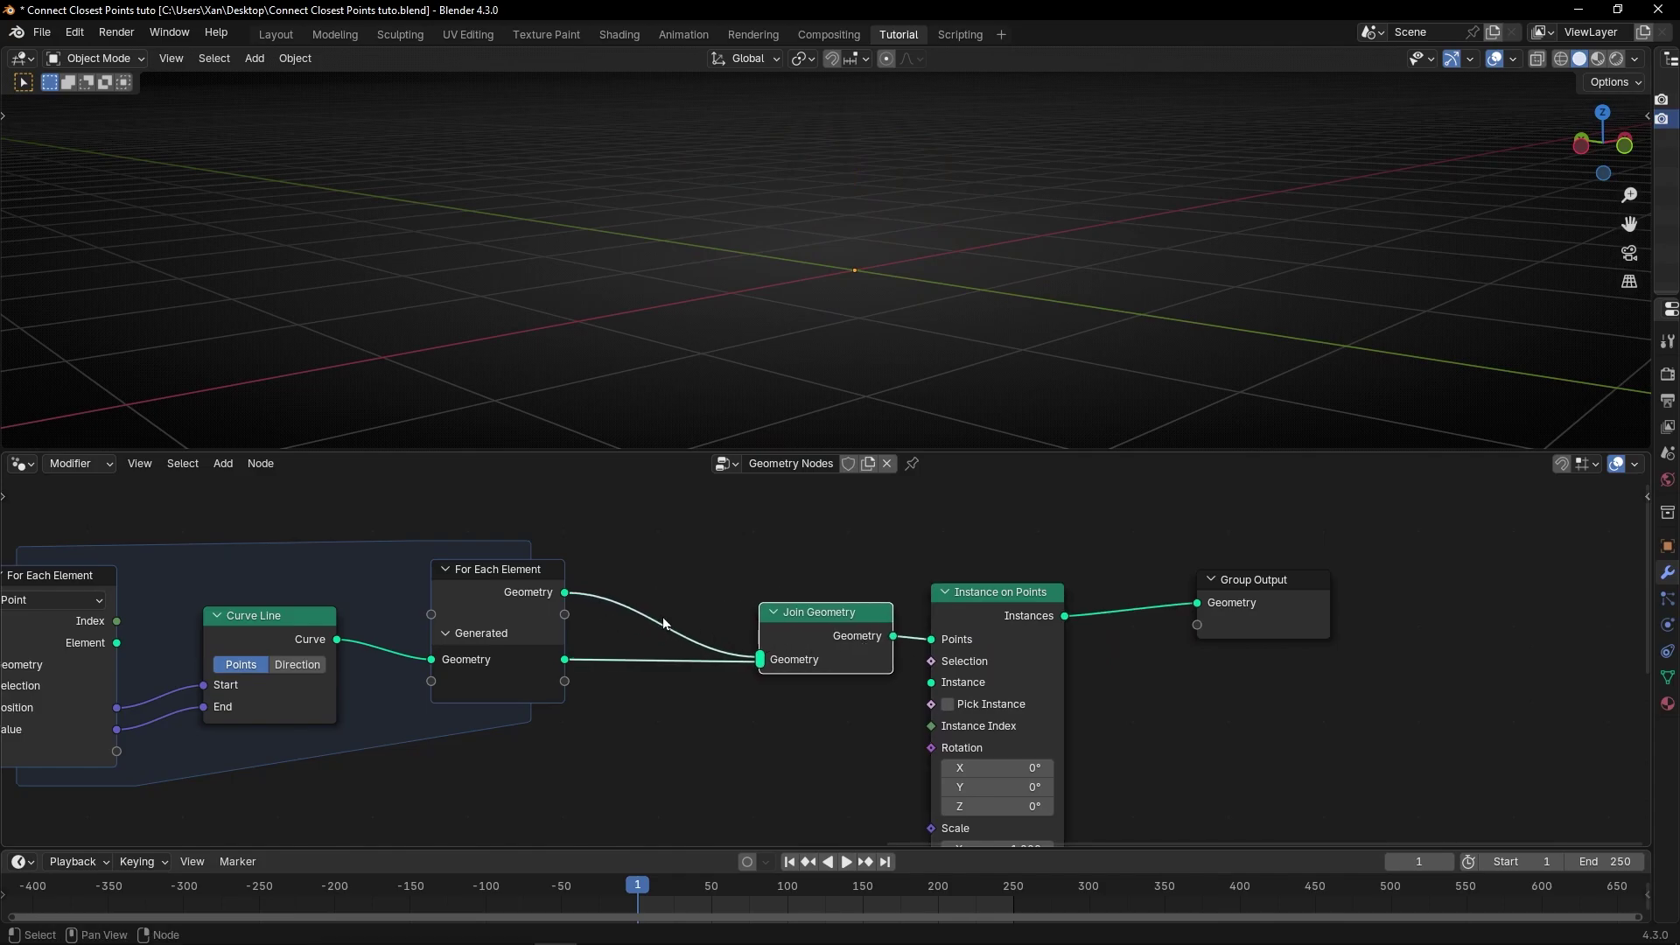
alt+drag(930, 618, 627, 608)
drag(794, 614, 1040, 588)
key(ctrl+space)
drag(704, 669, 846, 345)
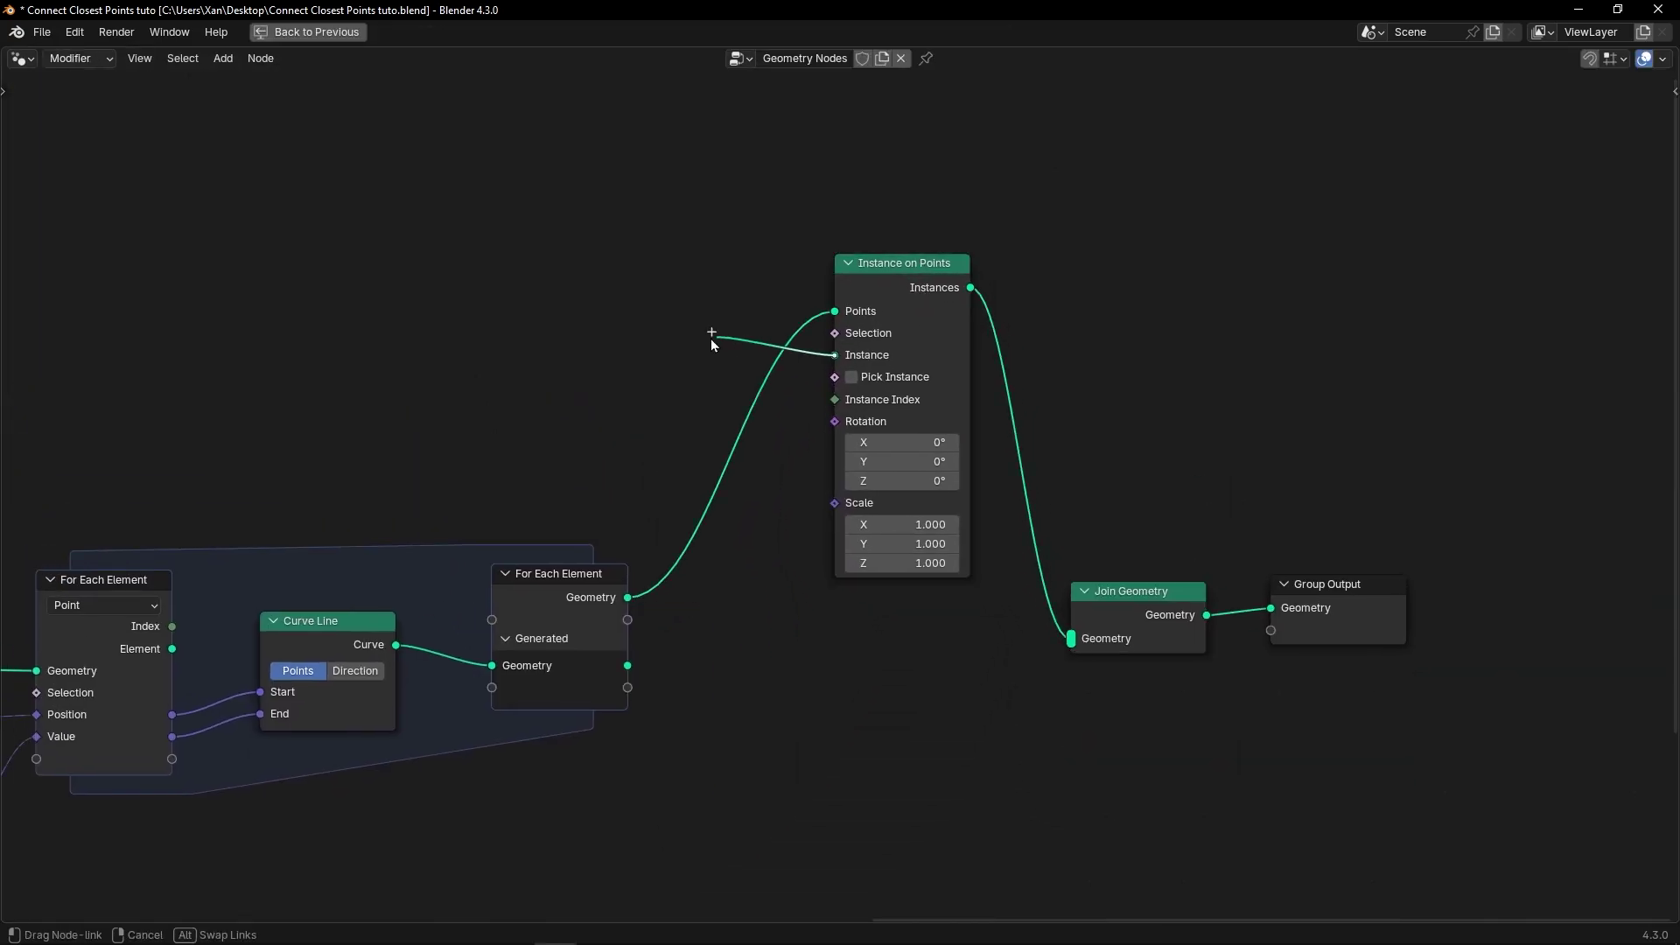
- Add a UV Sphere as the Instance of Instance on Points and set its radius to 0.04 m
drag(712, 341, 712, 338)
key(Return)
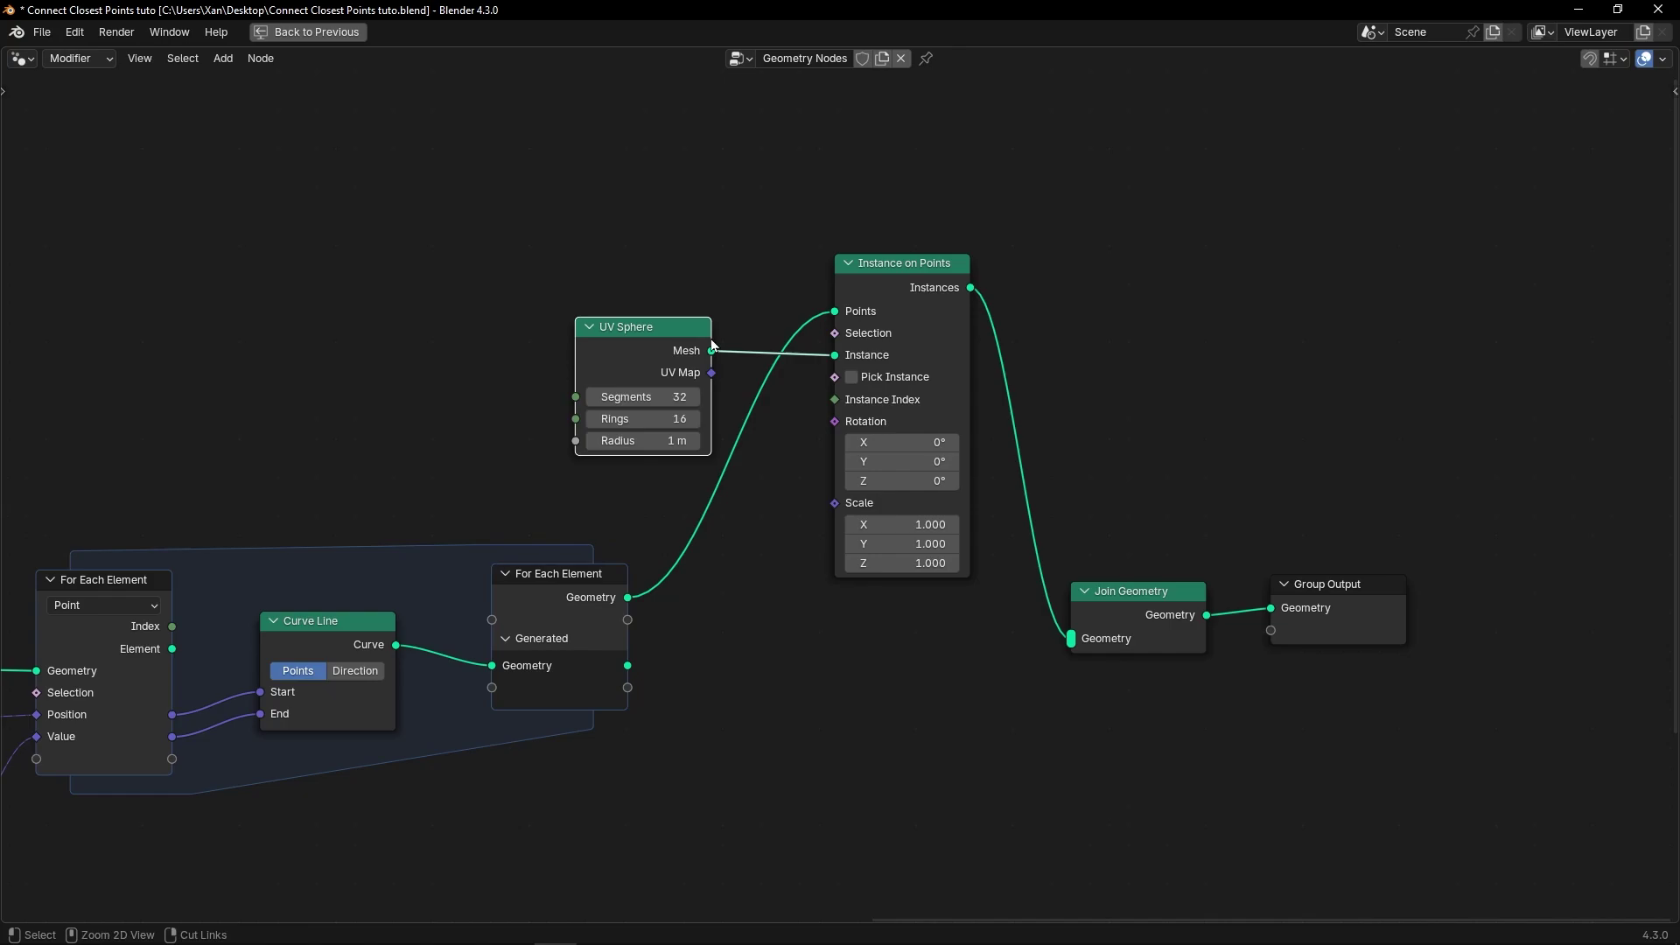
key(ctrl+space)
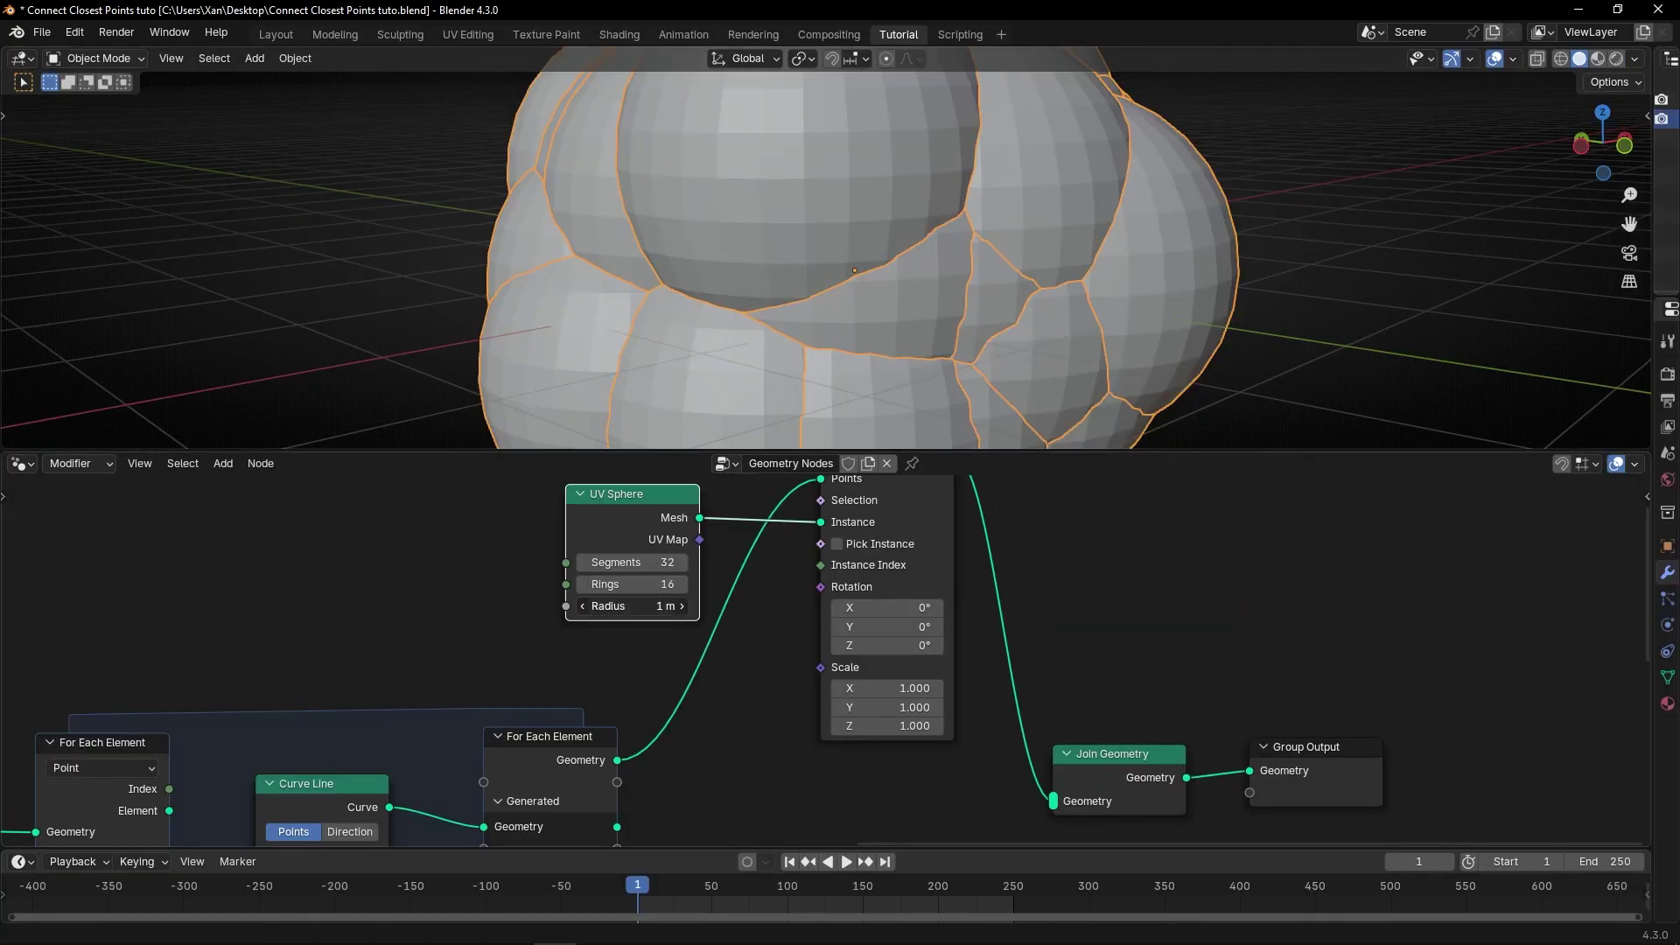
drag(632, 607, 564, 605)
- Connect the zone's Generated Geometry output to Join Geometry and insert a Curve to Mesh node on that link
shift+scroll(664, 637, down, 2)
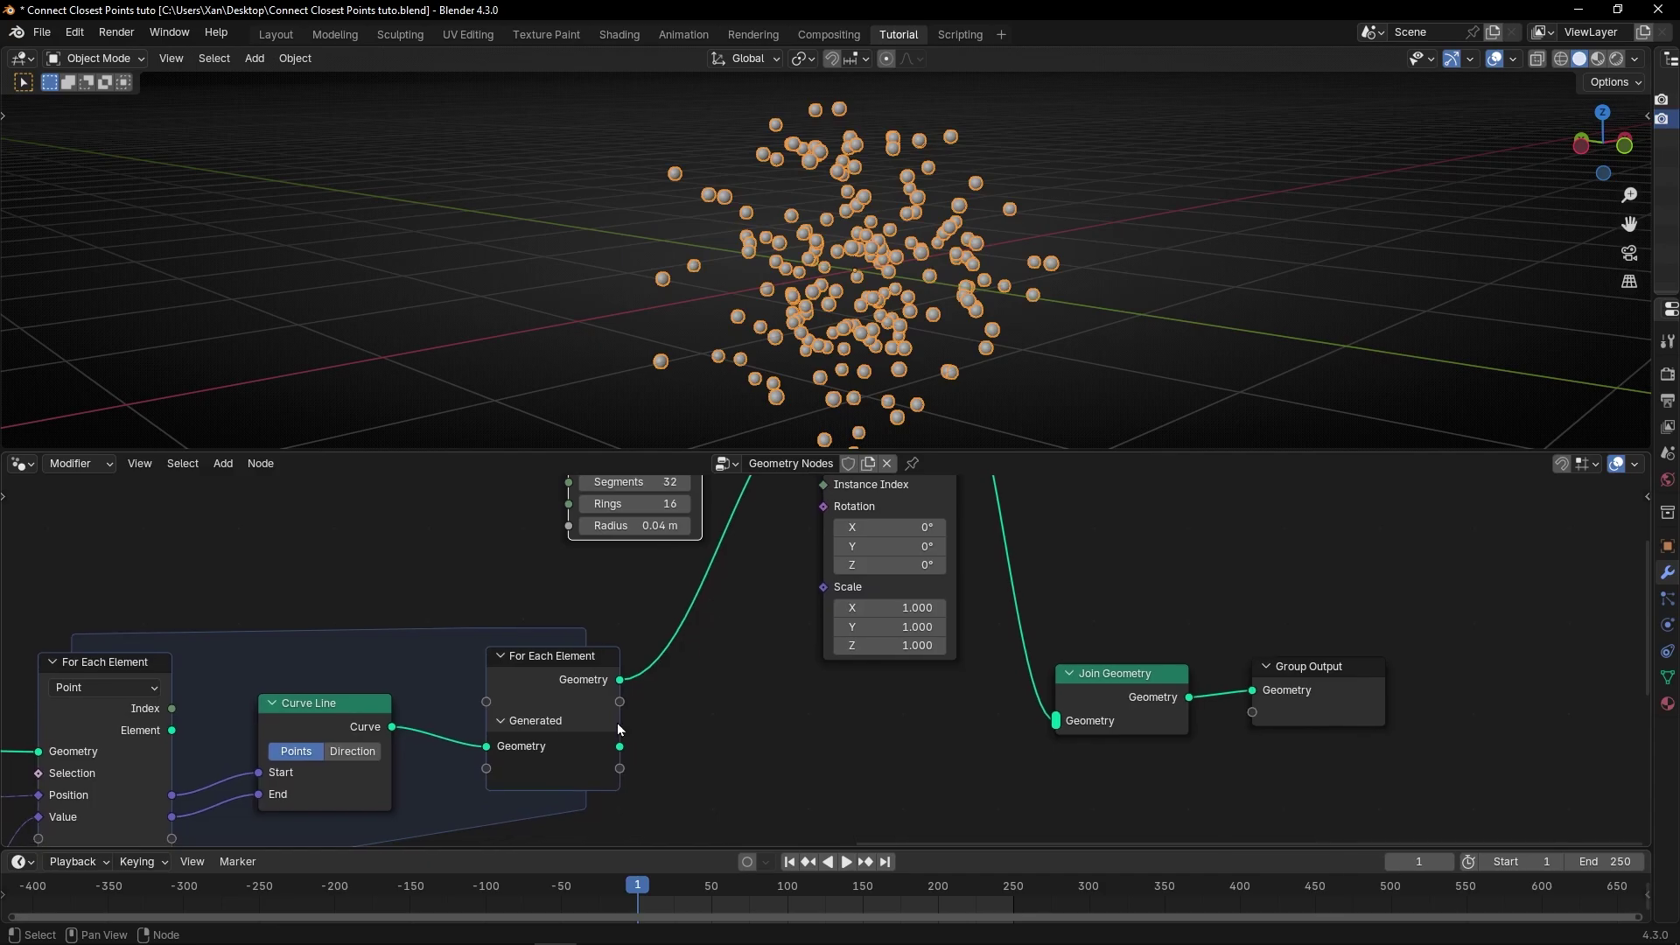
drag(1043, 742, 1048, 733)
shift+scroll(964, 746, down, 2)
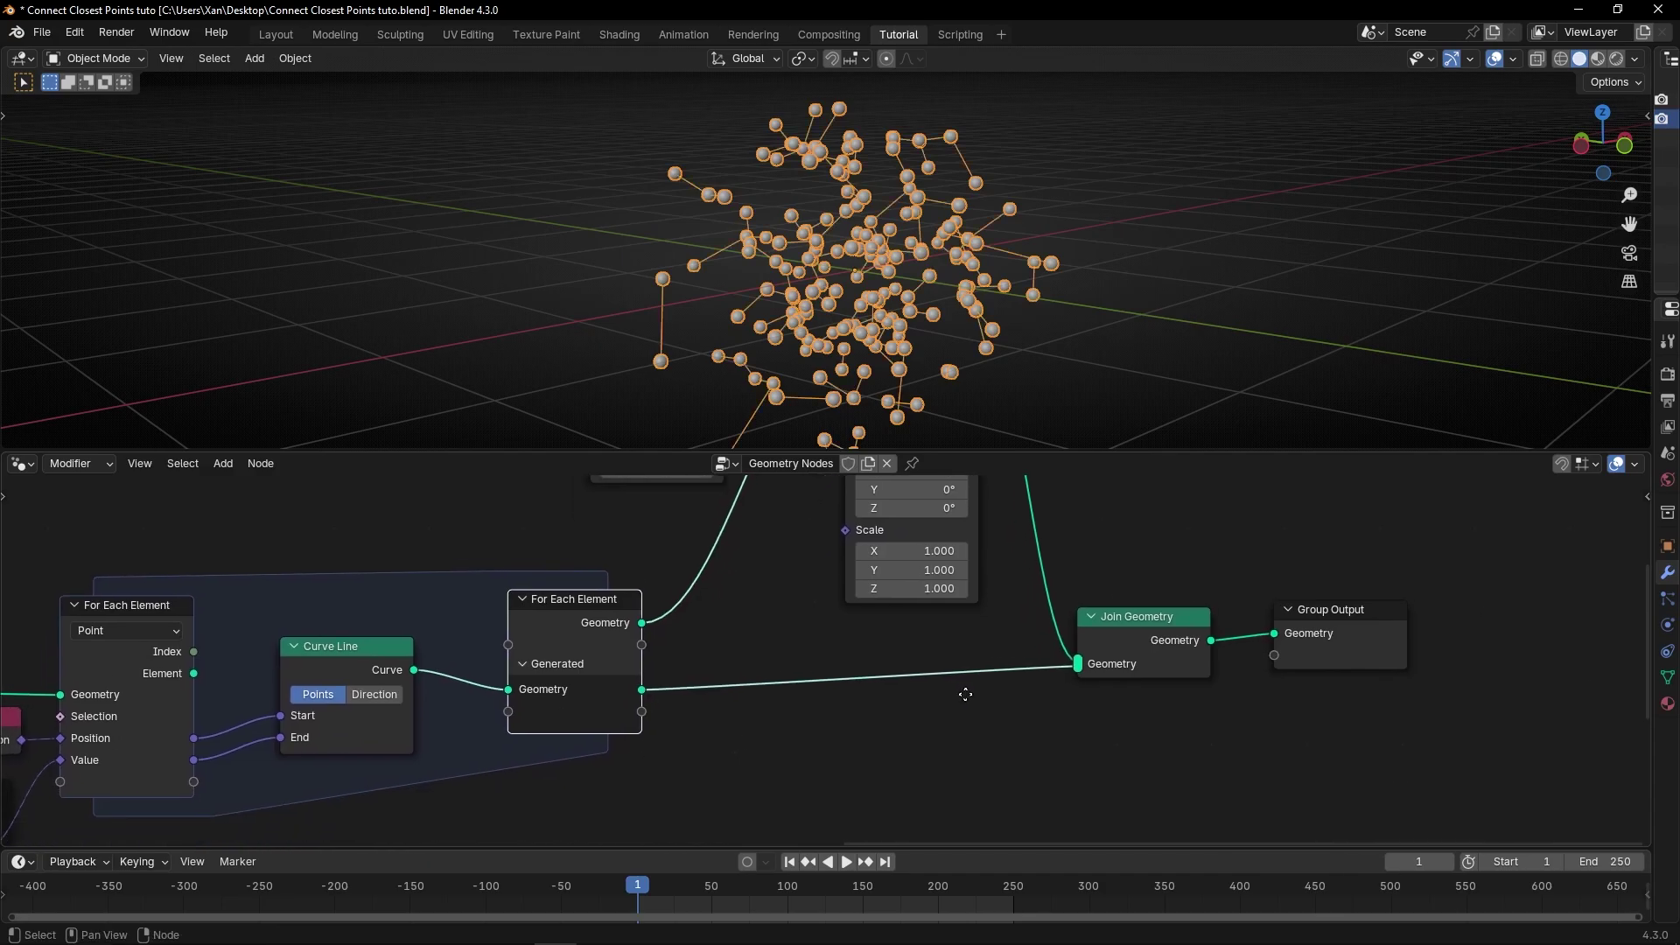
key(shift+a)
text(curve to mesh)
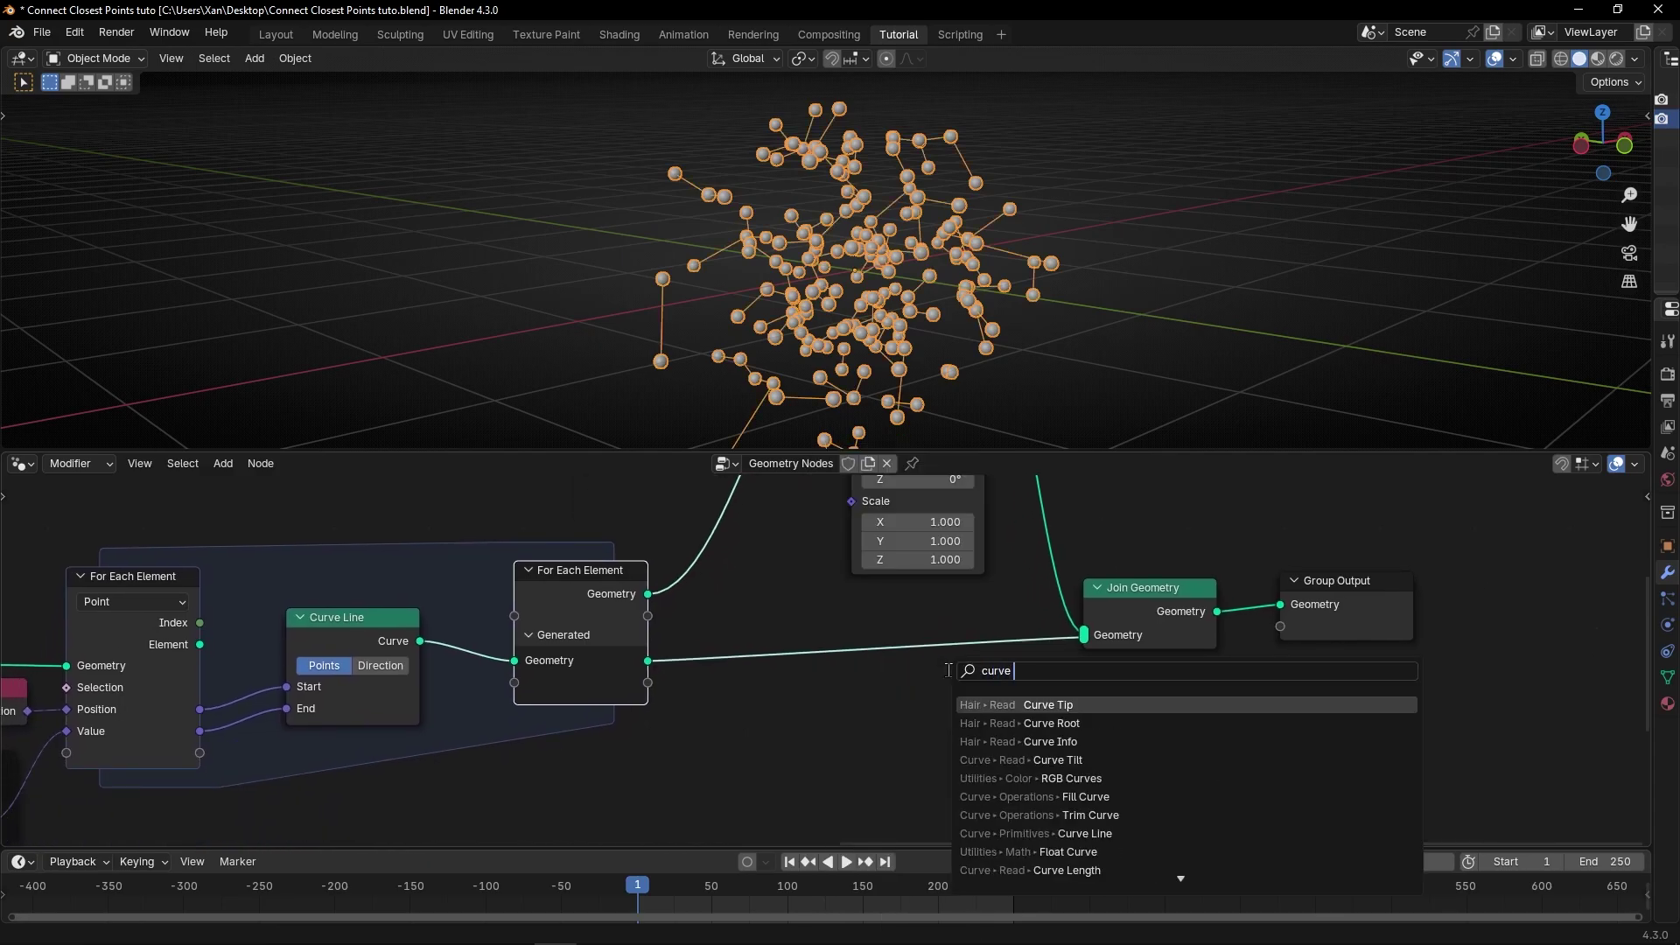
key(Return)
click(880, 636)
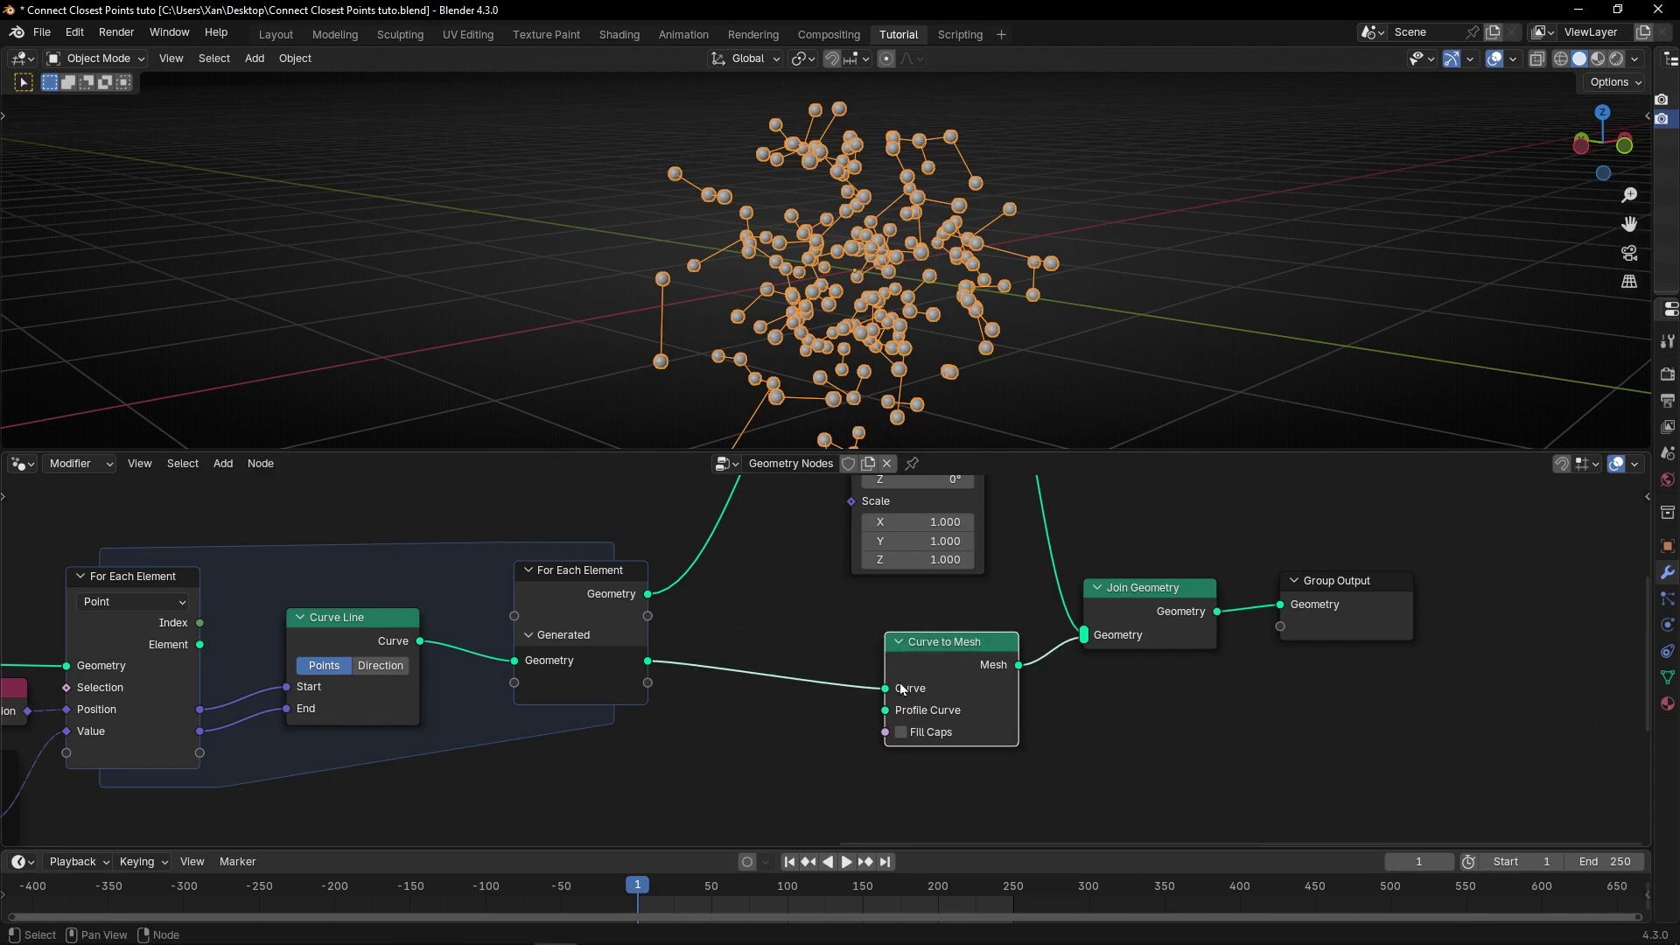
- Add a Curve Circle node and connect it as the Profile Curve of Curve to Mesh
scroll(875, 700, up, 2)
middle_drag(874, 733, 916, 638)
drag(868, 653, 866, 654)
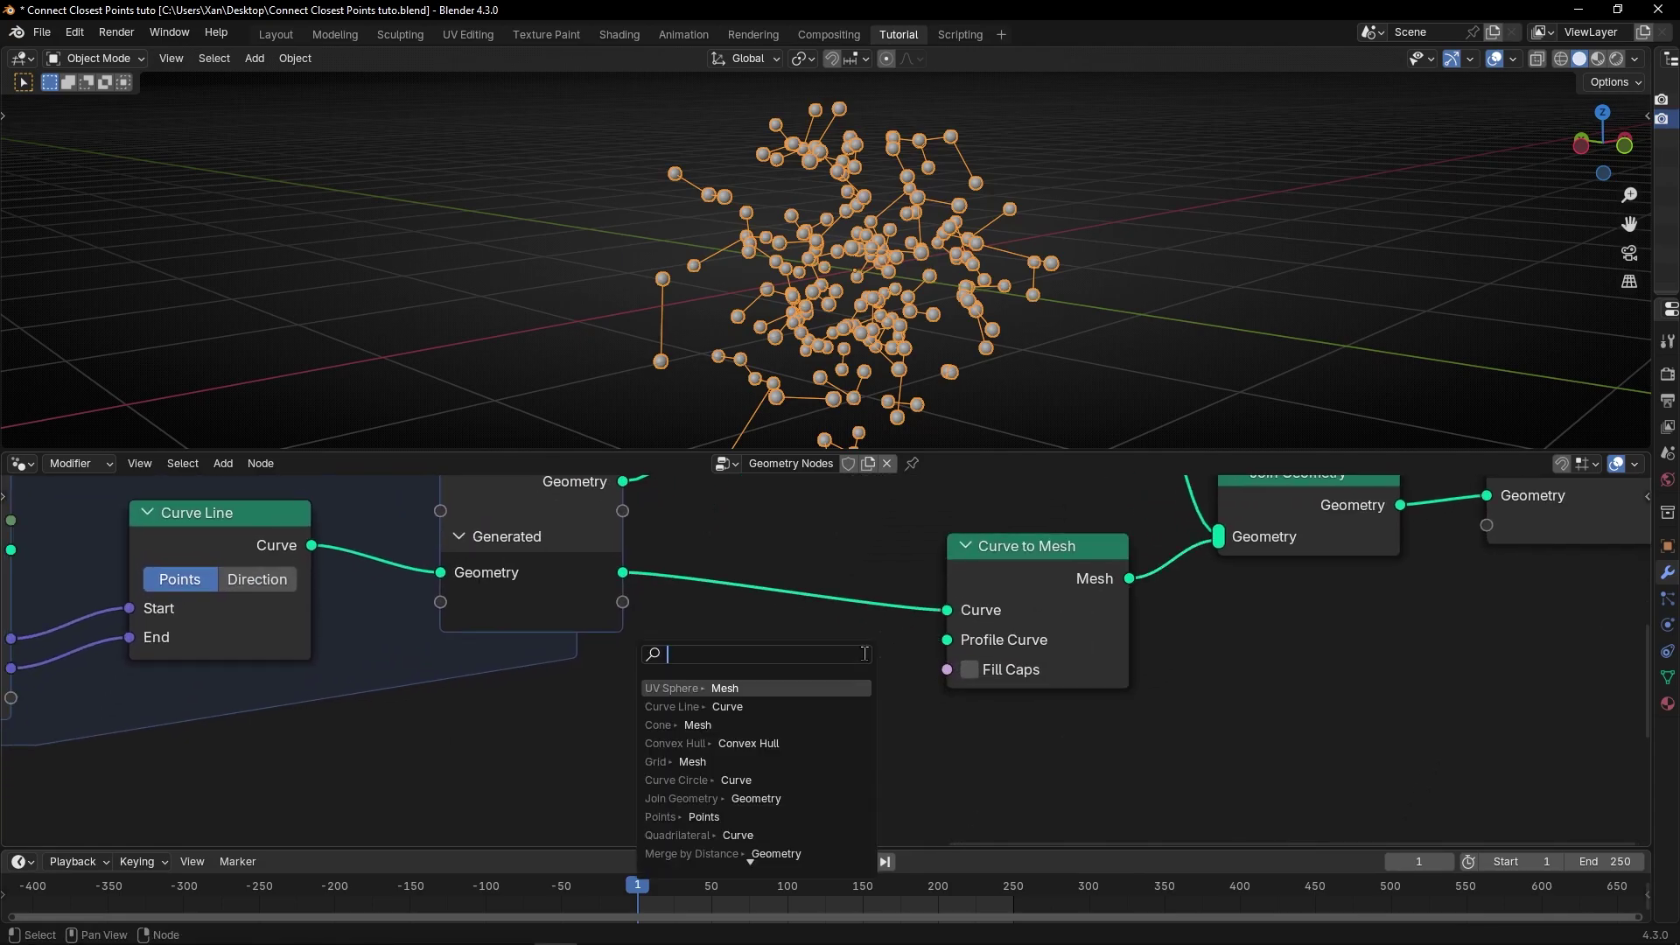
text(circle)
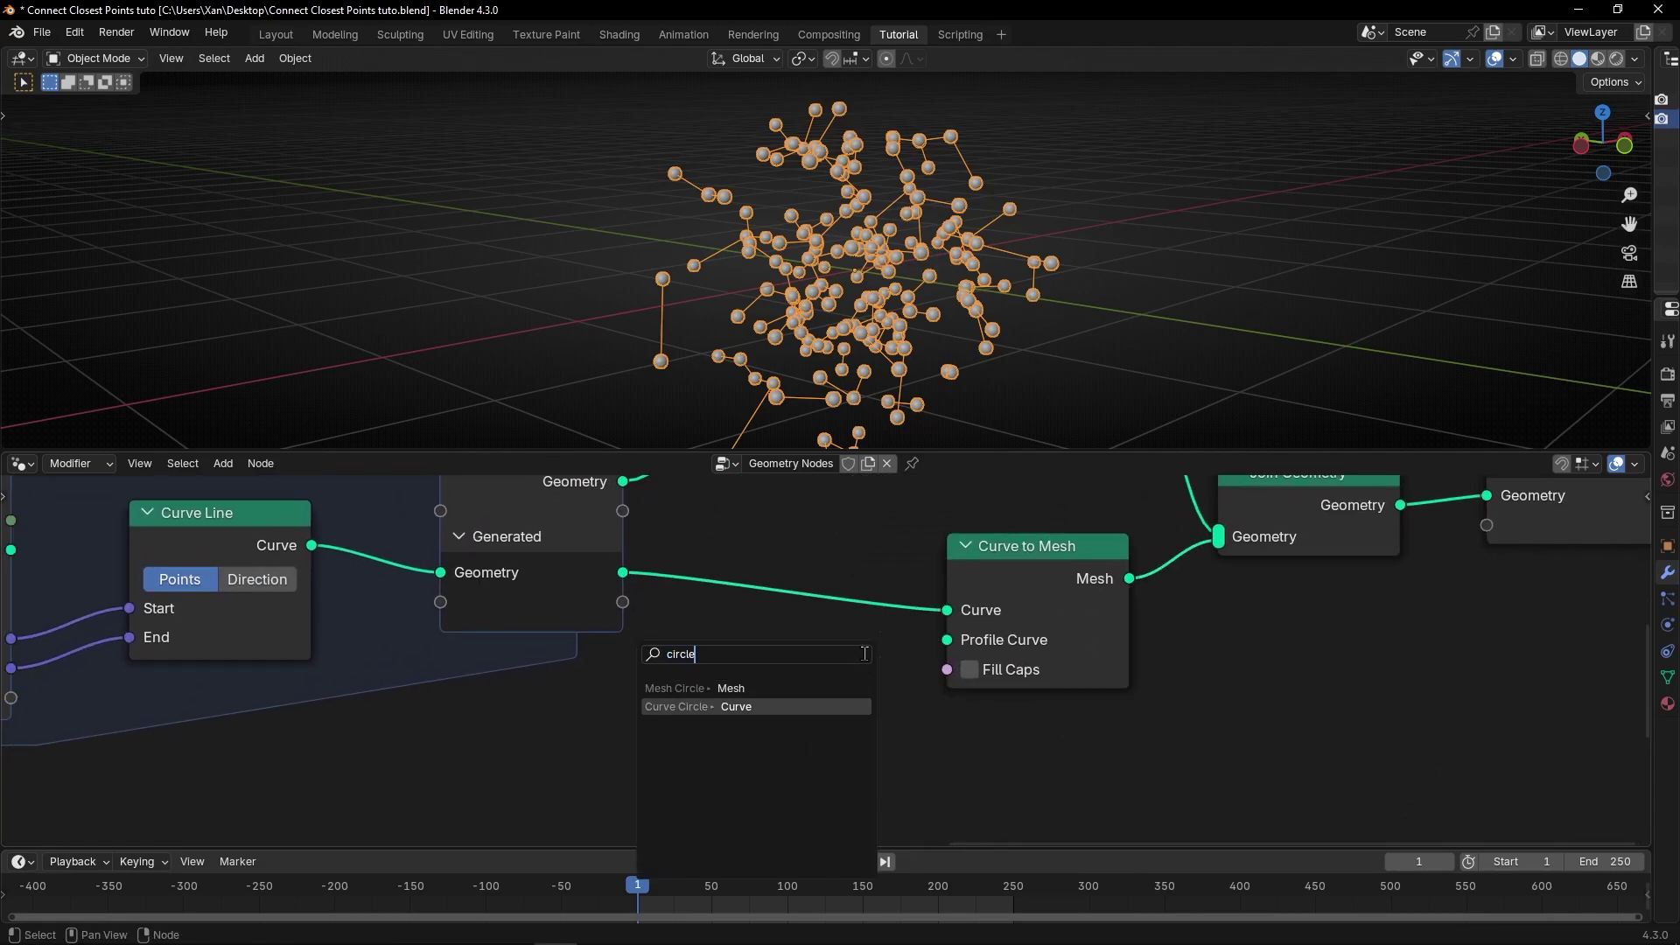
key(Return)
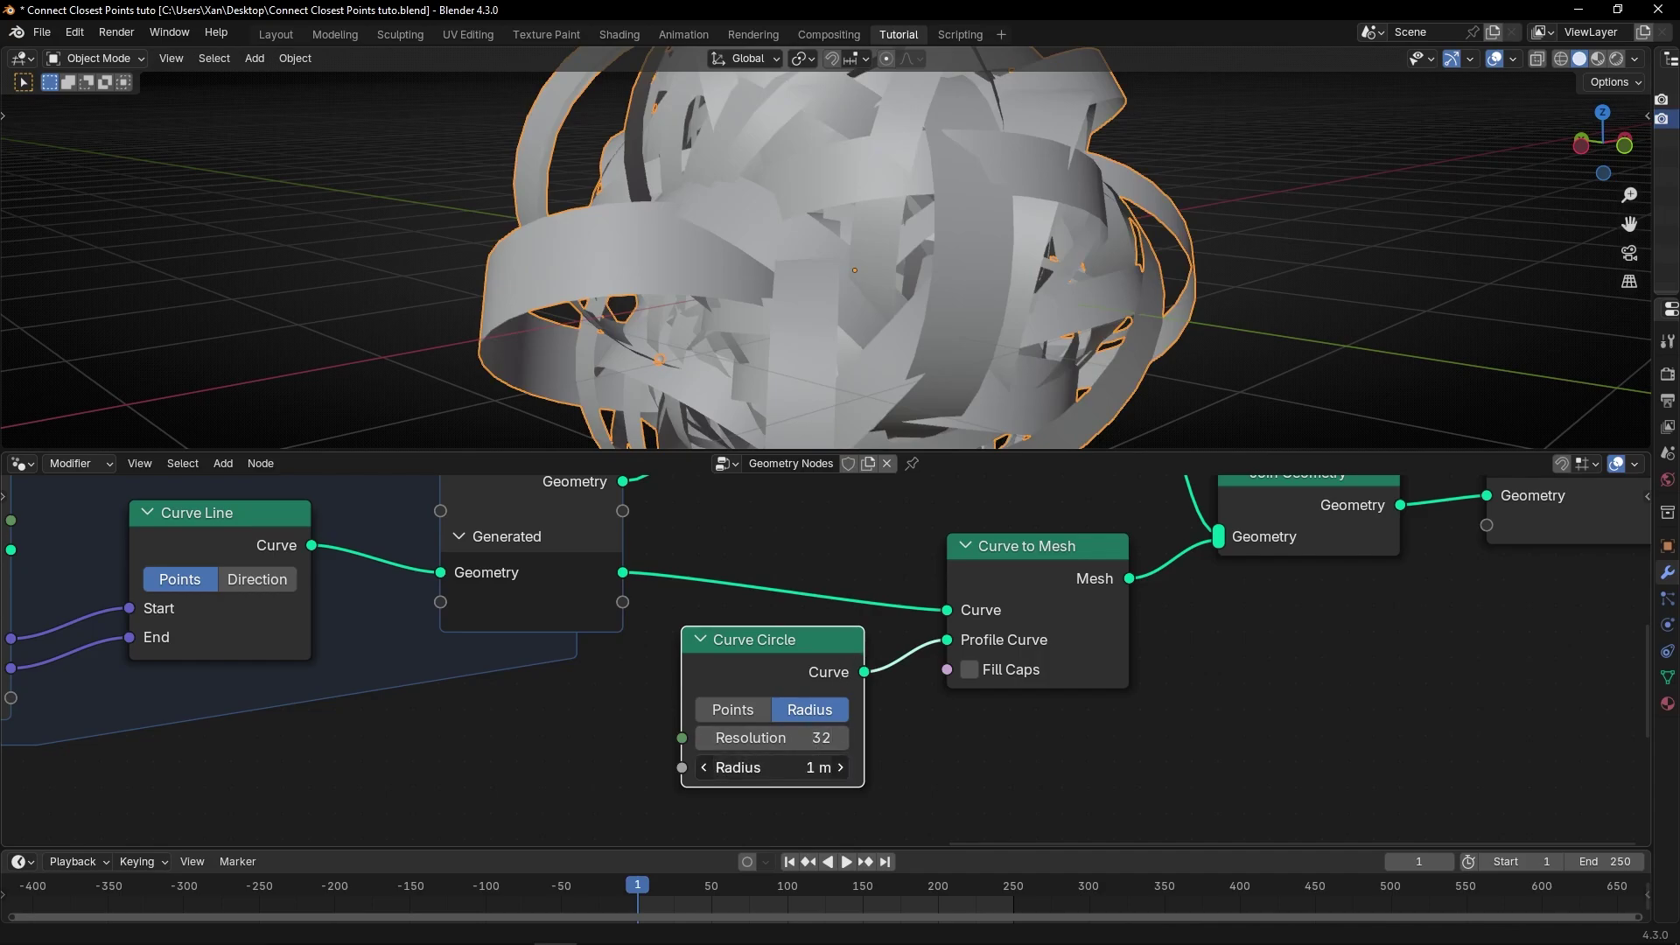
- Set the Curve Circle's radius to 0.02 m and halve it to 0.01 m
double_click(811, 768)
text(0.02)
key(Return)
scroll(805, 341, up, 5)
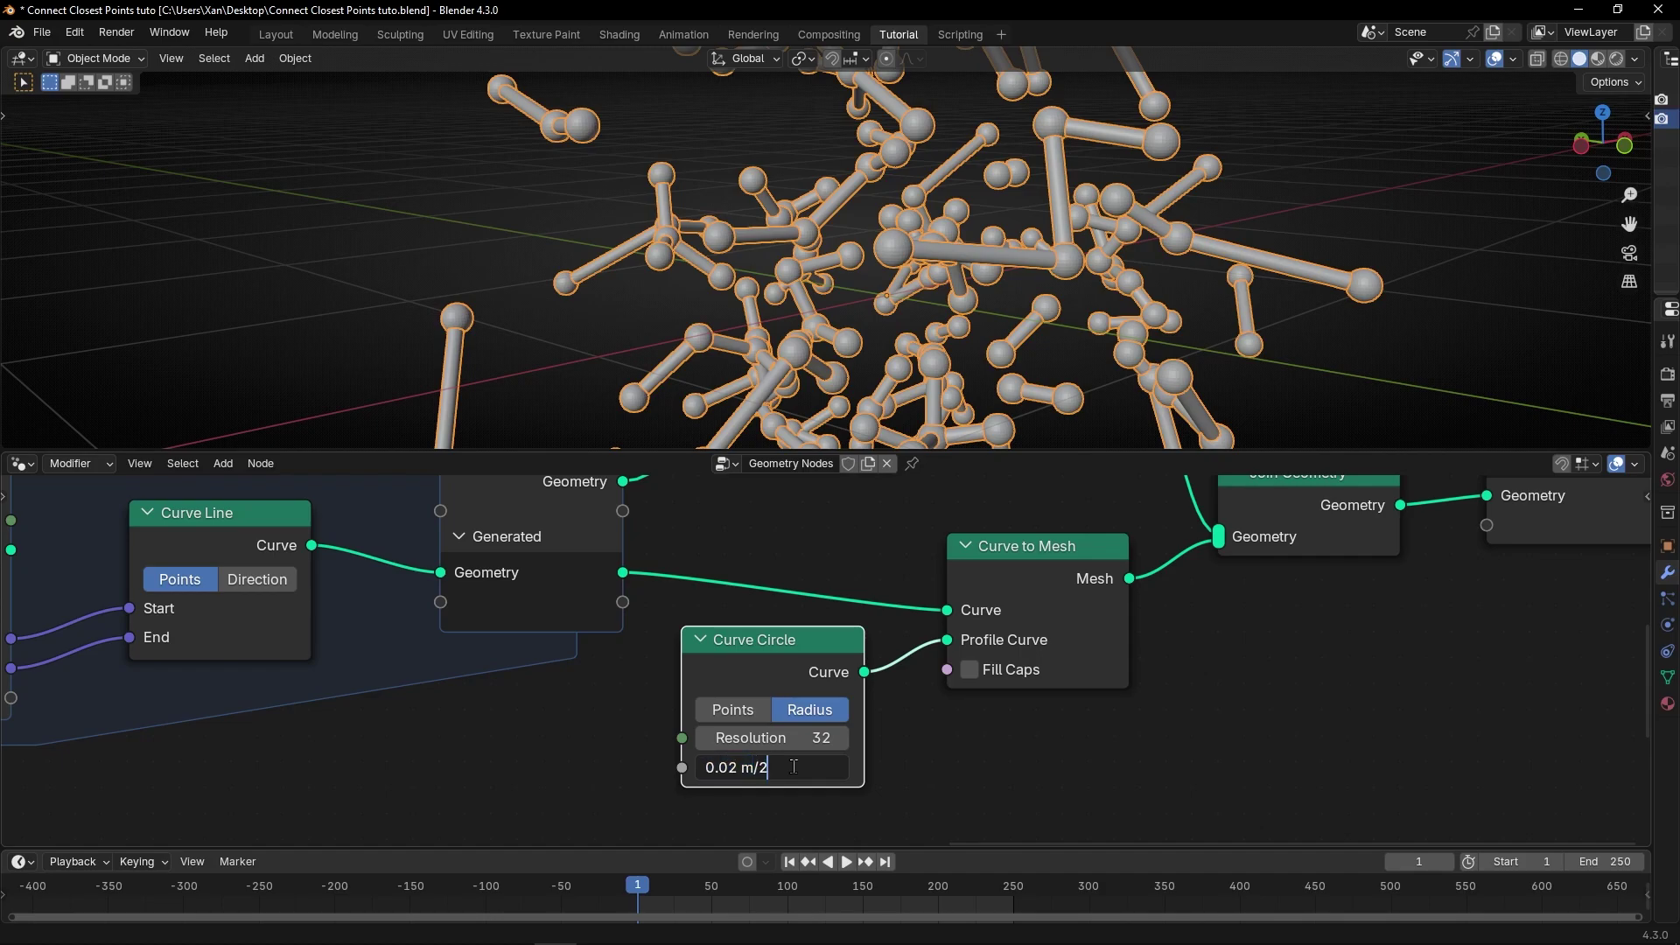
key(Return)
- Make room before Group Output, insert a Set Material node after Instance on Points, and place a duplicate of it after Curve to Mesh
scroll(848, 748, down, 1)
scroll(1057, 676, down, 3)
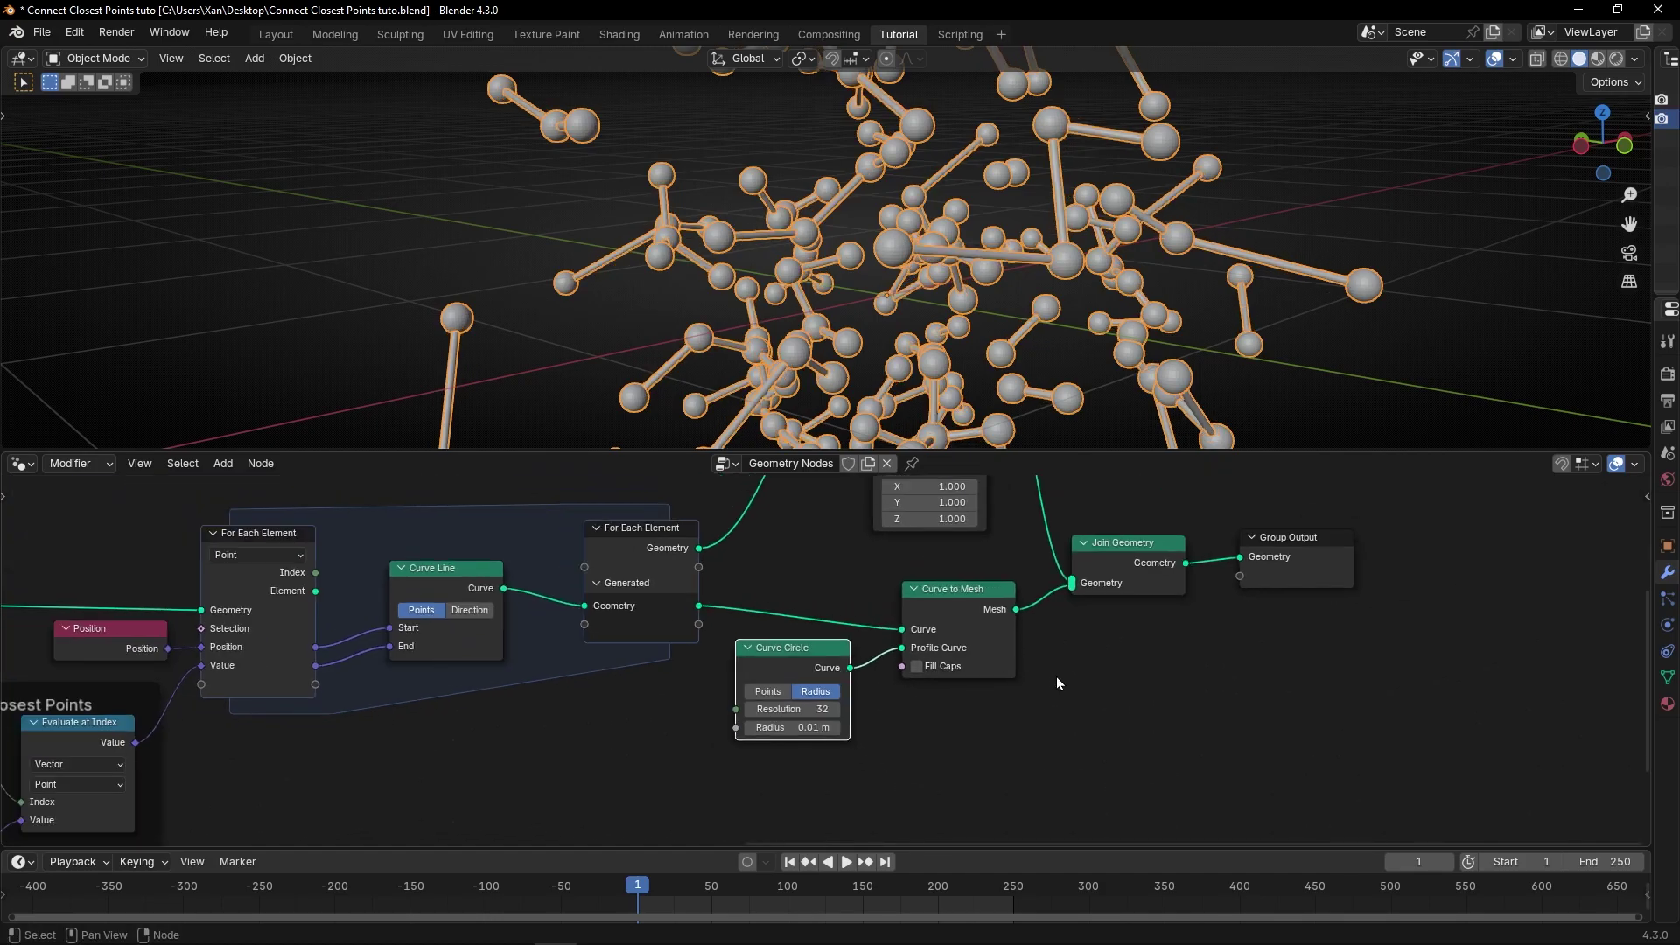
middle_drag(1057, 676, 812, 702)
key(ctrl+space)
drag(991, 511, 1157, 516)
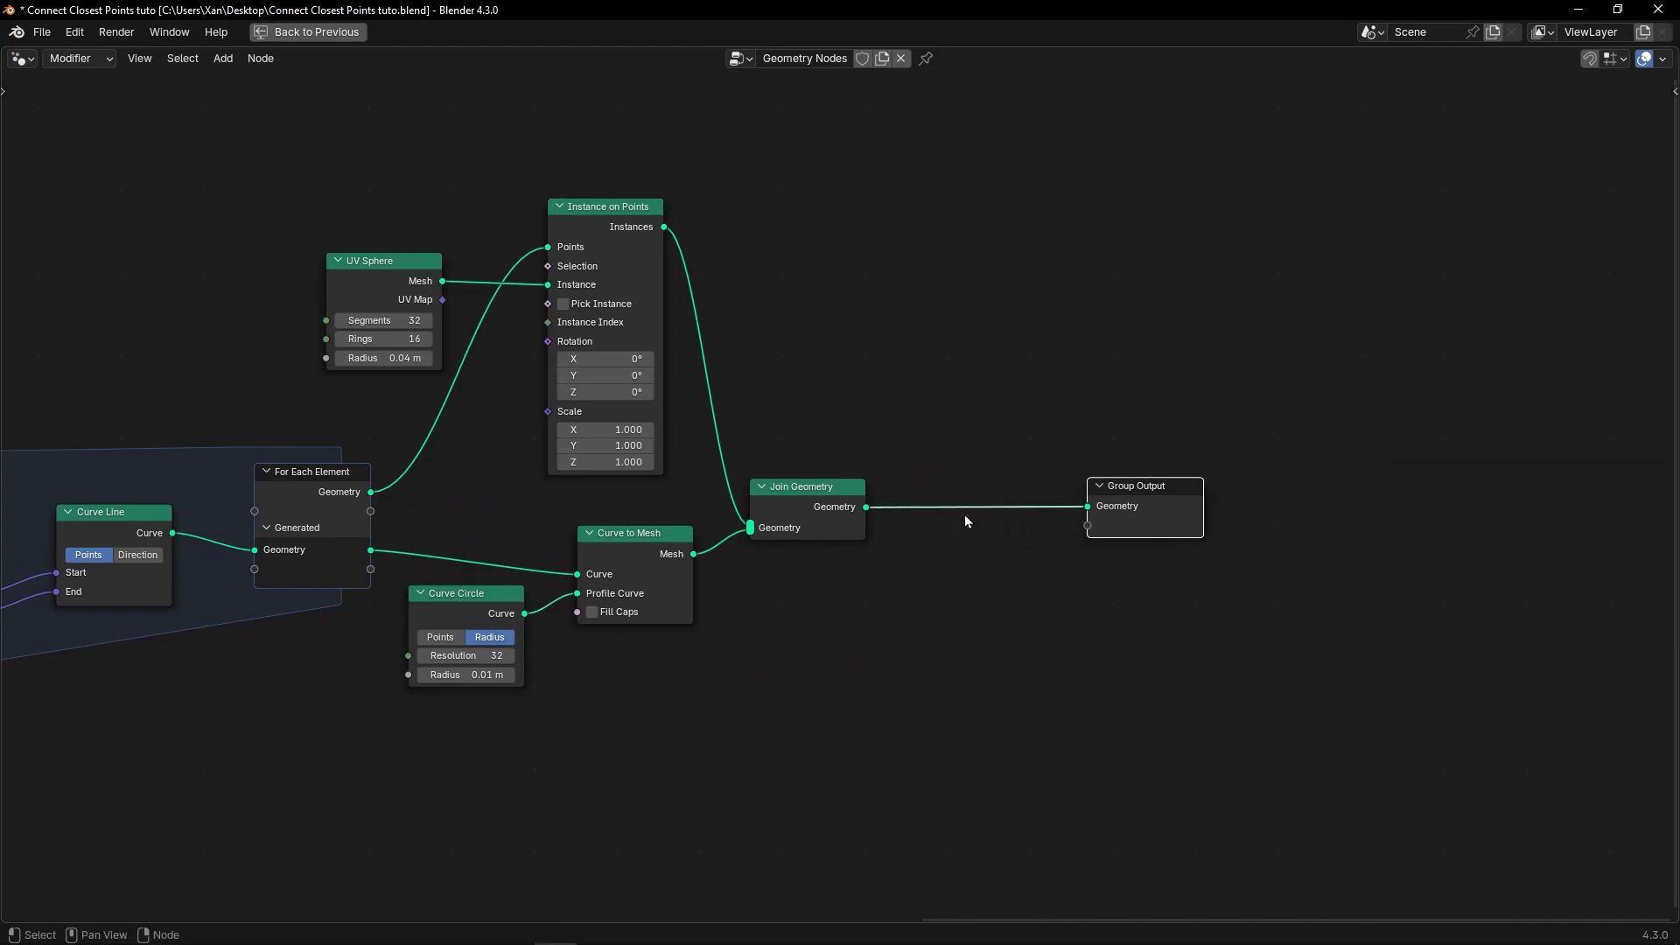
drag(815, 495, 936, 457)
key(shift+a)
text(se)
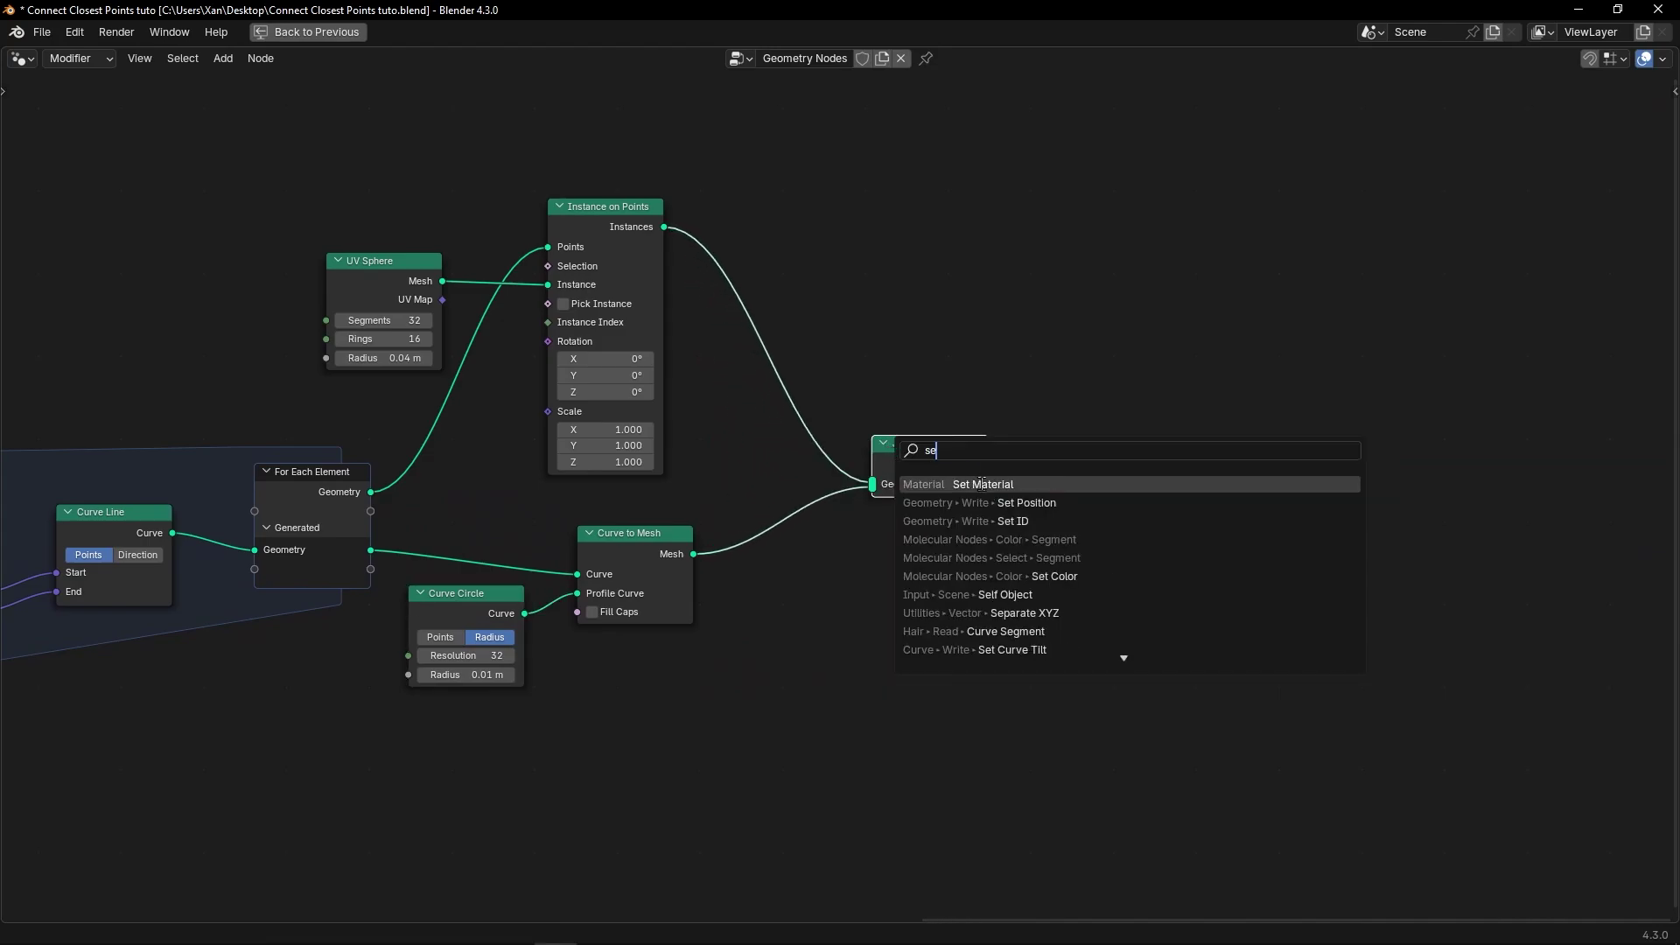
click(983, 484)
click(810, 359)
key(shift+d)
click(792, 525)
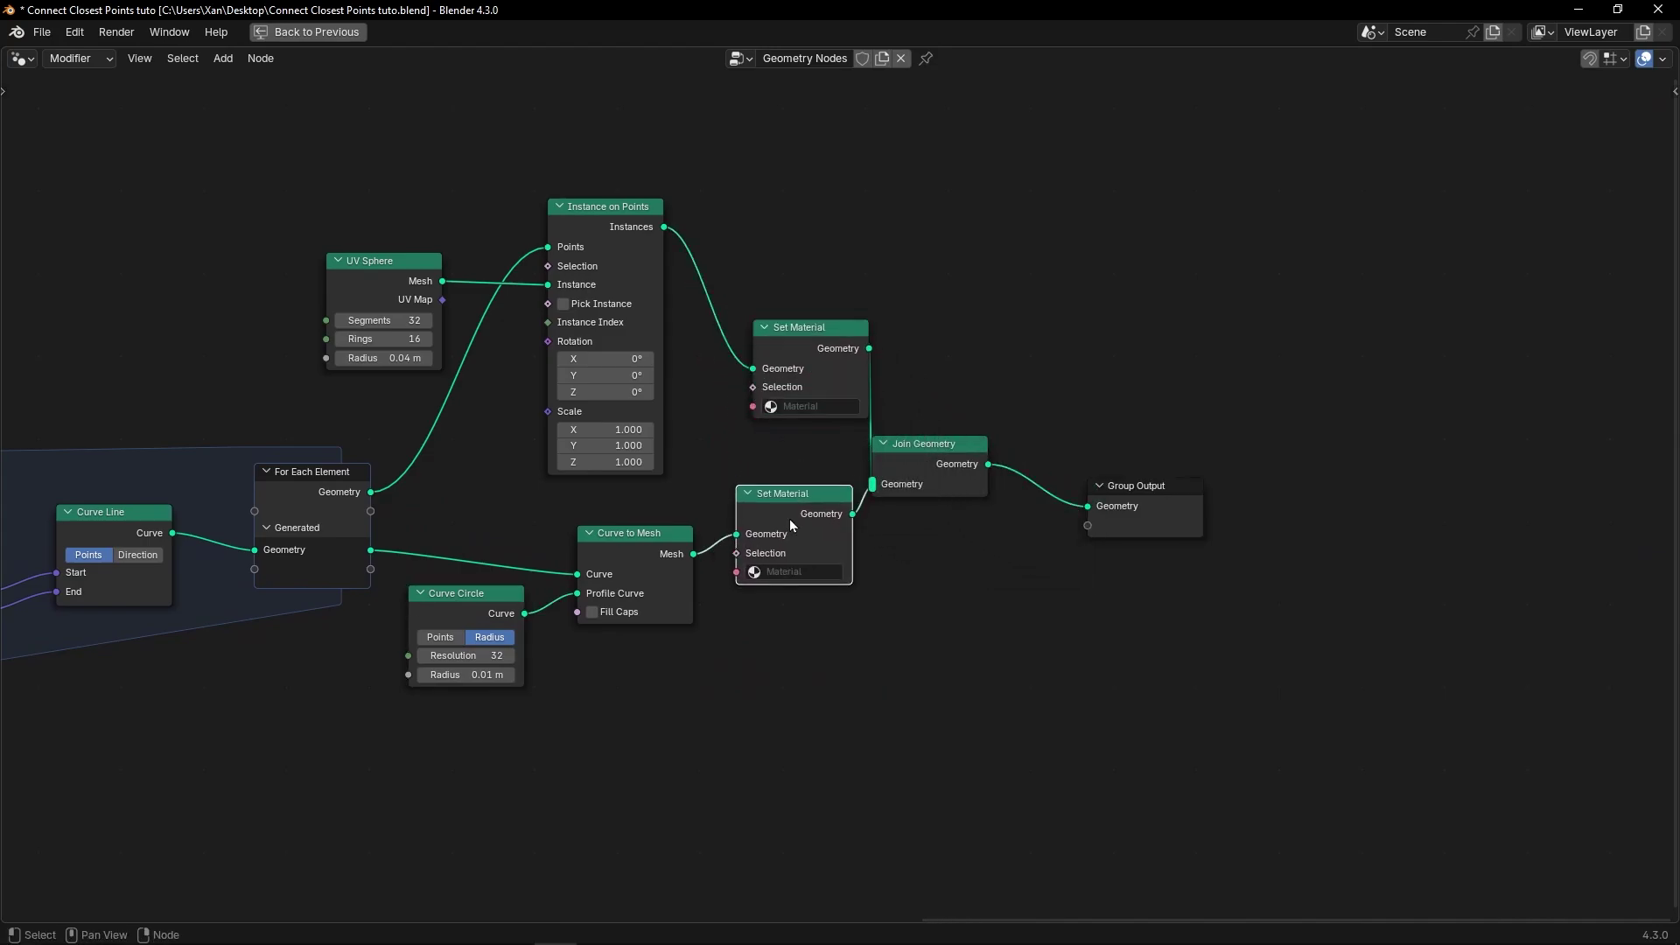
- Assign Material to the Set Material node after Instance on Points and show the viewport in Material Preview
click(802, 407)
click(824, 455)
key(ctrl+space)
click(1597, 59)
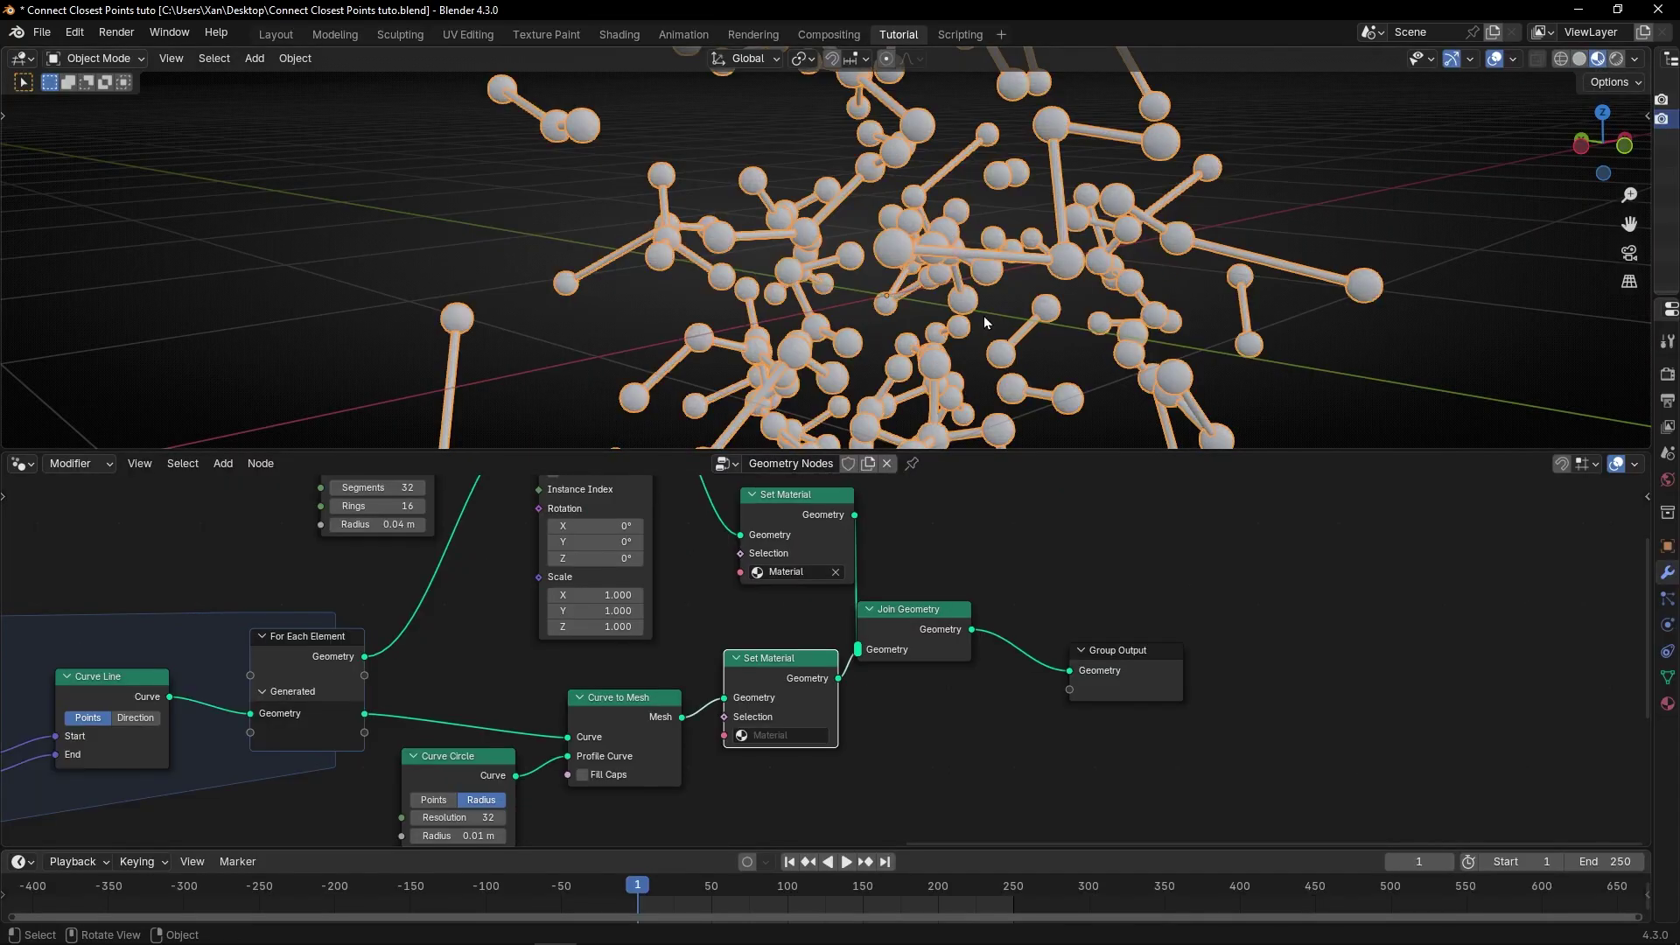
- Switch the node area to the Shader Editor and set the Base Color of Material to a saturated crimson red
click(21, 465)
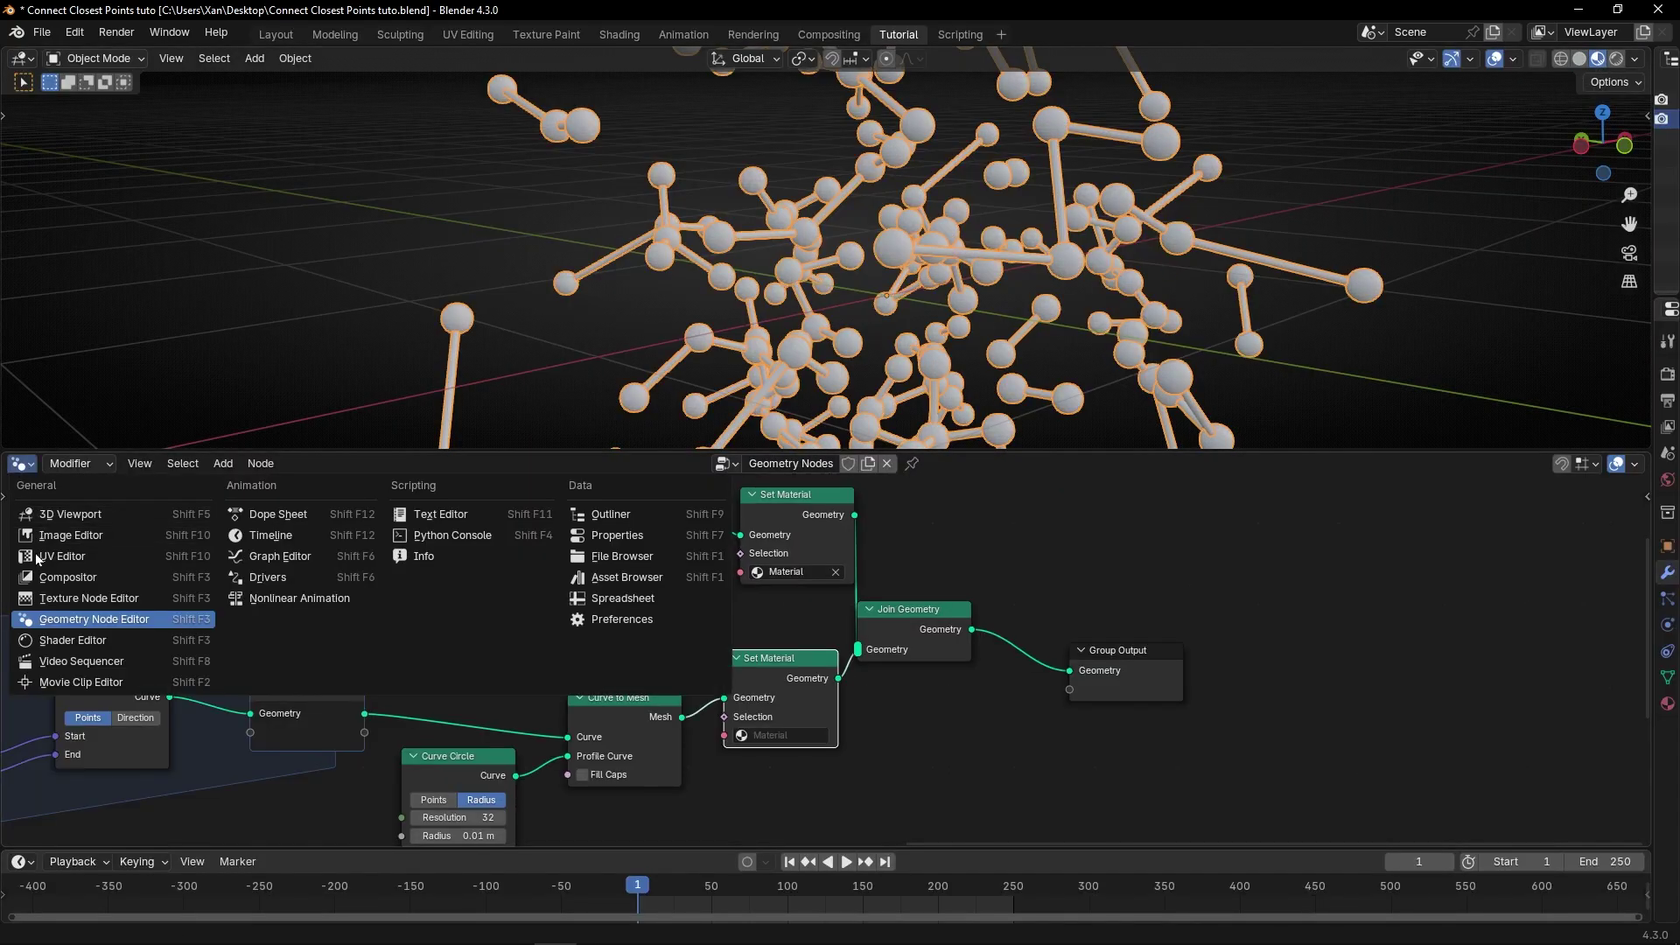
click(55, 640)
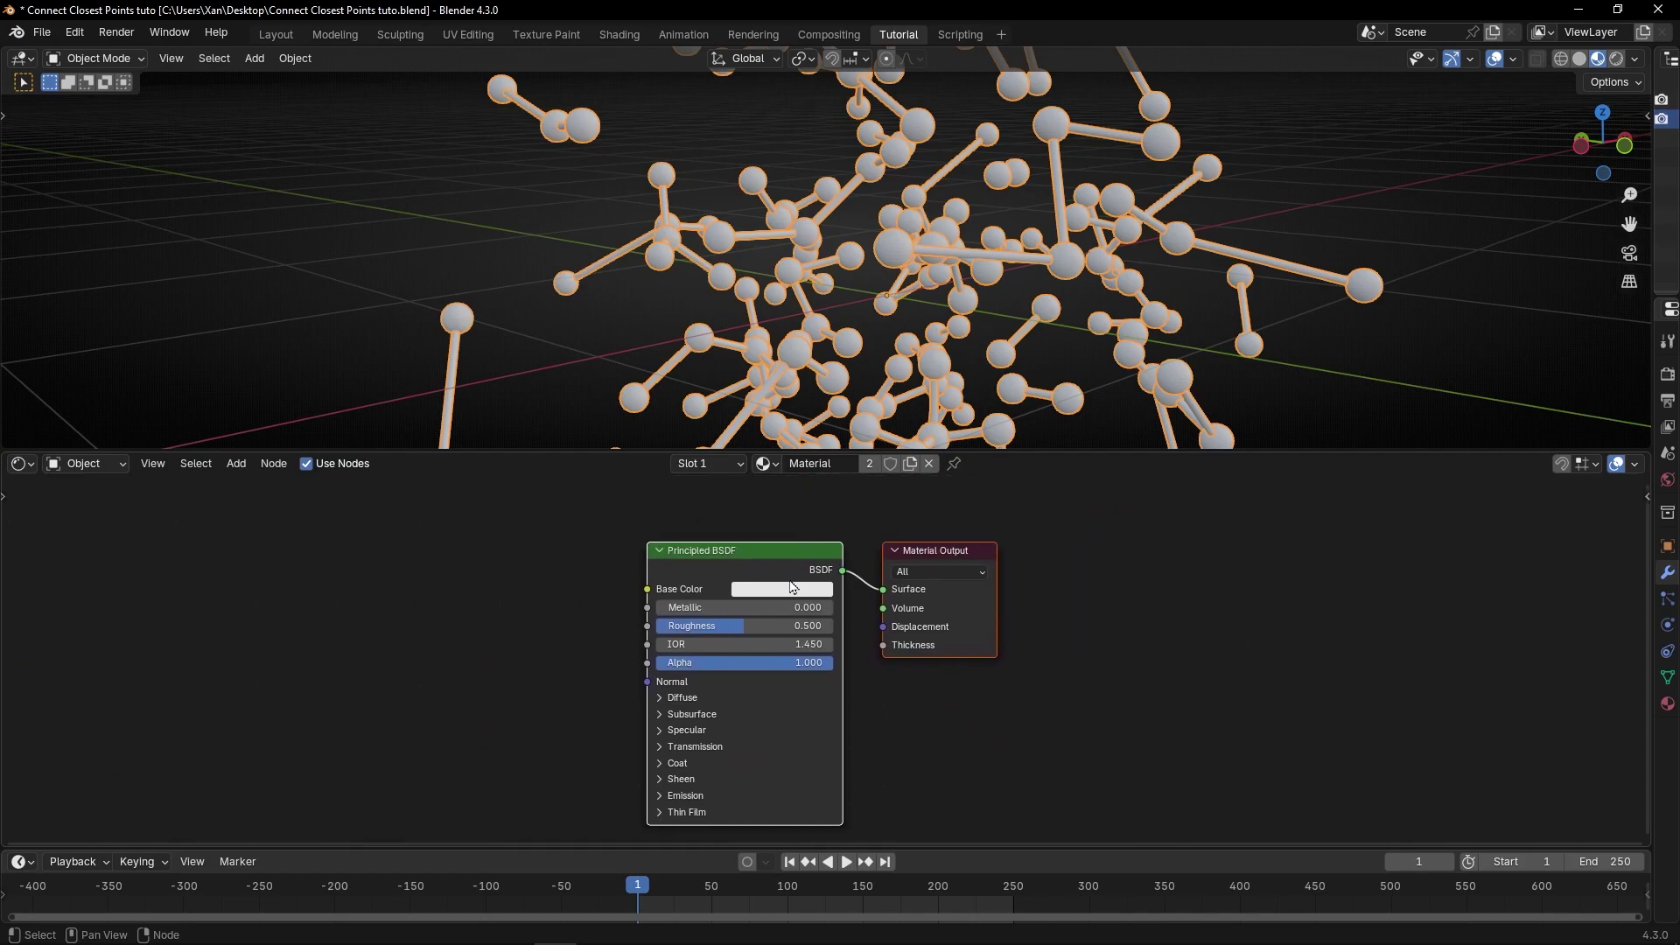
click(793, 587)
drag(771, 507, 862, 507)
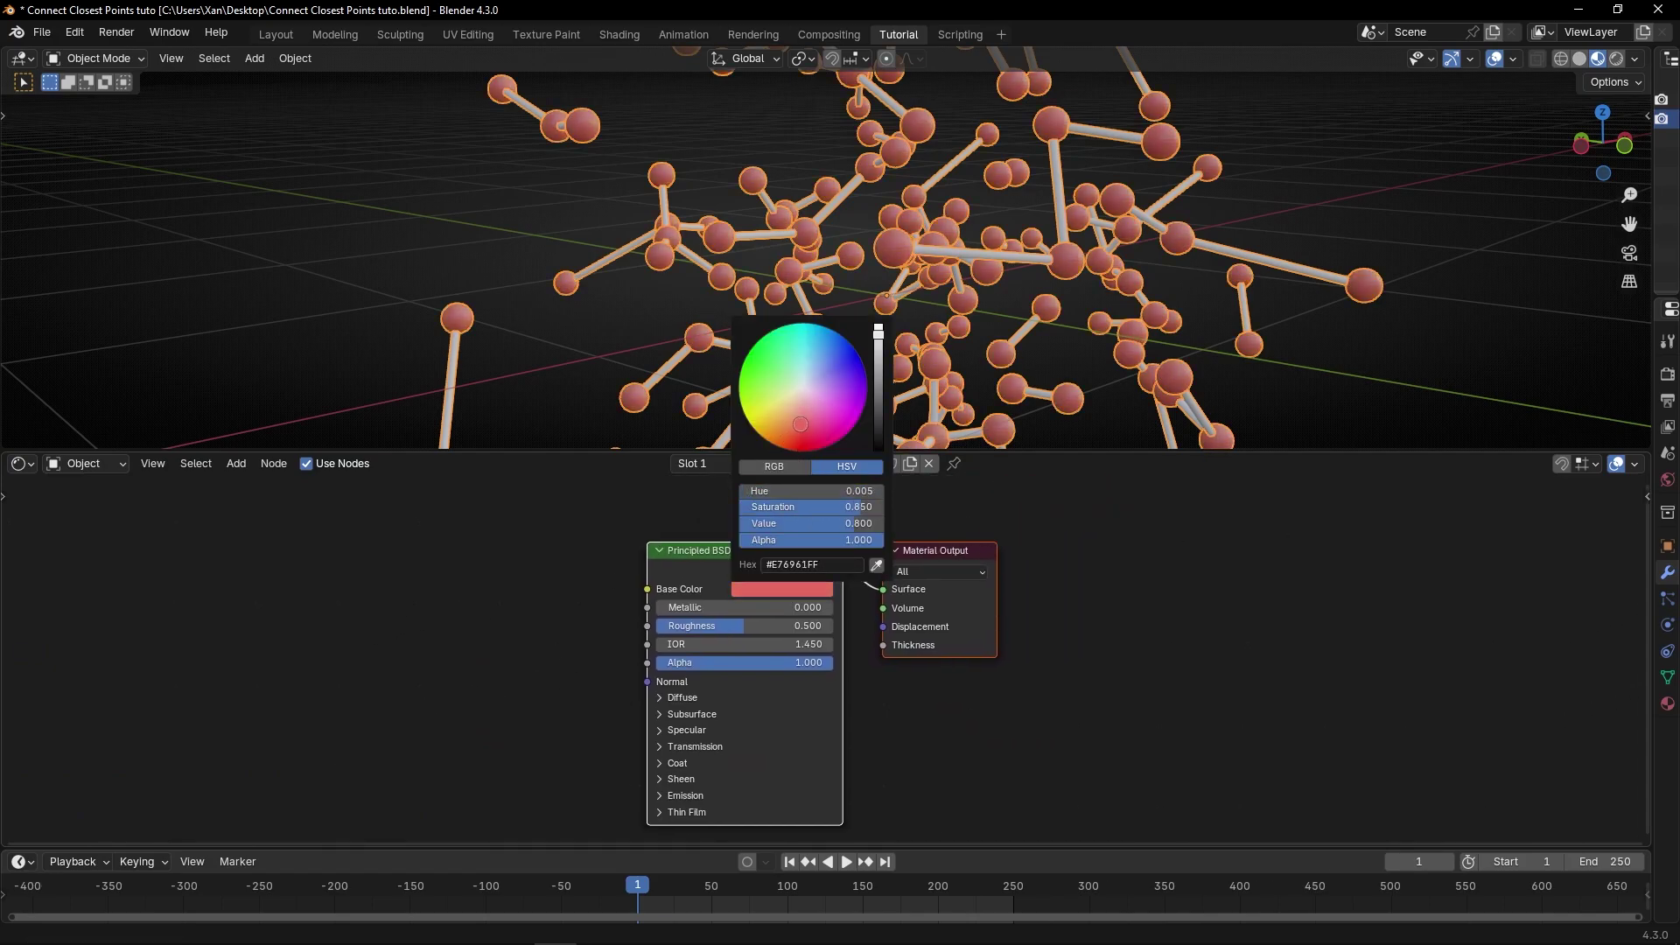
click(632, 371)
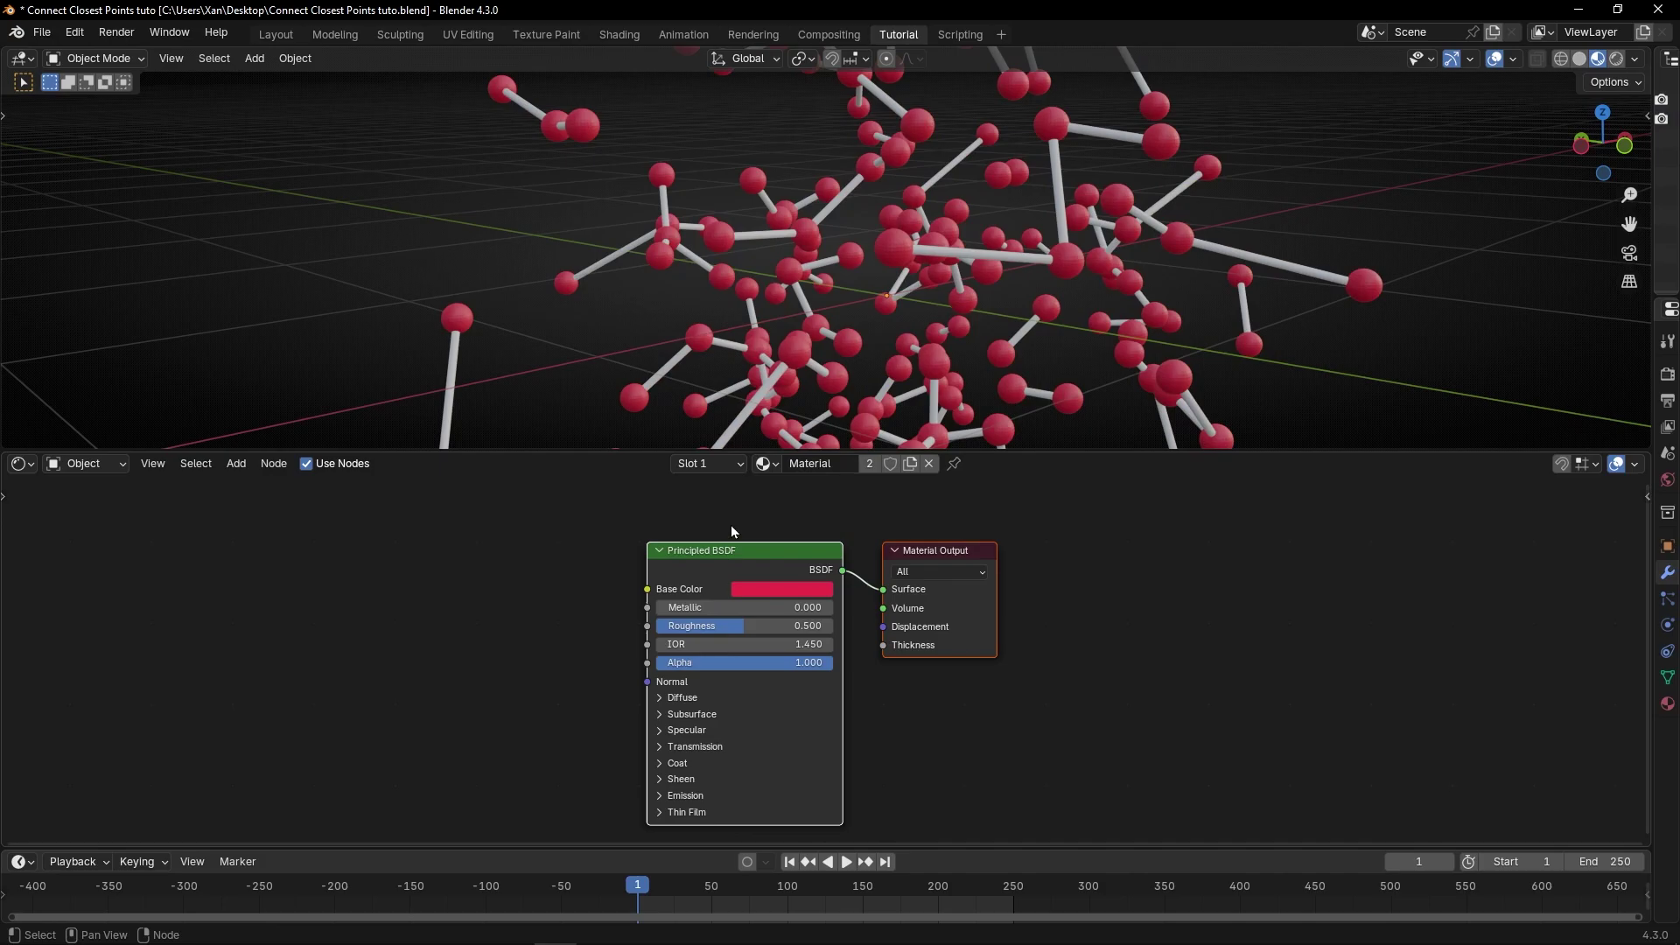
- Duplicate the red material as Lines and change its Base Color to light cyan
click(906, 468)
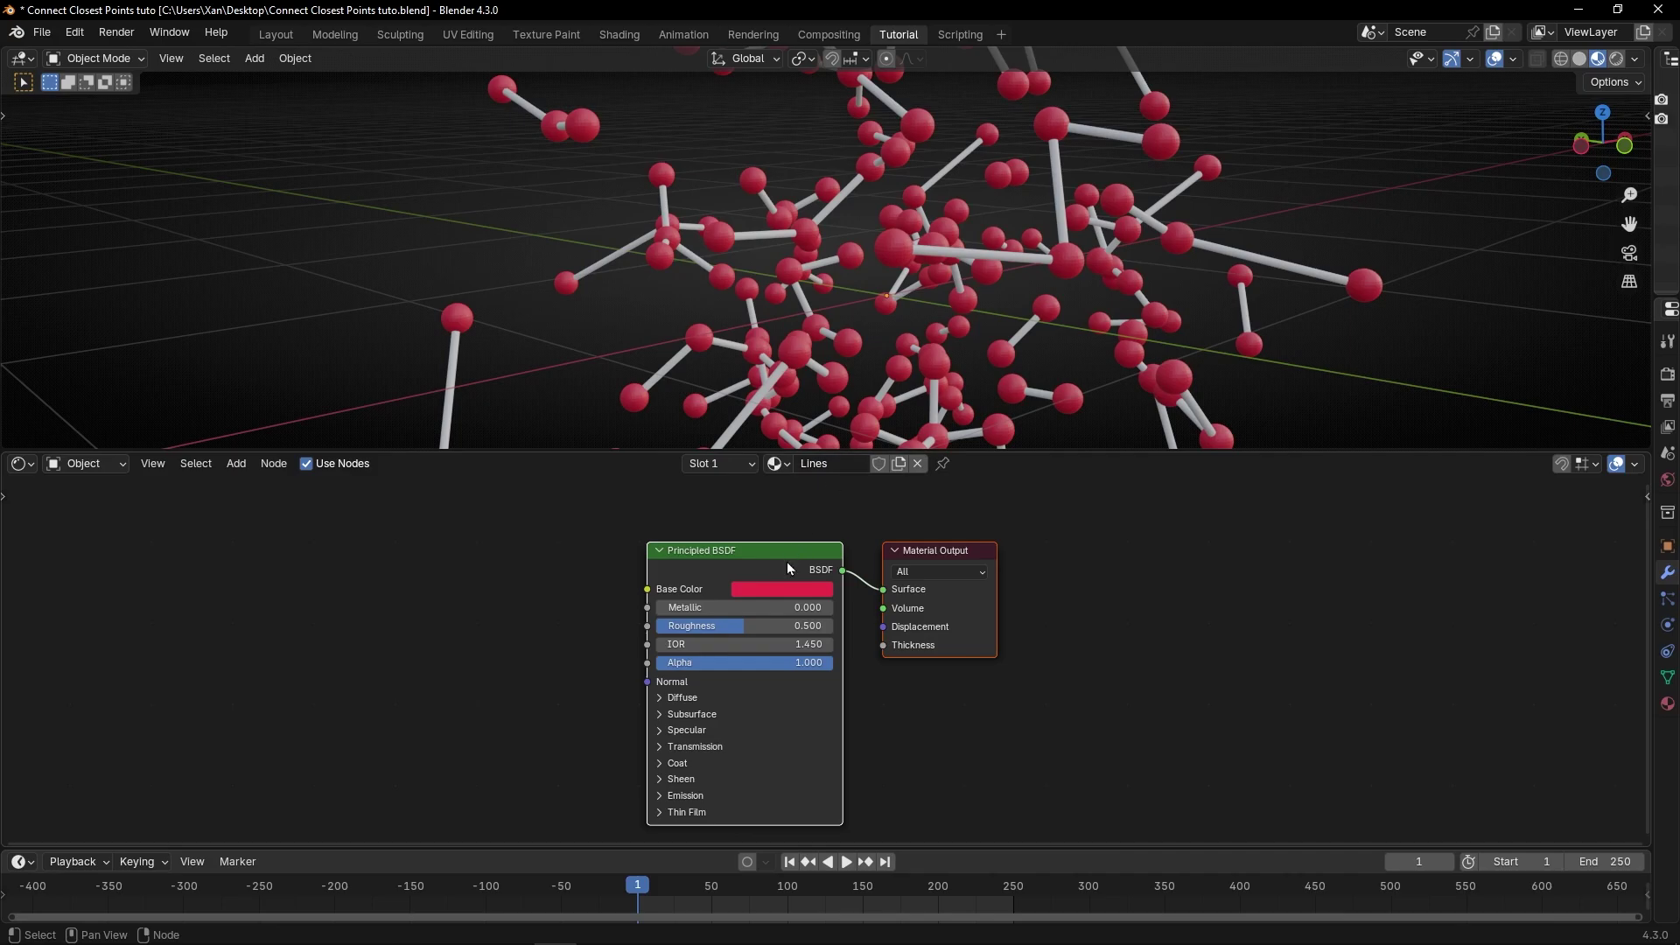
click(778, 588)
drag(790, 448, 801, 352)
- Return to the Geometry Node Editor and assign the Lines material to the Set Material node after Curve to Mesh
click(20, 464)
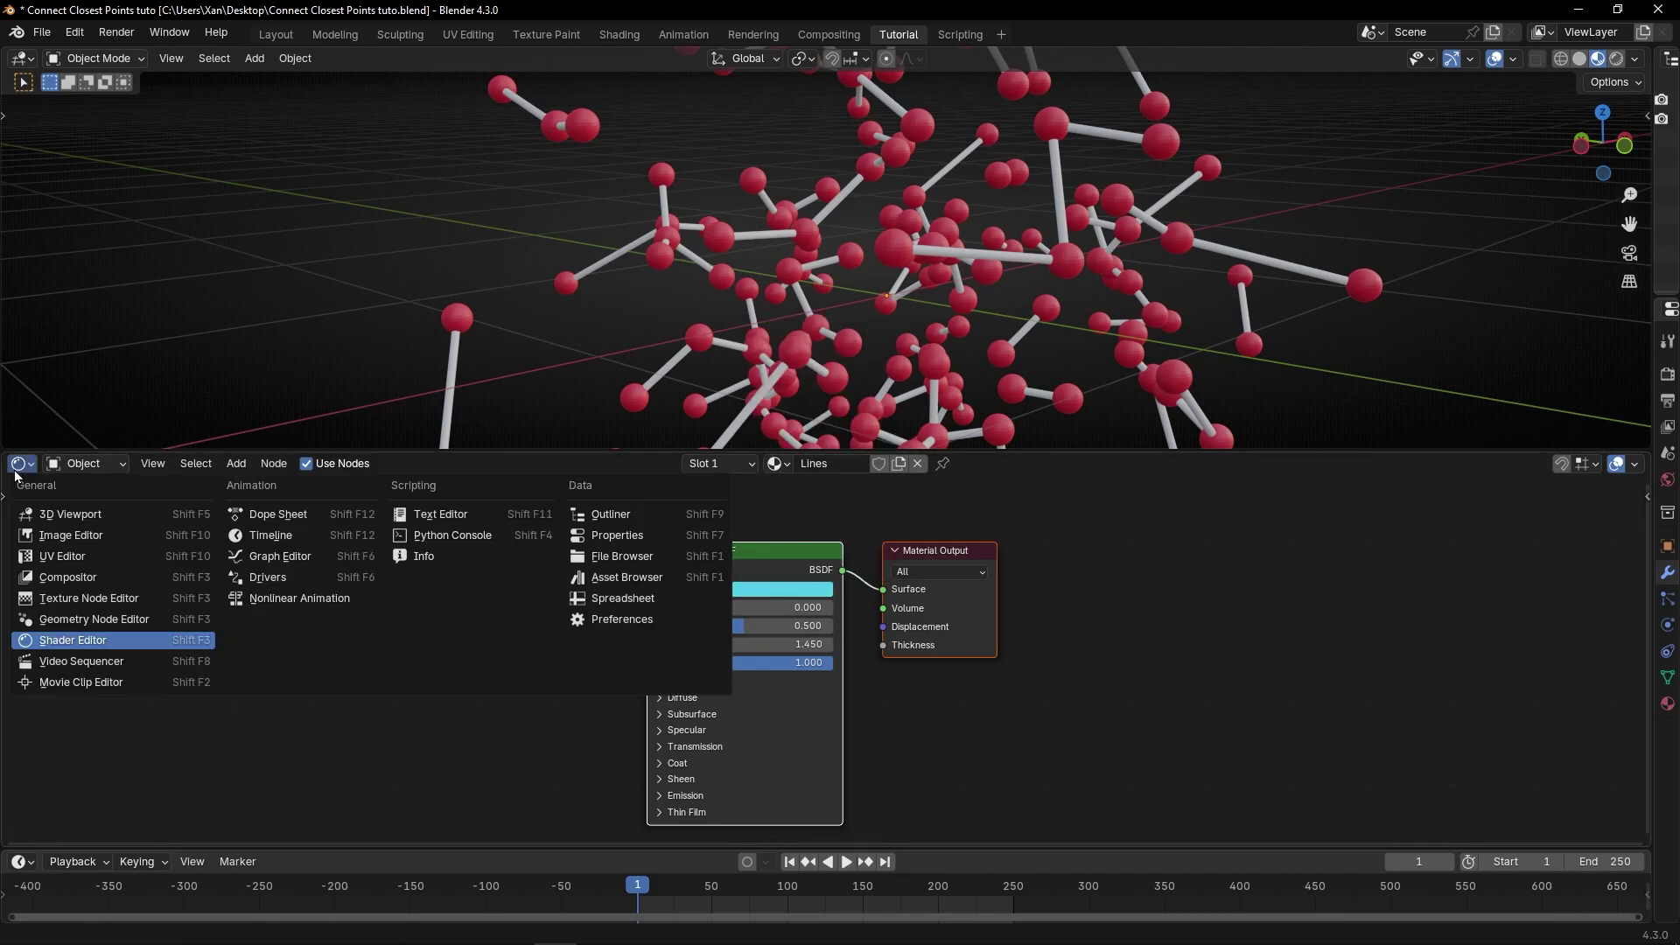
click(95, 620)
click(779, 732)
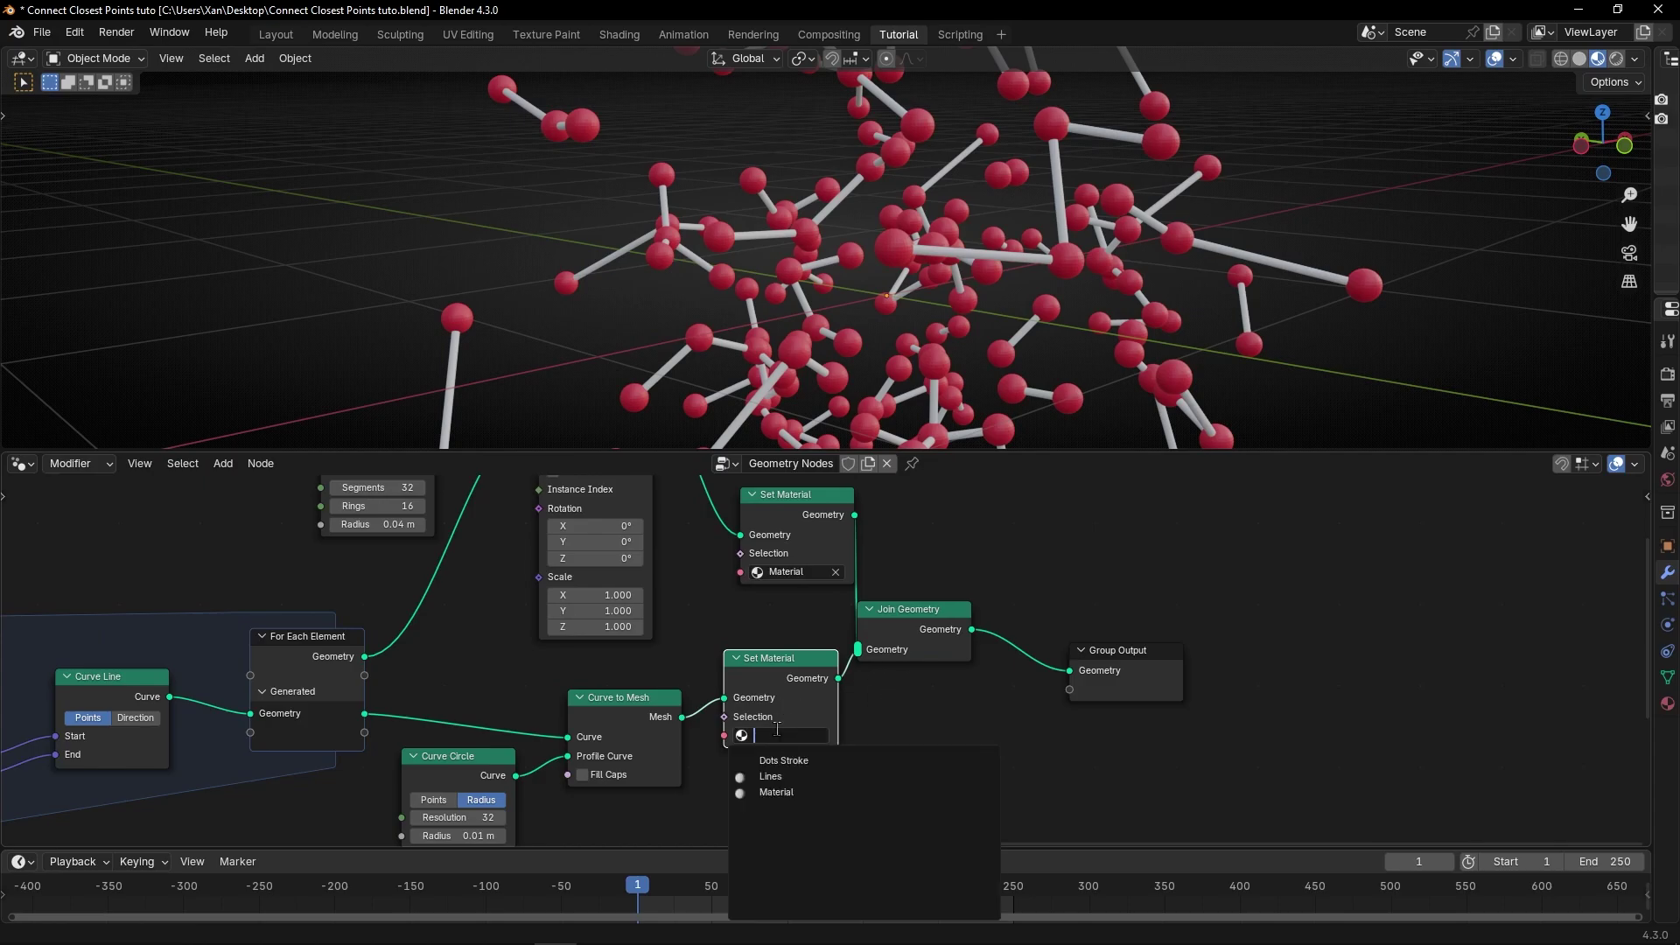
click(770, 778)
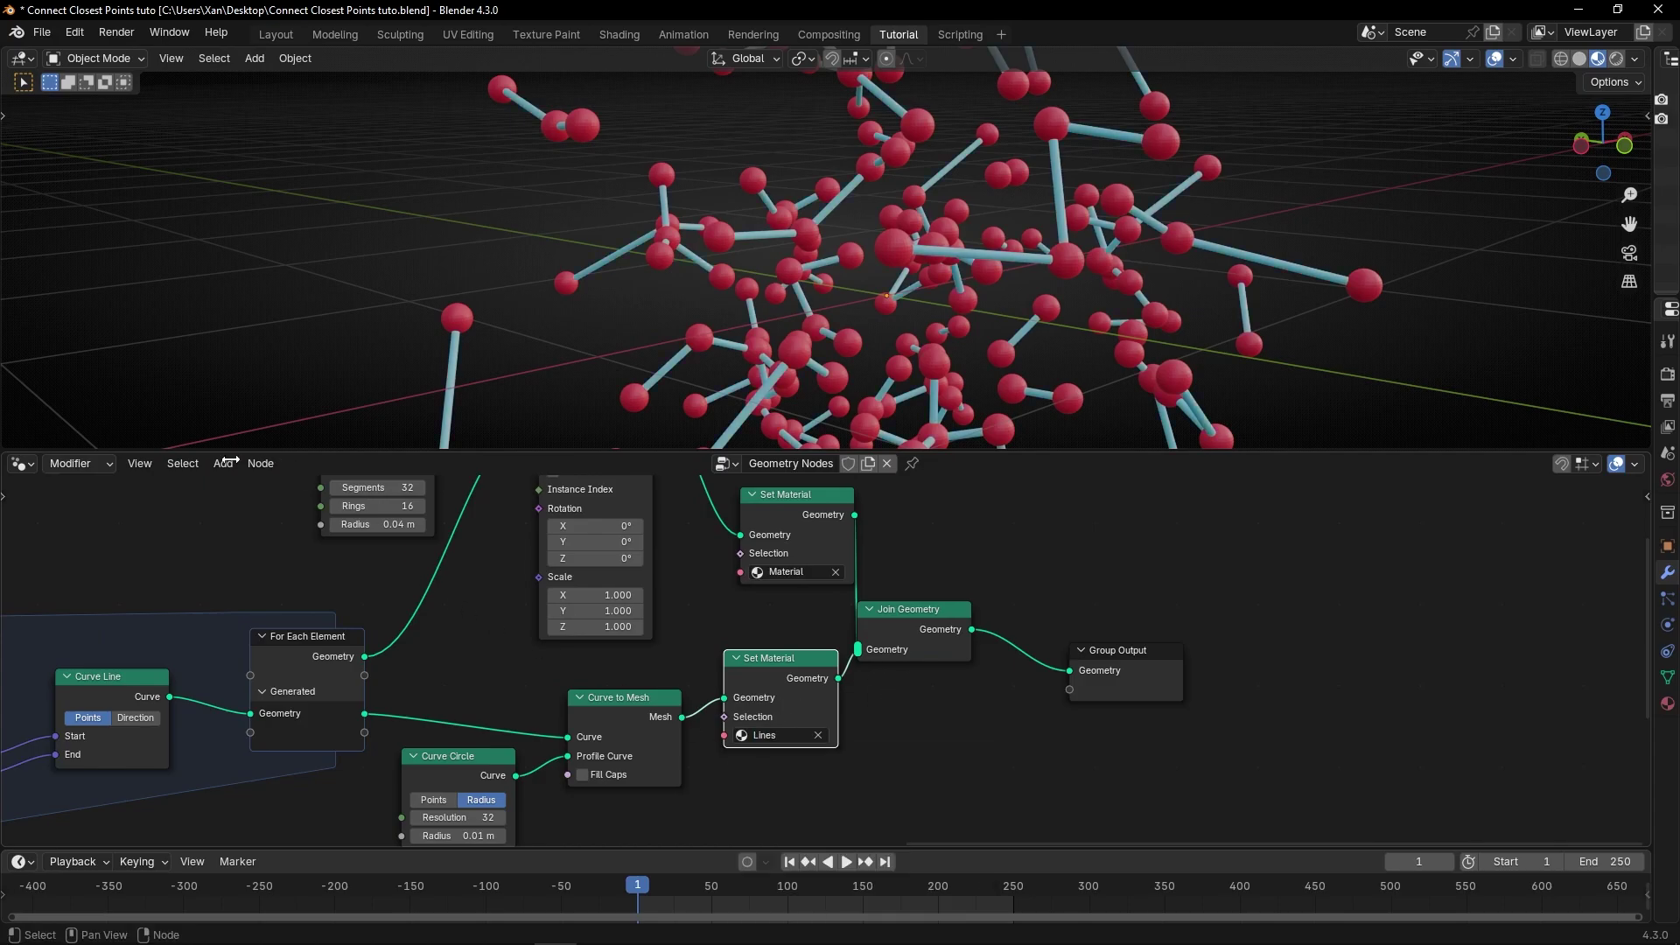
- Reopen the Shader Editor and change the Lines material's Base Color to light blue
click(21, 464)
click(77, 641)
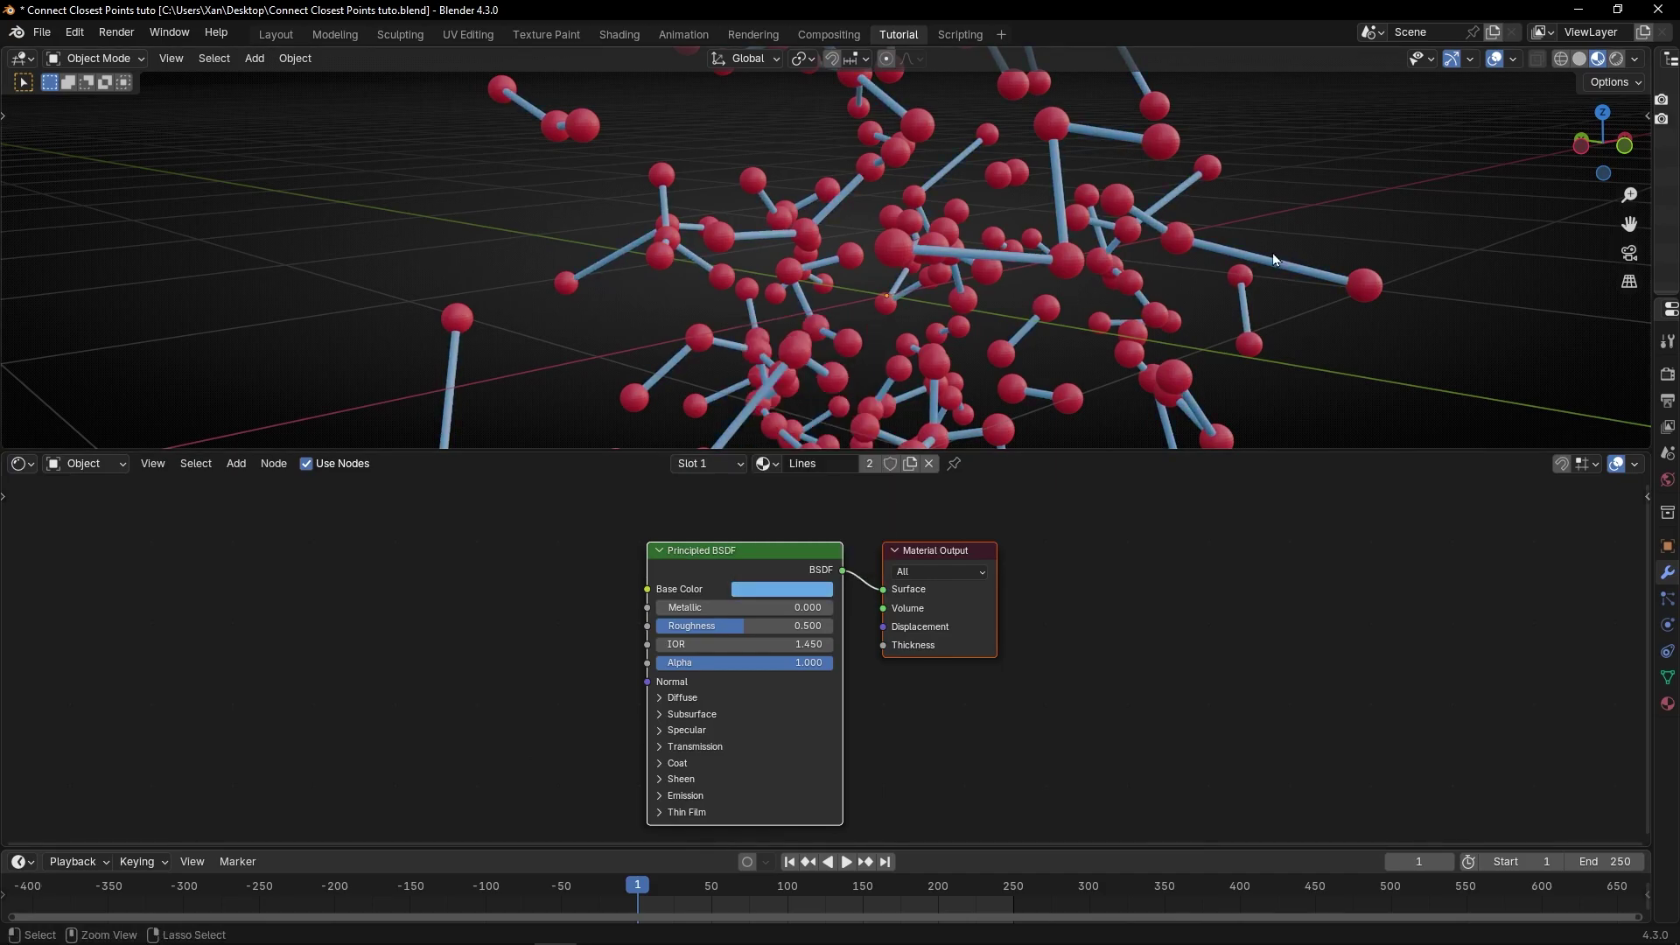
- Hide the viewport overlays, maximize the 3D viewport and play the animation while viewing the structure from another angle
click(1499, 58)
key(ctrl+space)
scroll(972, 473, down, 3)
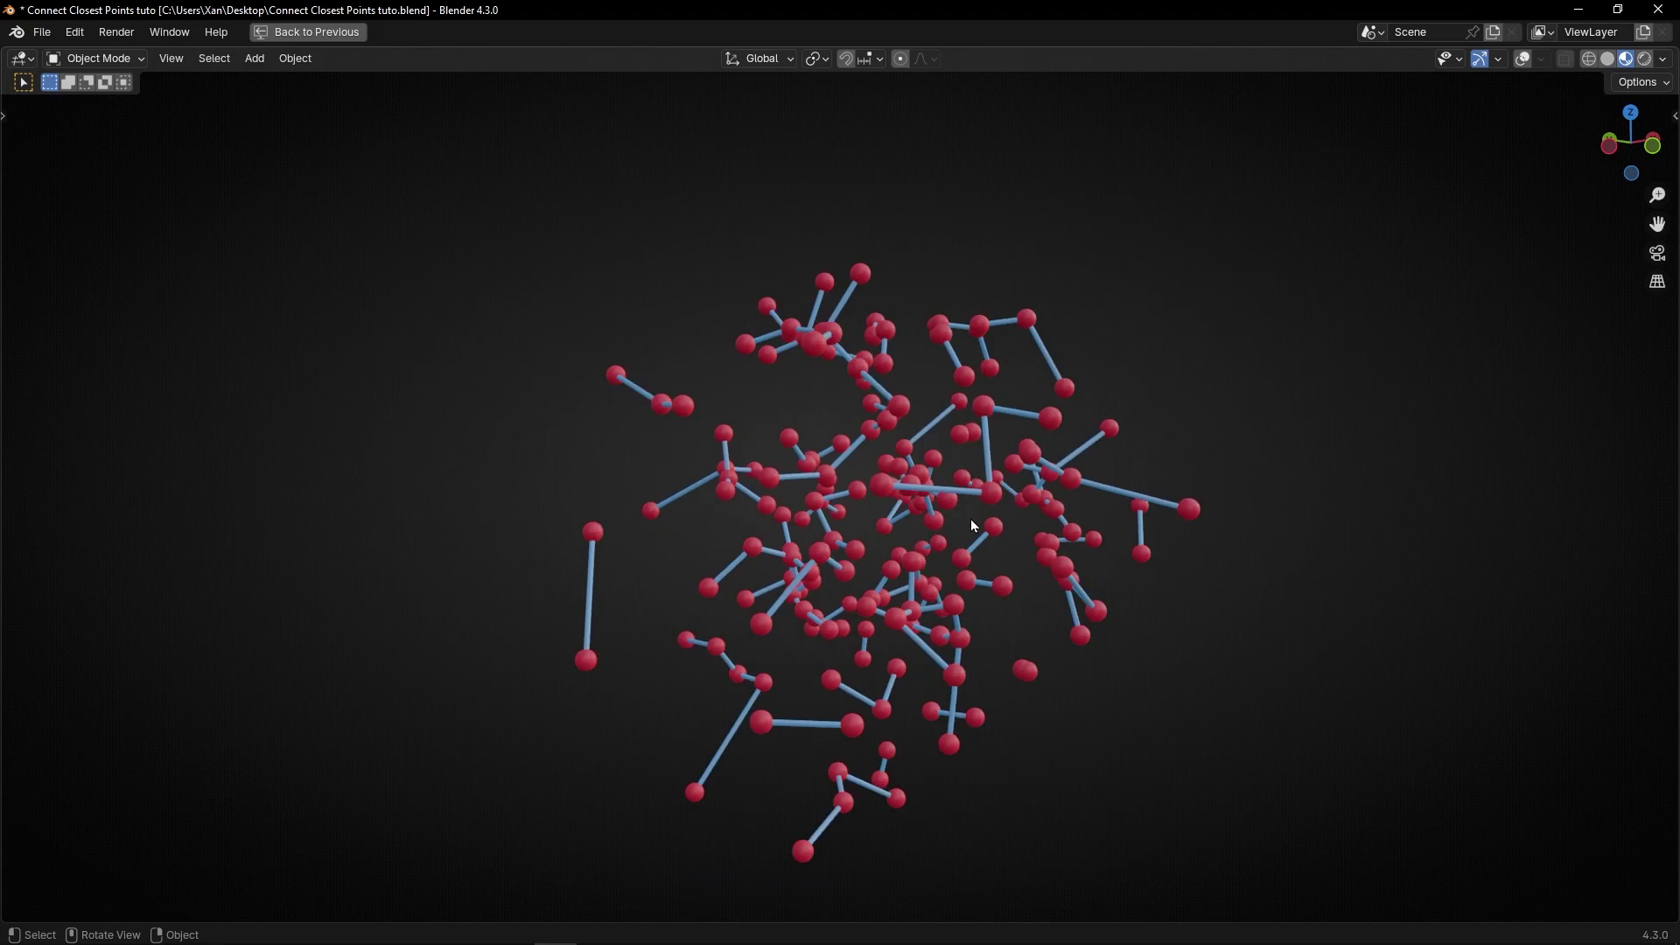
key(shift+space)
middle_drag(995, 597, 1075, 598)
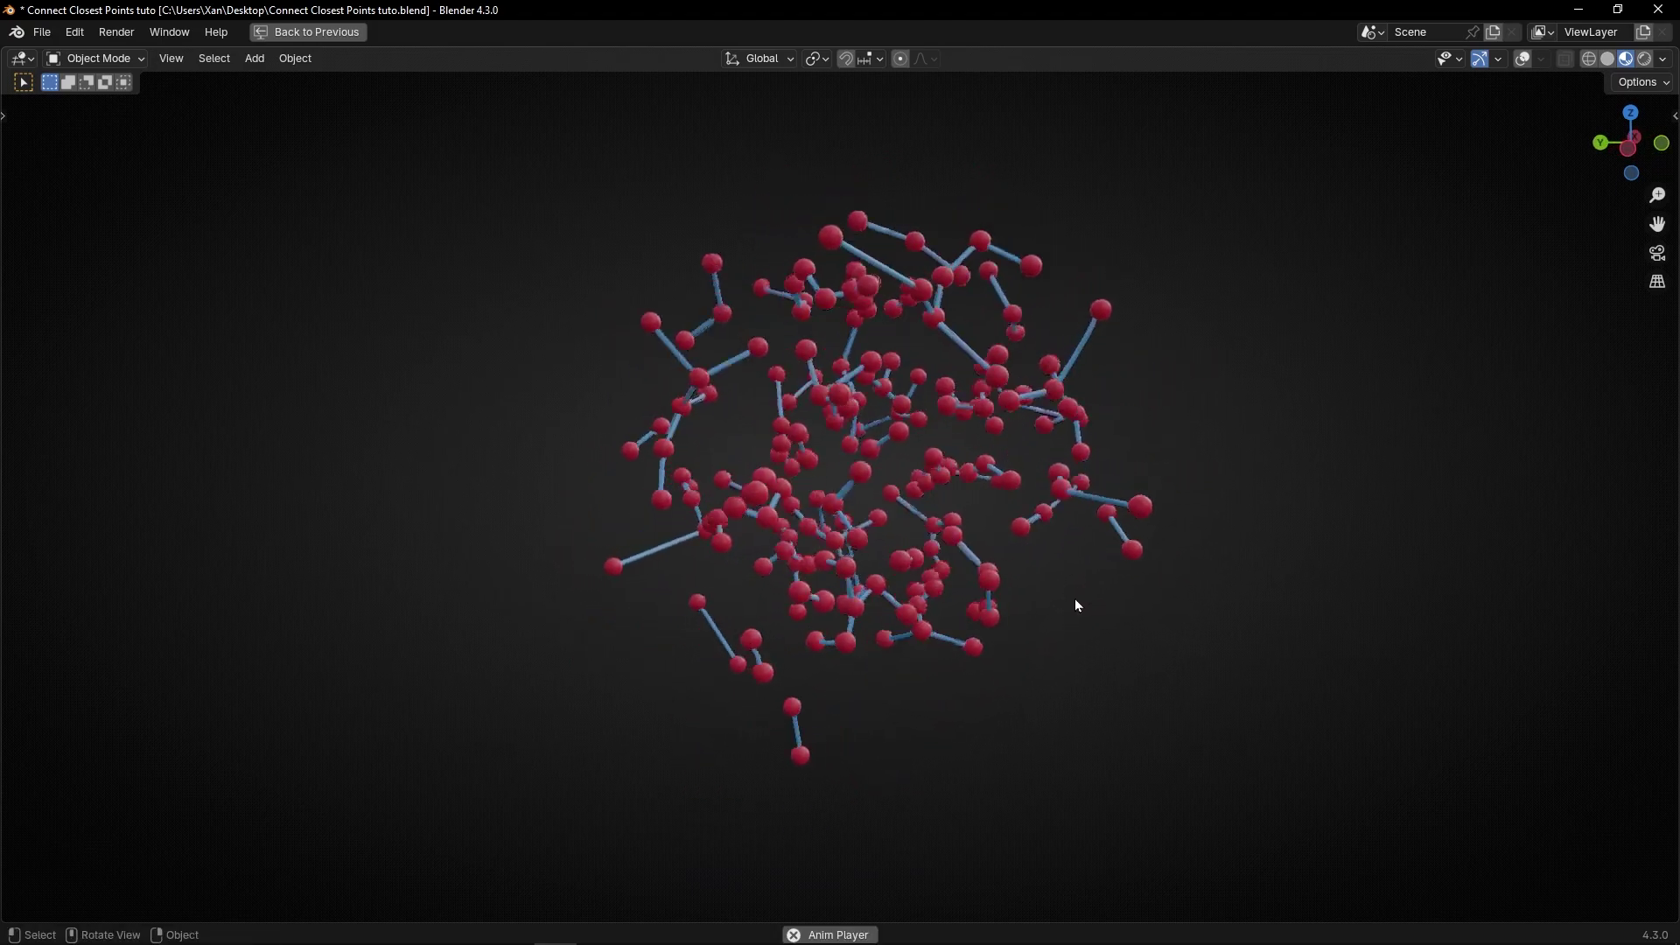
- Restore the layout, return to the Geometry Node Editor, and set the Divide value to 20 and the Noise Texture's Scale to 5.4
key(ctrl+space)
click(19, 463)
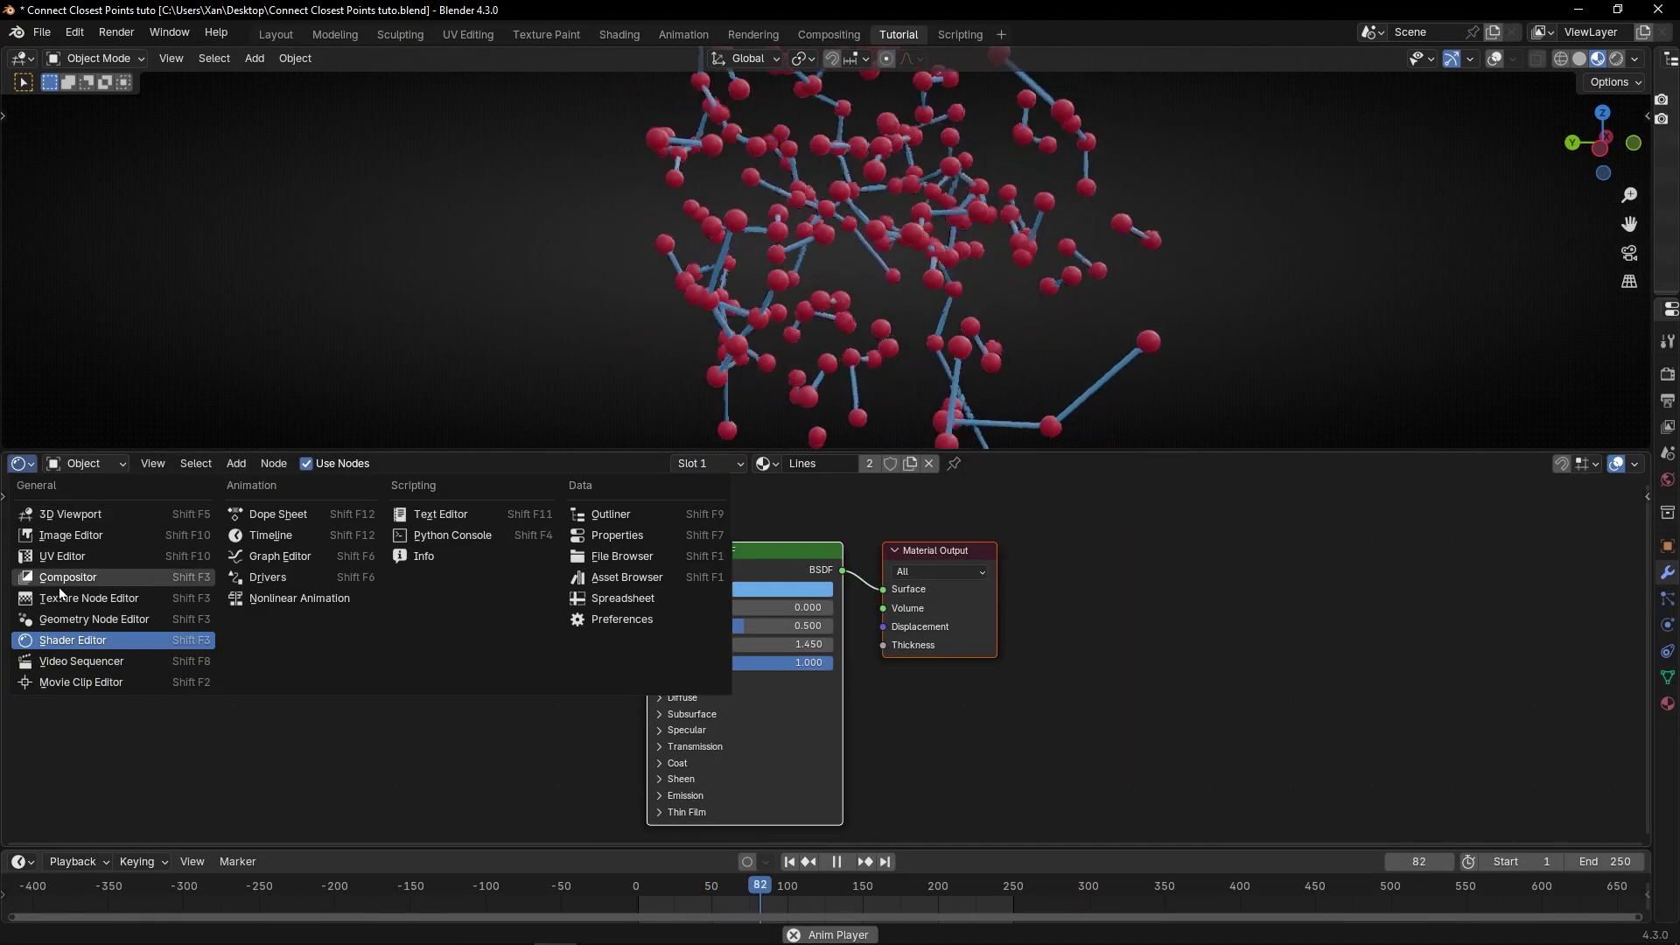
click(82, 628)
middle_drag(257, 743, 1543, 480)
middle_drag(357, 716, 678, 645)
scroll(679, 652, up, 4)
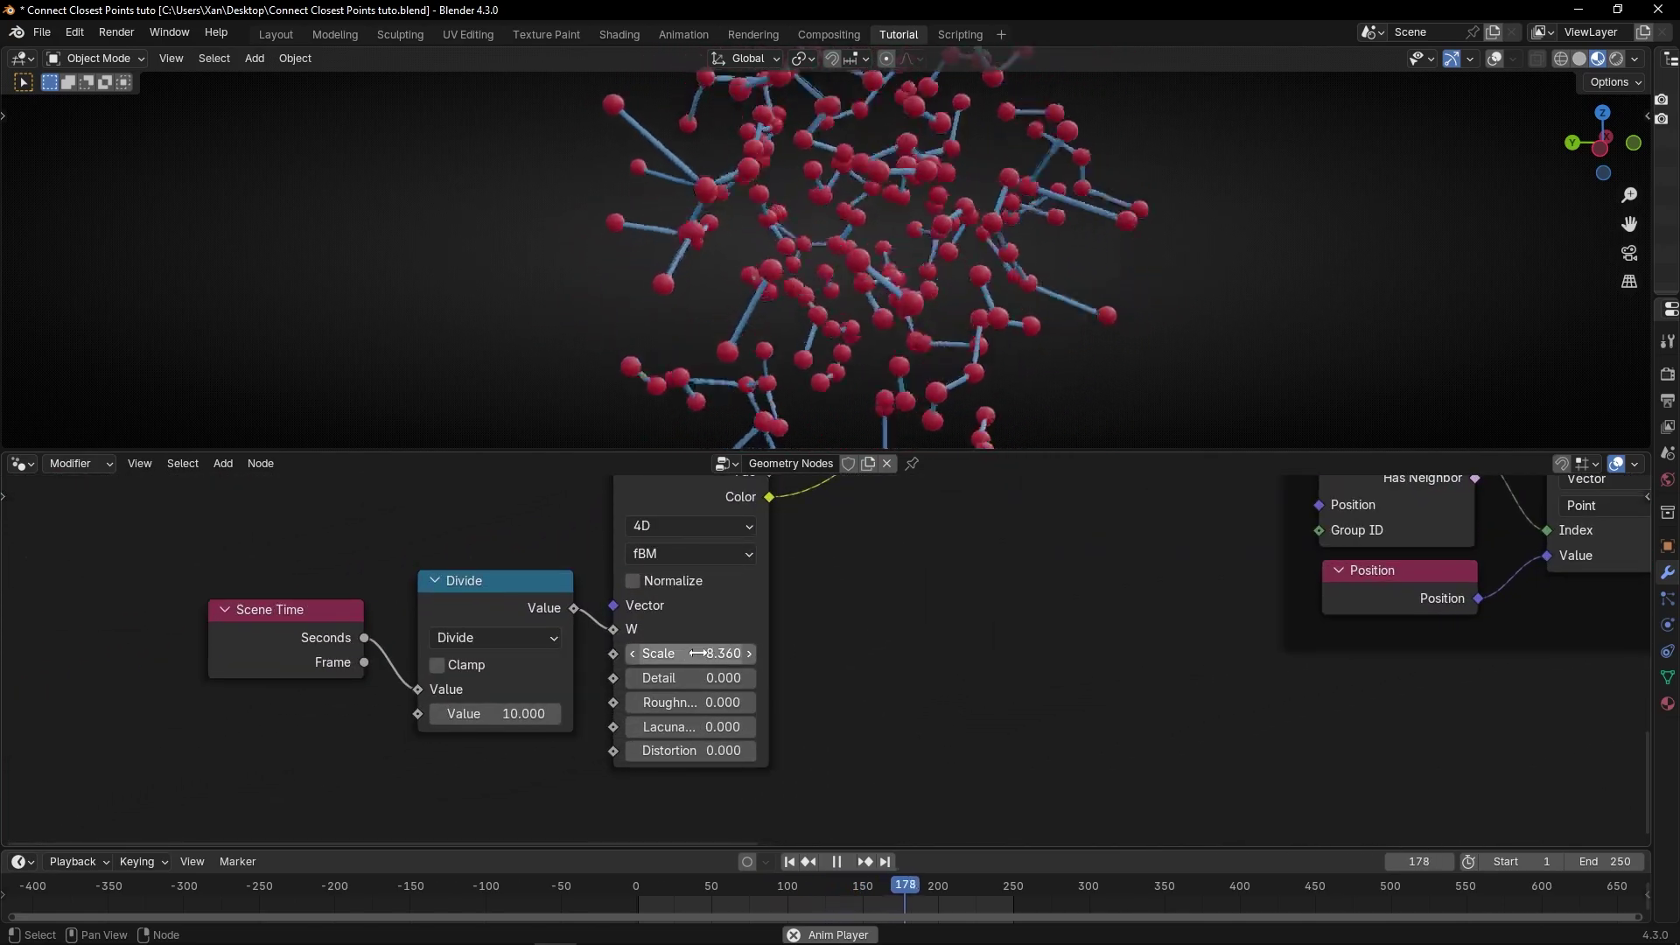
click(516, 714)
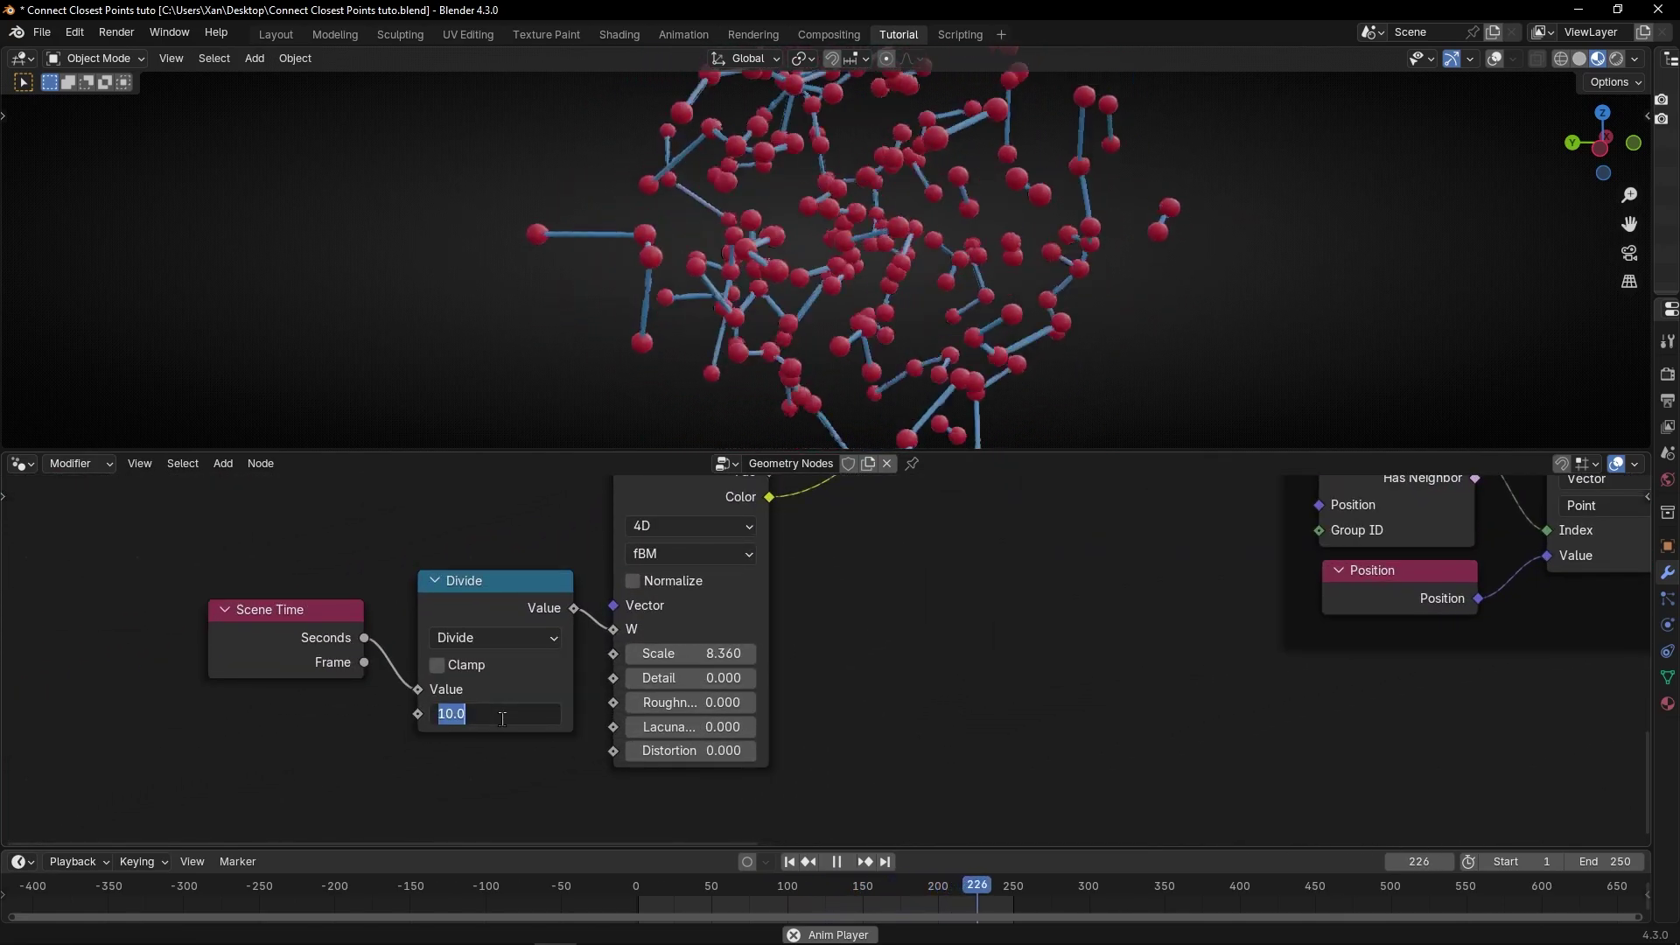
text(20)
key(Return)
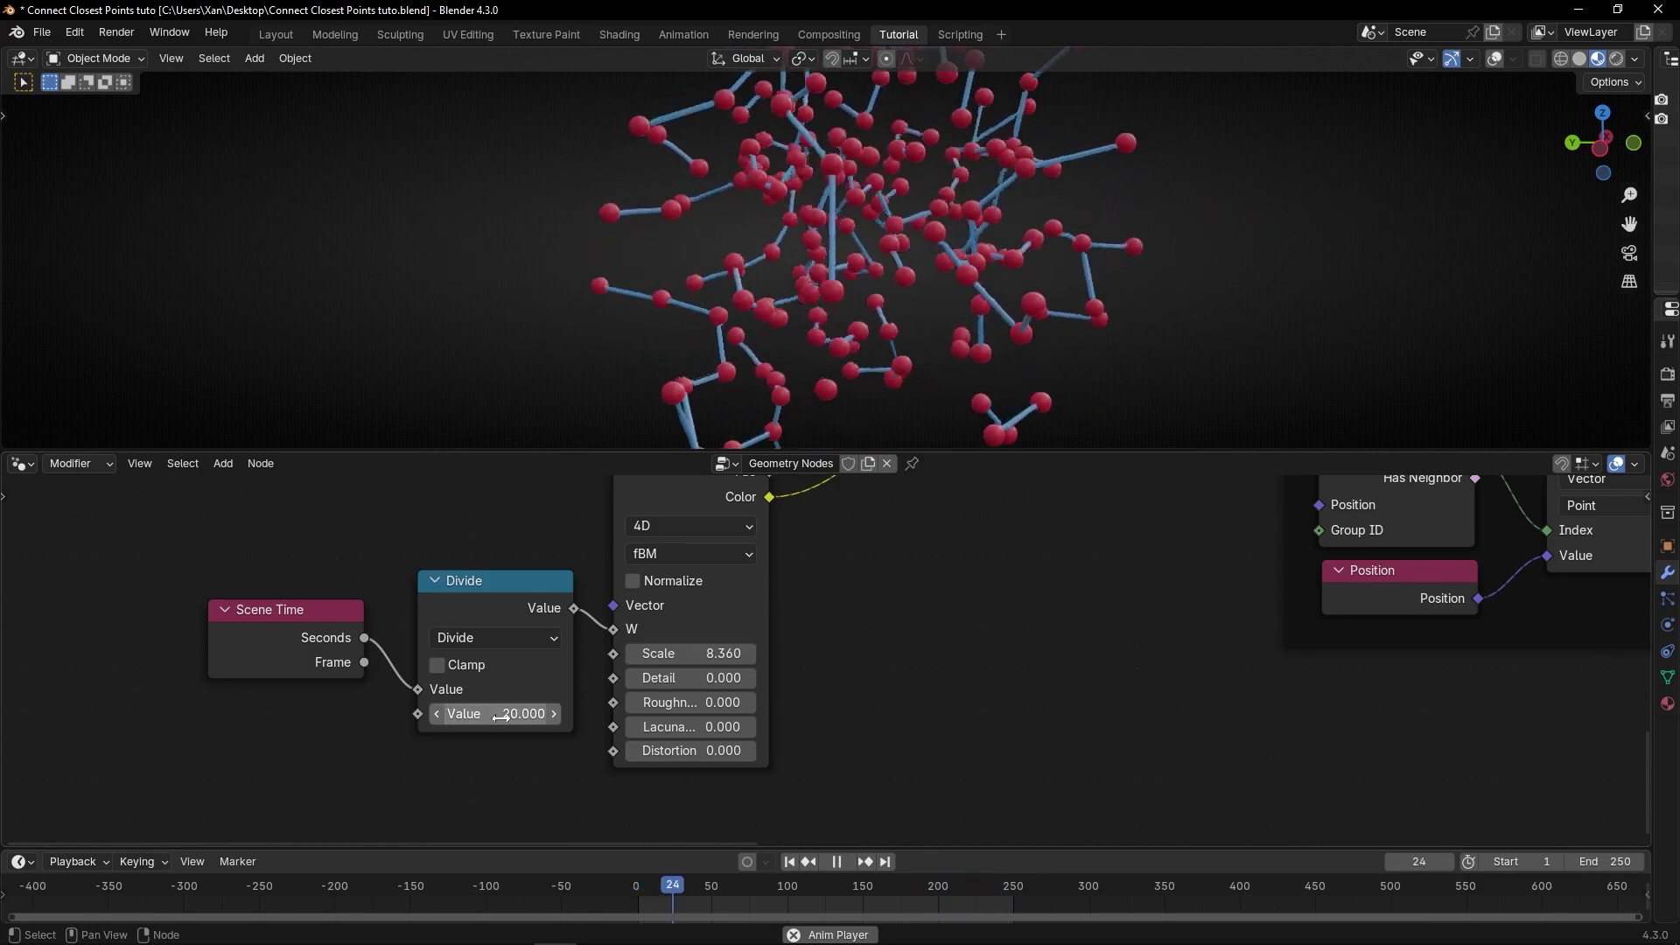
drag(677, 654, 543, 654)
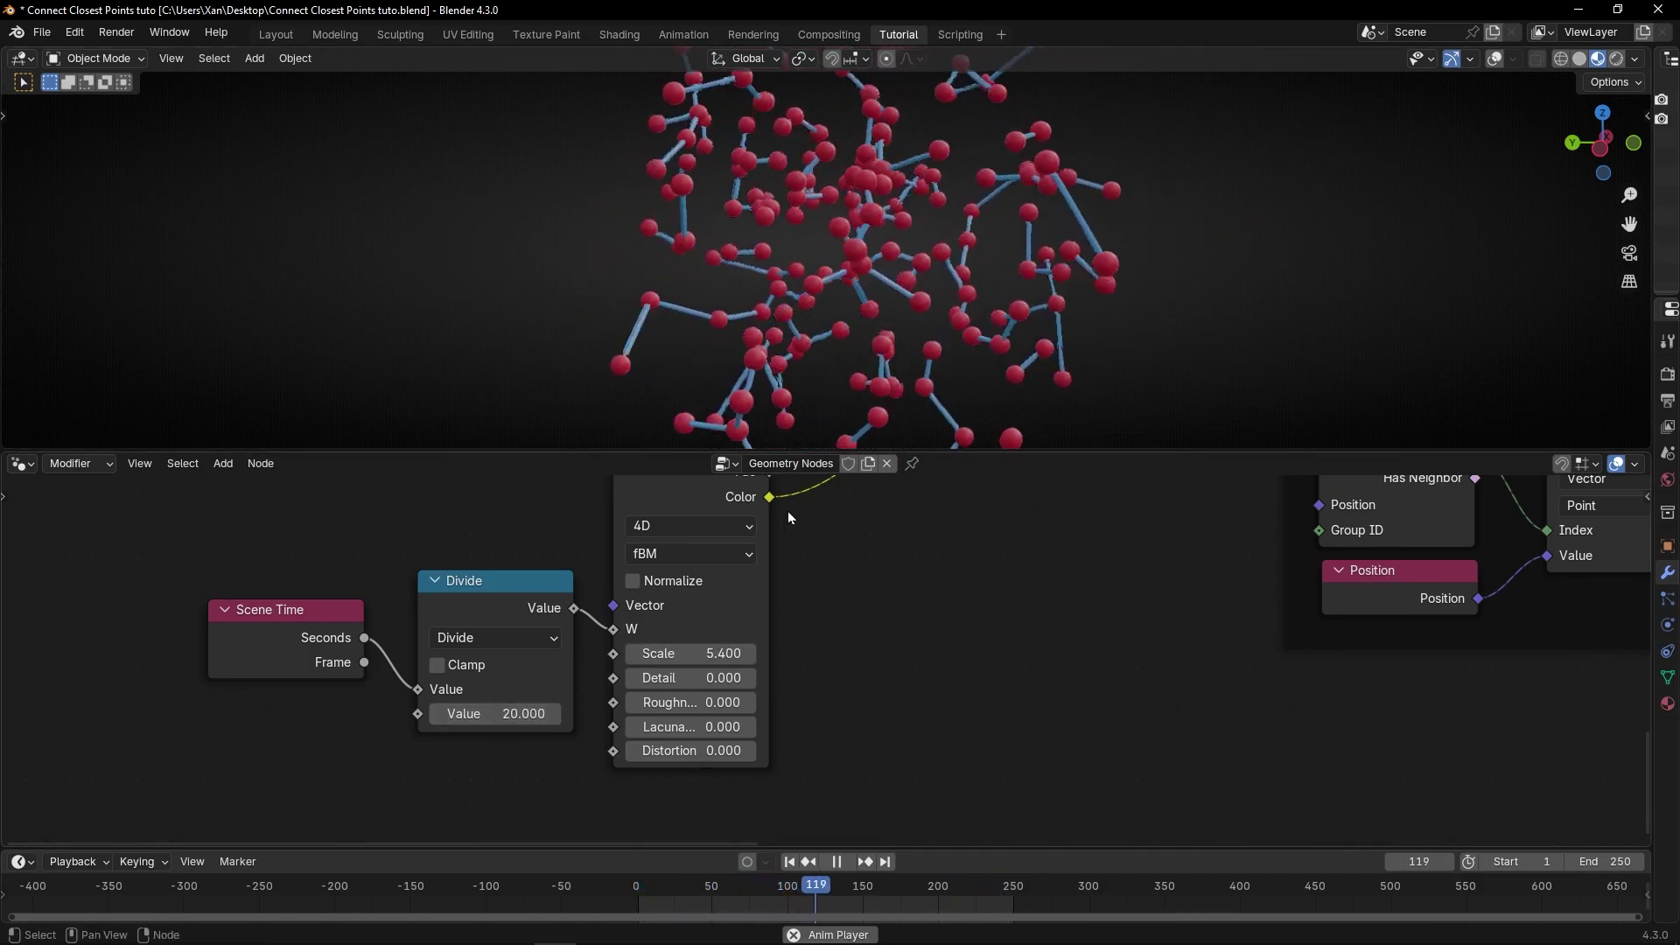